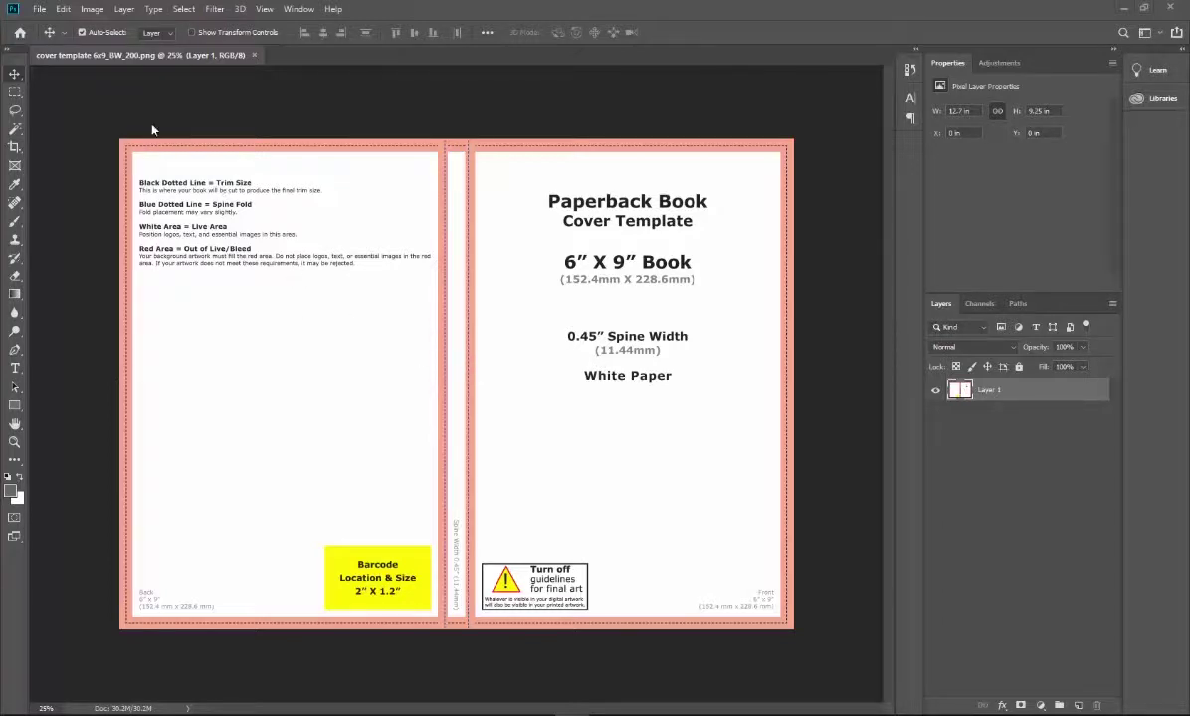
Check the canvas size (12.7 x 9.25 inches) and leave it unchanged.
click(94, 11)
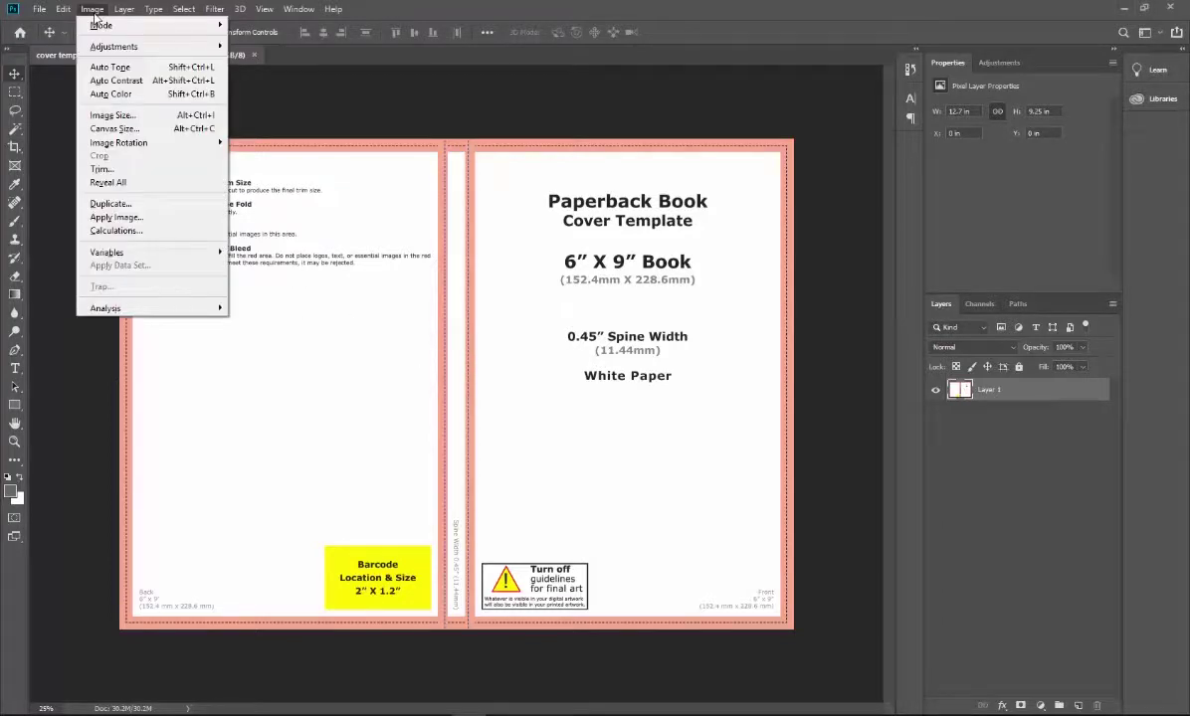
click(105, 129)
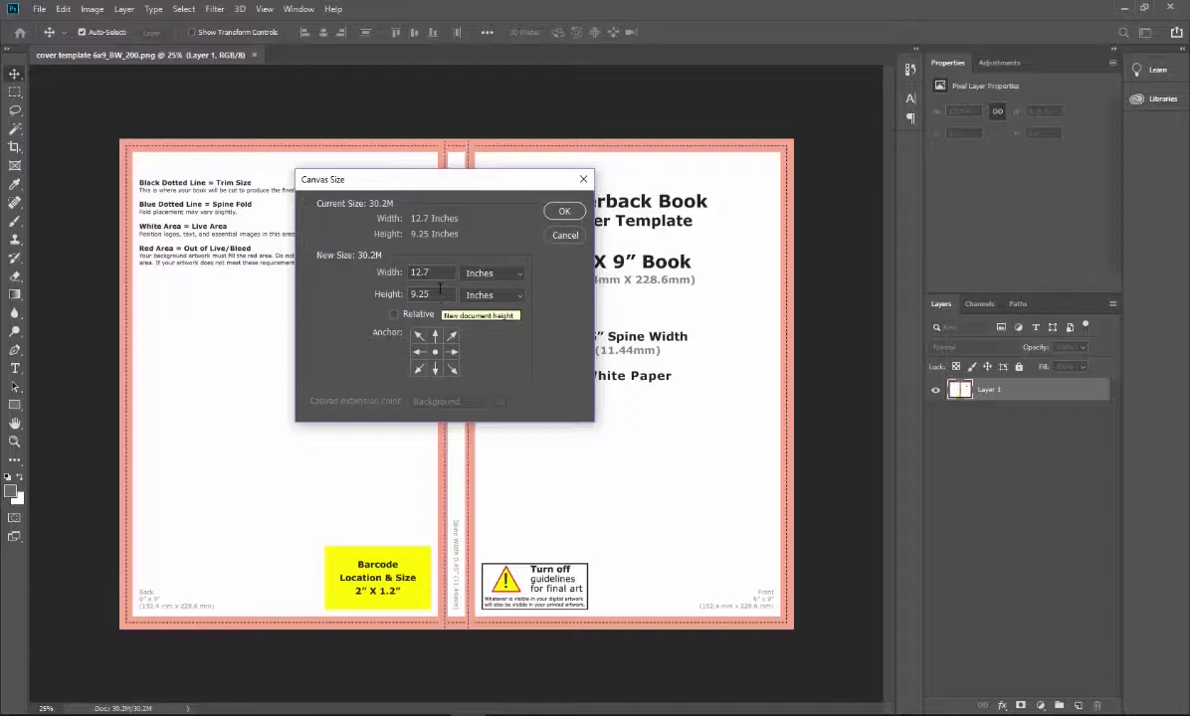
click(562, 211)
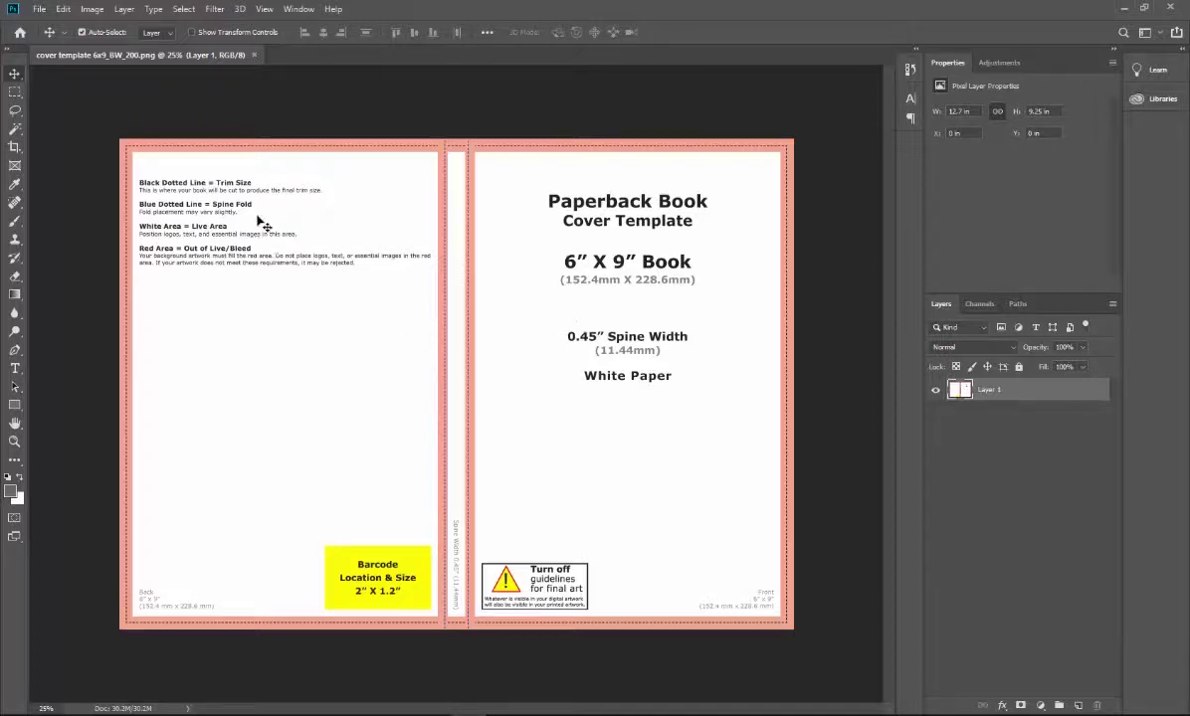
Convert the document to CMYK Color, accepting the conversion warning.
click(92, 9)
mouse_move(144, 26)
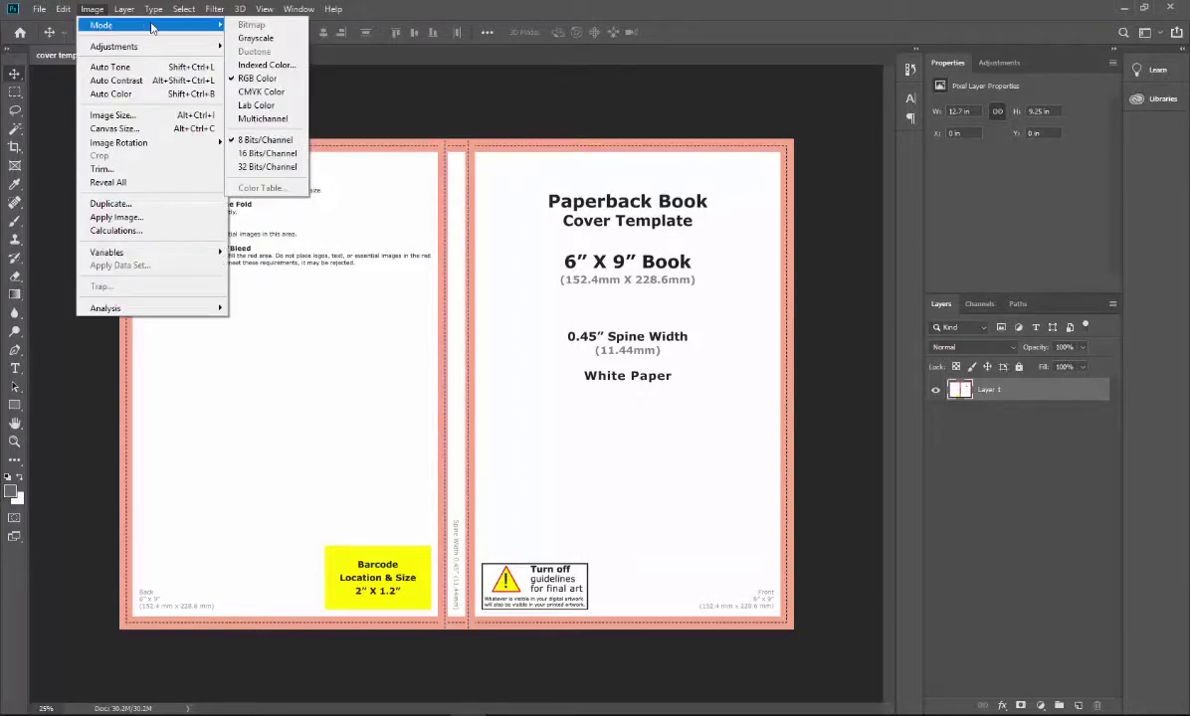
click(273, 94)
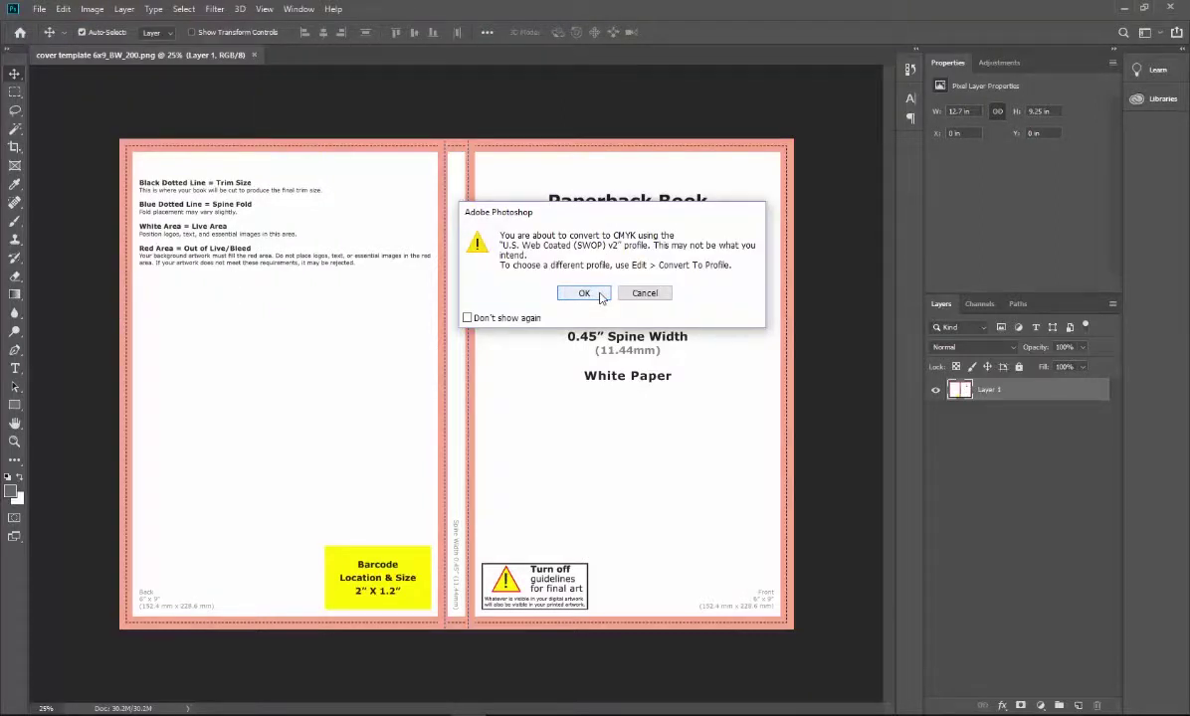
click(587, 294)
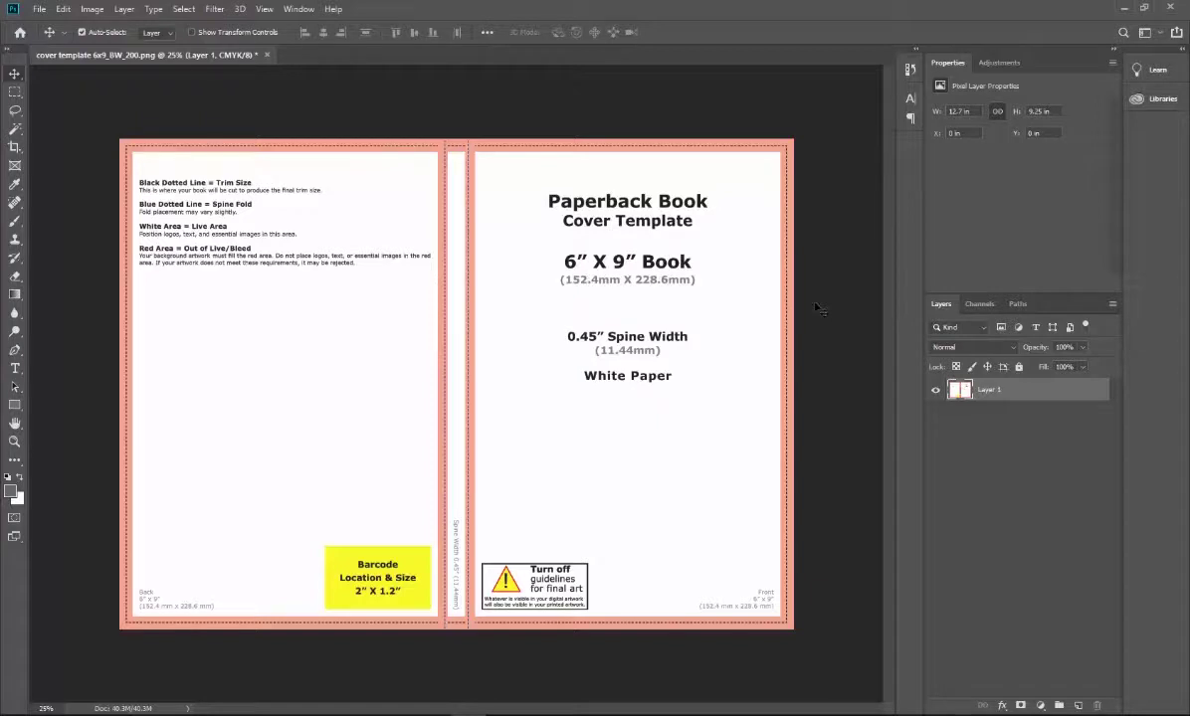
Rename Layer 1 to 'template'.
double_click(991, 390)
text(Backlate)
key(Return)
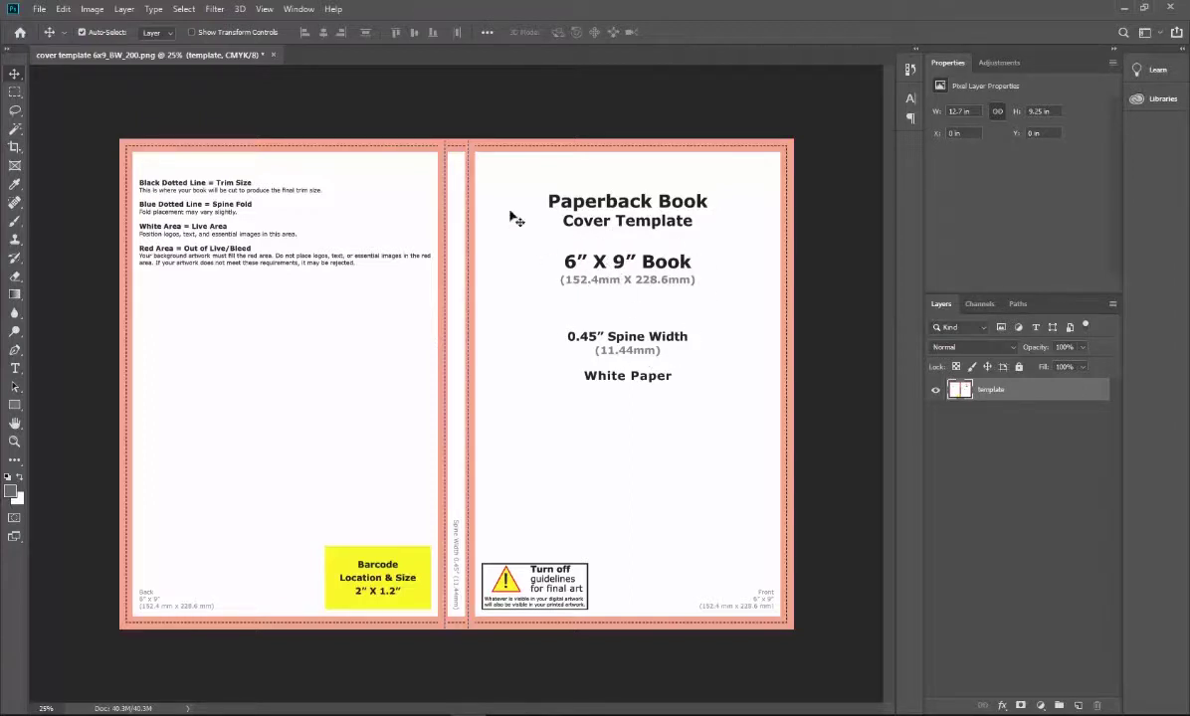
Lock the template layer completely and marquee a rectangle over the front title area.
mouse_move(575, 180)
mouse_down()
mouse_move(576, 217)
mouse_move(577, 168)
mouse_up()
click(1018, 367)
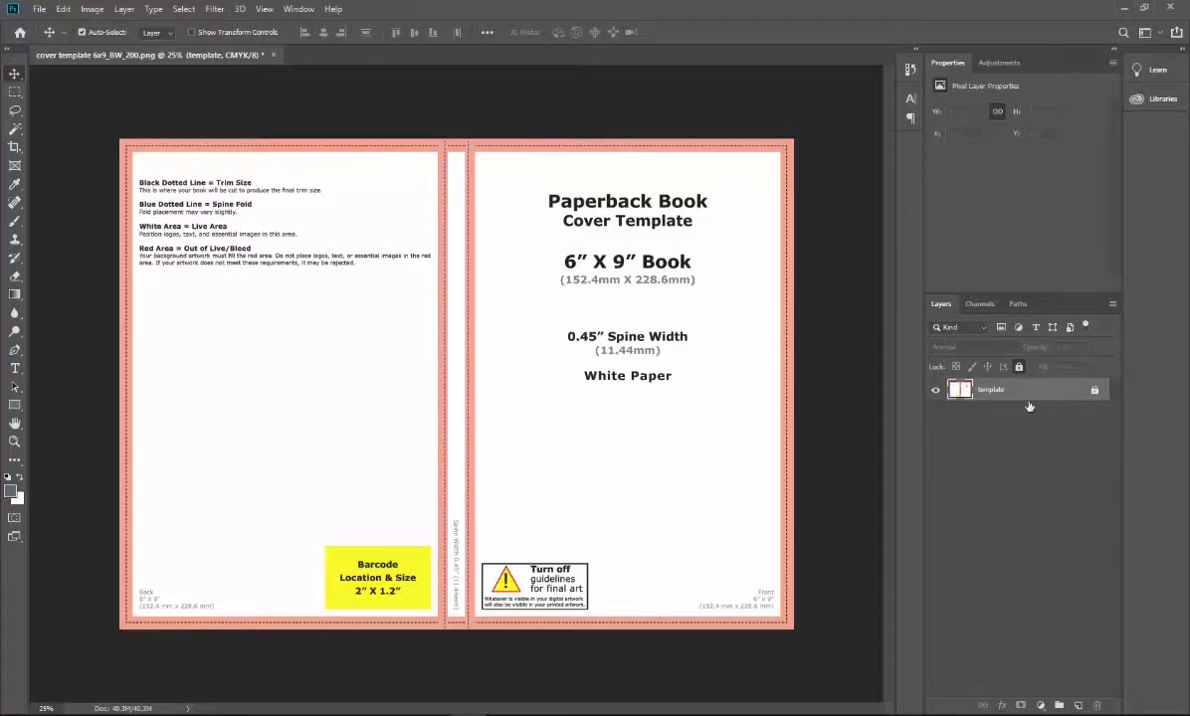
drag(681, 213, 535, 267)
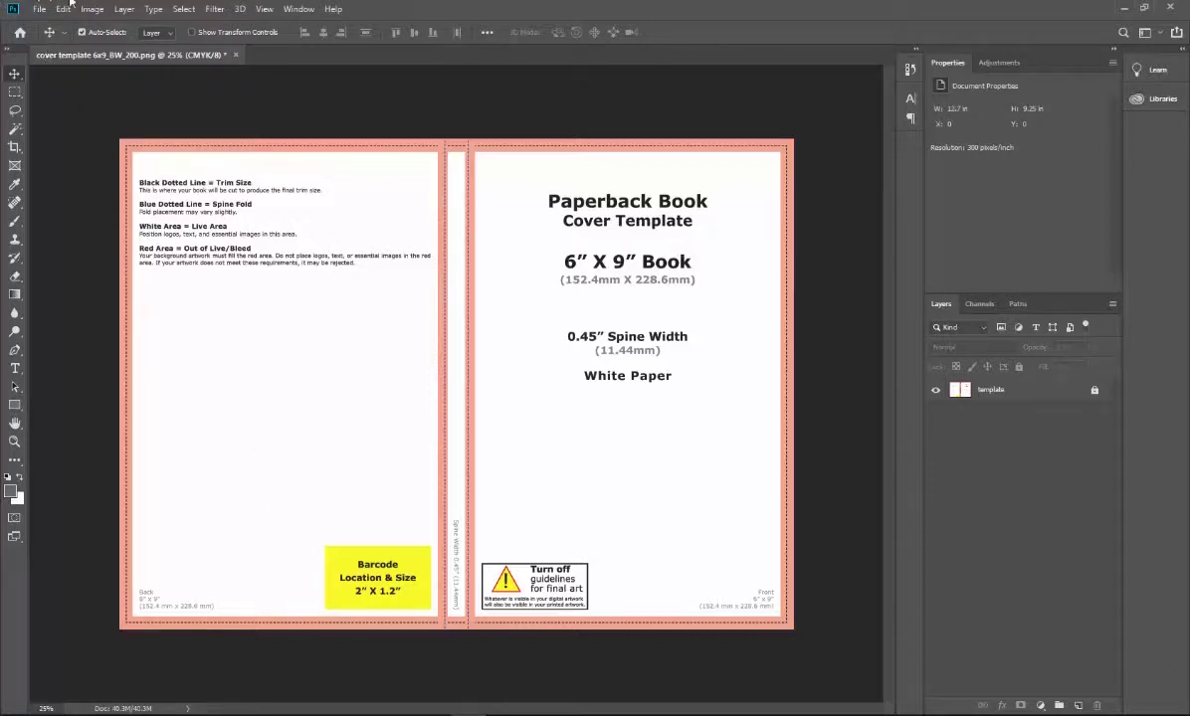
Place backdrop-249158.jpg as an embedded layer above the template.
click(35, 9)
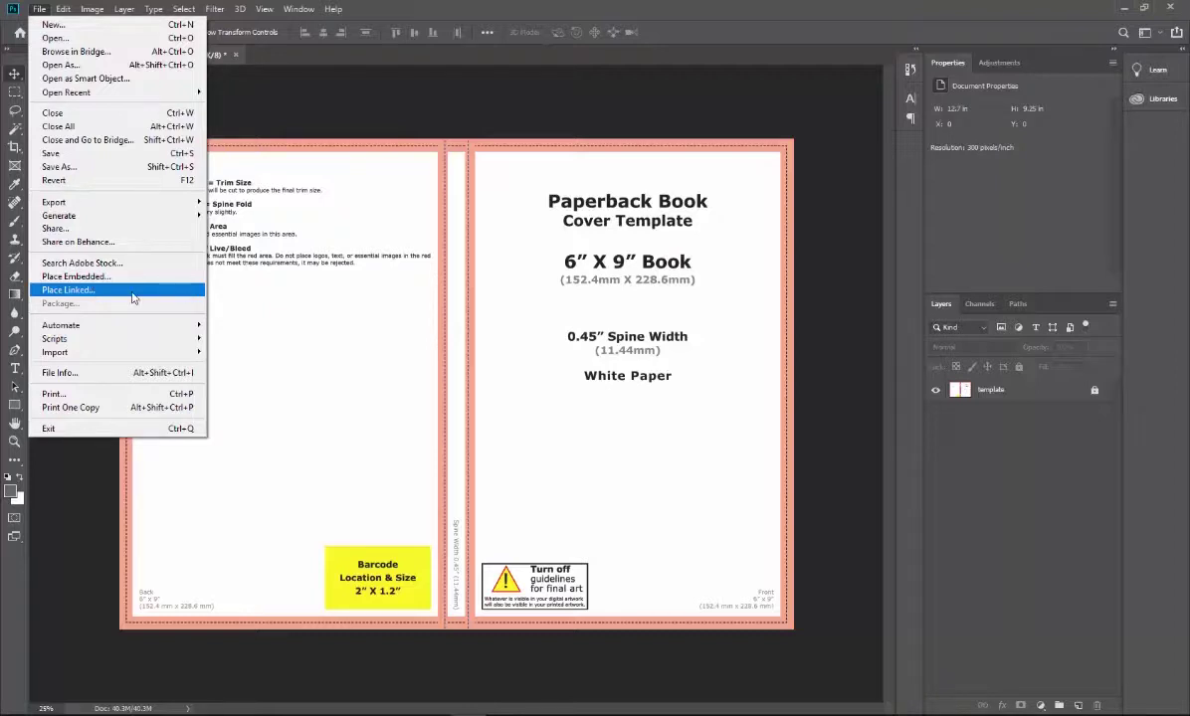
click(105, 290)
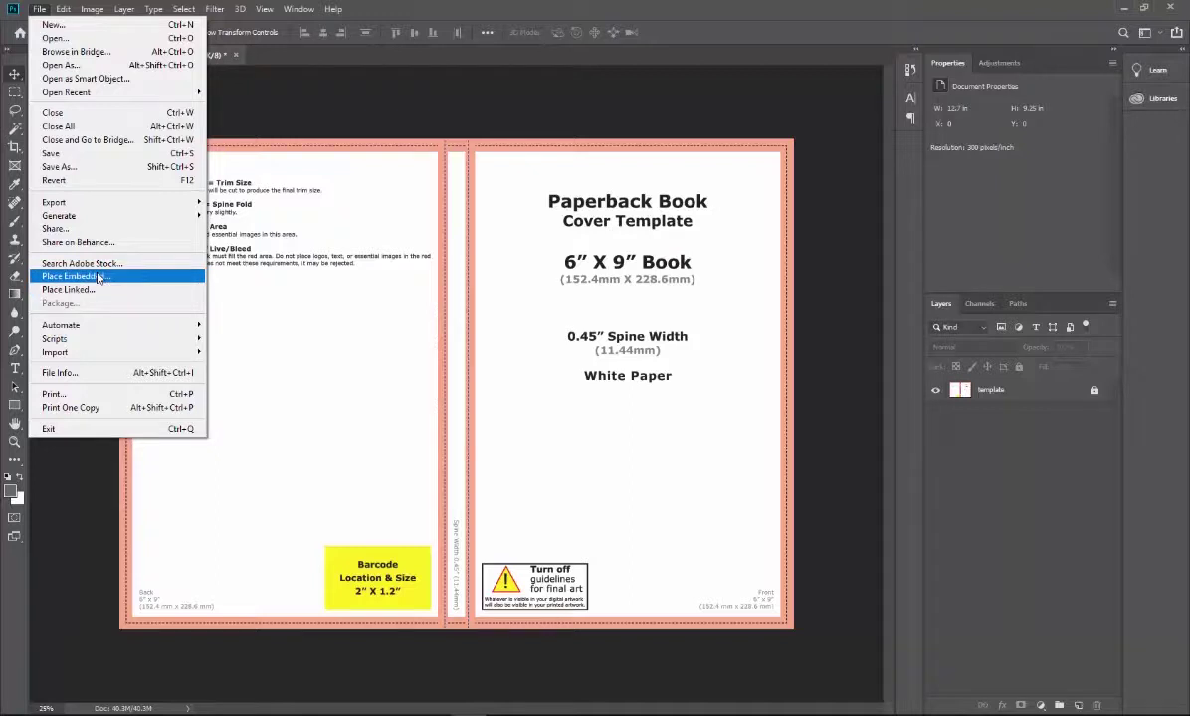
click(93, 280)
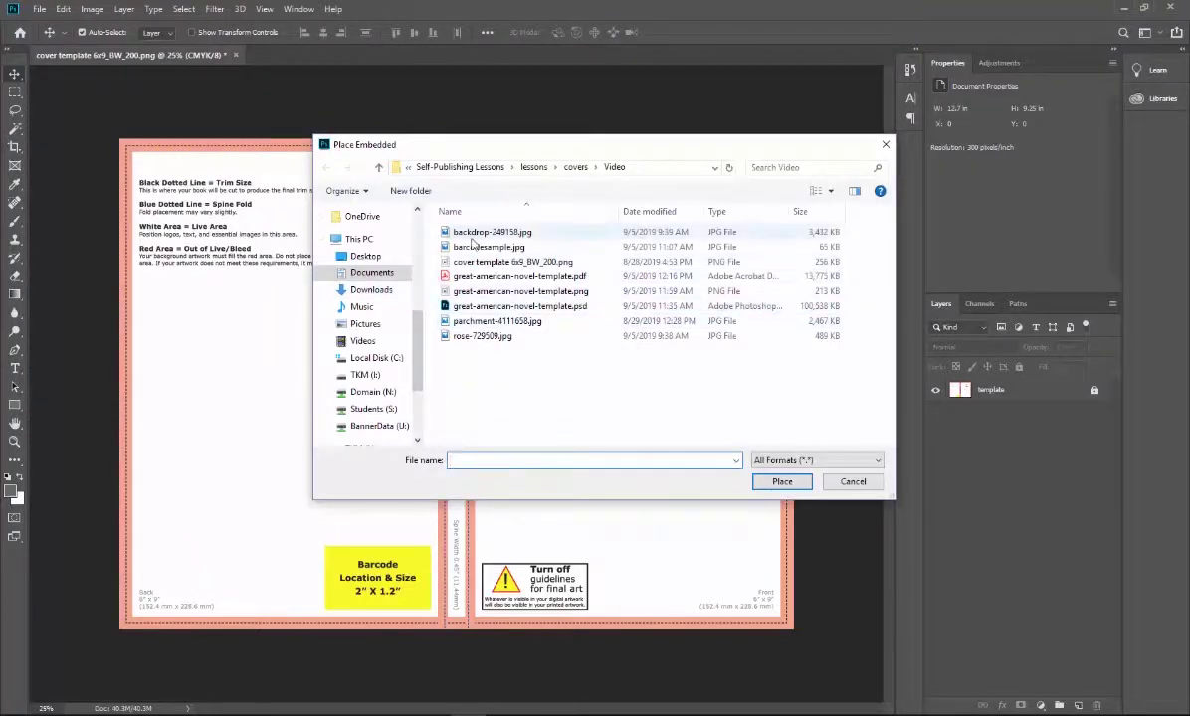
click(492, 232)
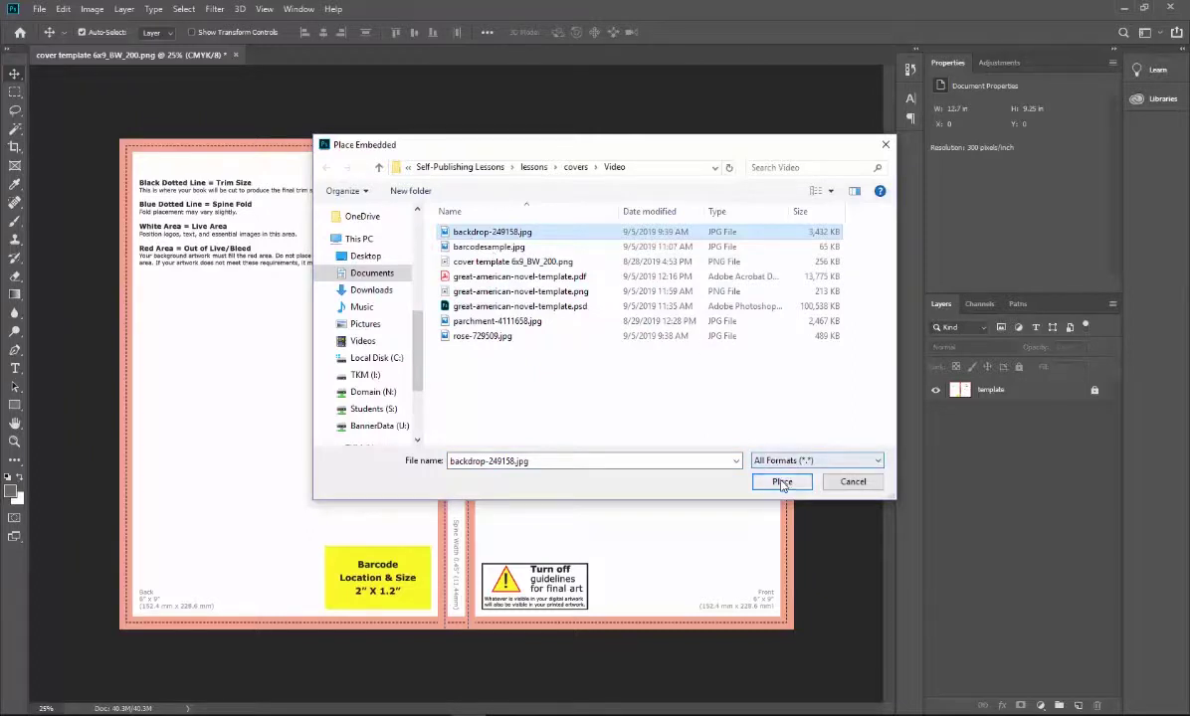
click(782, 482)
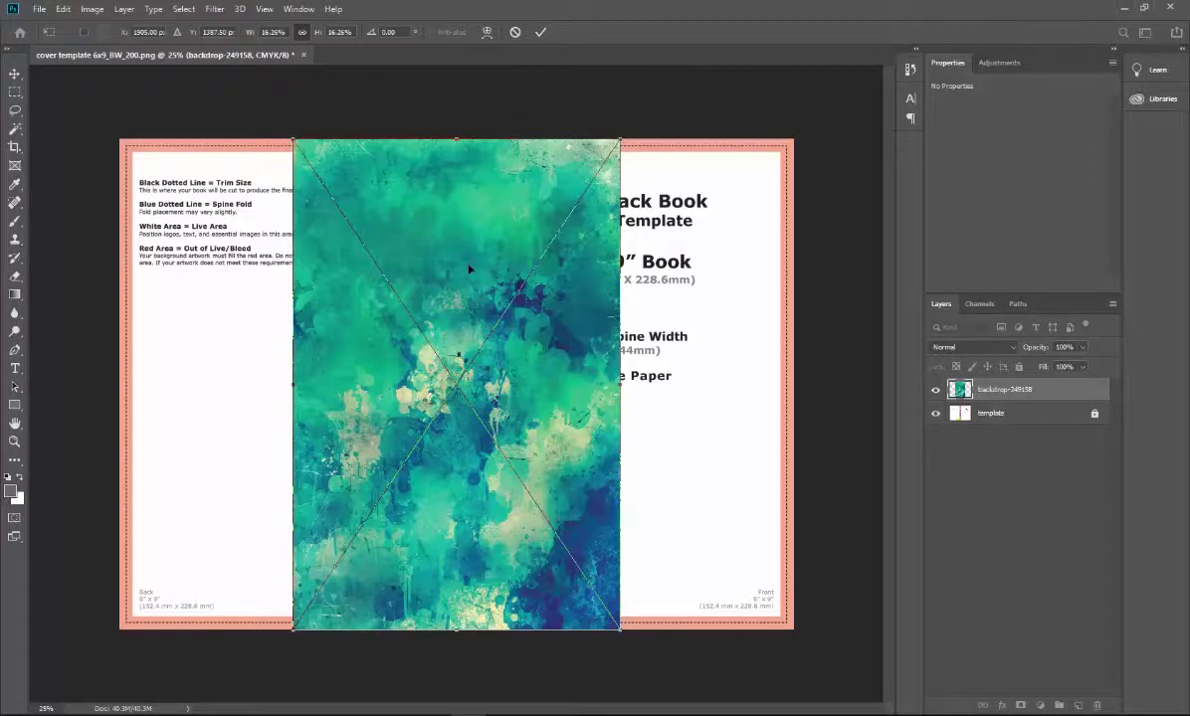
Commit the backdrop, rotate it 90° clockwise, and align it to the canvas's top-left corner.
click(540, 33)
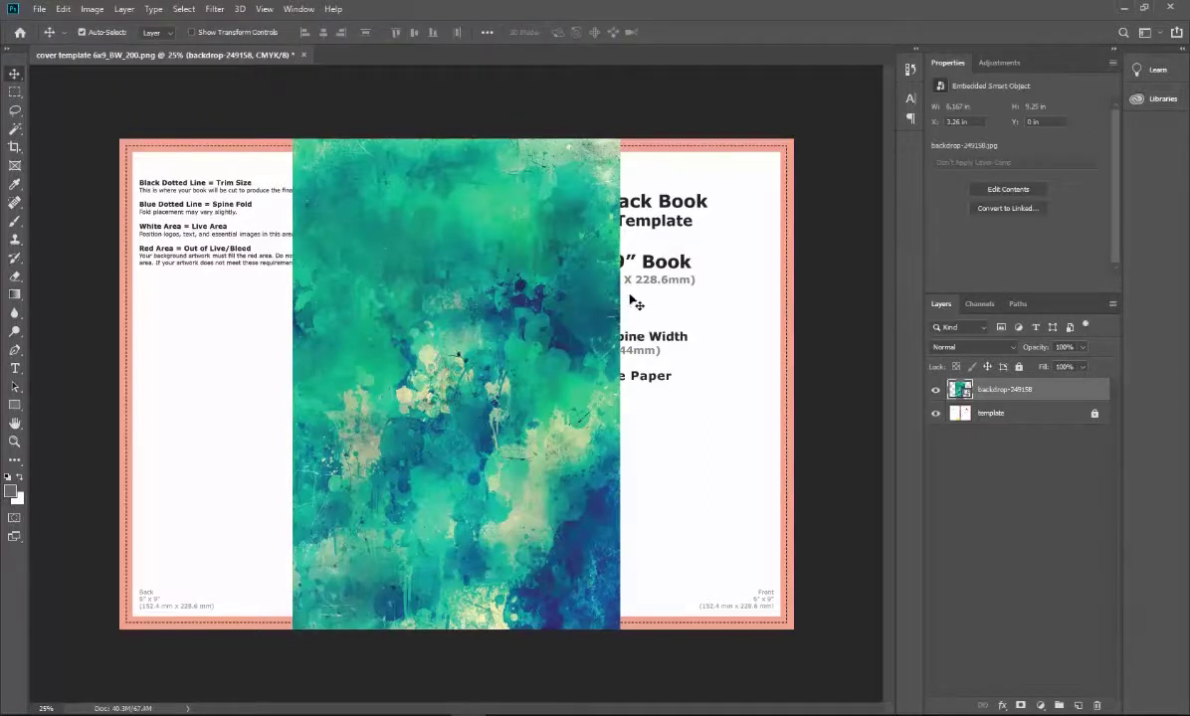
drag(448, 343, 556, 360)
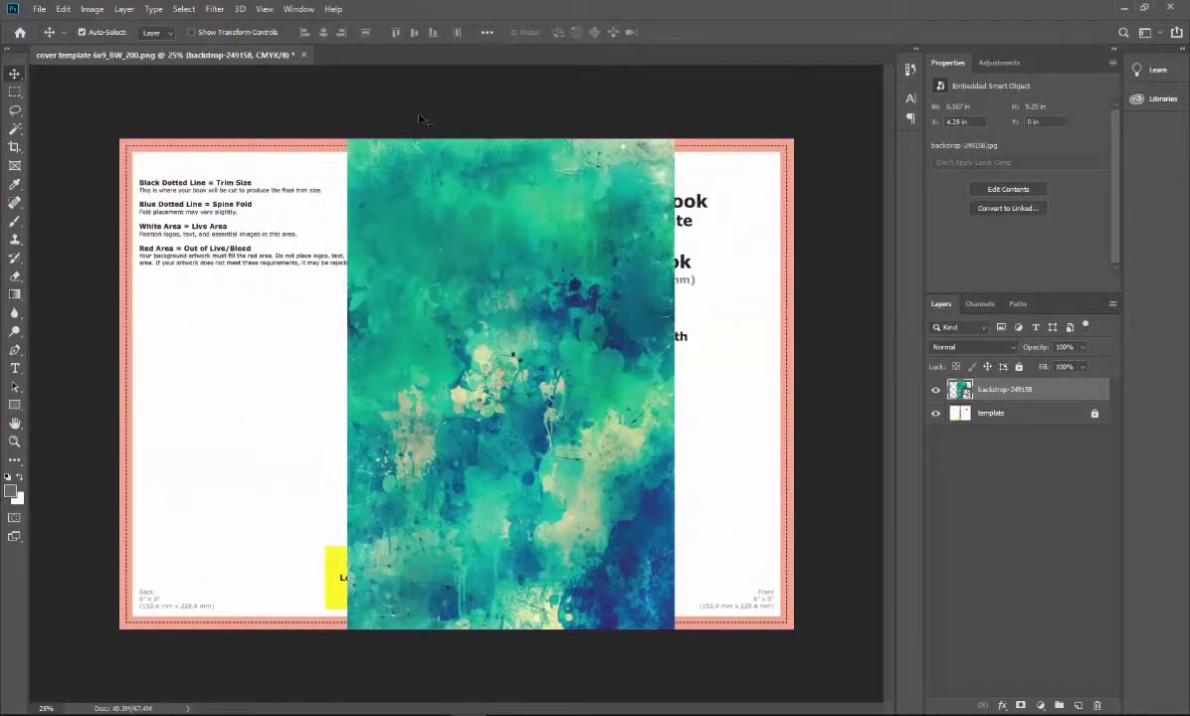
click(73, 10)
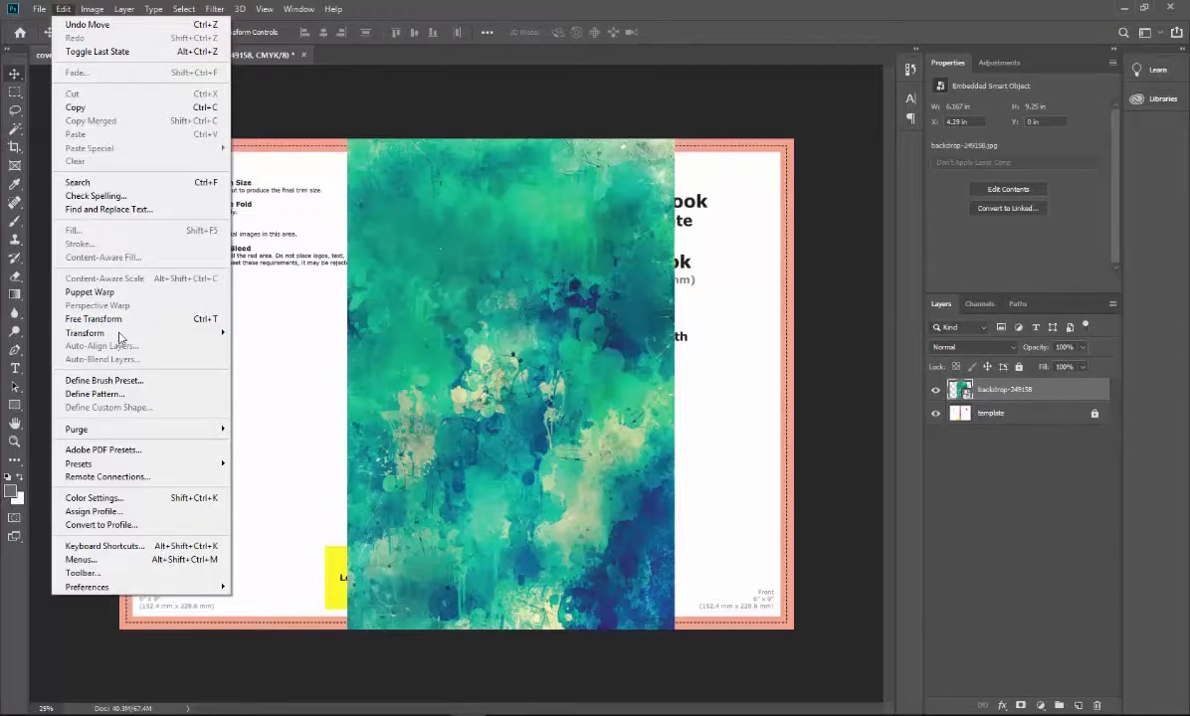
mouse_move(116, 332)
click(279, 455)
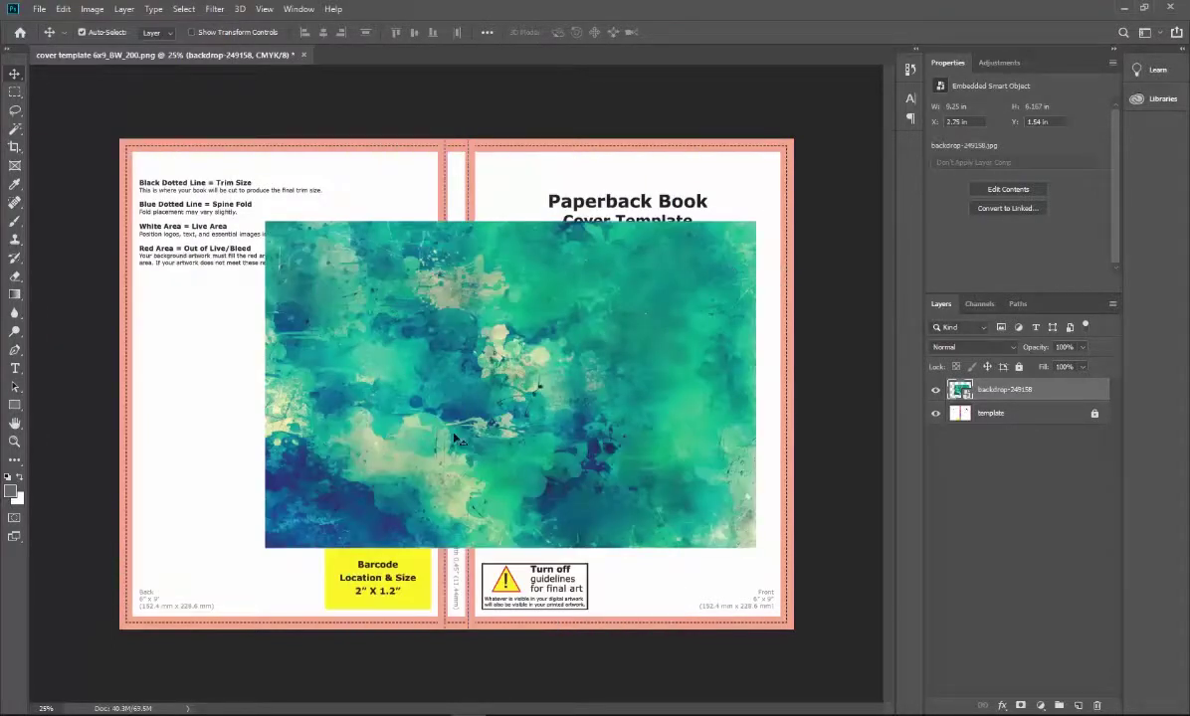
drag(455, 438, 328, 291)
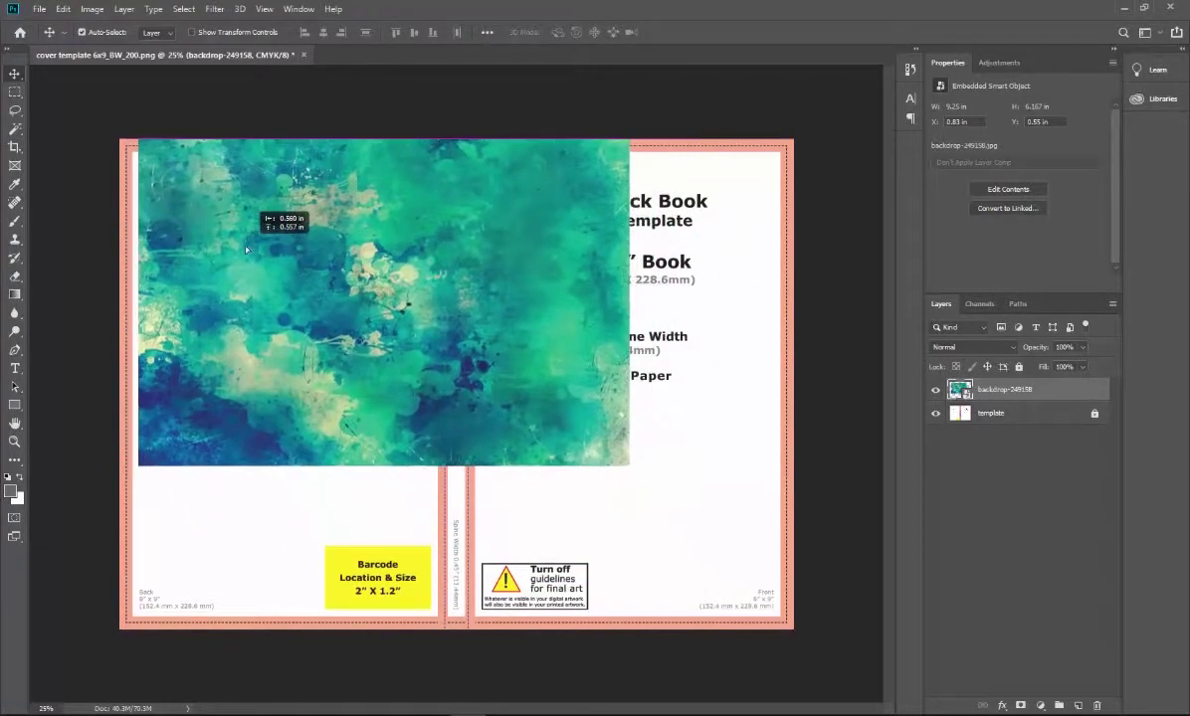
drag(244, 250, 225, 249)
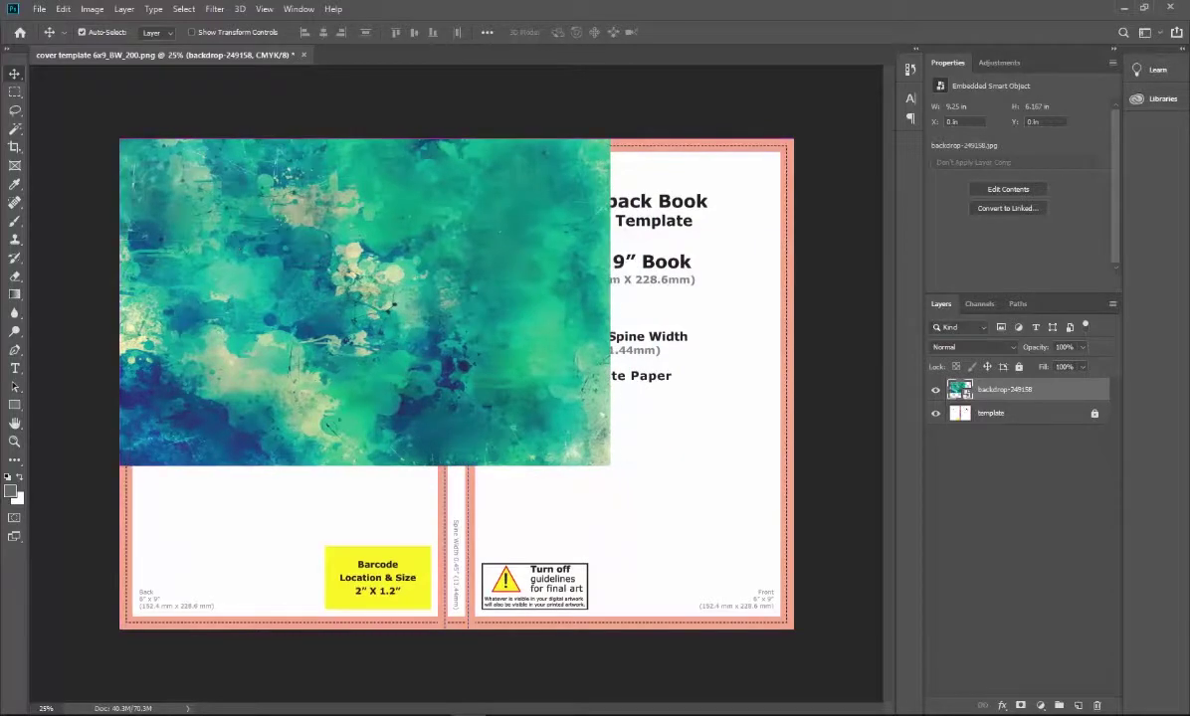
Free Transform the backdrop to 13.923 x 9.28 in, shifted slightly left to cover the canvas.
click(62, 10)
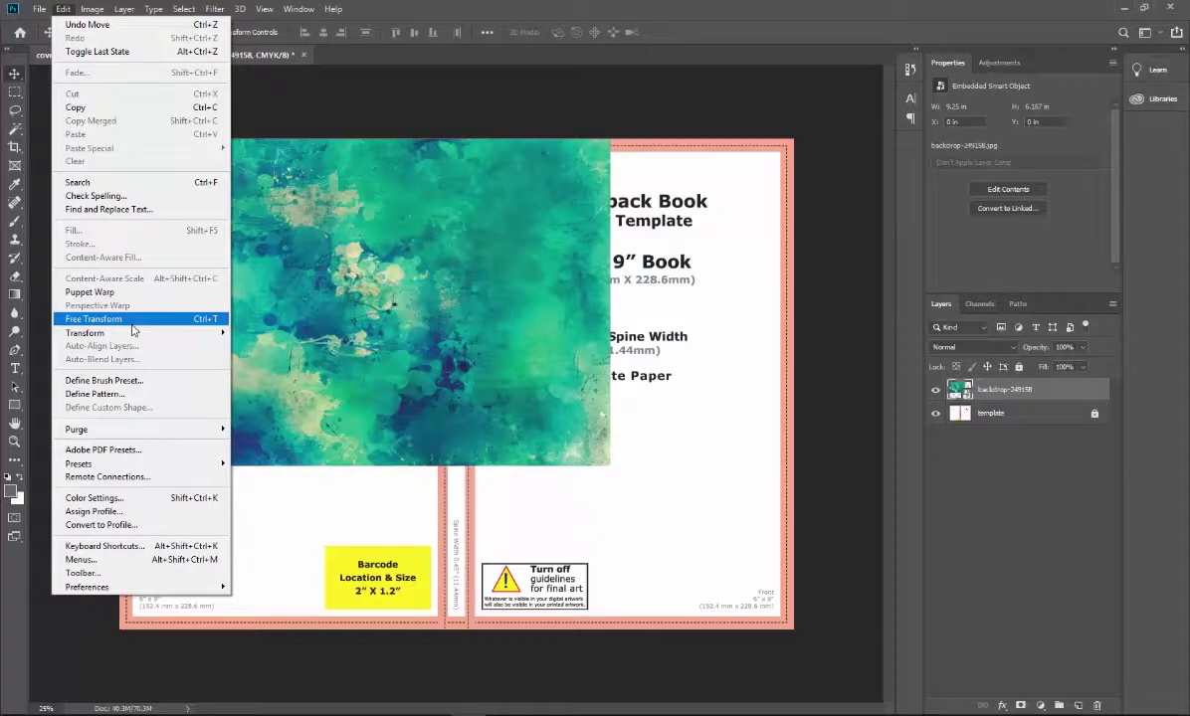
click(132, 328)
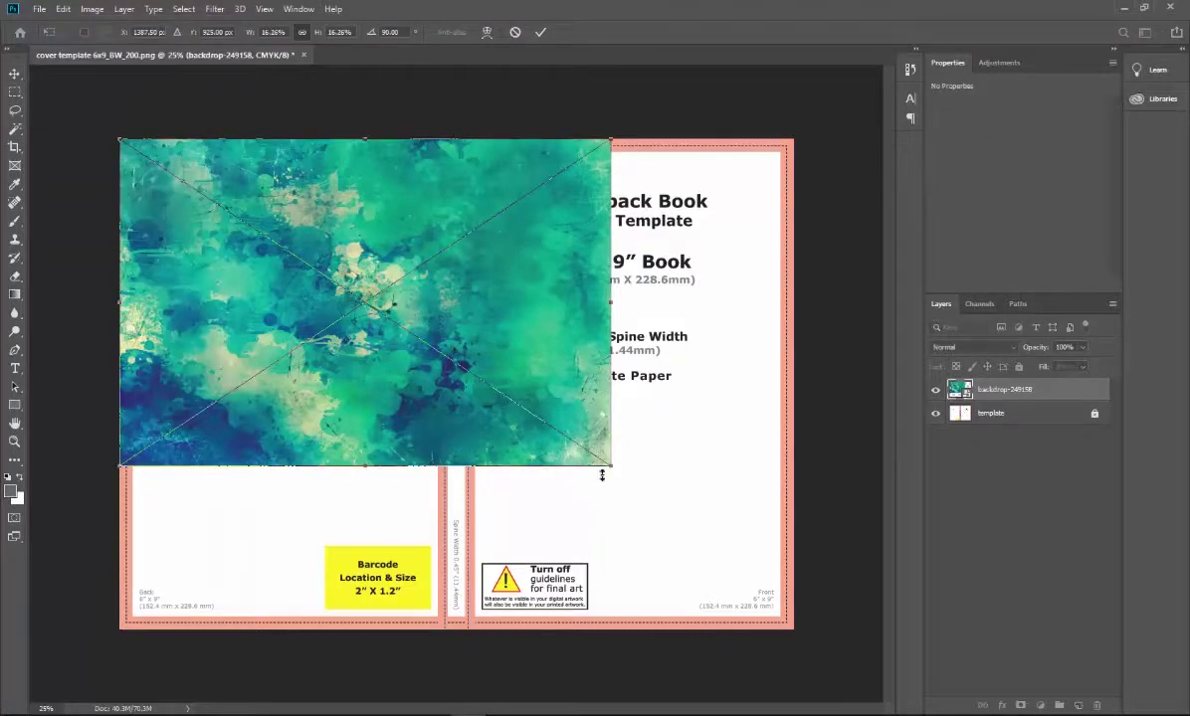
drag(608, 463, 859, 633)
drag(694, 420, 664, 426)
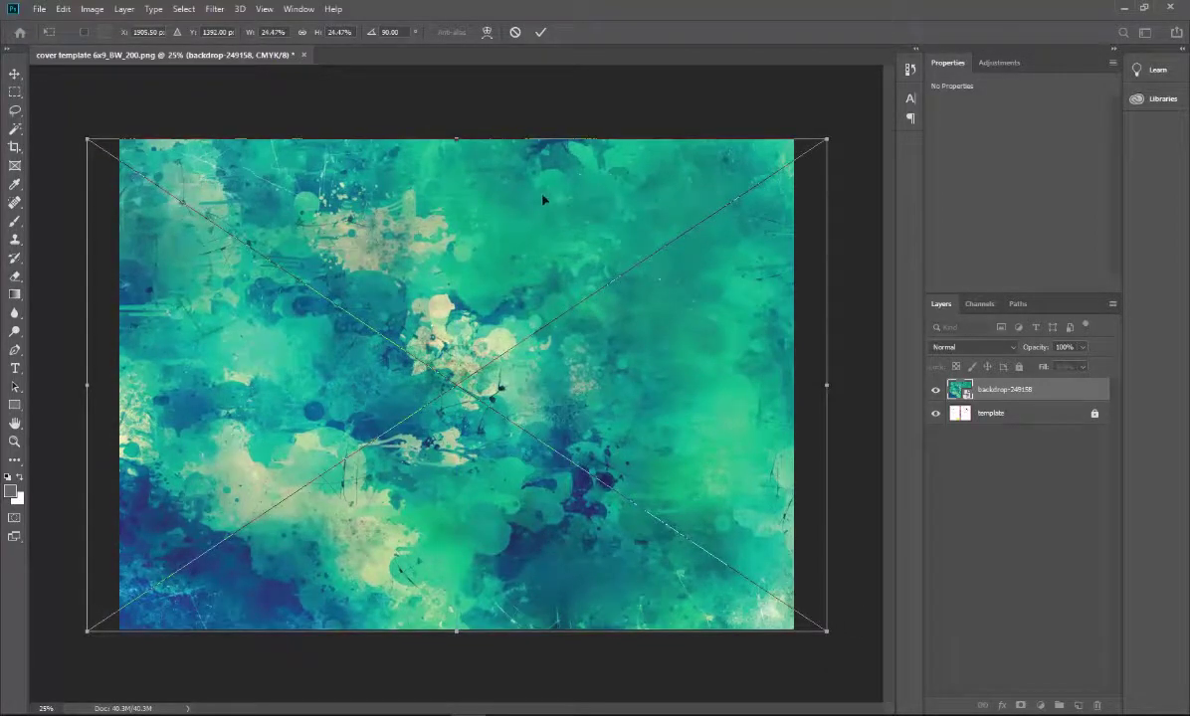
click(546, 34)
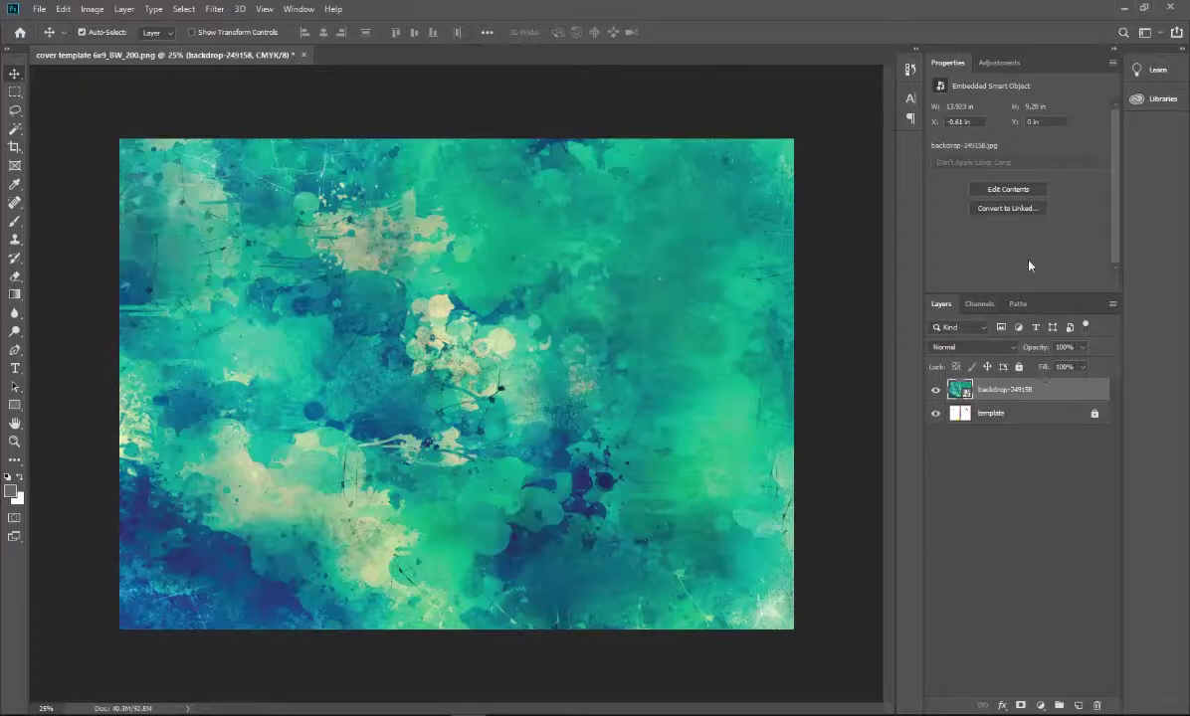
Switch the right-hand panel from Properties to Adjustments.
click(1000, 62)
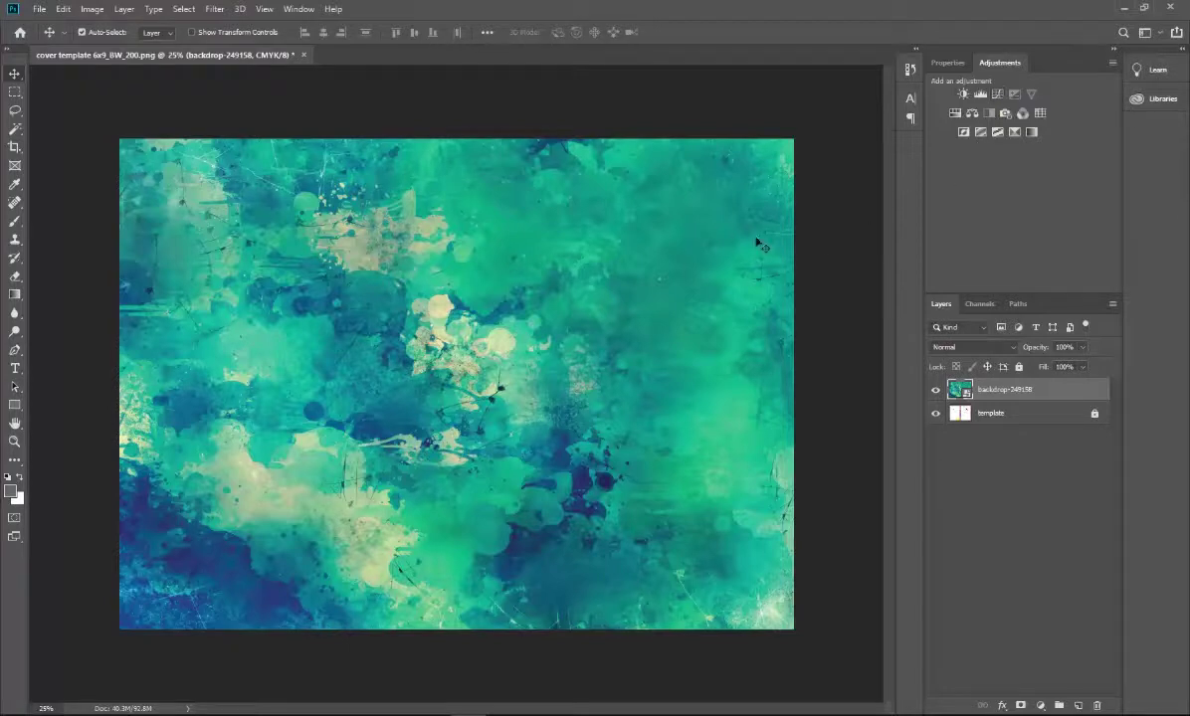
Add a Curves adjustment above the backdrop and bend its Cyan and Magenta curves.
click(997, 95)
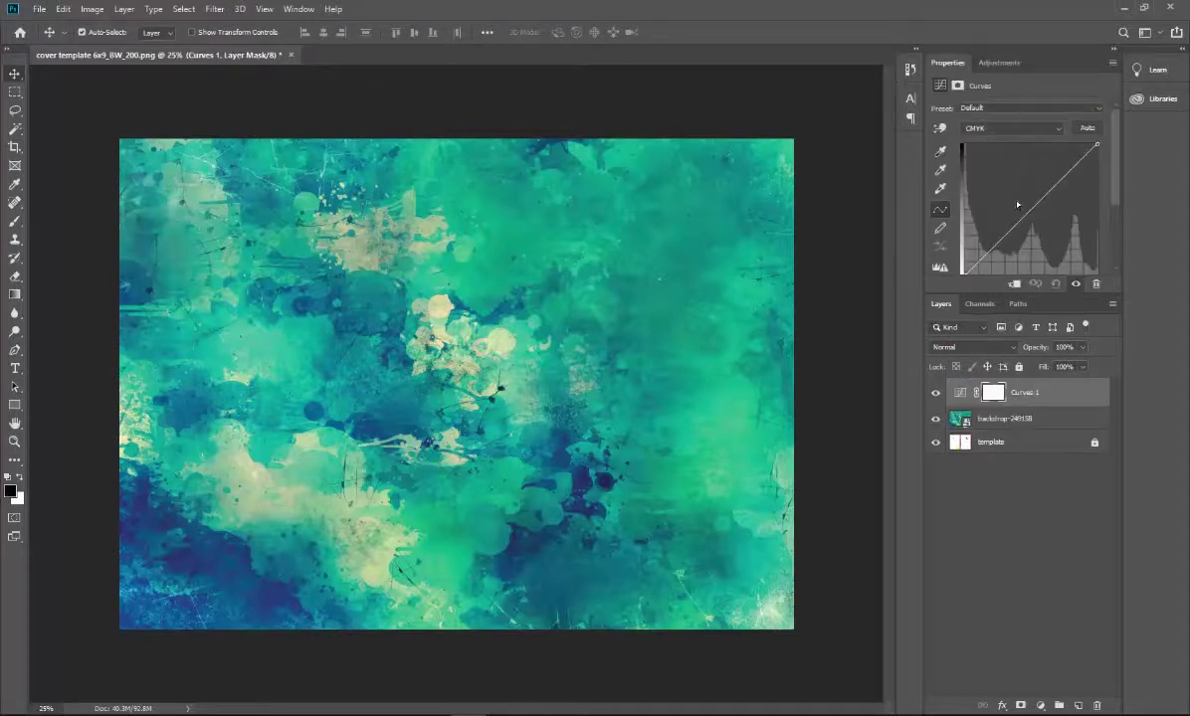
click(1010, 129)
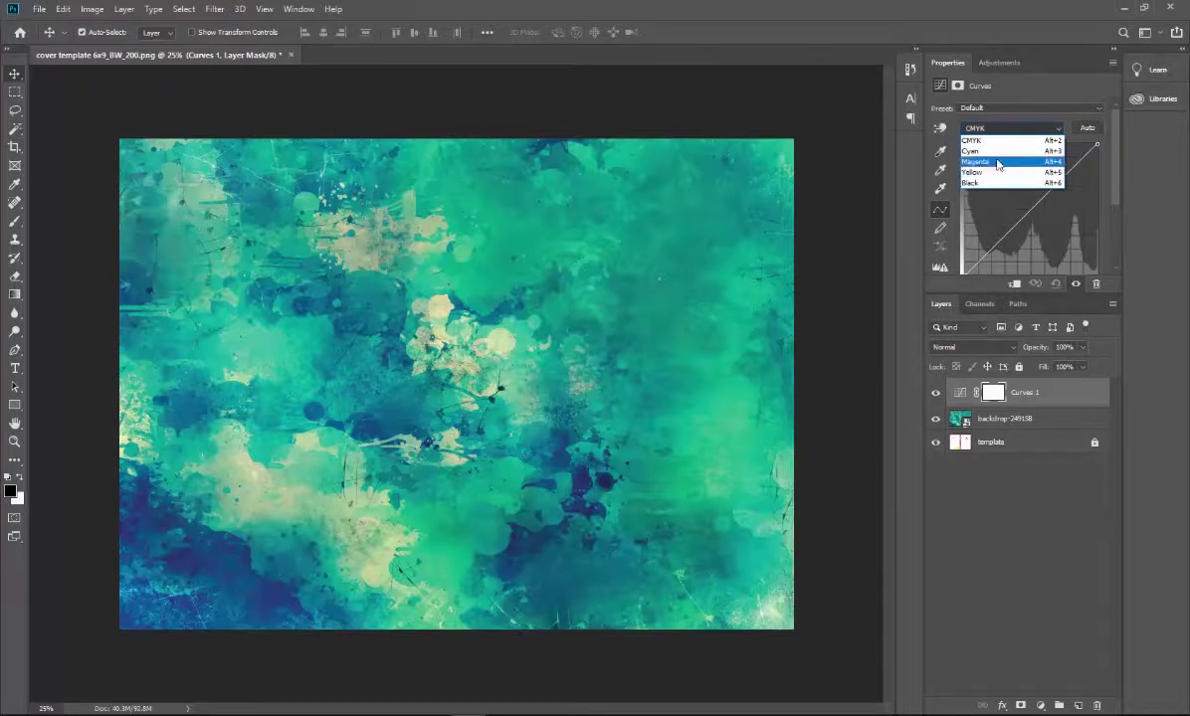
click(992, 151)
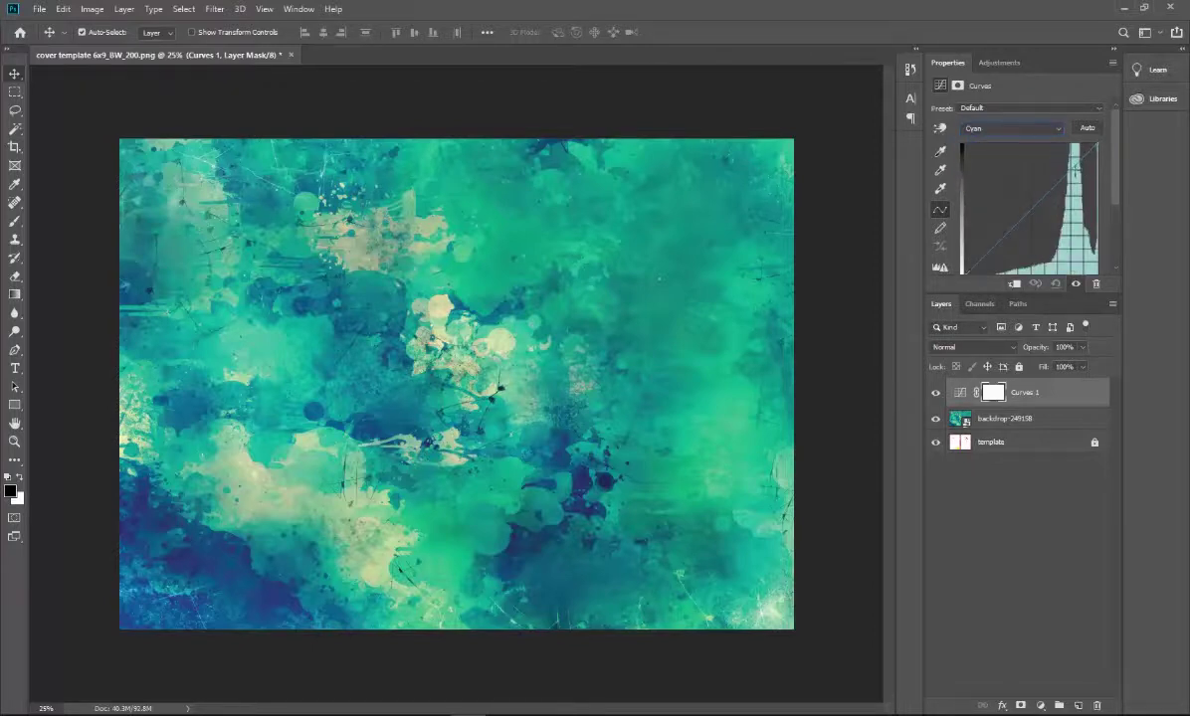
drag(1071, 164, 1005, 171)
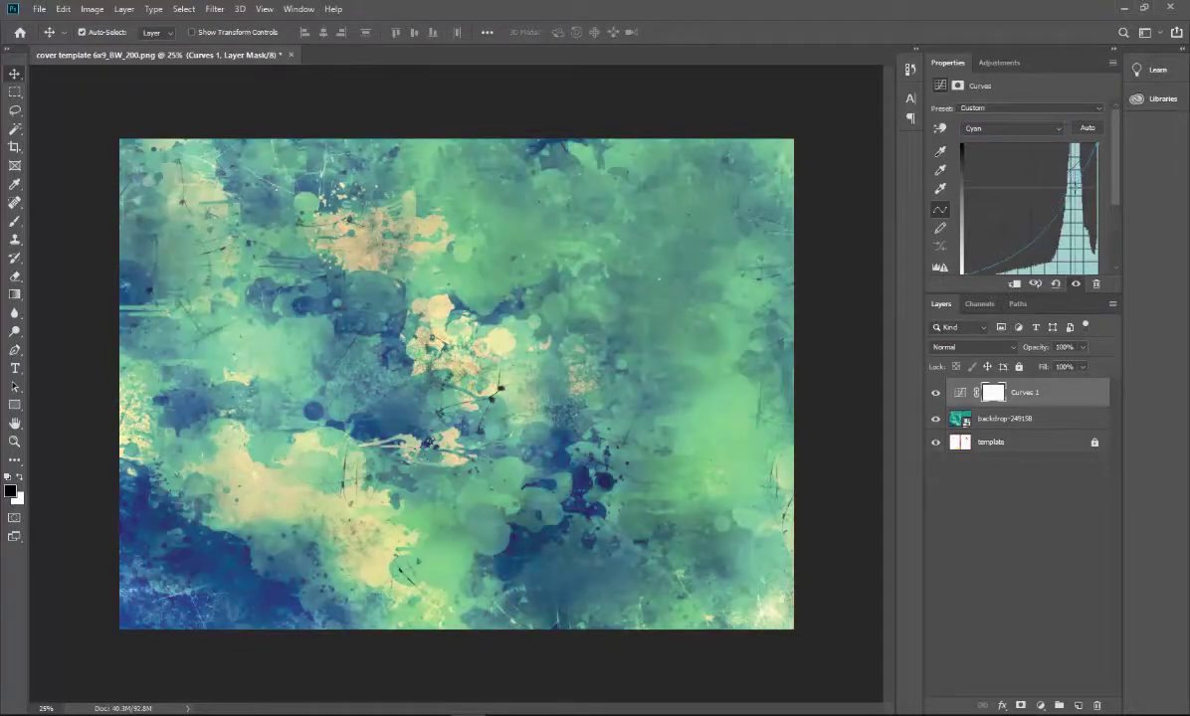
click(1007, 128)
click(1005, 161)
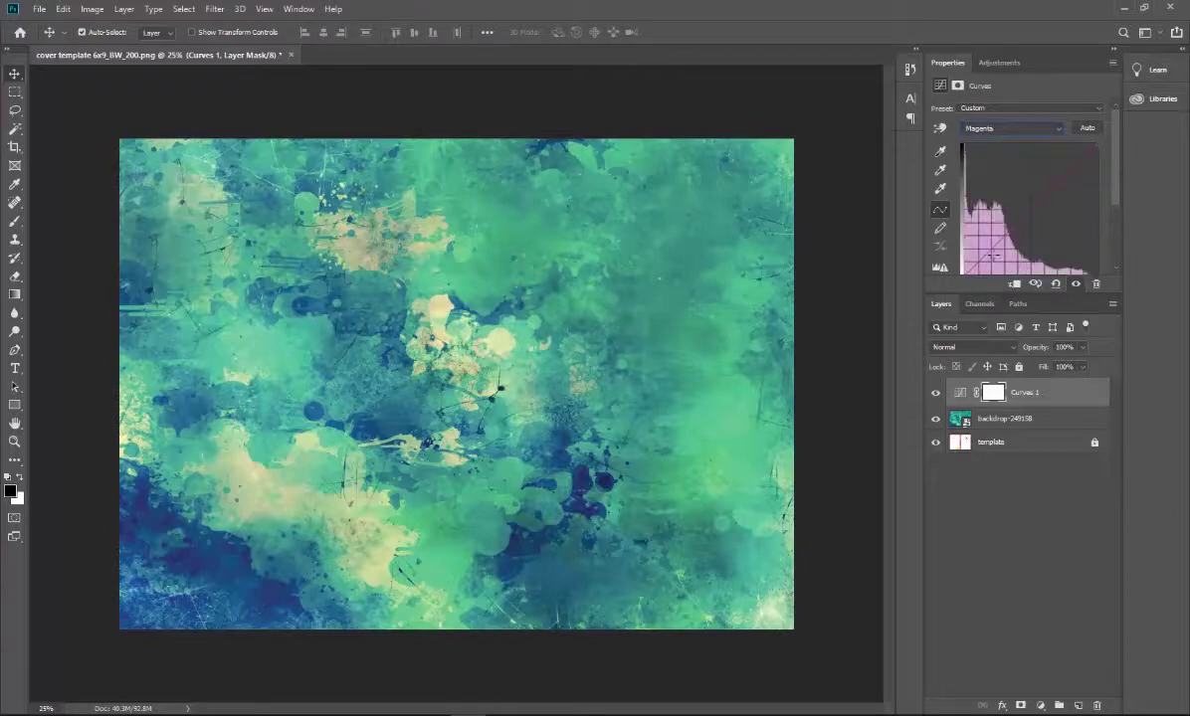
drag(998, 244, 1056, 162)
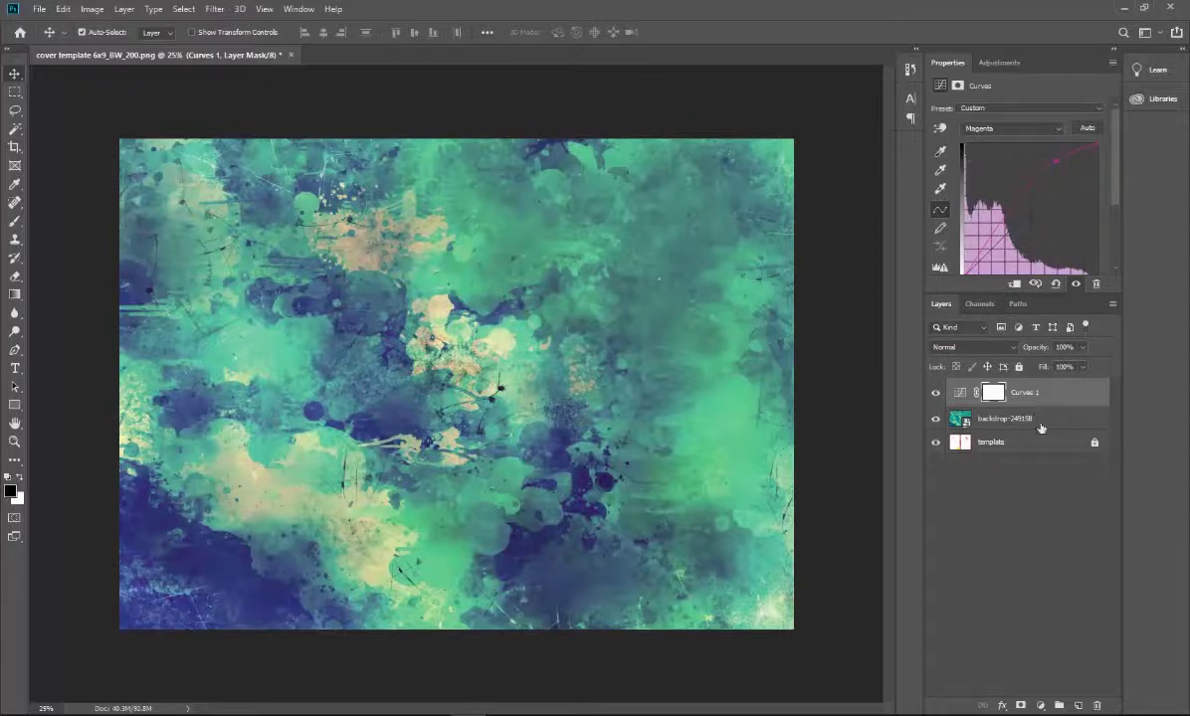
Delete the Curves 1 layer mask and then the Curves 1 layer itself.
click(1099, 706)
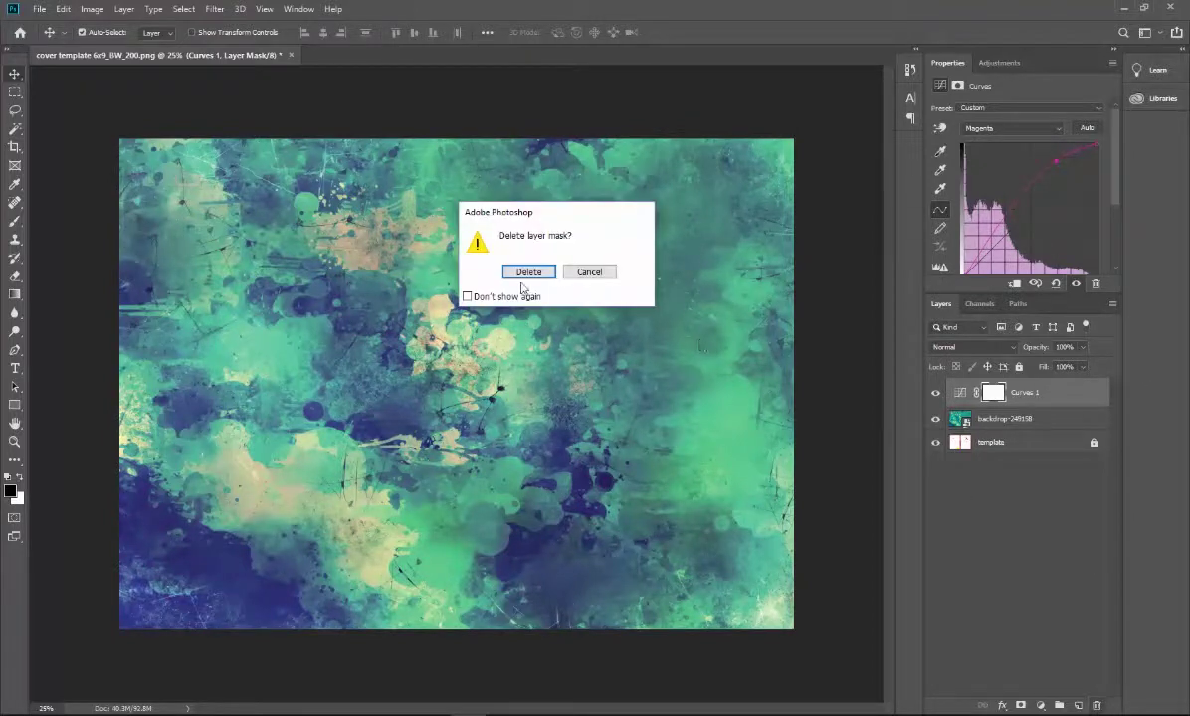
click(527, 271)
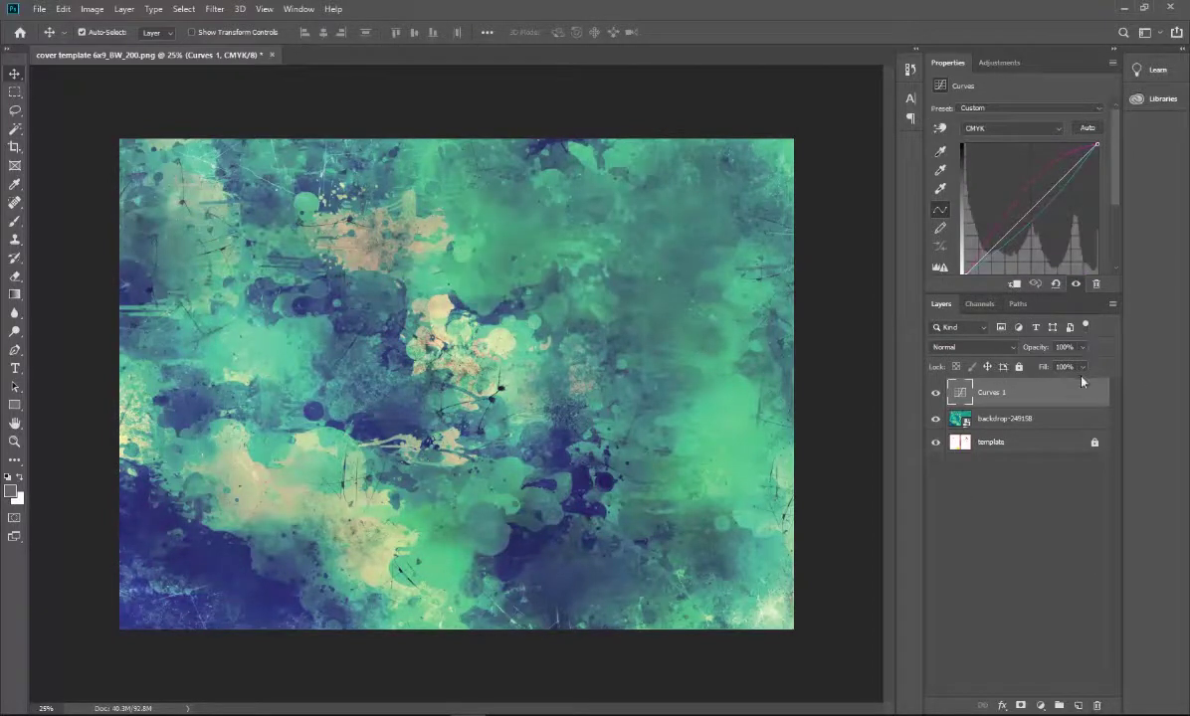
click(1096, 704)
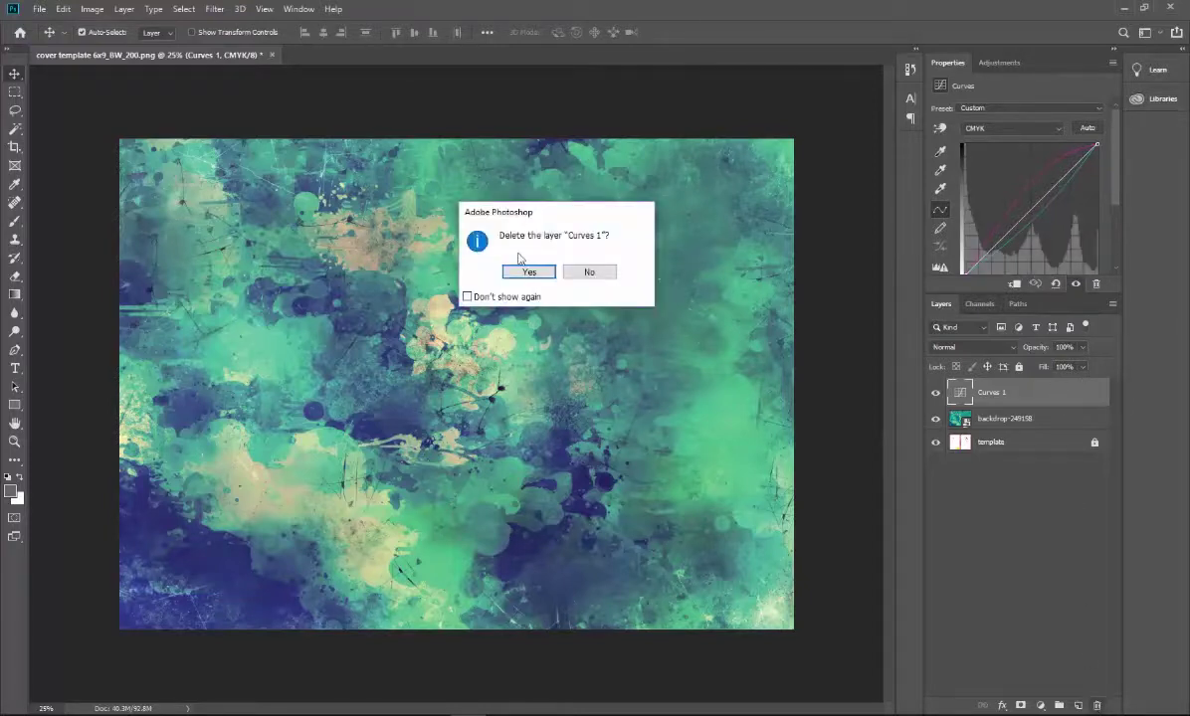
click(528, 271)
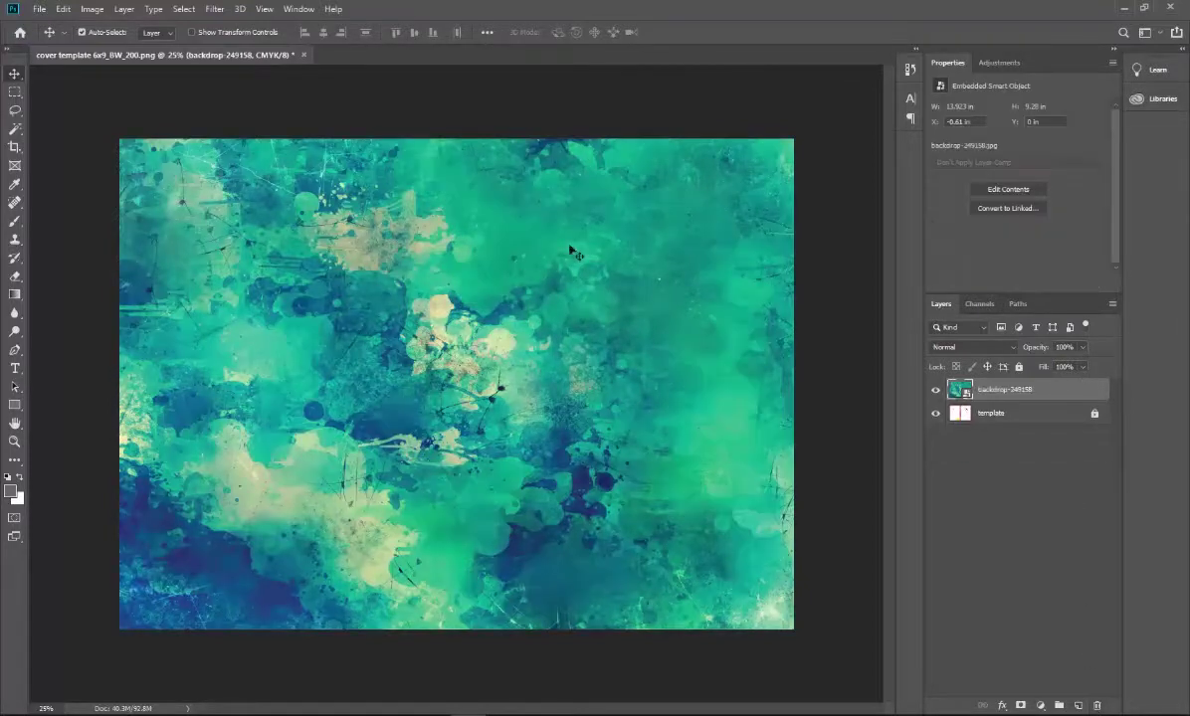
Add a Hue/Saturation layer colourised at Hue 178, Saturation 33, Lightness -20.
click(993, 63)
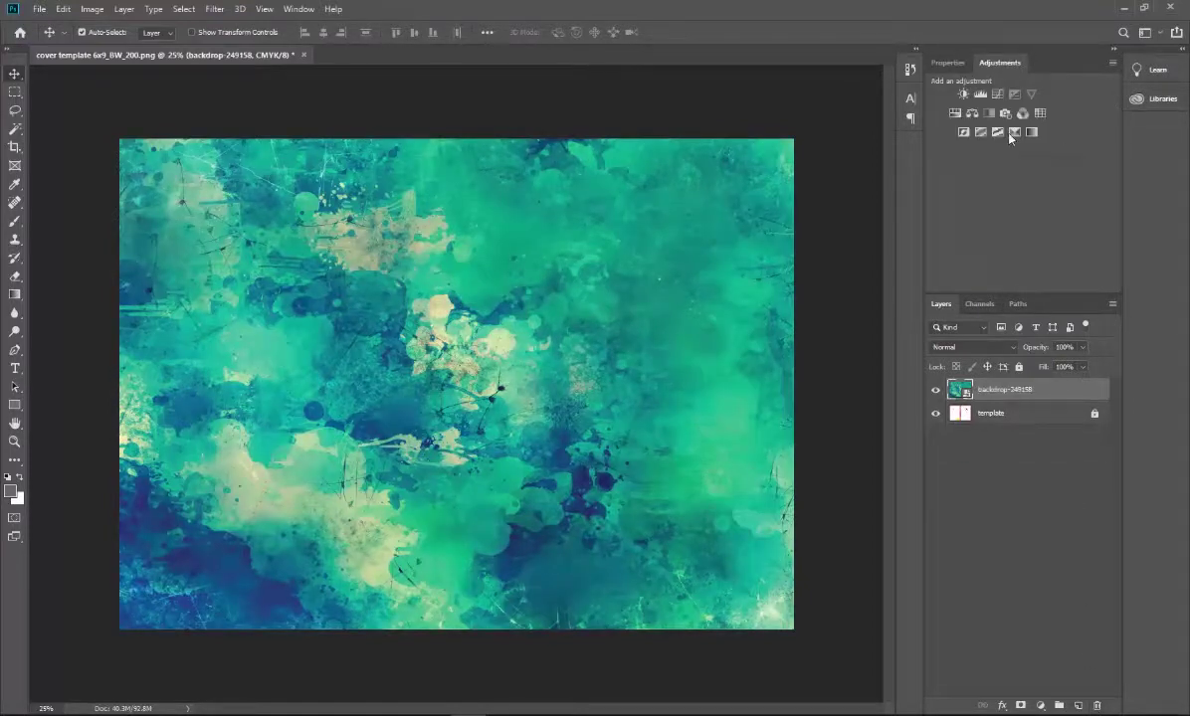
click(953, 113)
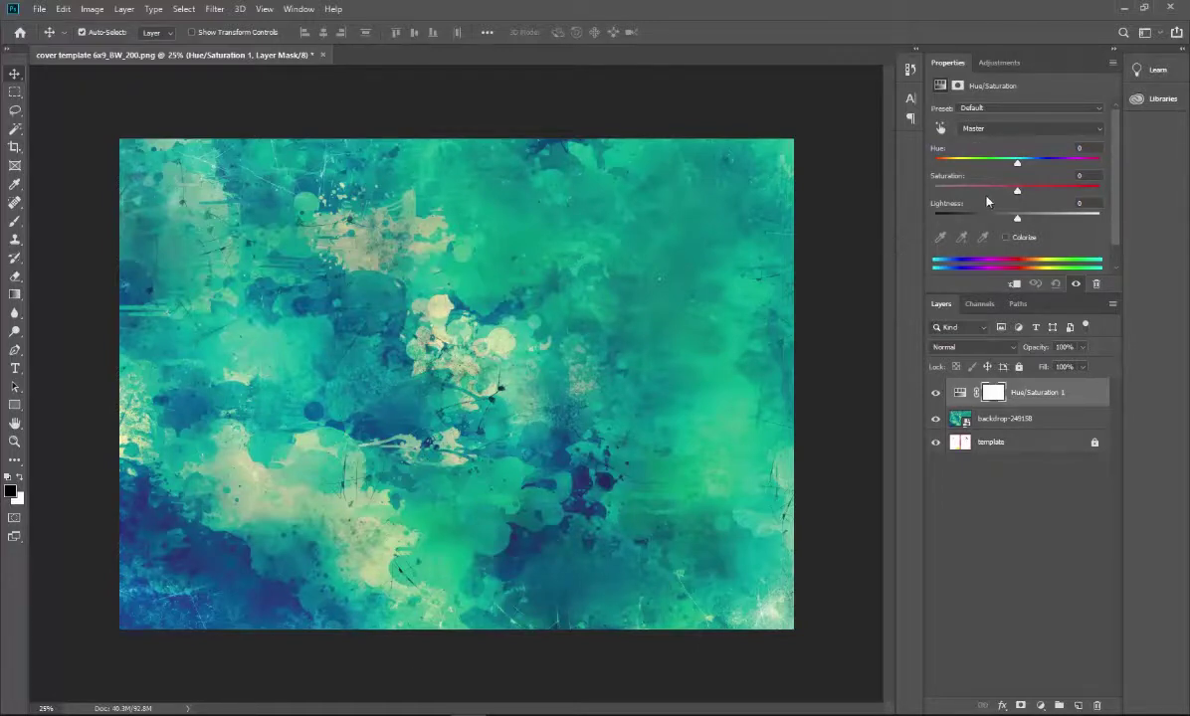
click(1005, 238)
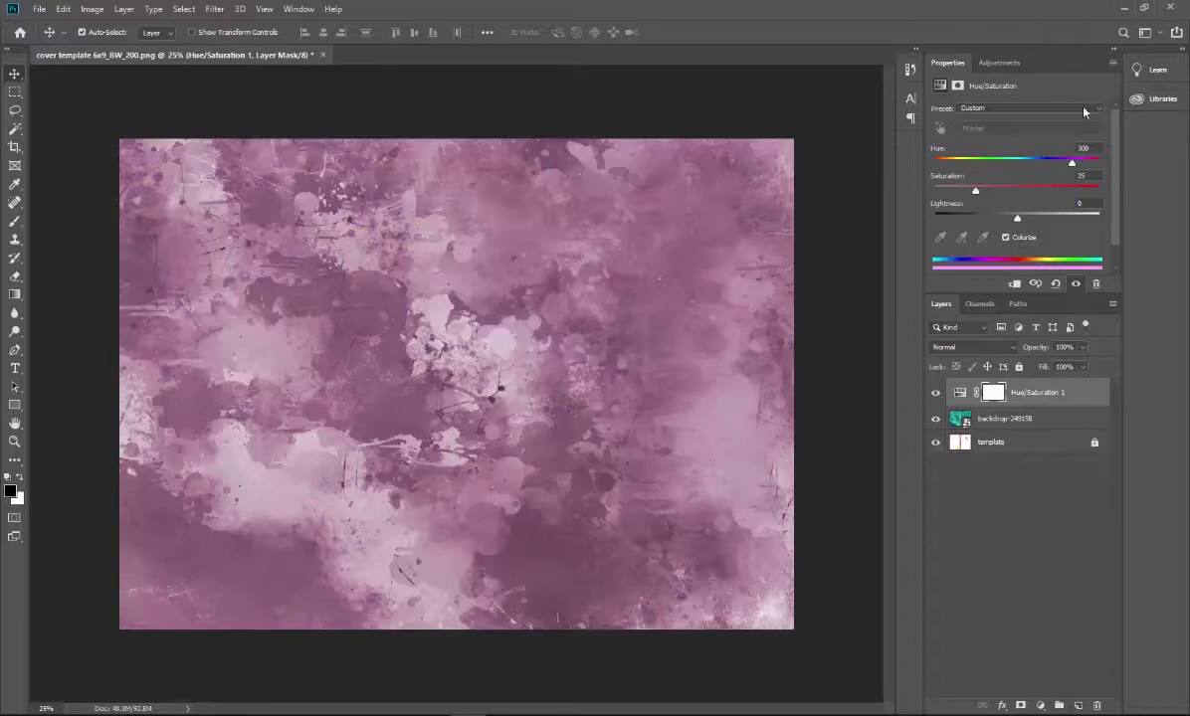
drag(1075, 167, 1019, 168)
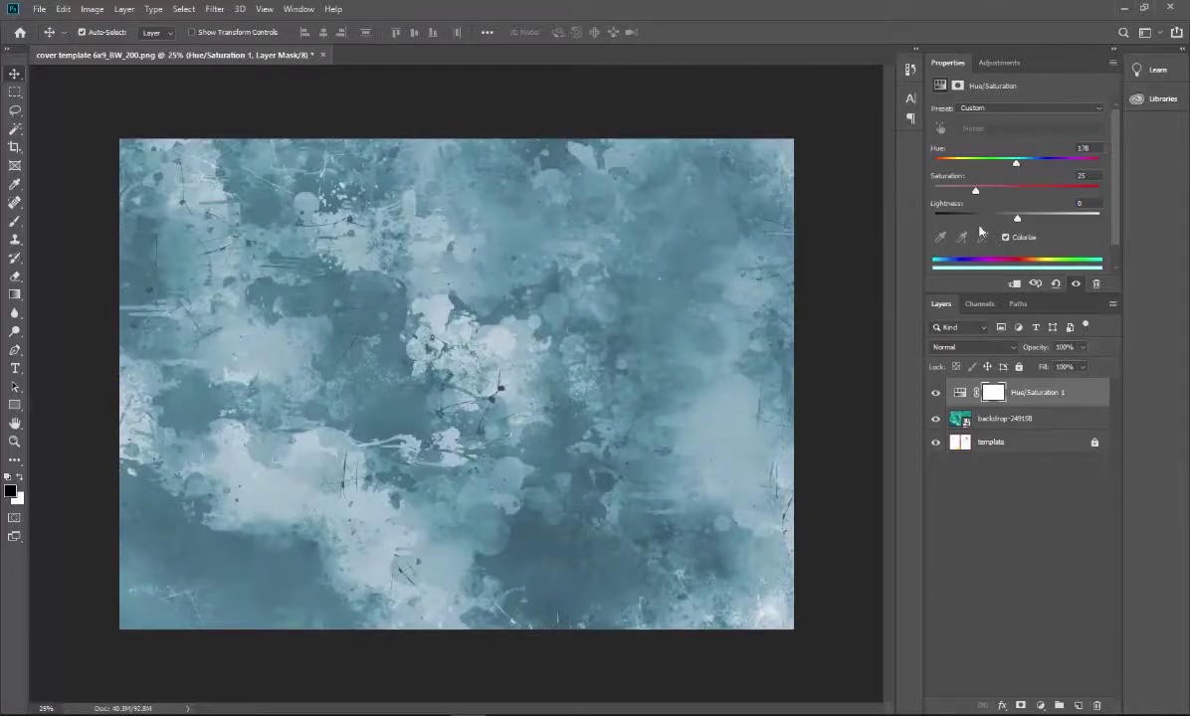
drag(987, 196, 1001, 221)
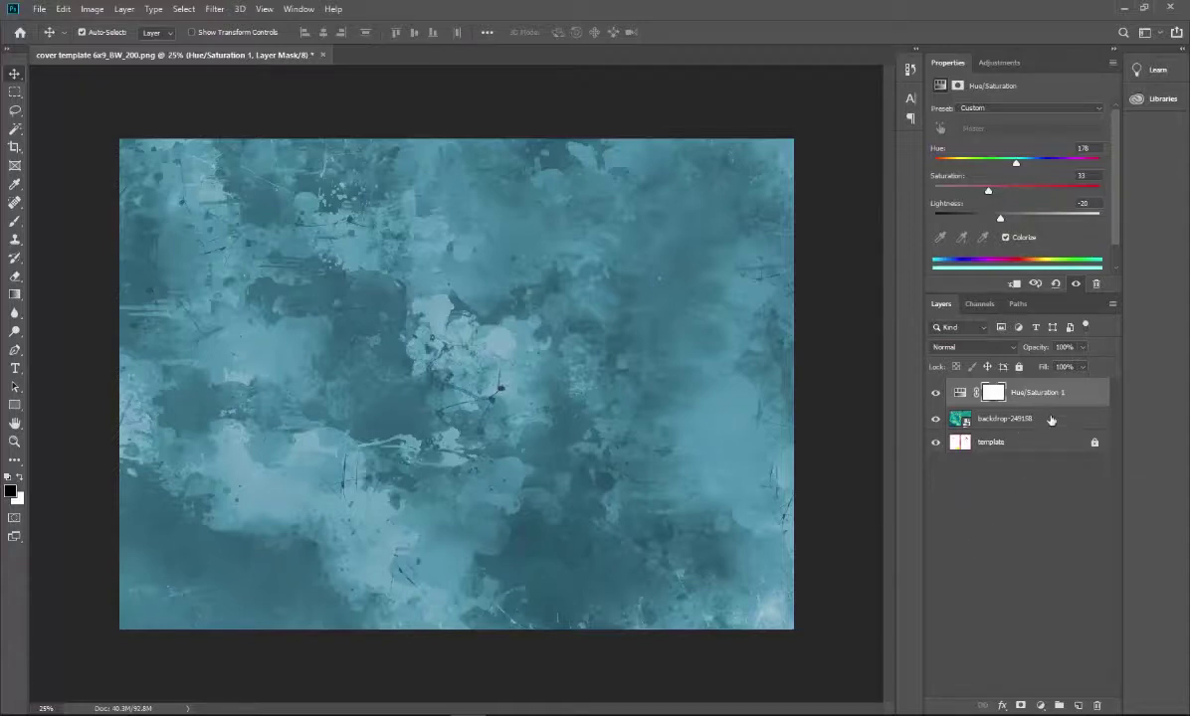
Rename the layers 'hue/saturation (background)' and 'background'.
double_click(1038, 393)
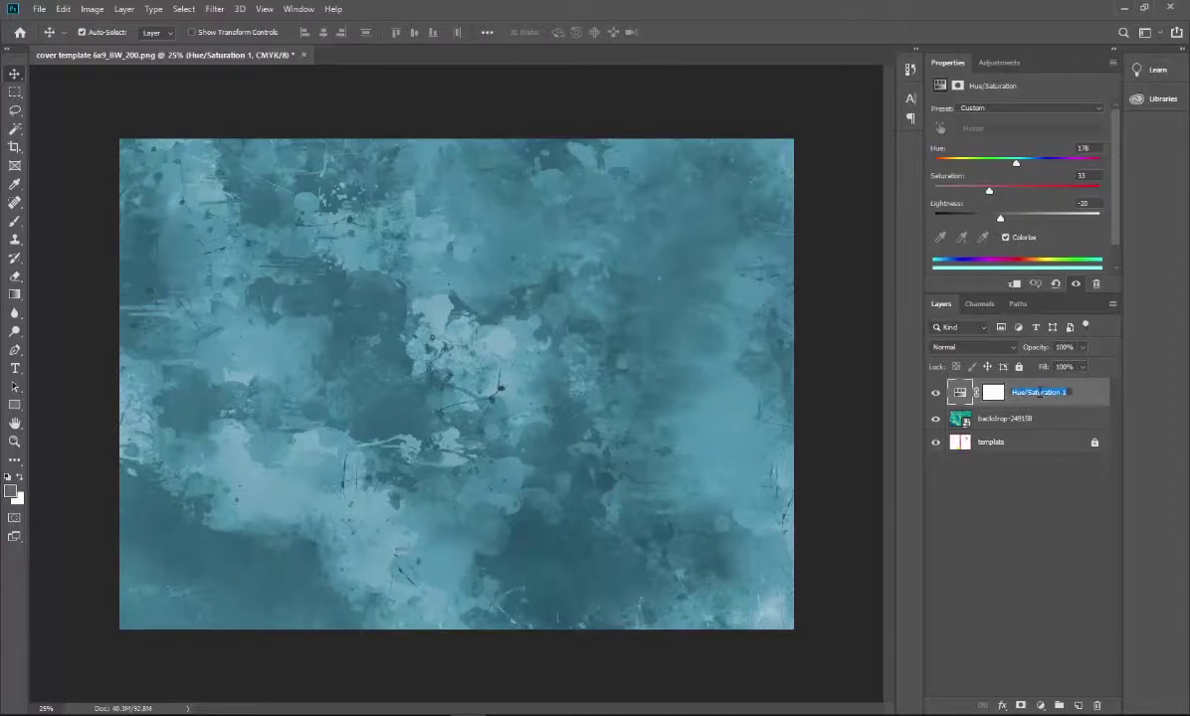
text(hue)
text(/saturation (backdrop)
text(nd))
key(Return)
double_click(1022, 418)
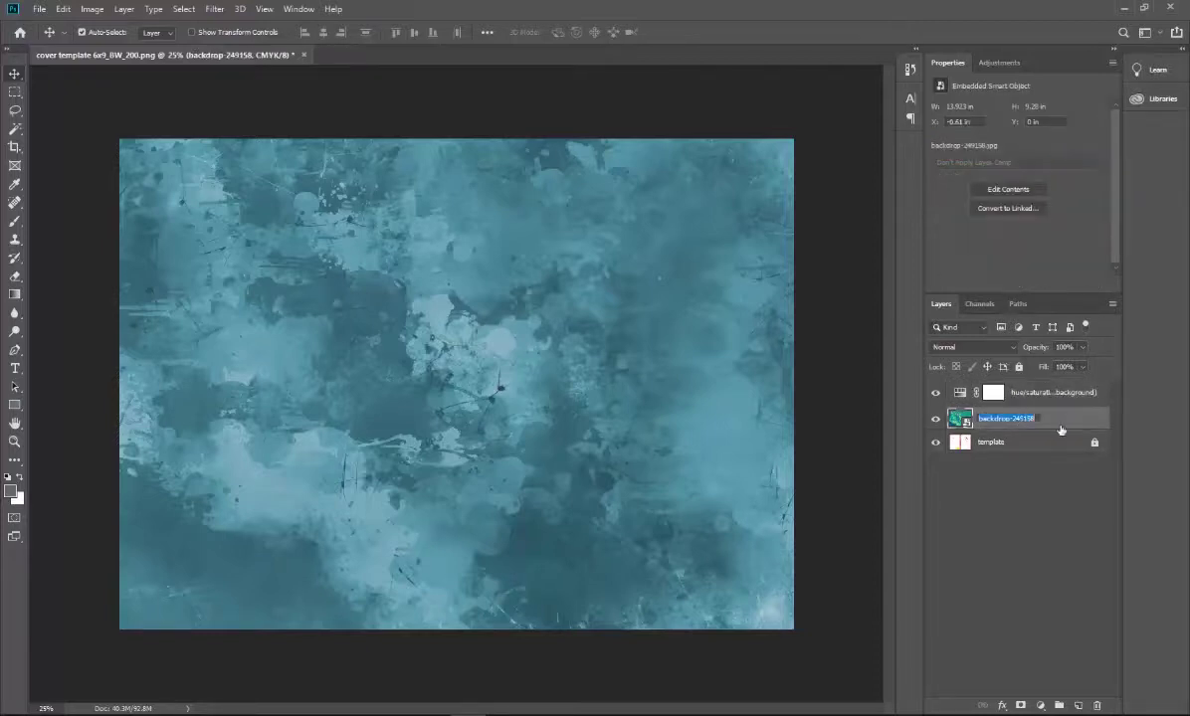
text(background)
key(Return)
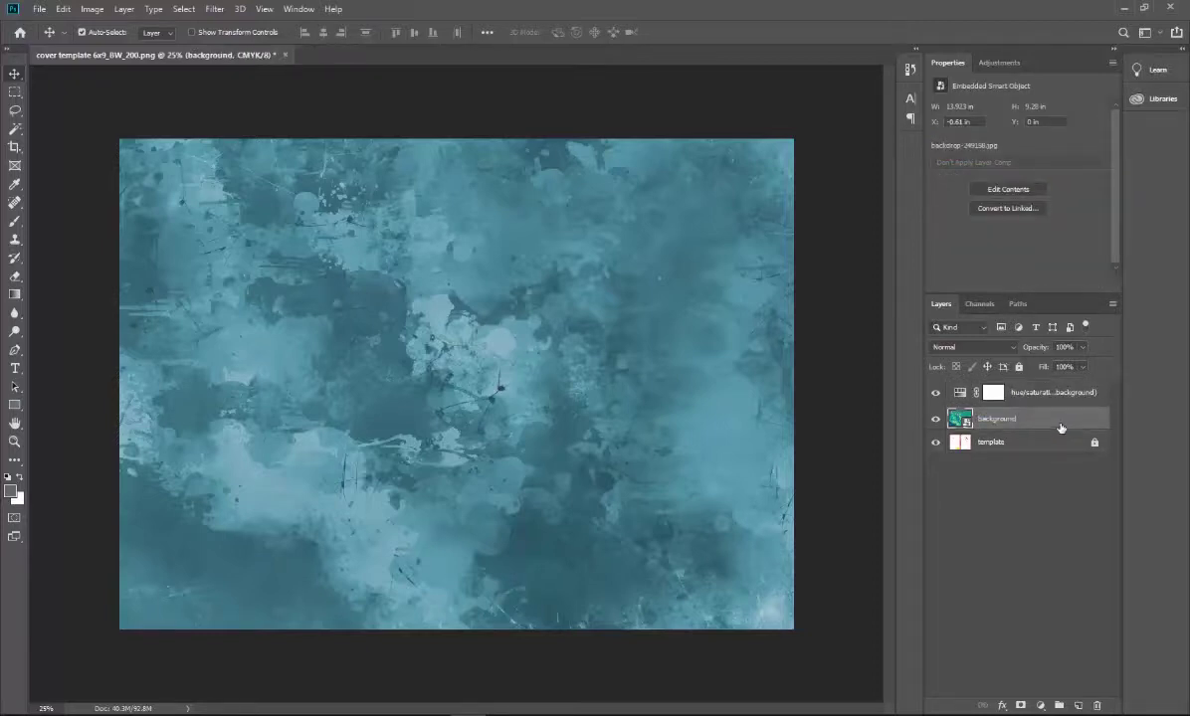
Toggle the background and hue/saturation layers' visibility to compare the tint against the template.
click(936, 418)
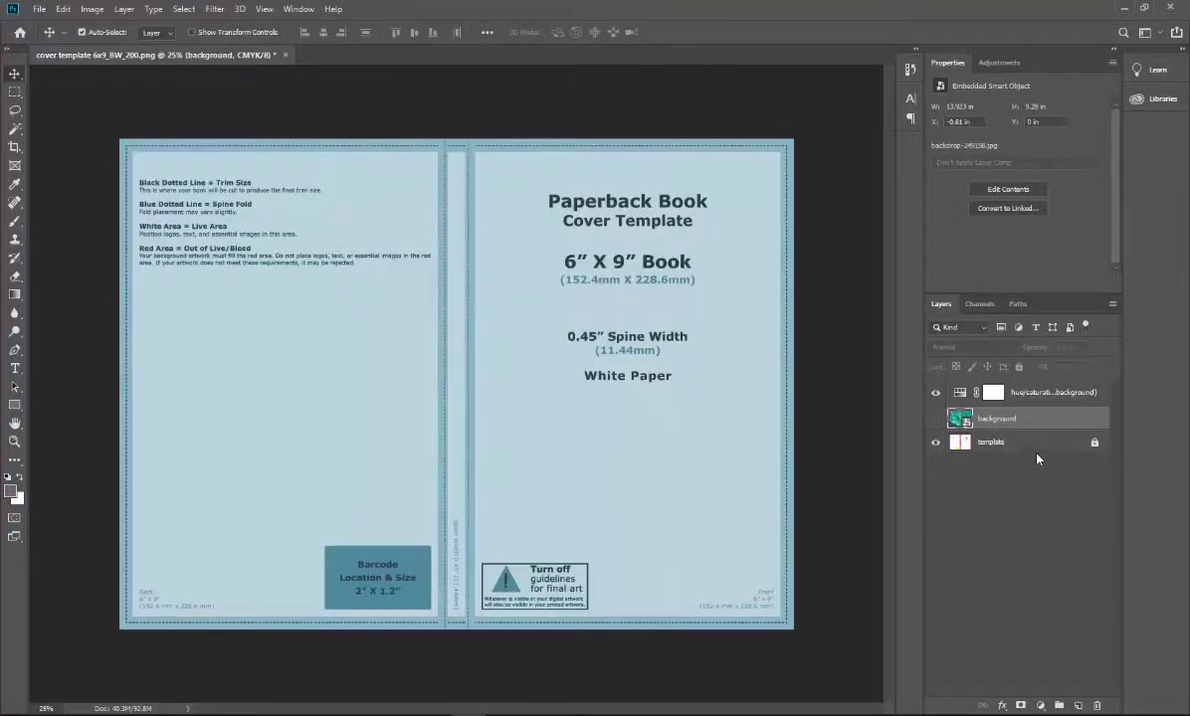
click(939, 394)
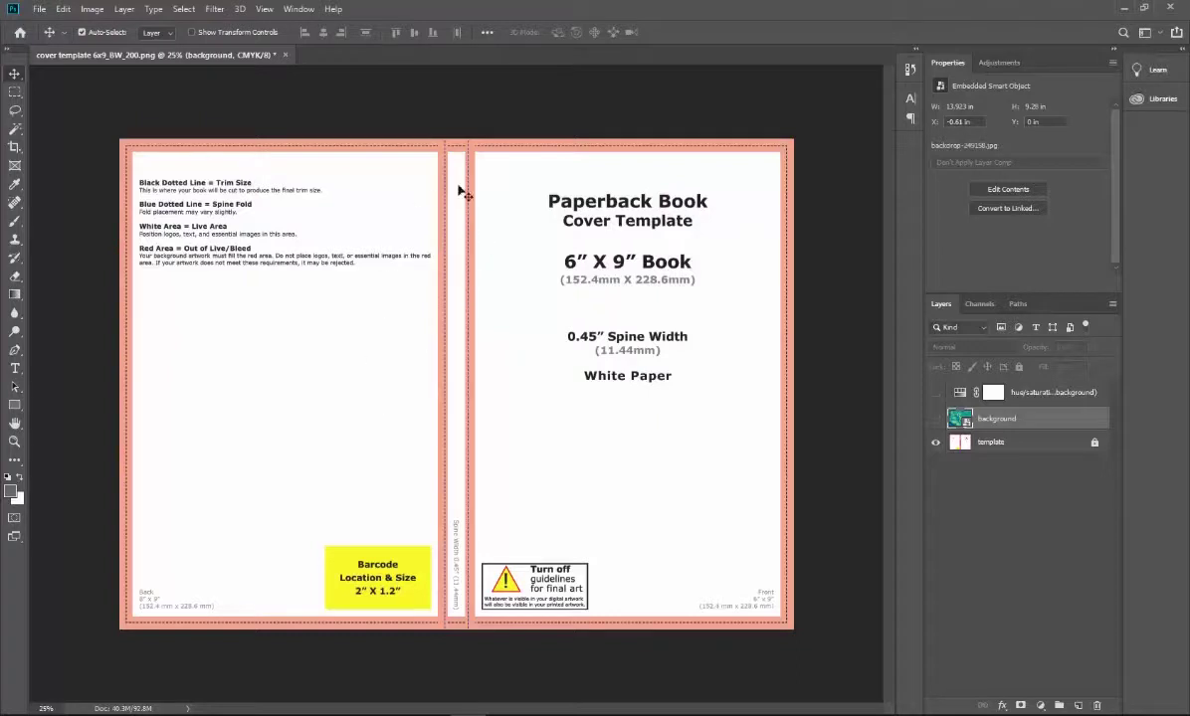
click(935, 393)
click(936, 418)
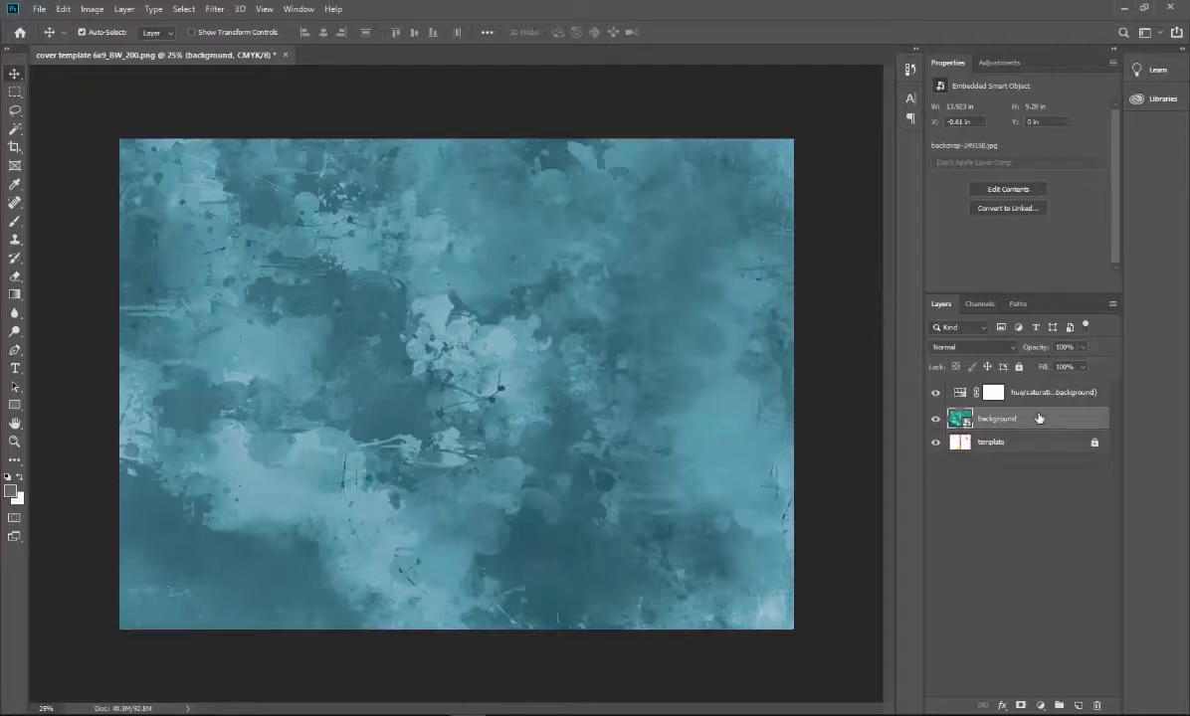
click(1025, 394)
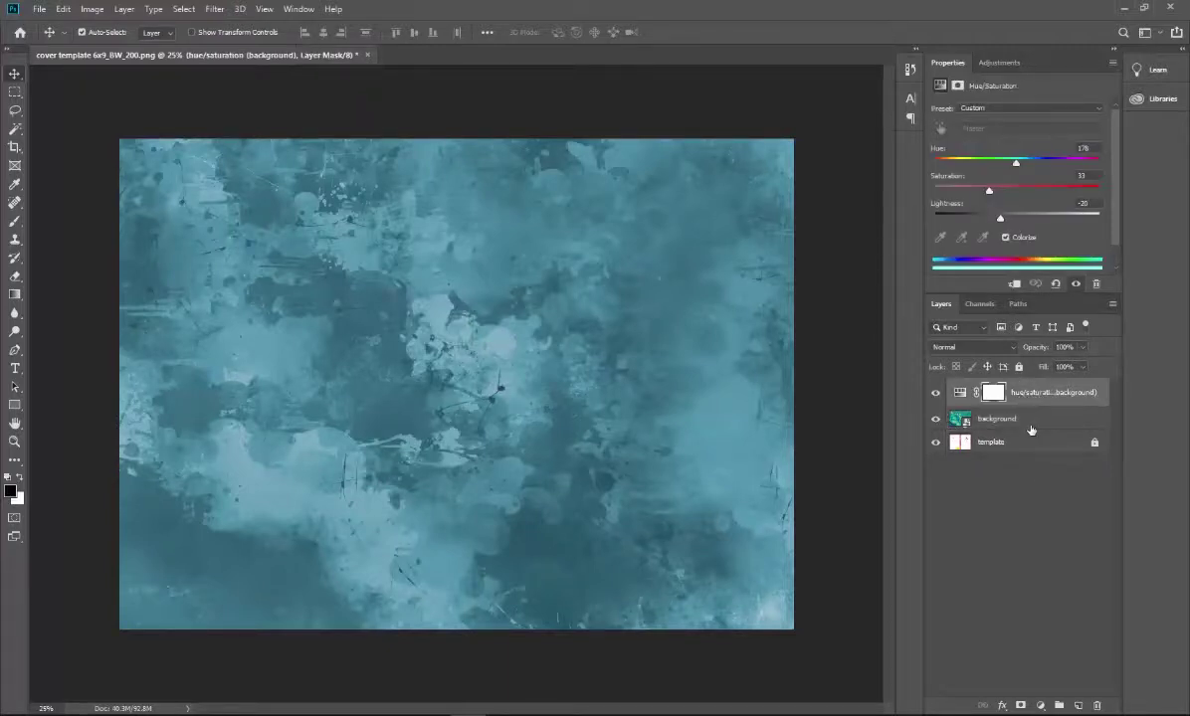
click(935, 419)
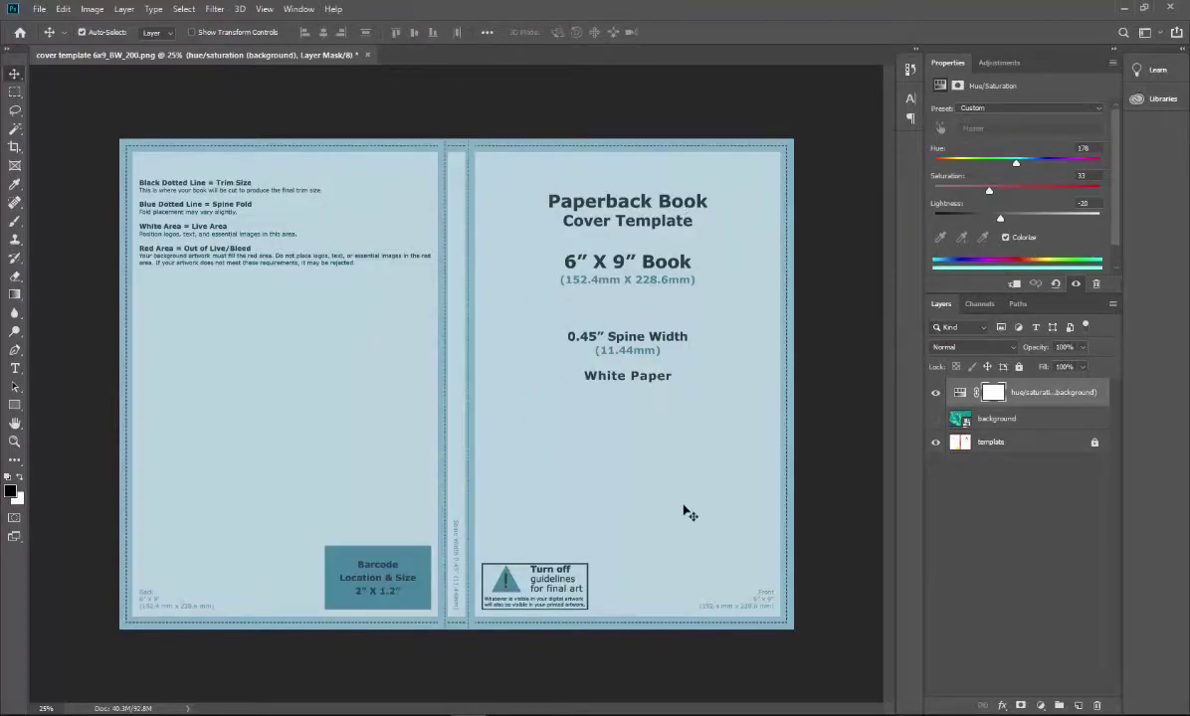
click(937, 420)
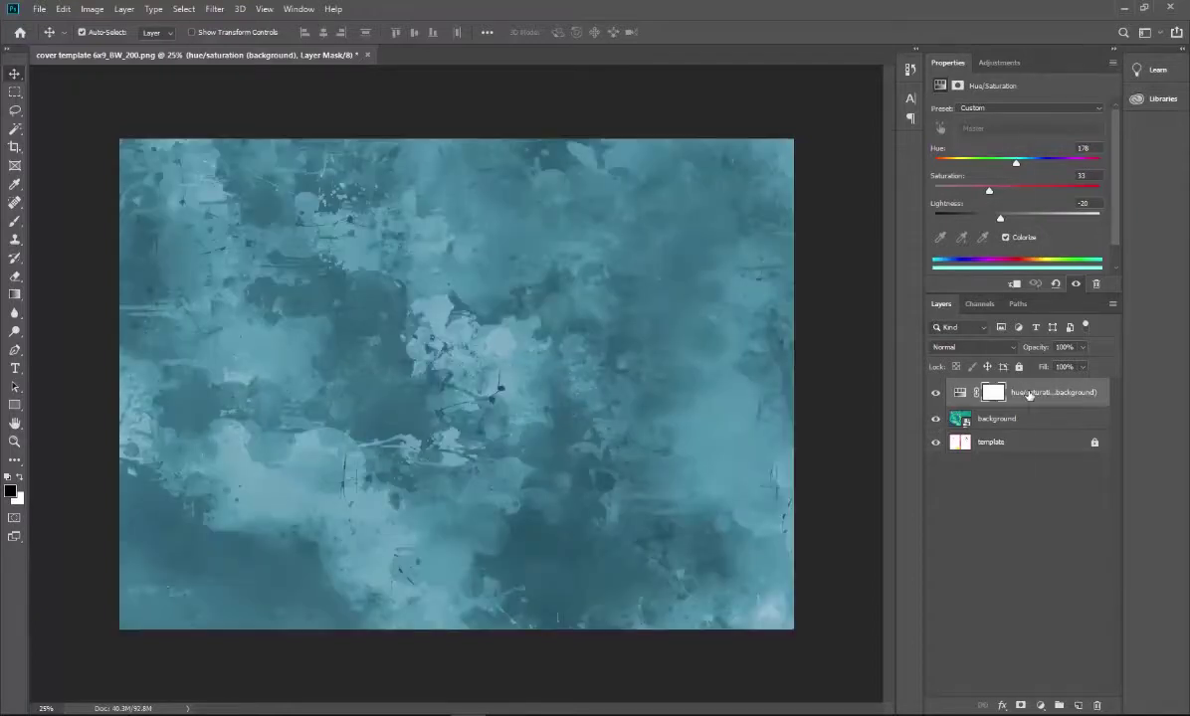
Clip the hue/saturation (background) adjustment to the background layer and verify the template stays untinted.
right_click(1030, 395)
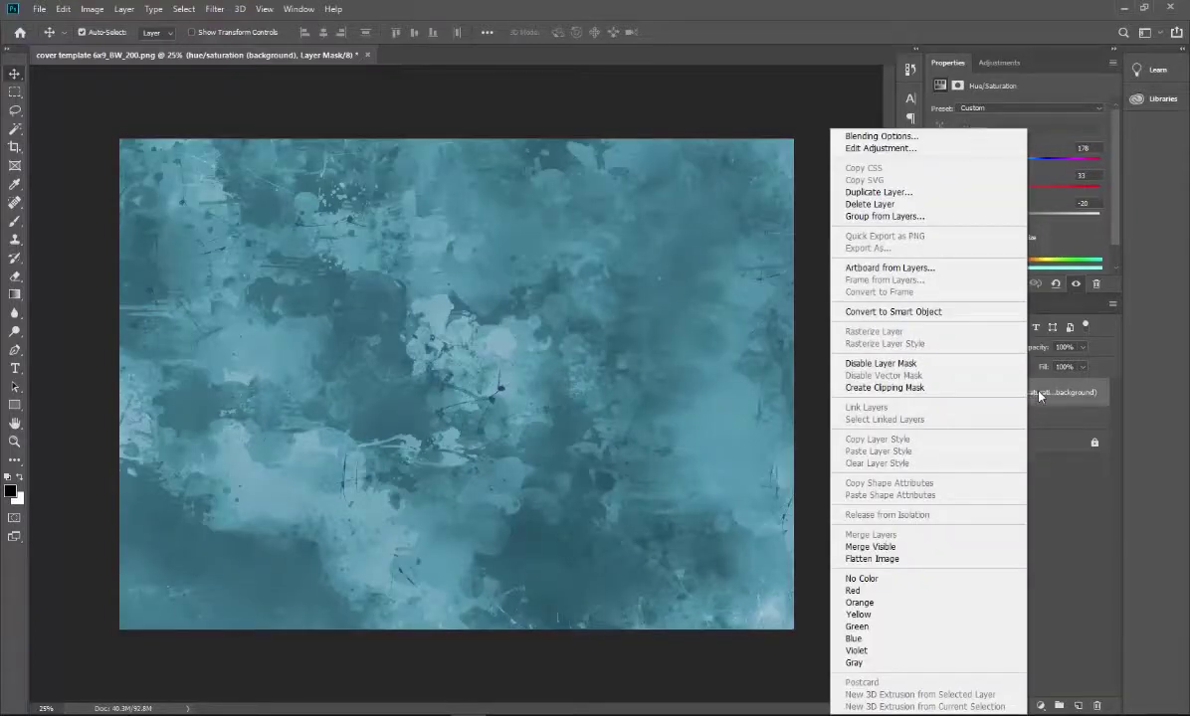
click(950, 387)
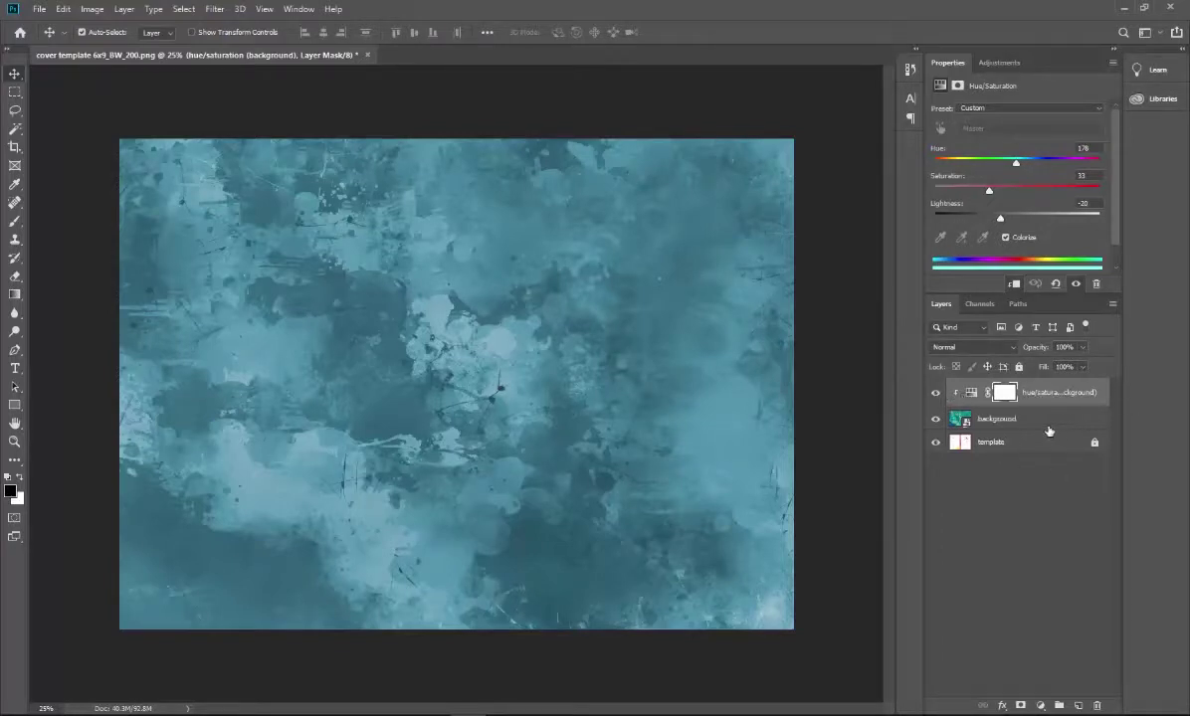
click(935, 419)
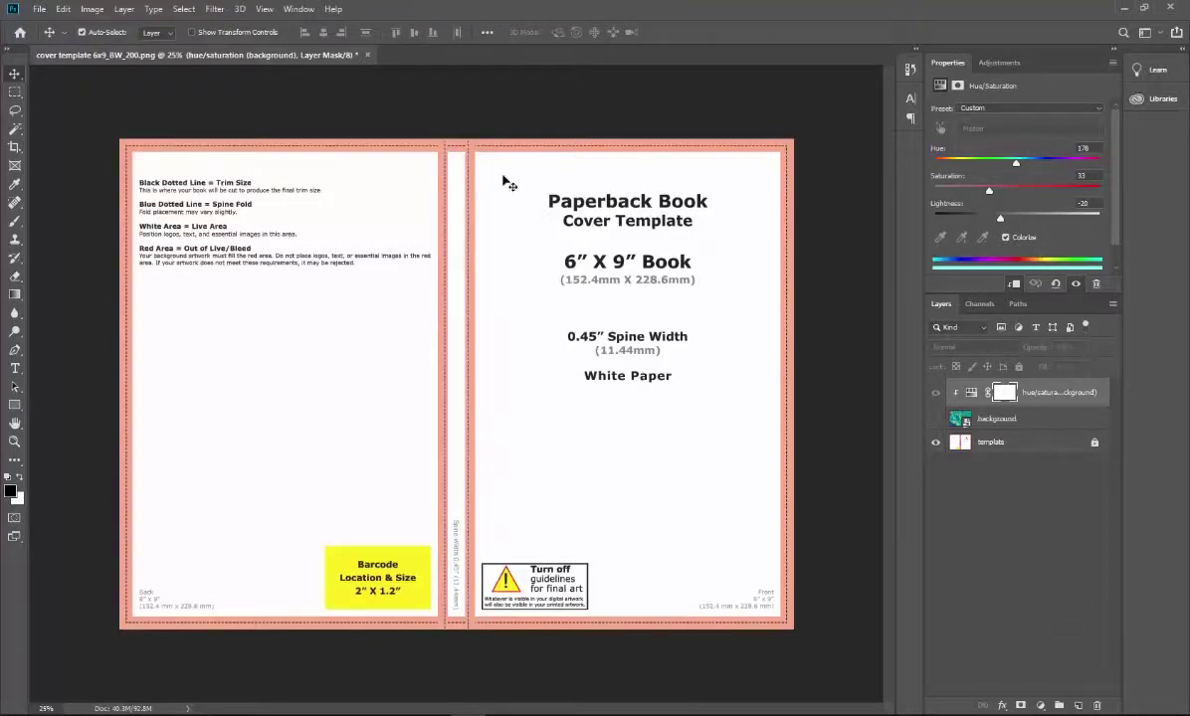
click(935, 420)
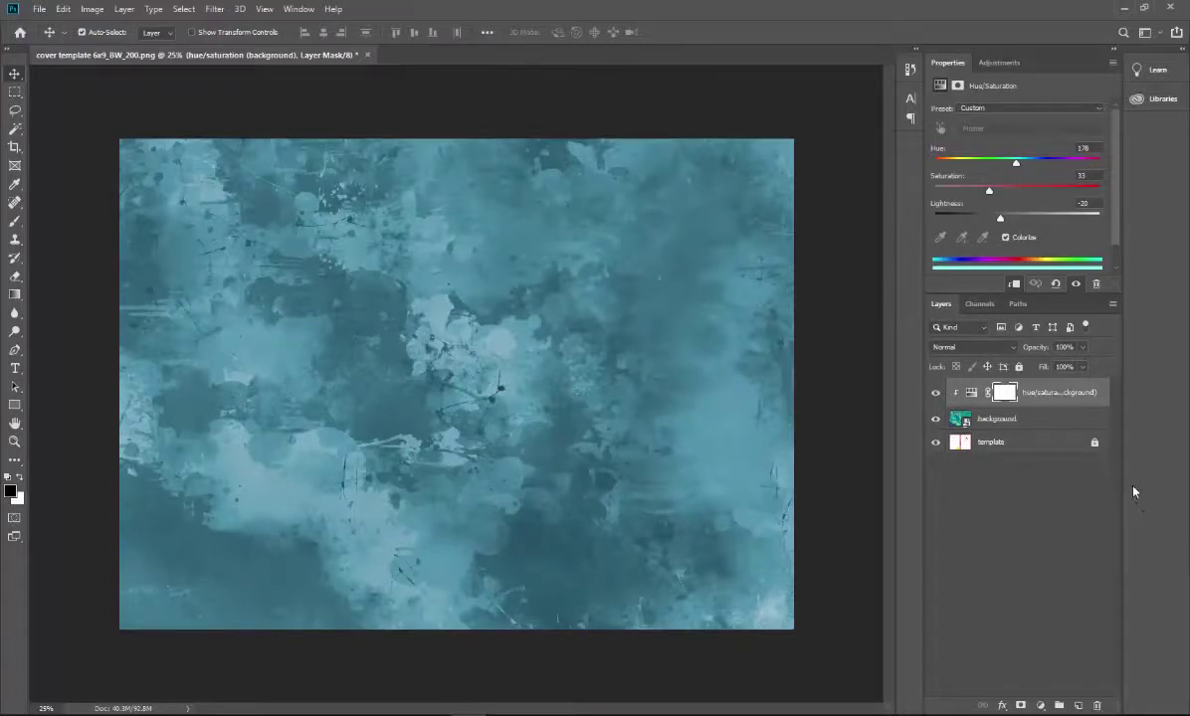
Lock the background layer completely, then deselect it.
click(1014, 424)
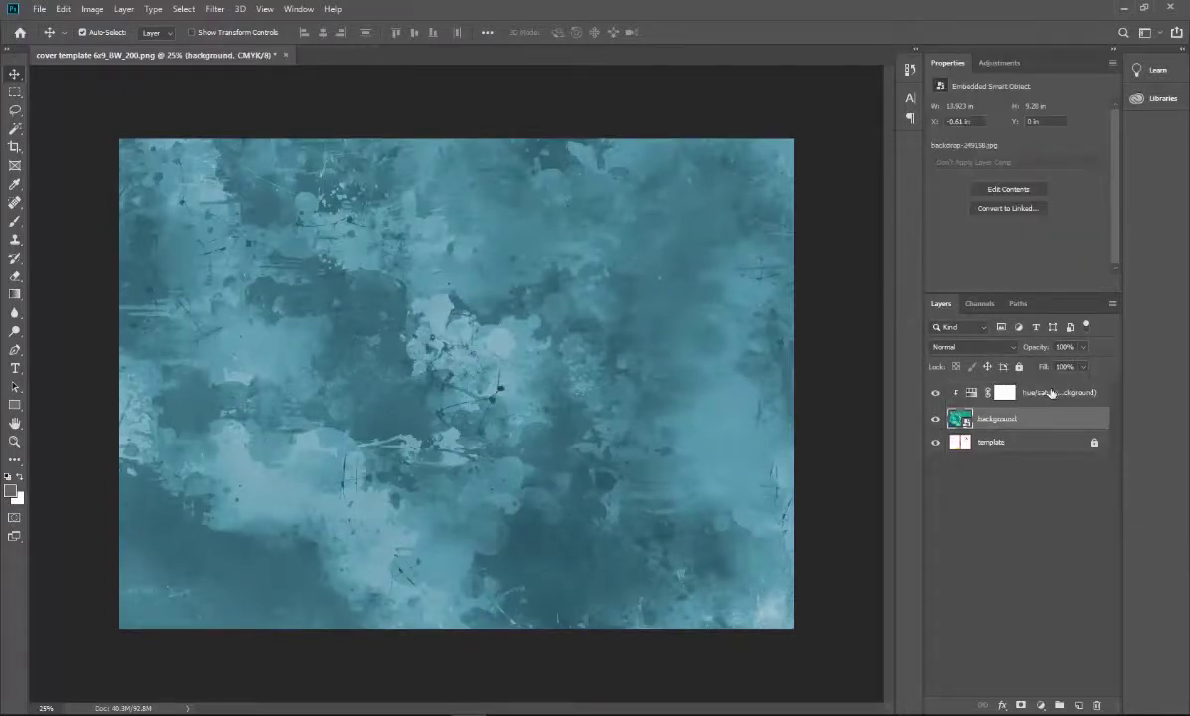
click(1018, 368)
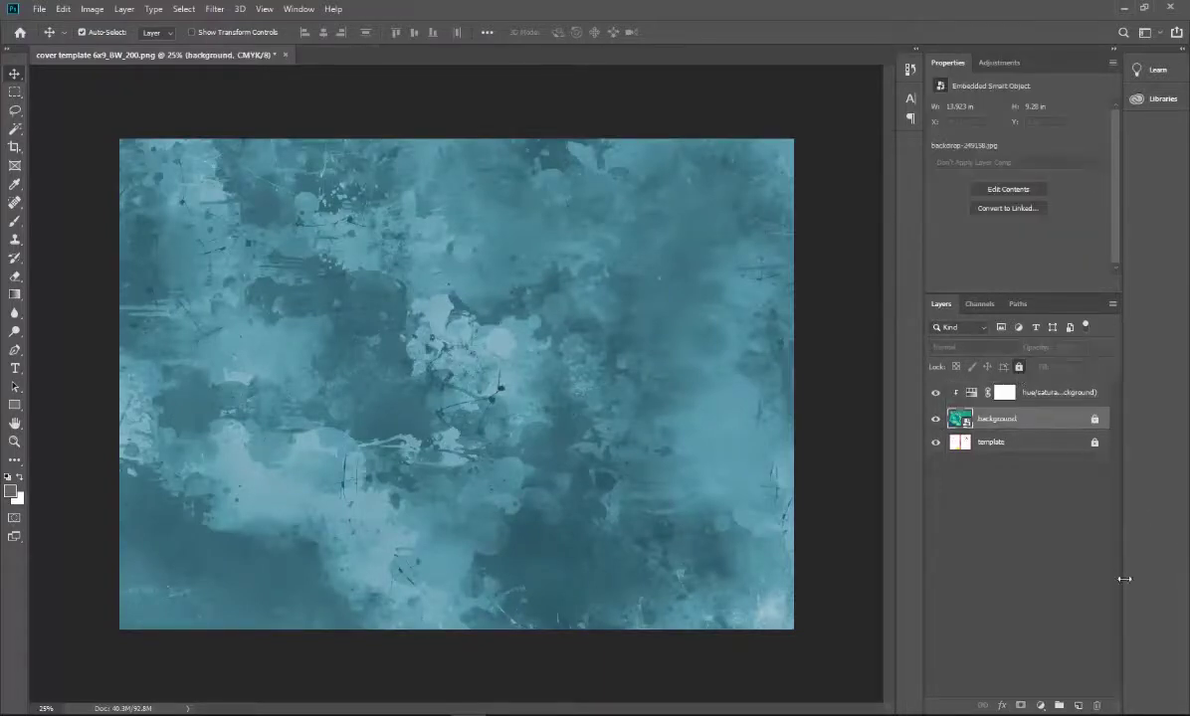
click(641, 184)
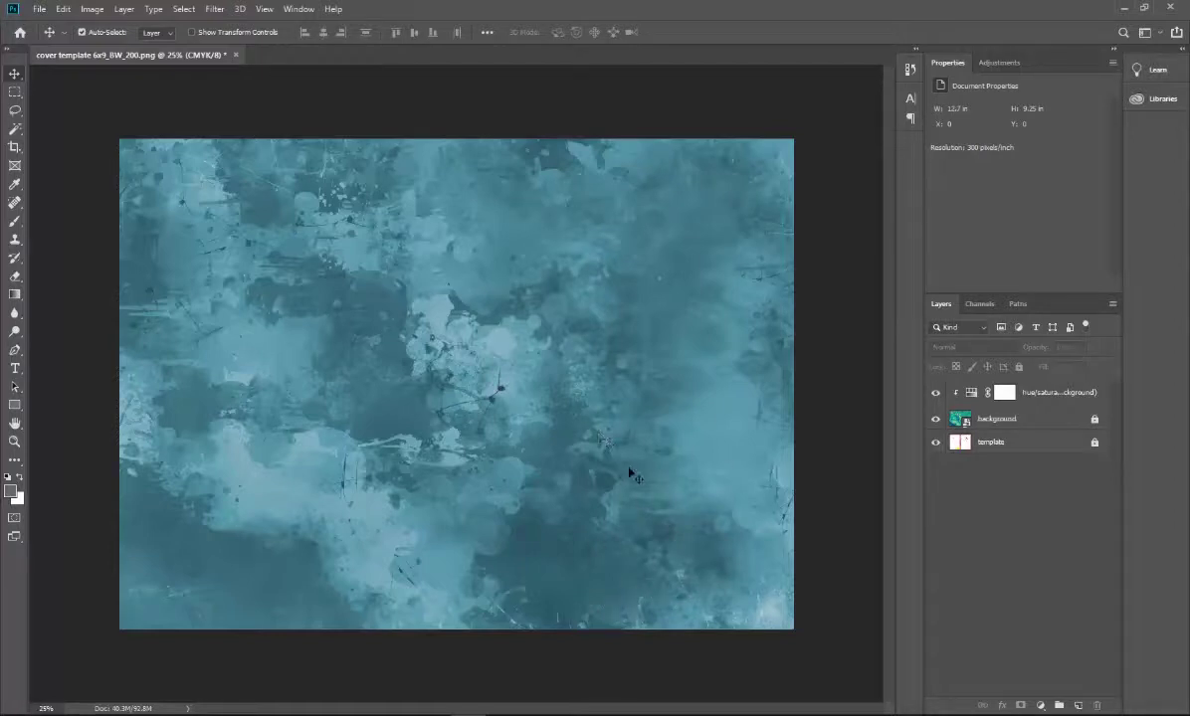
Embed rose-729509.jpg as the top layer and commit it at 12.7 x 8.44 in.
click(39, 10)
click(55, 276)
double_click(486, 336)
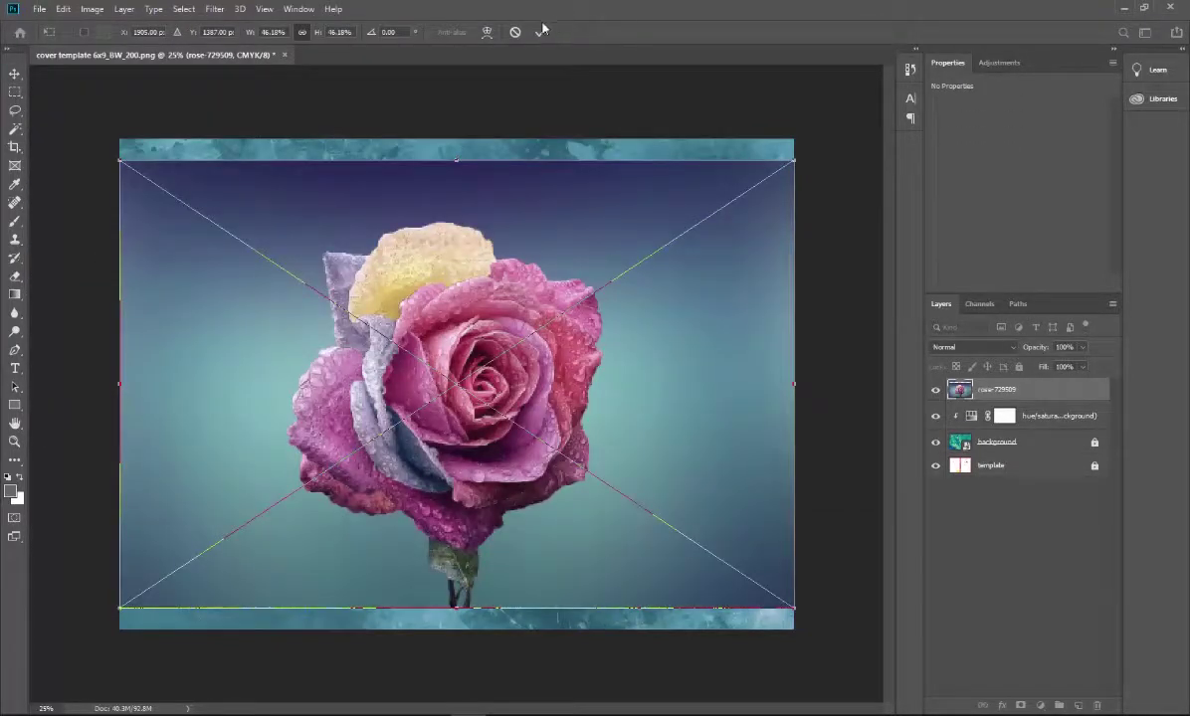
click(542, 32)
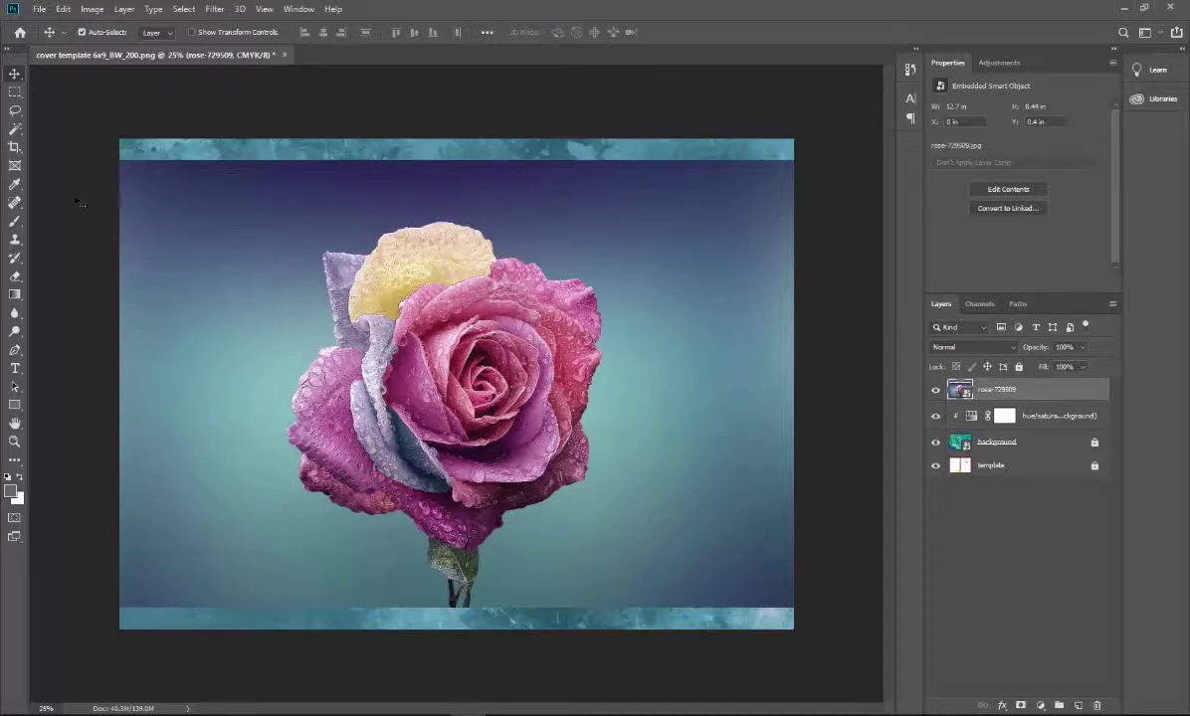
Pick the Magic Wand and rename the rose image layer to Rose.
click(17, 130)
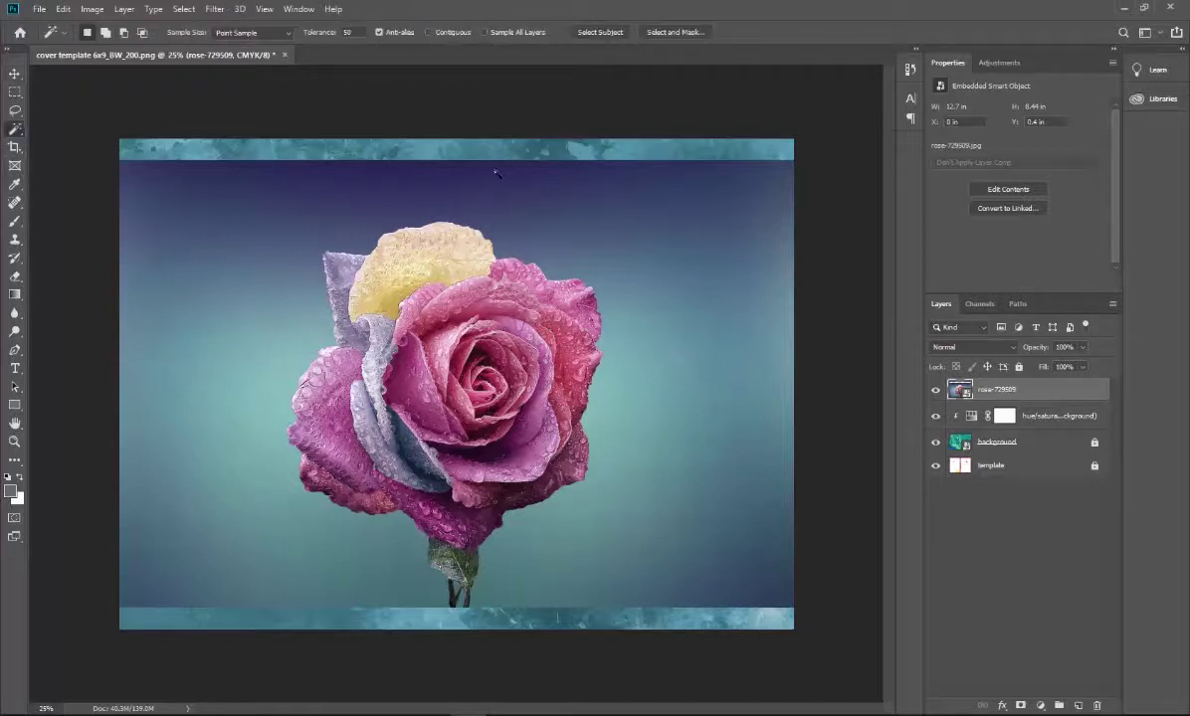
double_click(997, 391)
text(Rose)
key(Return)
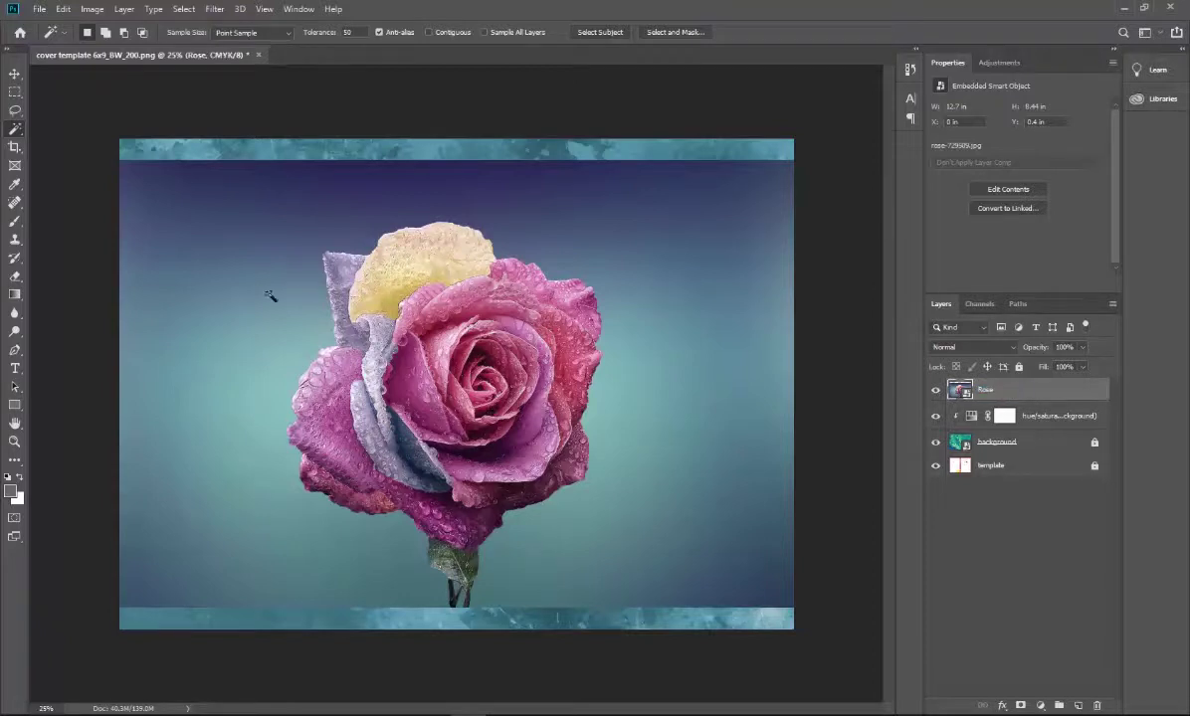
With Contiguous on, select every gradient backdrop area around the rose, including top band and corners.
click(245, 295)
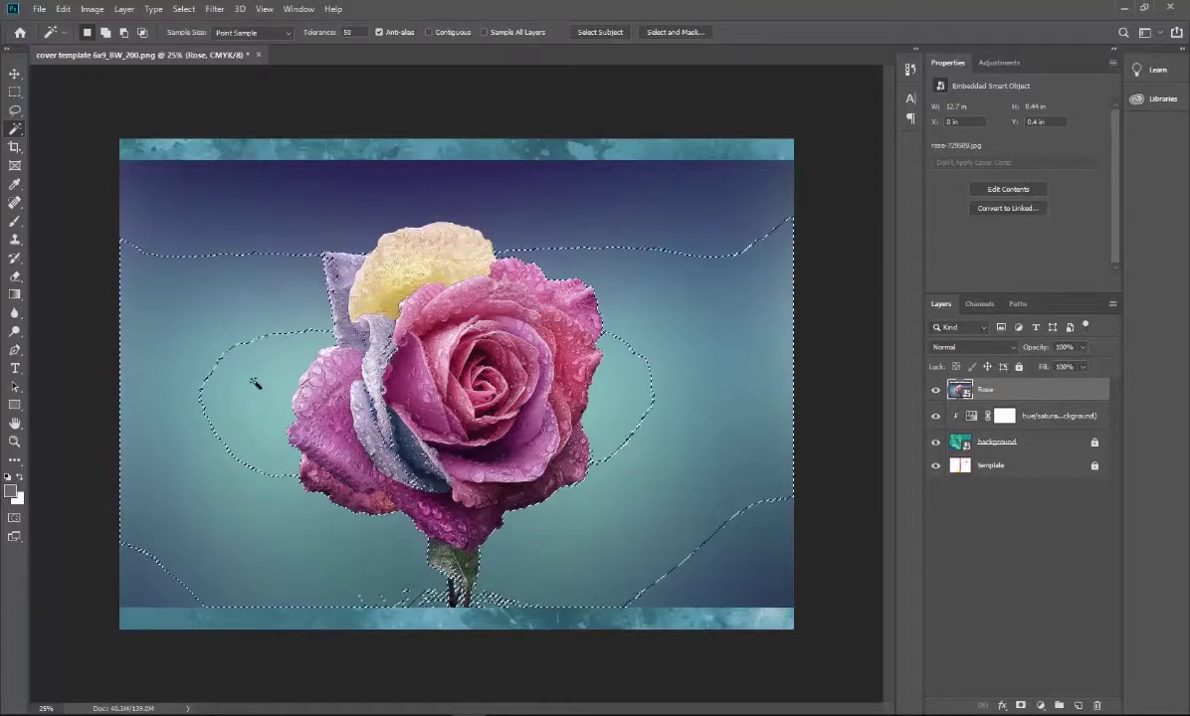
click(429, 31)
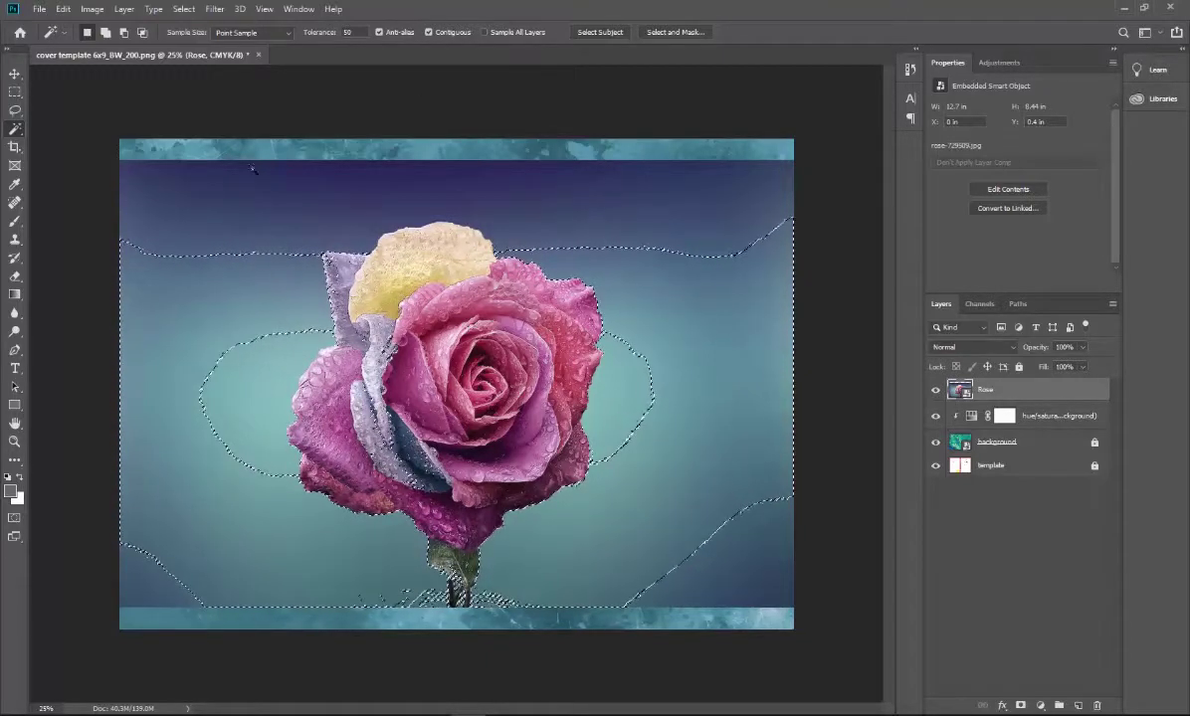
shift+click(223, 304)
shift+click(257, 380)
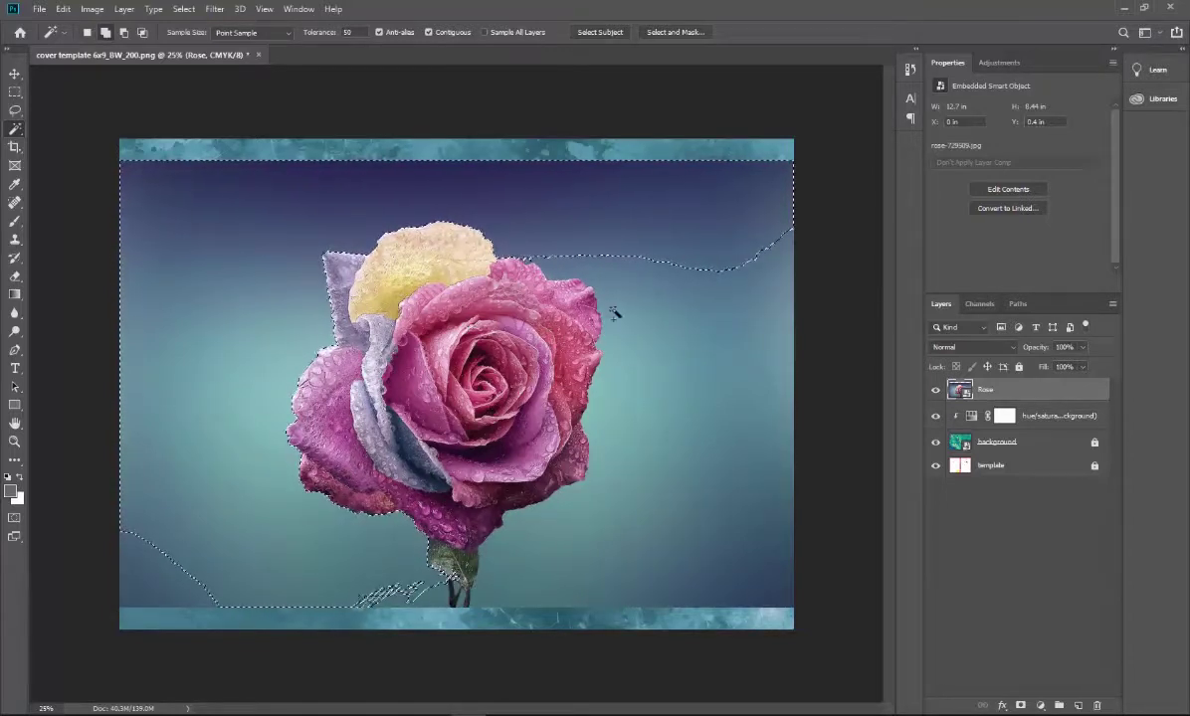
shift+click(657, 285)
shift+click(646, 398)
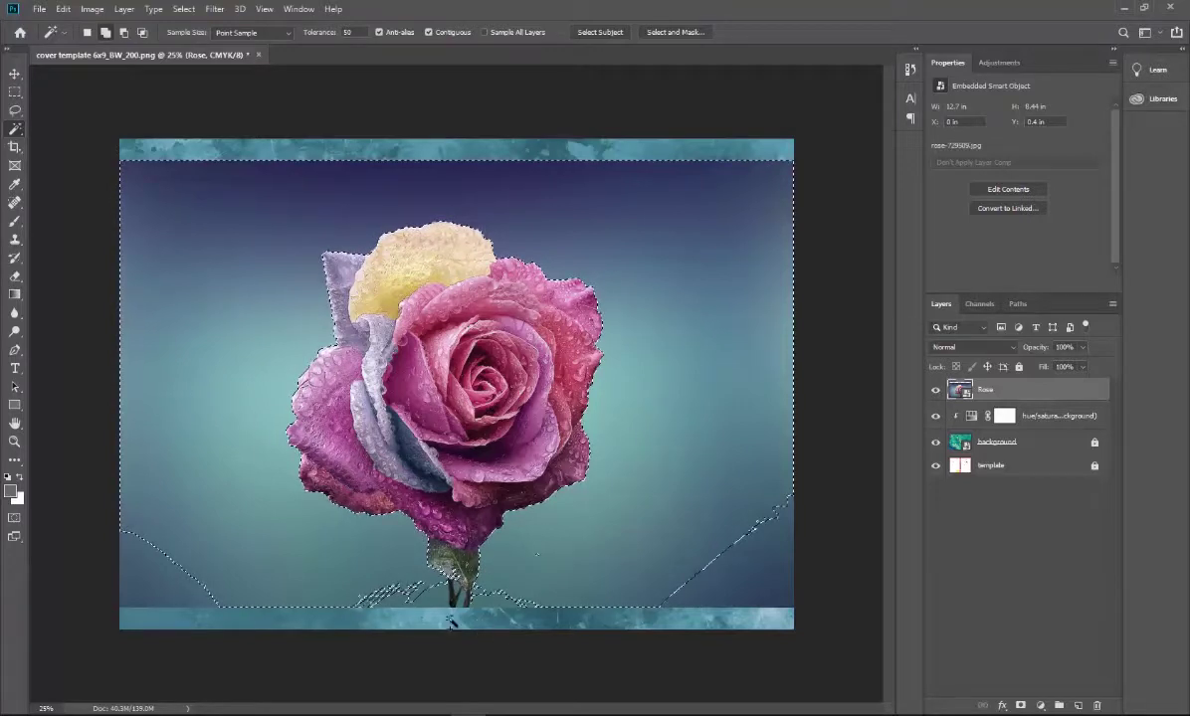
shift+click(365, 602)
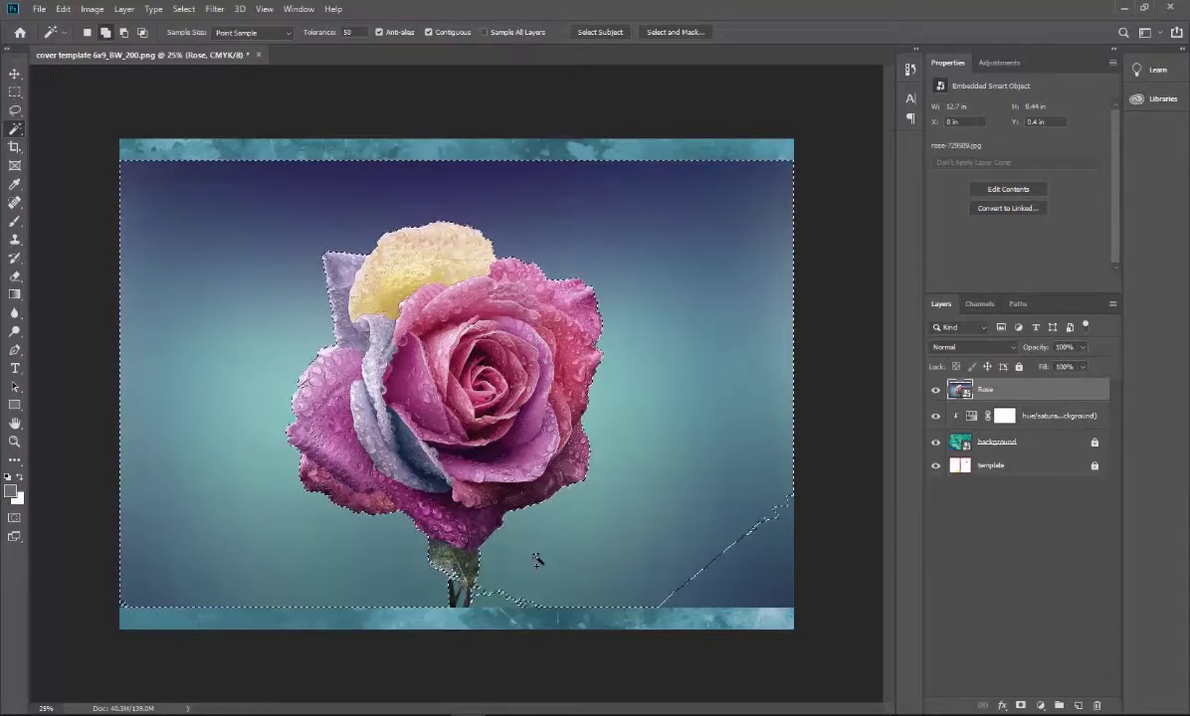
shift+click(727, 582)
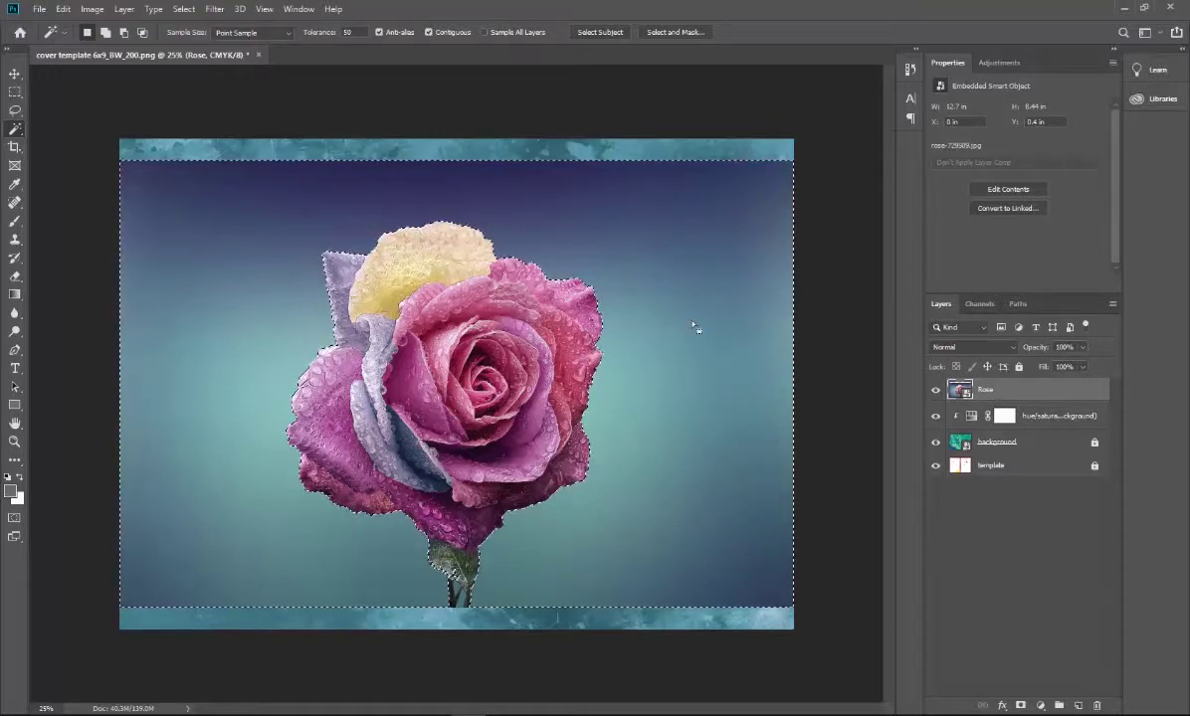
Rasterize the Rose layer and delete its selected gradient backdrop.
right_click(985, 390)
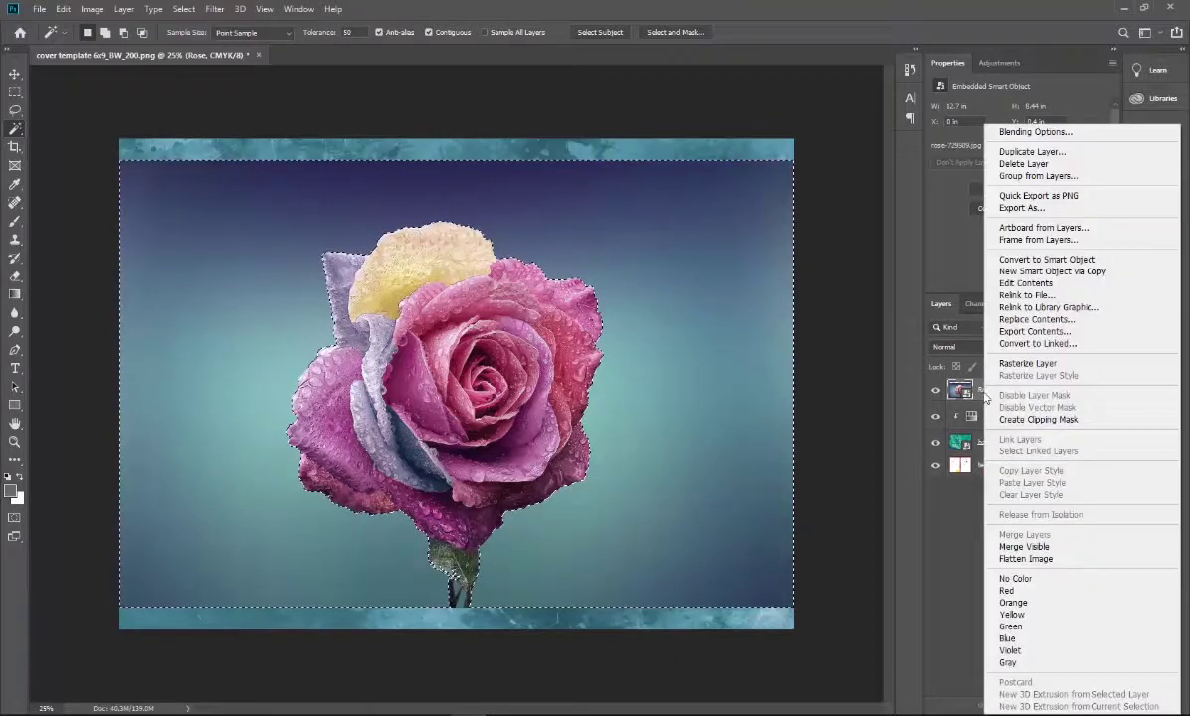
click(1028, 363)
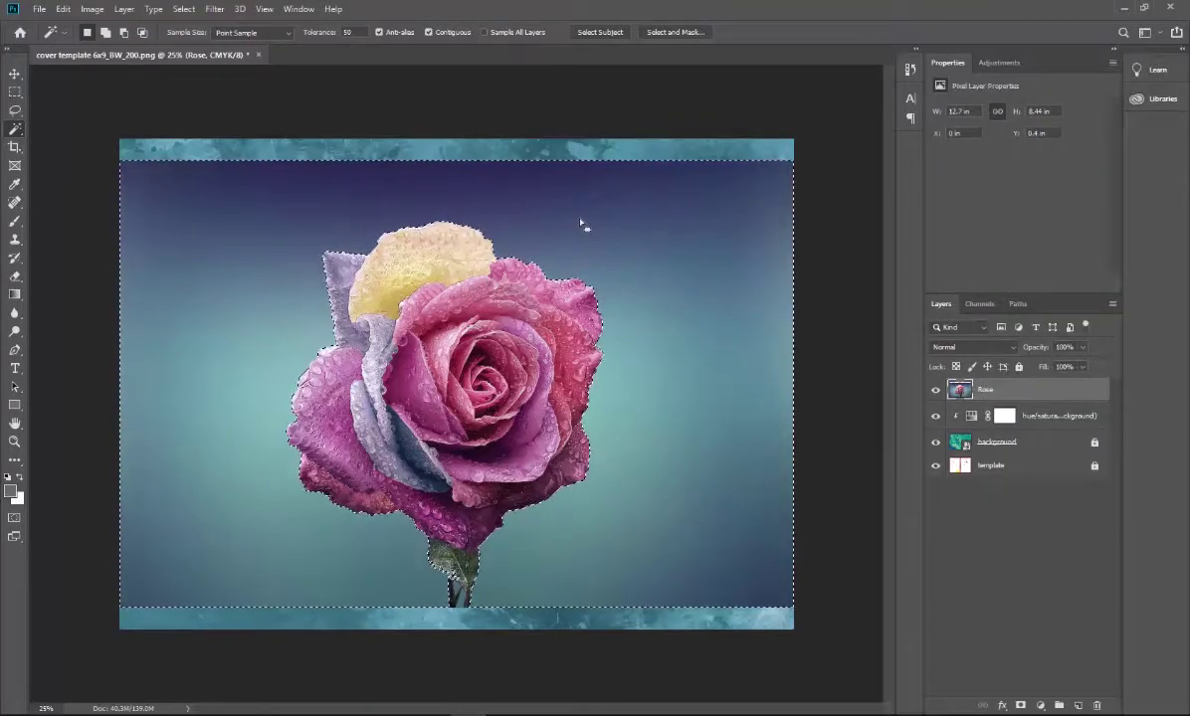
key(Delete)
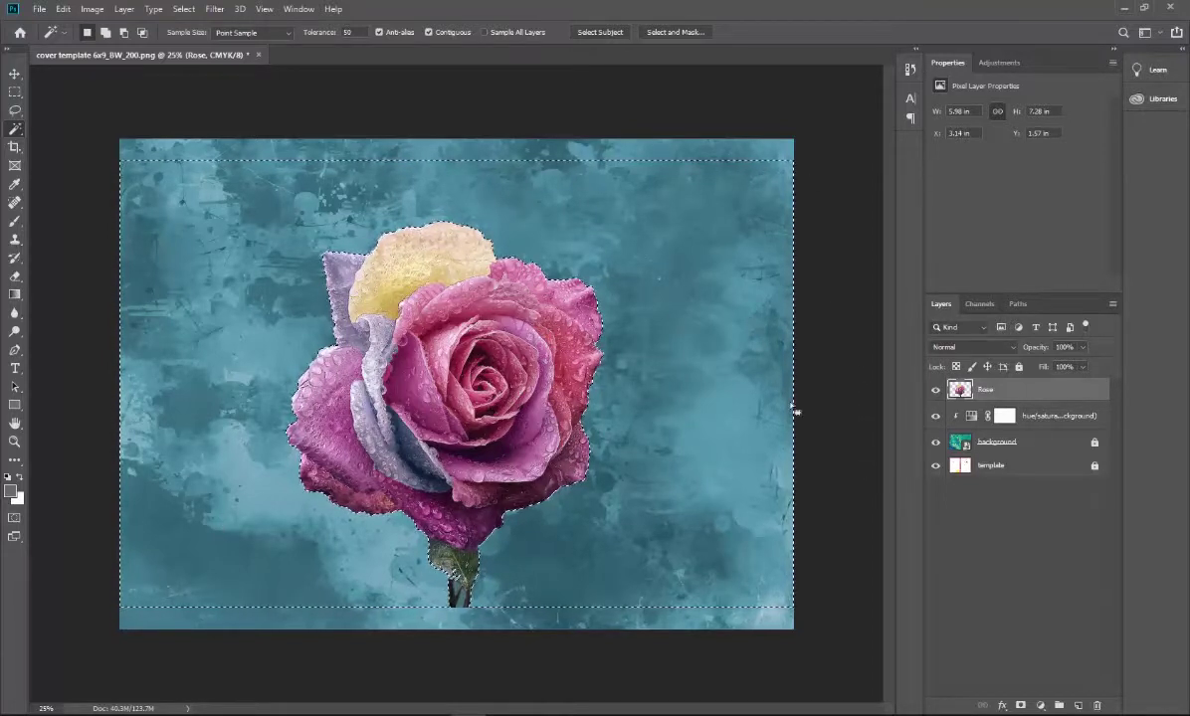
click(909, 73)
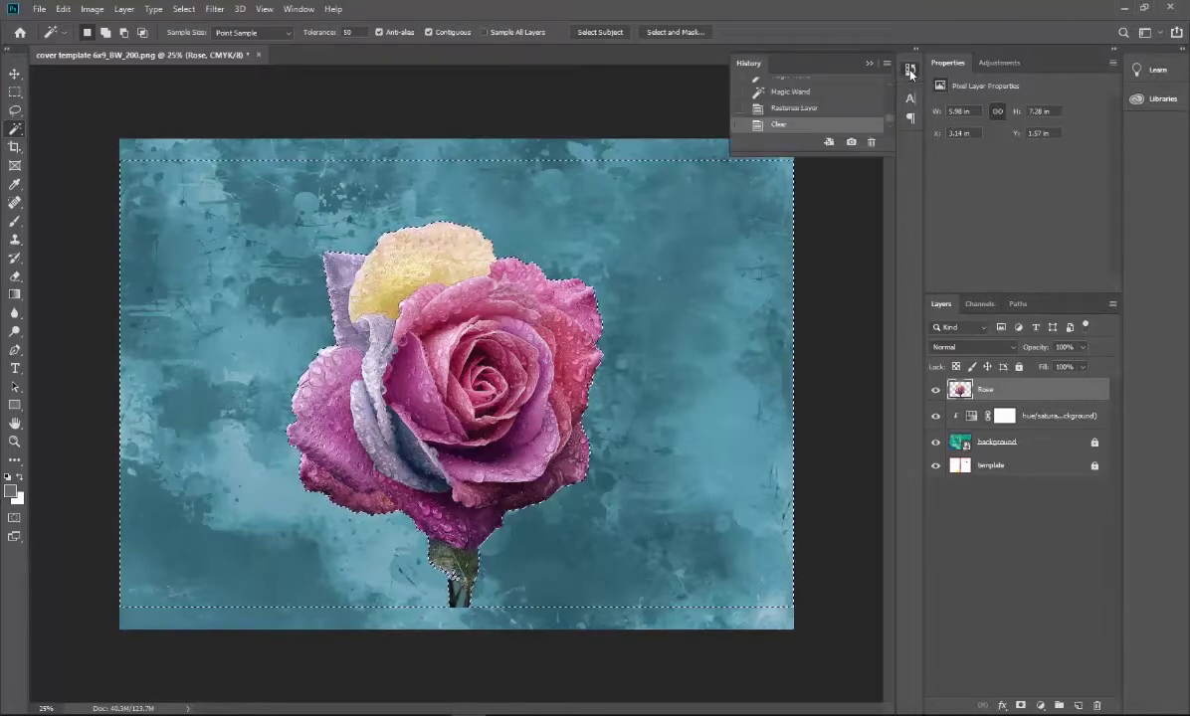
Revert to the Rasterize Layer history state and add a layer mask to Rose from the selection.
click(786, 108)
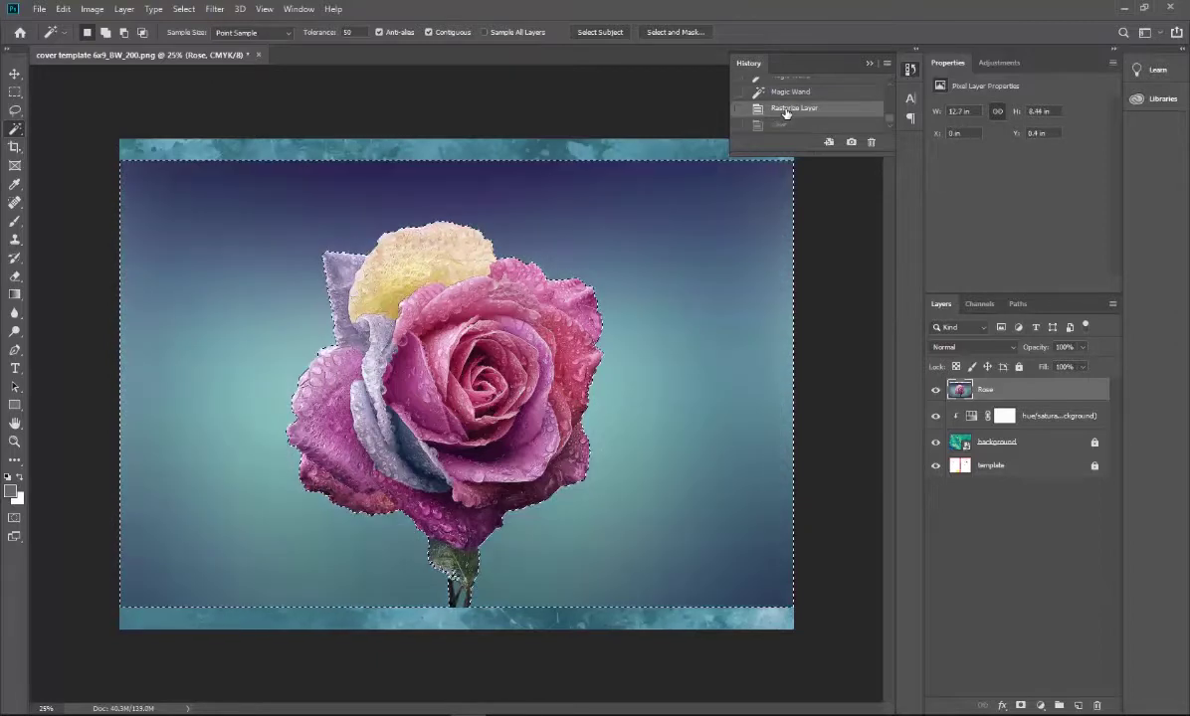
click(868, 62)
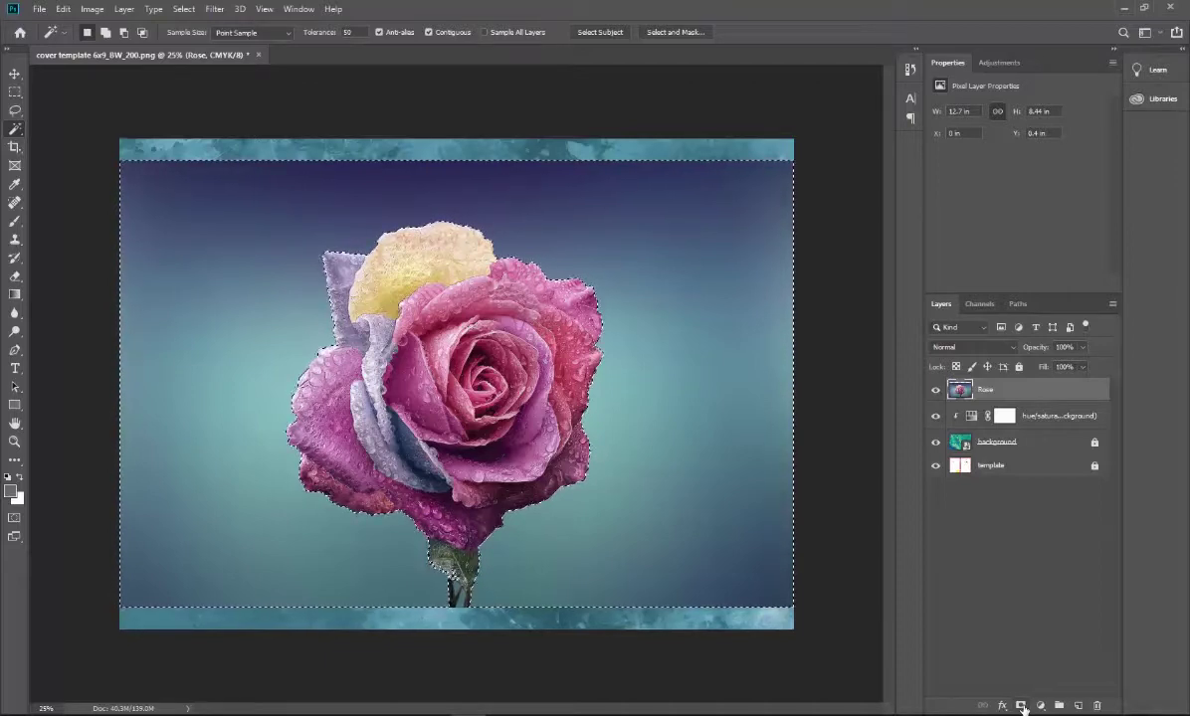
alt+click(1022, 706)
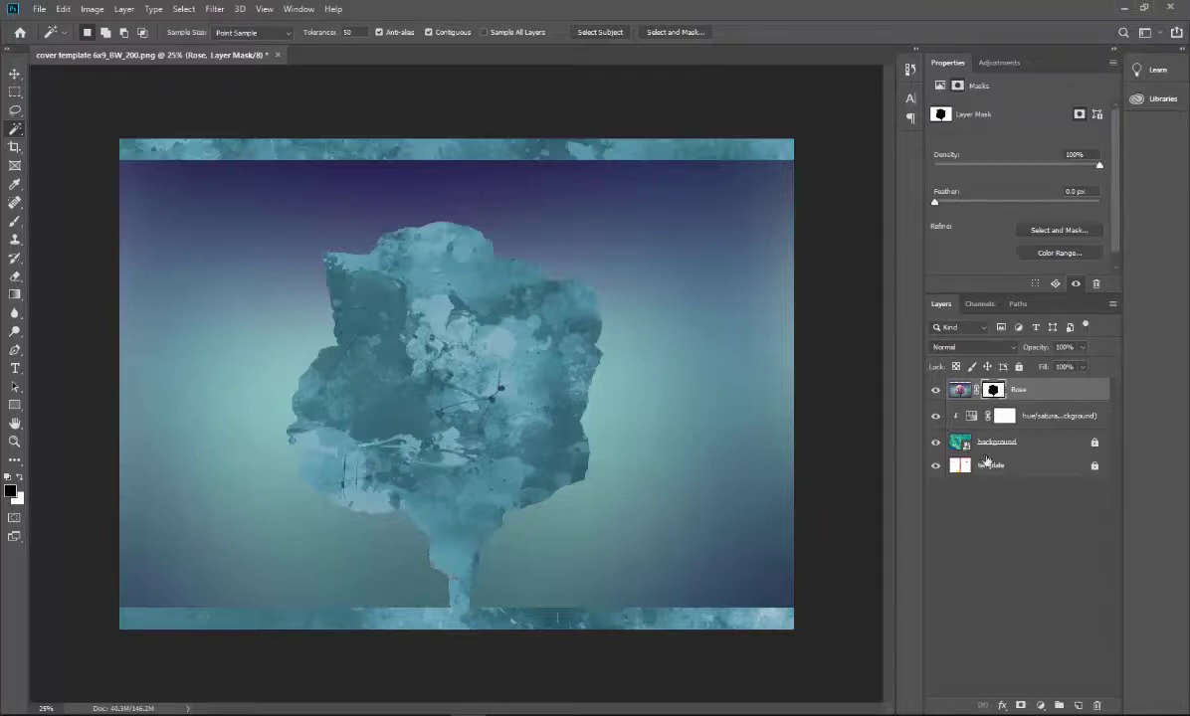
Invert the Rose layer mask with Image > Adjustments > Invert.
click(85, 11)
mouse_move(140, 144)
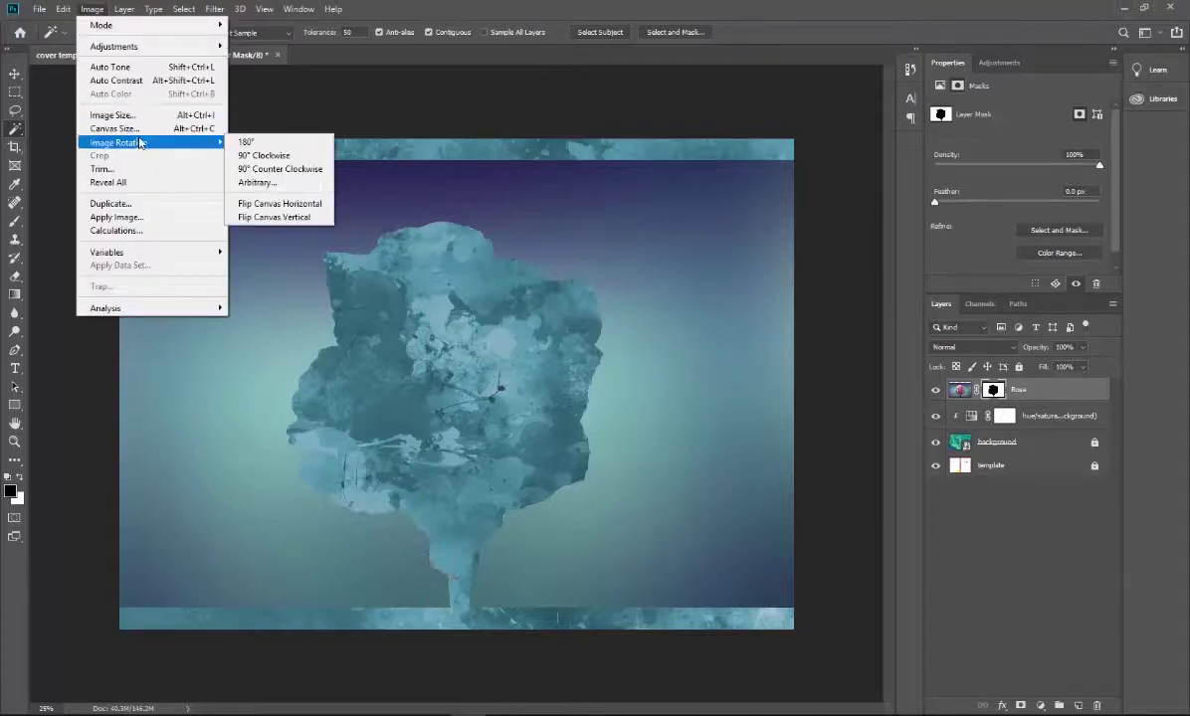
mouse_move(130, 46)
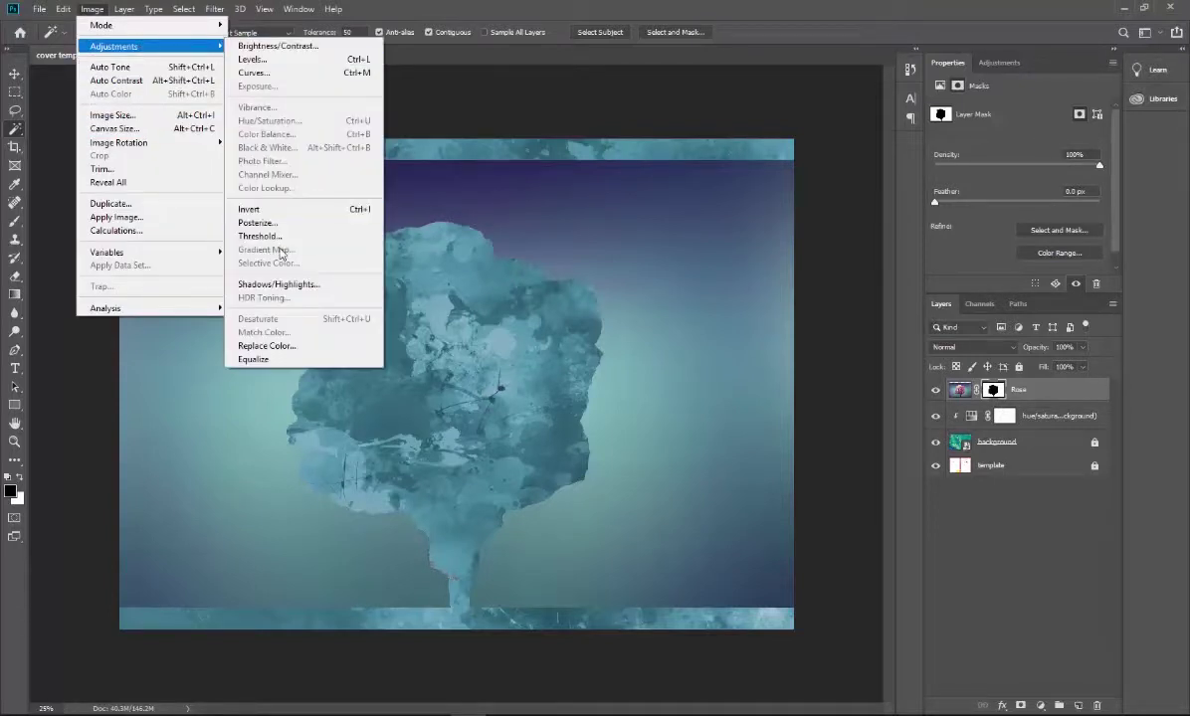
click(277, 210)
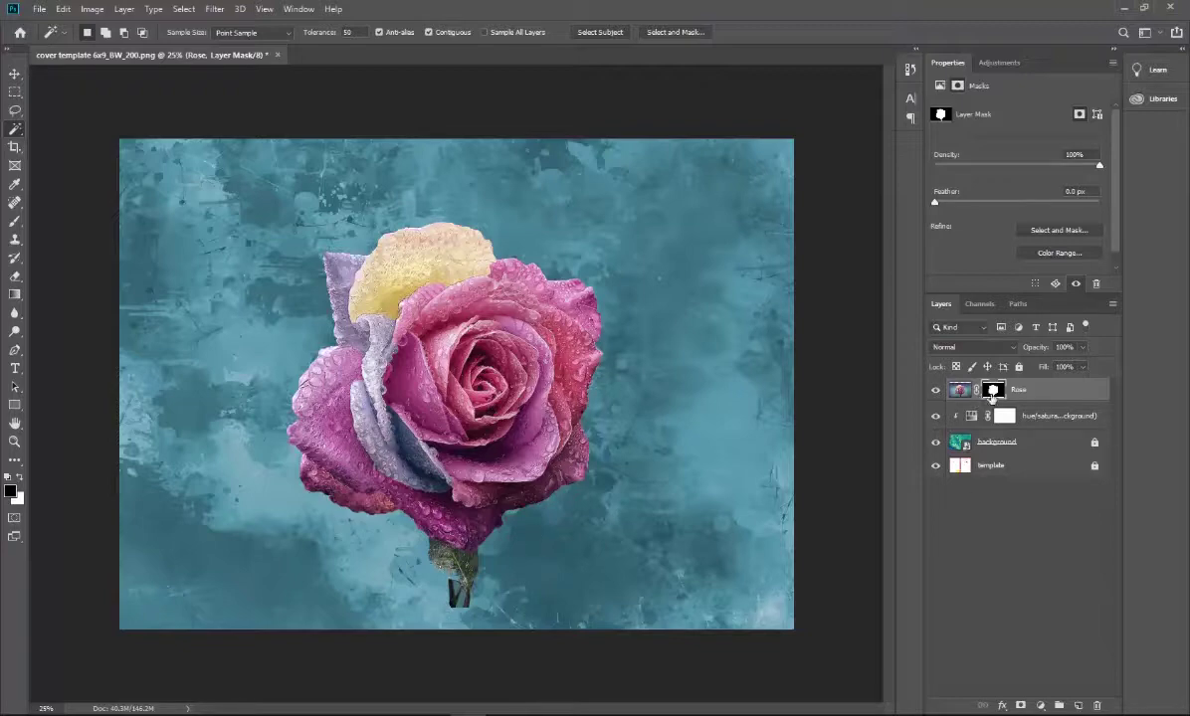
Zoom in on the rose and set up an 86 px brush with black as the colour.
key(ctrl+plus)
key(ctrl+plus)
key(ctrl+plus)
scroll(481, 538, down, 10)
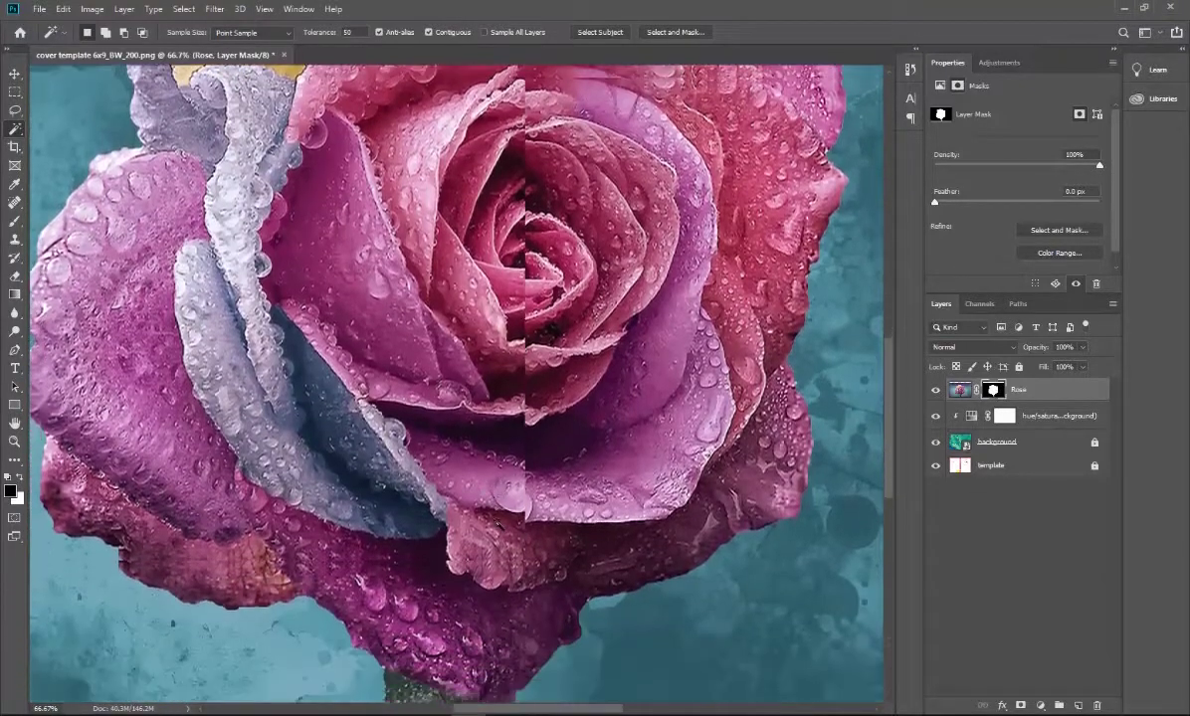
scroll(582, 241, down, 8)
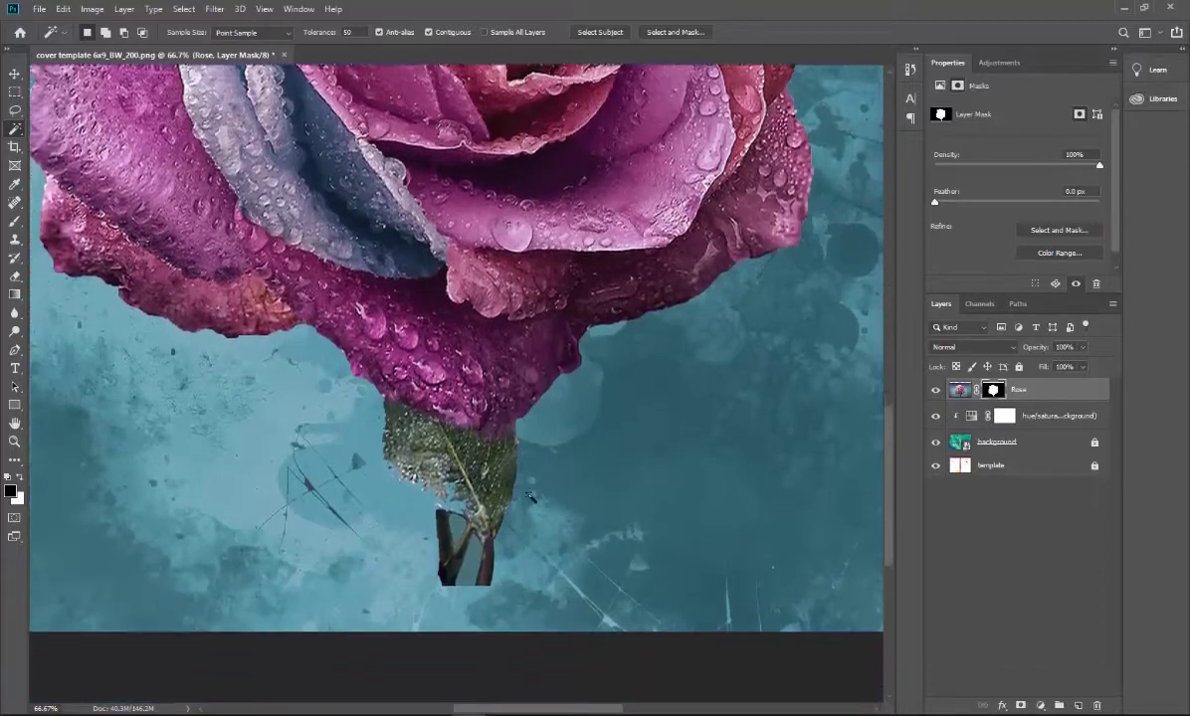
scroll(582, 242, up, 2)
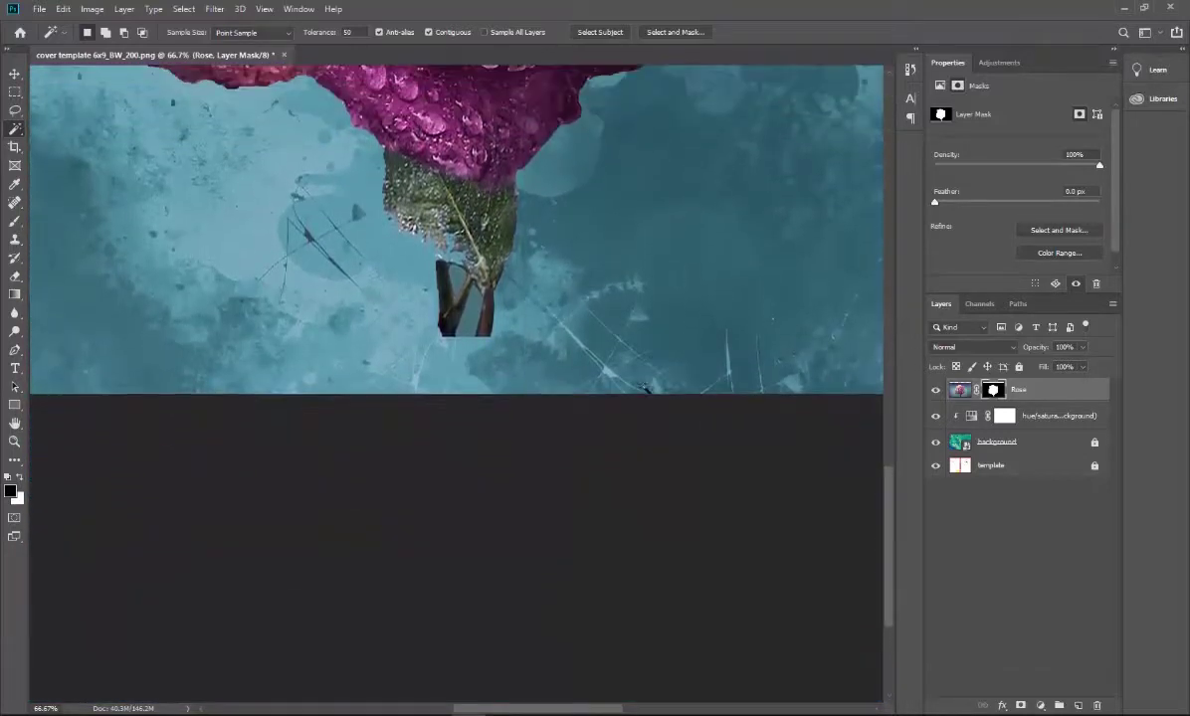
scroll(437, 267, up, 1)
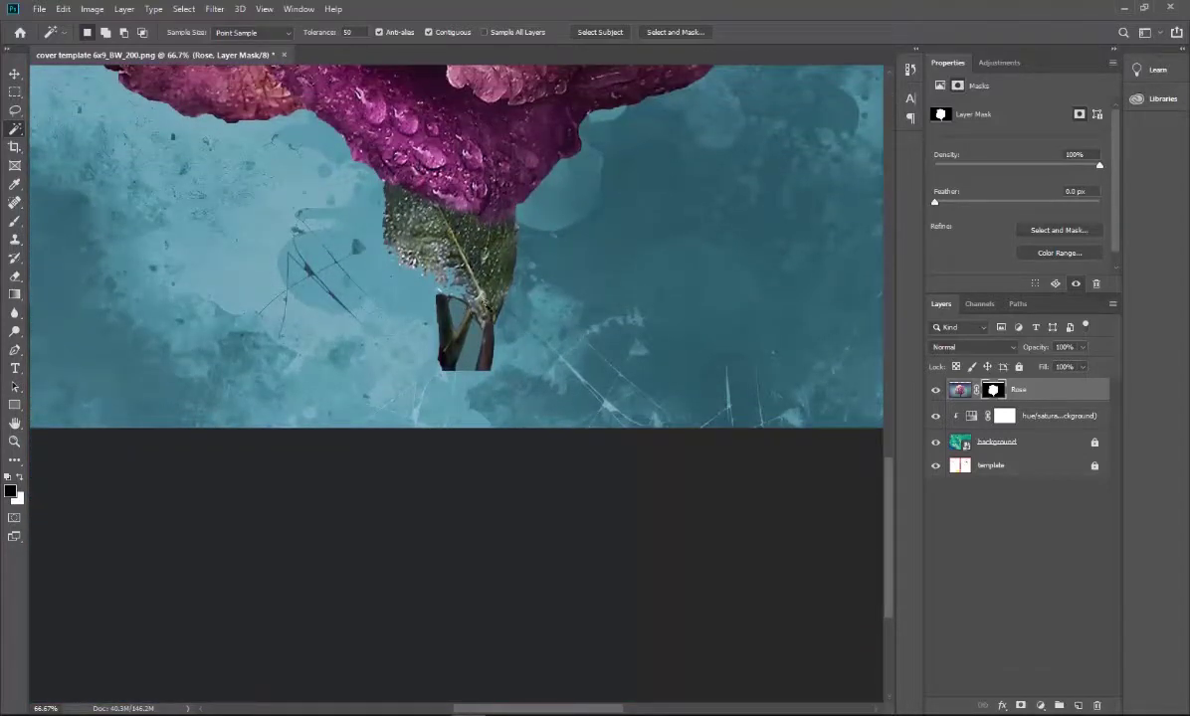
click(15, 219)
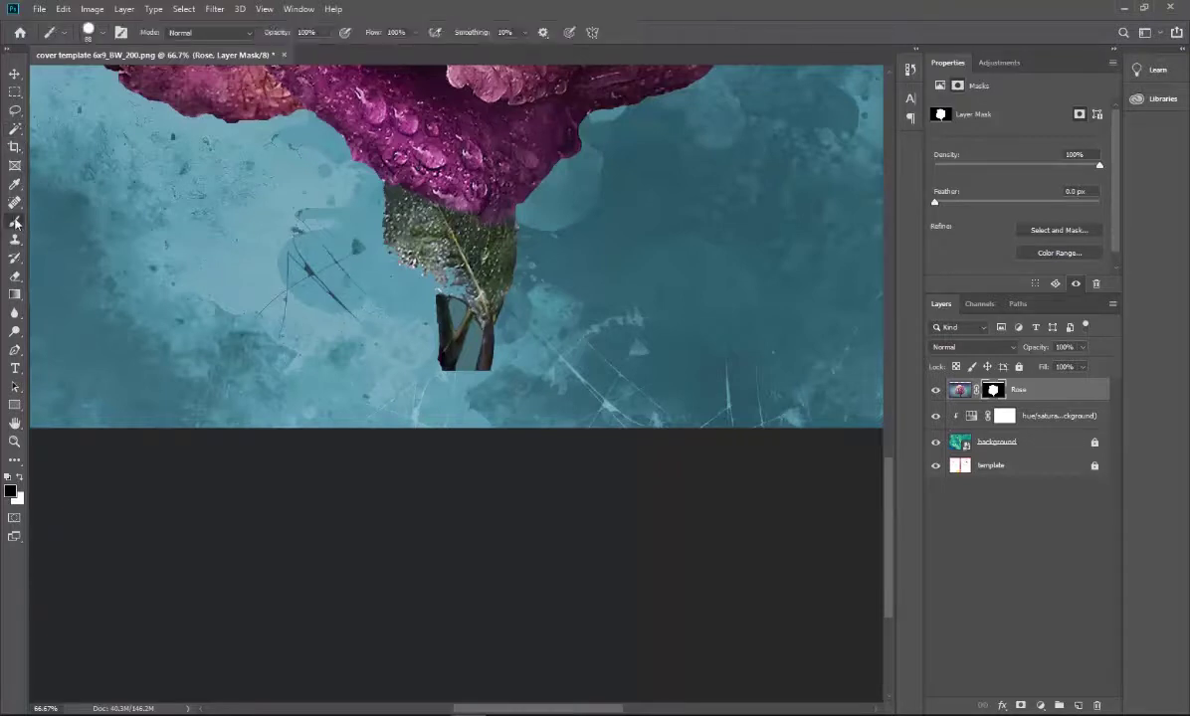
click(88, 36)
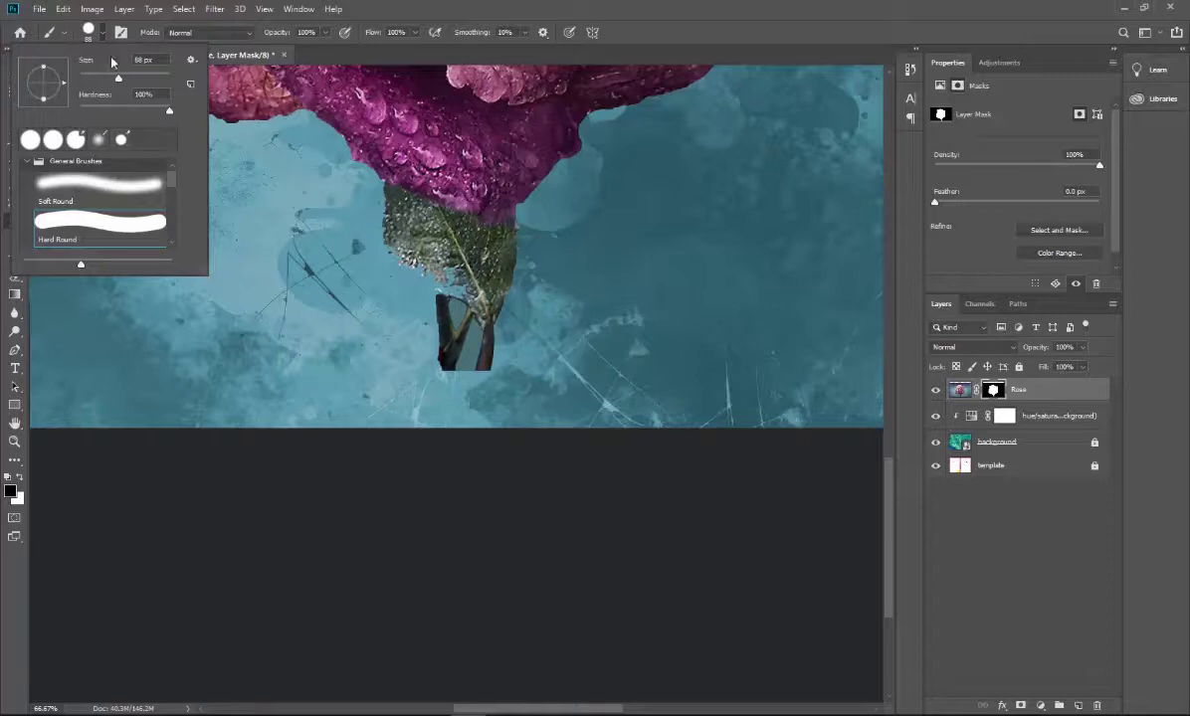
drag(113, 79, 109, 80)
click(12, 491)
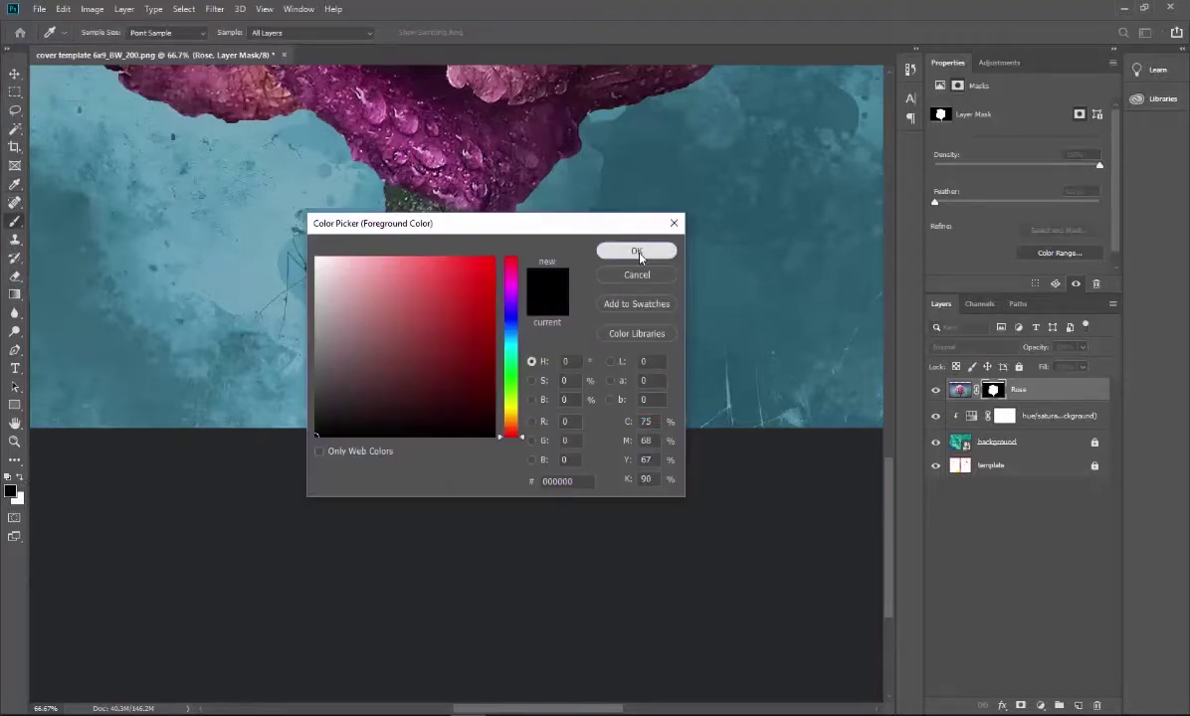
click(670, 256)
Paint the mask, undo it, then paint with white to reveal the leaf's left edge.
mouse_move(421, 244)
mouse_down()
mouse_move(417, 278)
mouse_move(390, 231)
mouse_move(424, 249)
mouse_move(406, 224)
mouse_up()
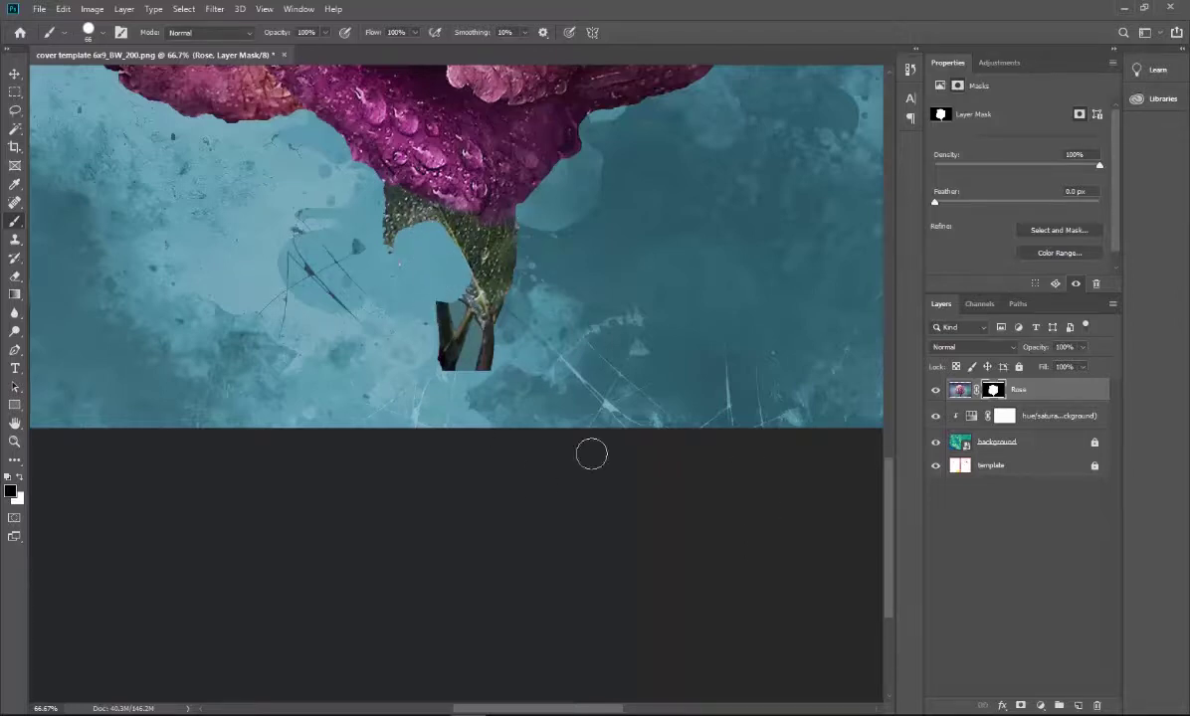
key(ctrl+z)
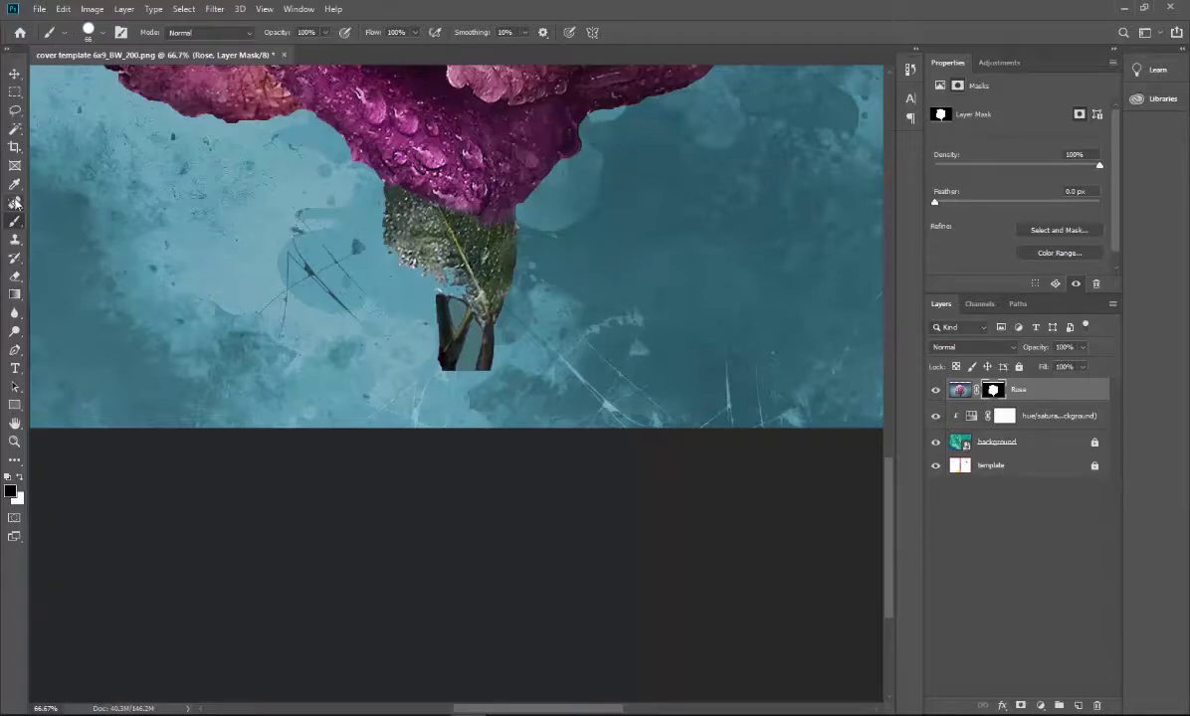
click(19, 481)
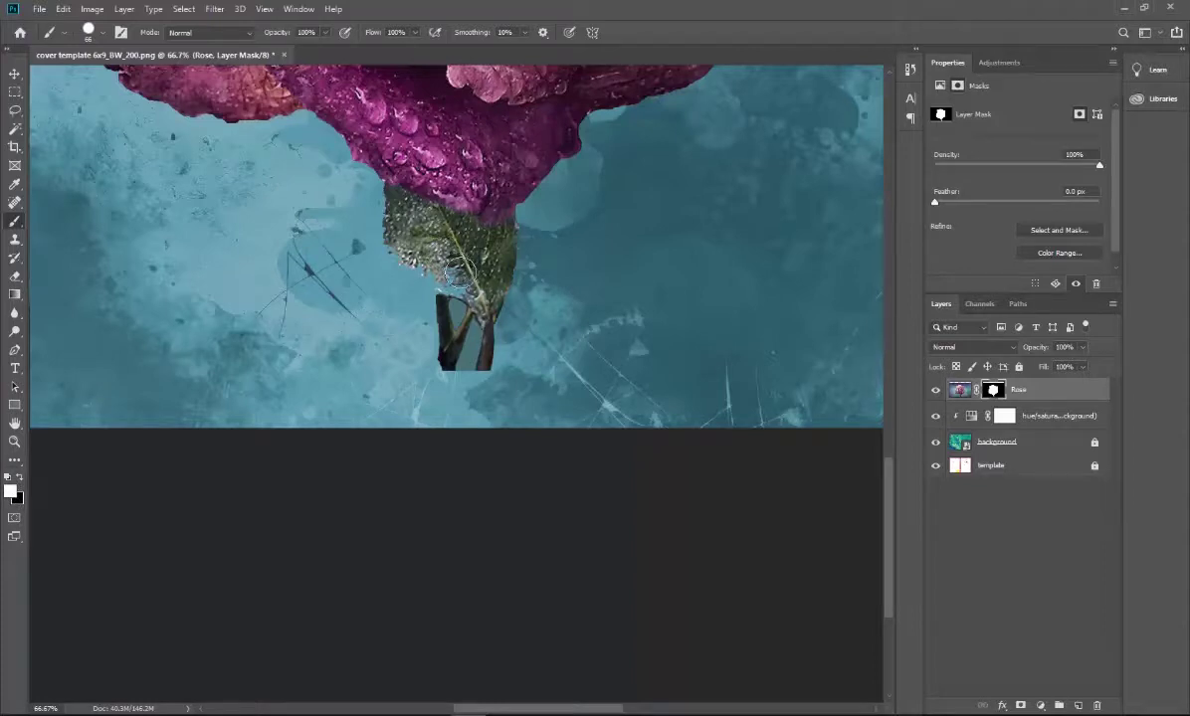
mouse_move(466, 274)
mouse_down()
mouse_move(418, 259)
mouse_move(376, 215)
mouse_move(467, 286)
mouse_move(393, 223)
mouse_move(505, 240)
mouse_up()
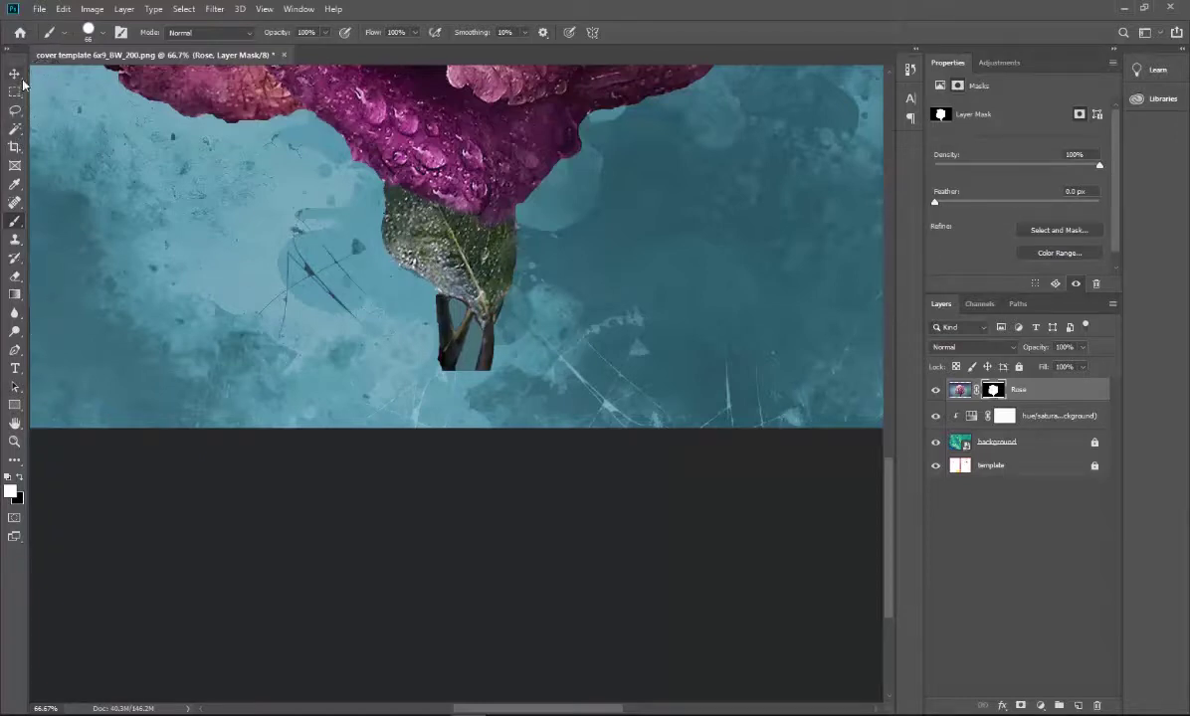
Move the rose right and scale it to about 70% at the front's lower right.
scroll(701, 229, up, 1)
scroll(707, 232, up, 10)
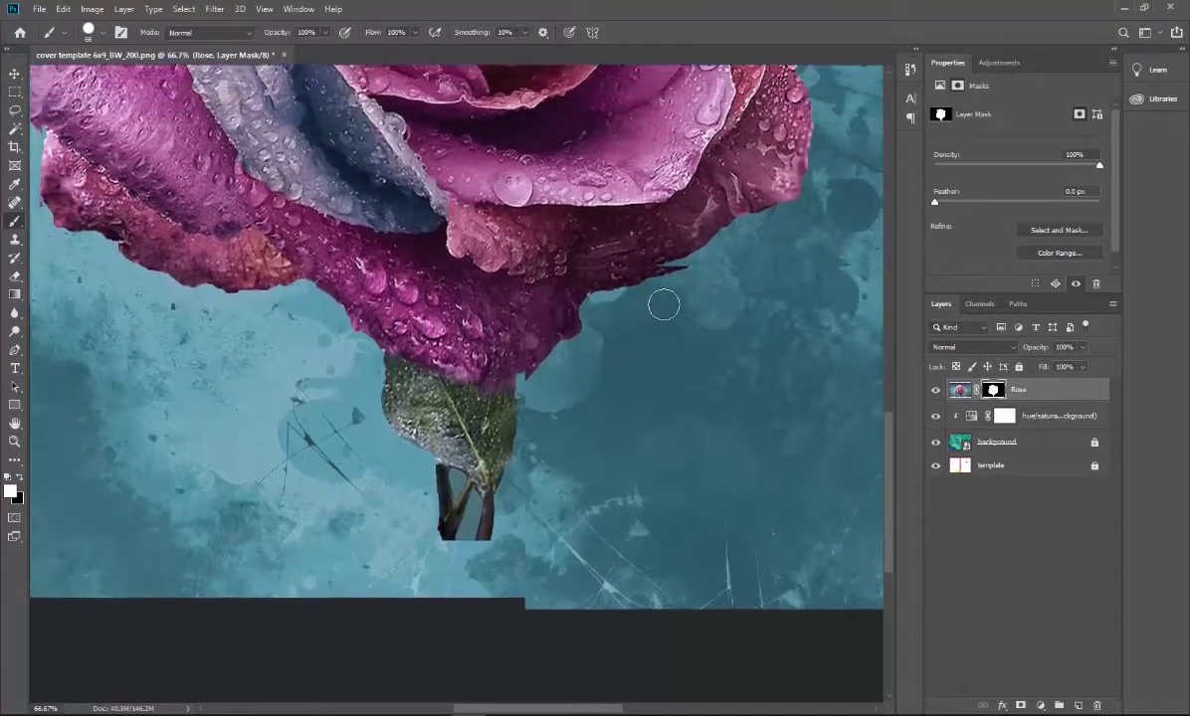
scroll(663, 303, down, 3)
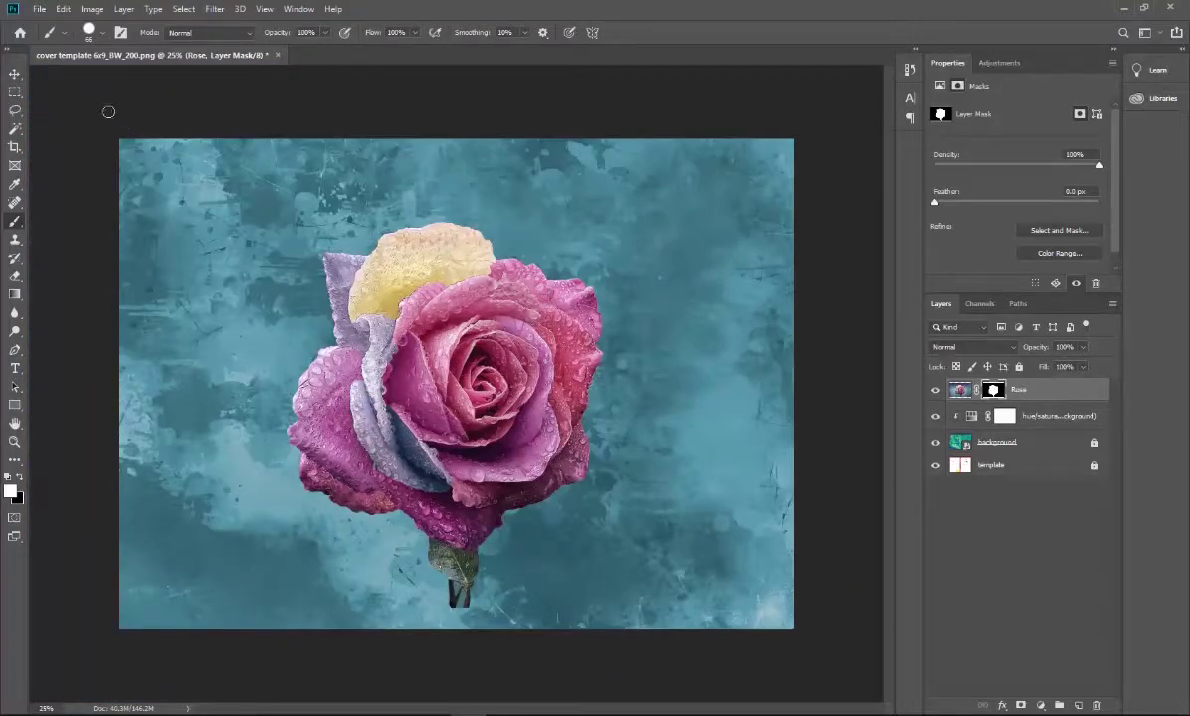
click(14, 76)
drag(469, 402, 622, 401)
key(ctrl+t)
drag(267, 156, 451, 280)
drag(706, 510, 660, 532)
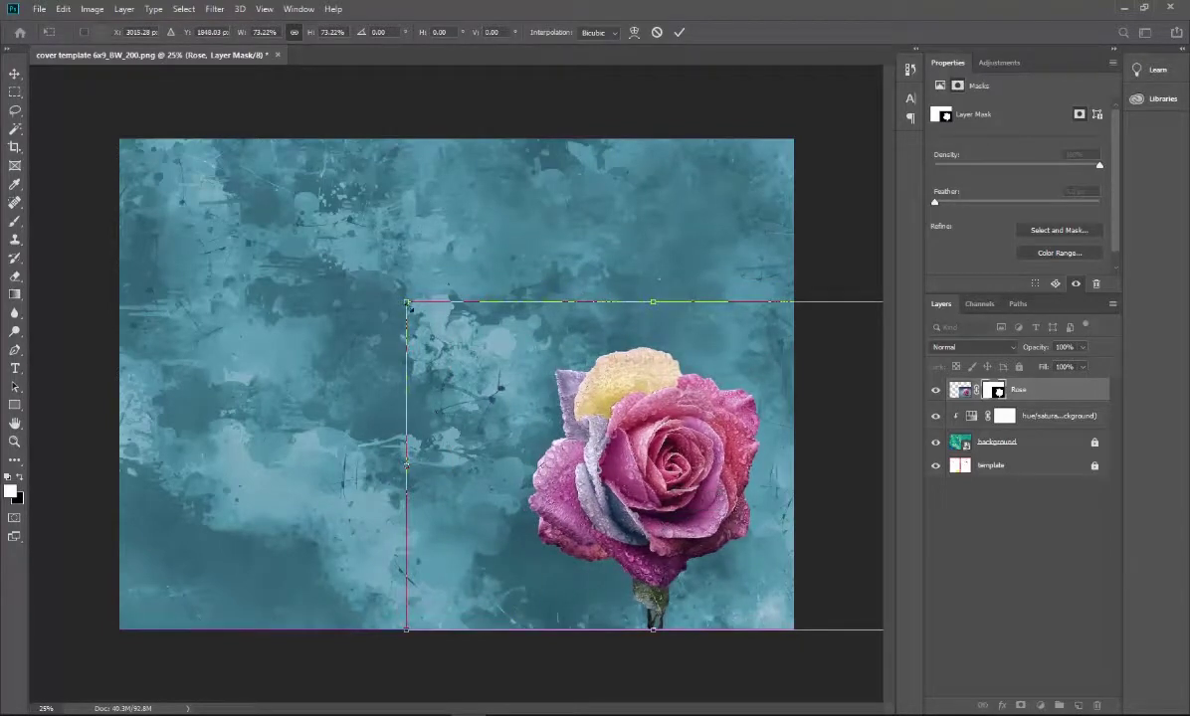
drag(406, 302, 423, 318)
drag(623, 494, 629, 495)
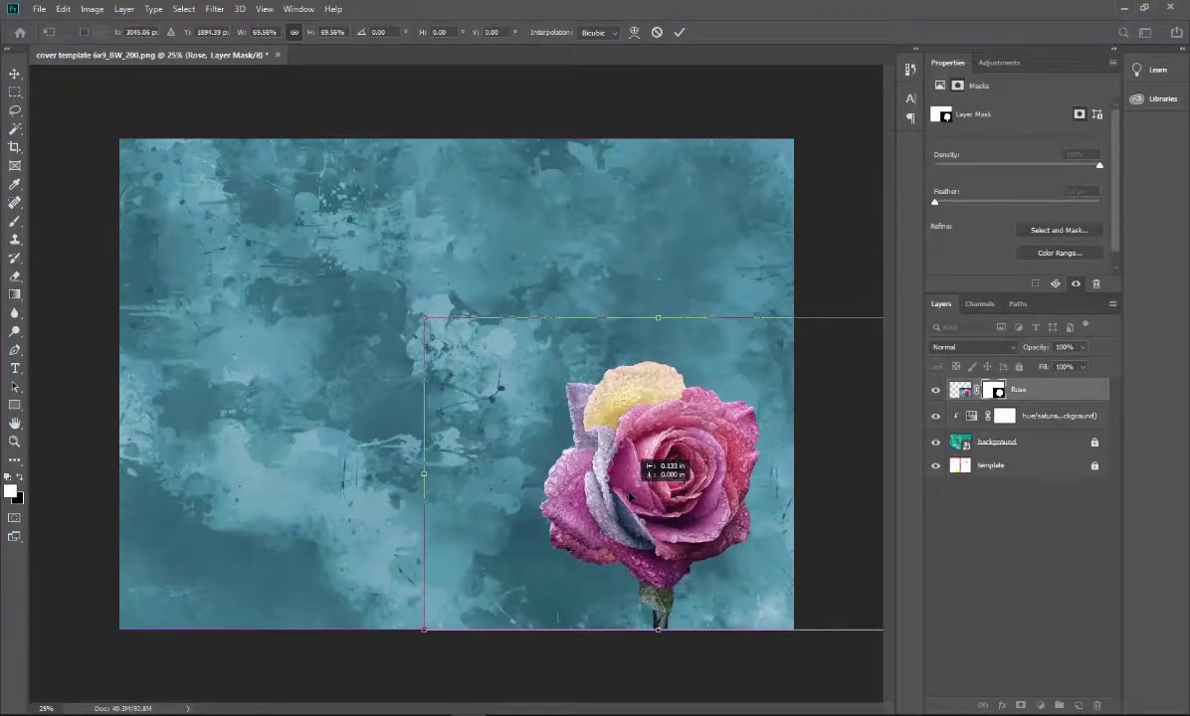
key(Return)
Check the rose against the template with the background hidden and shift it slightly left.
click(936, 442)
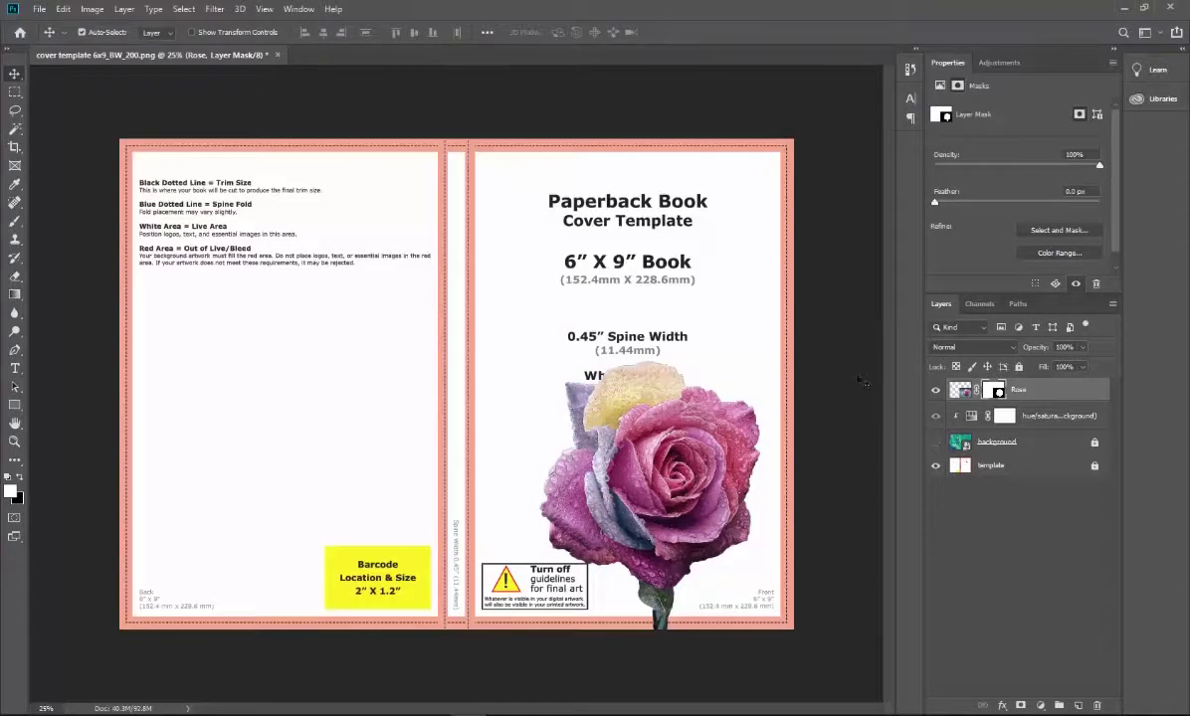
drag(669, 475, 646, 478)
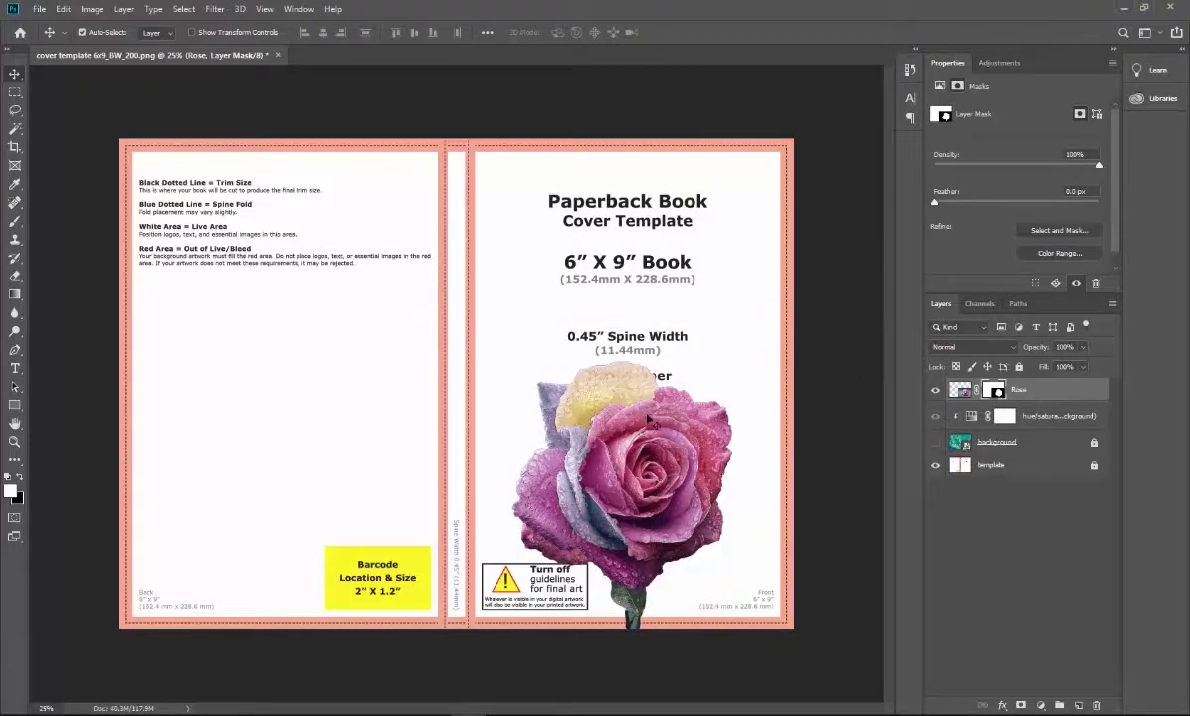
click(936, 443)
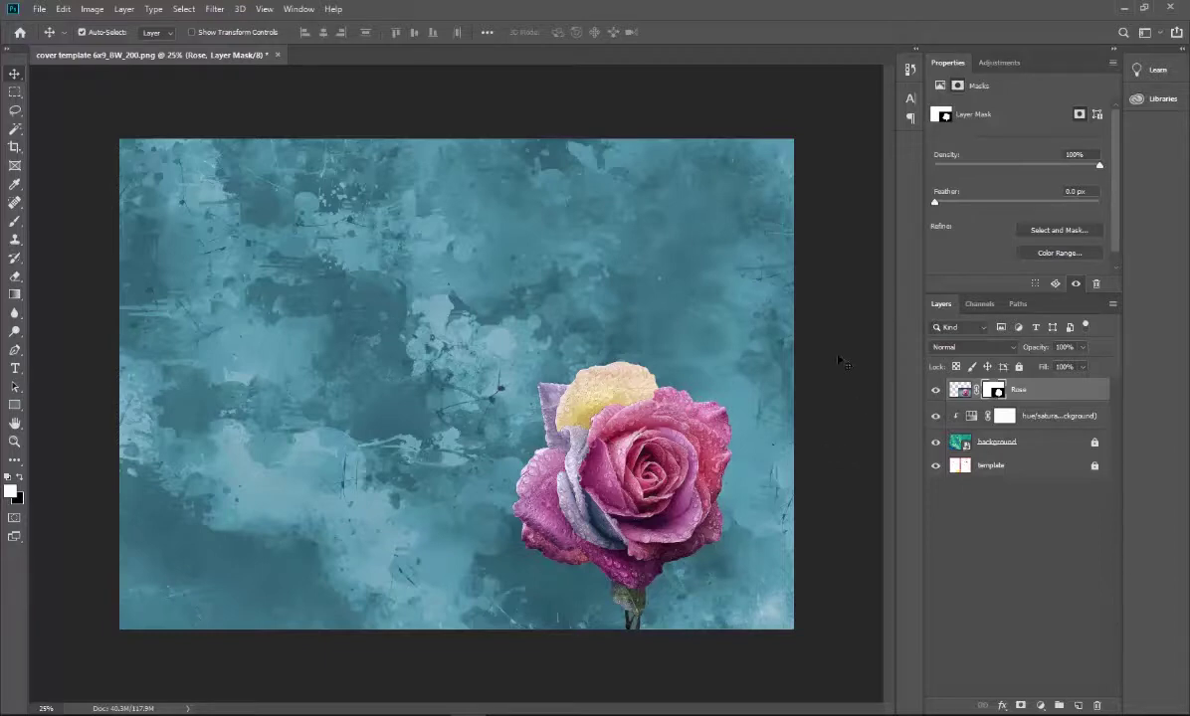
click(969, 348)
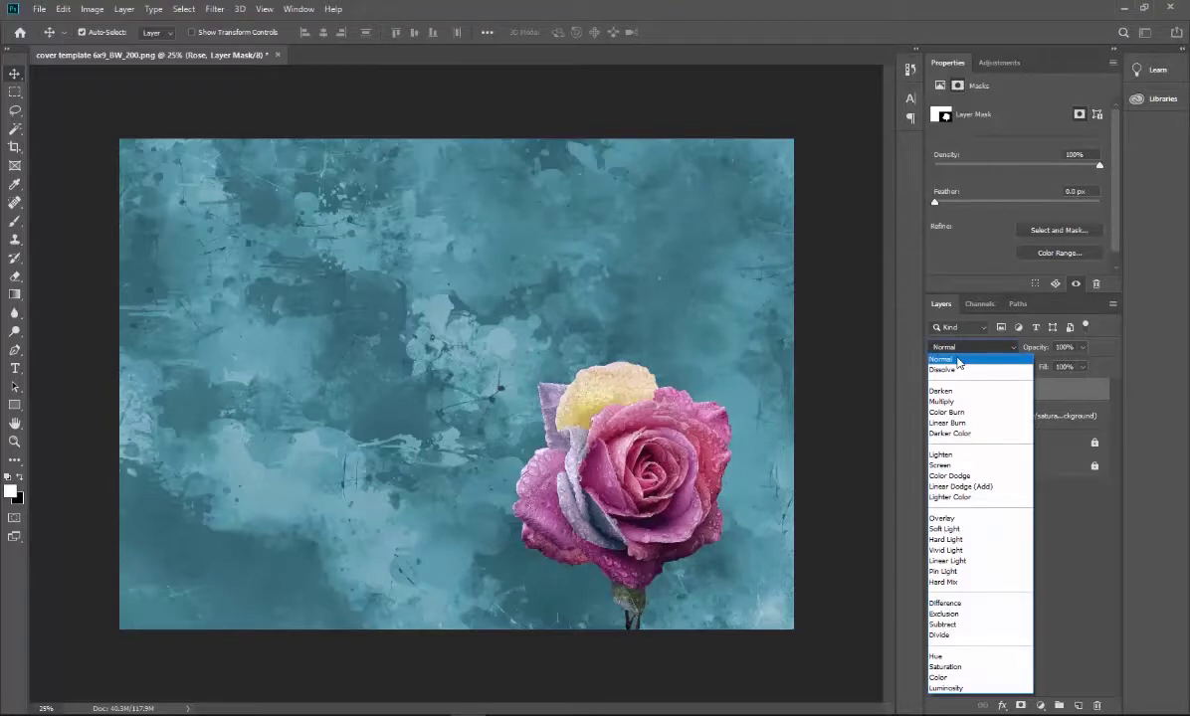
click(958, 361)
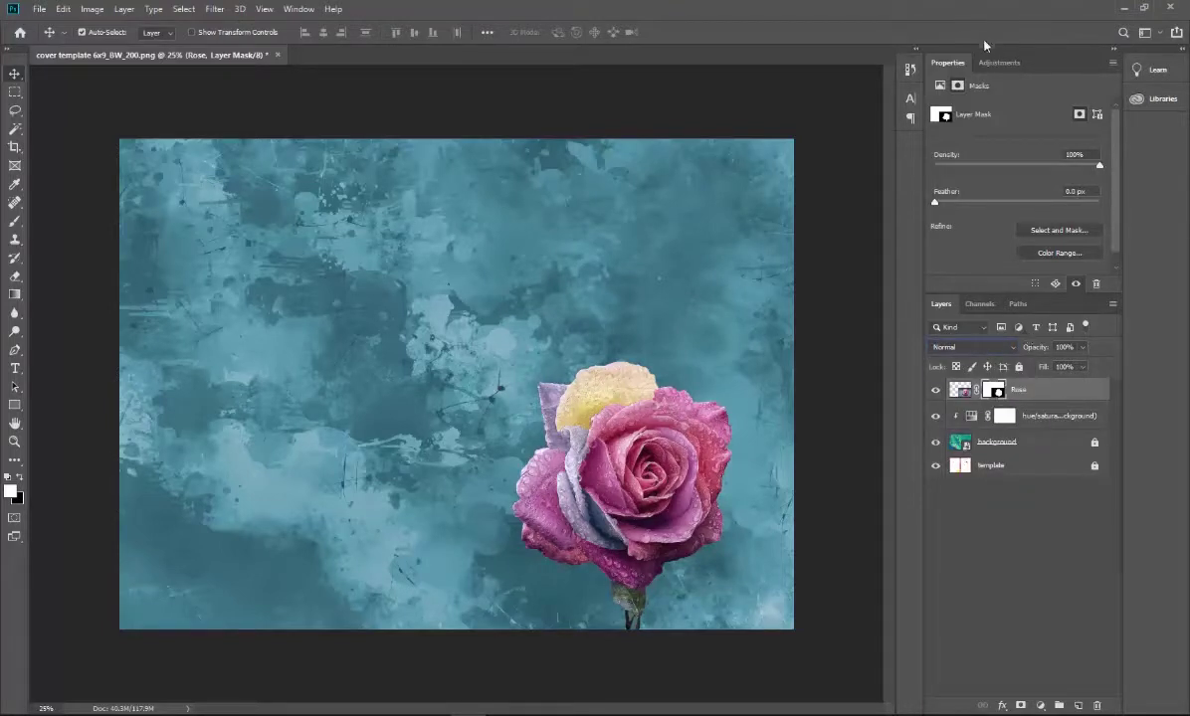
Add a colorized Hue/Saturation adjustment clipped to the rose with Hue 300.
click(996, 63)
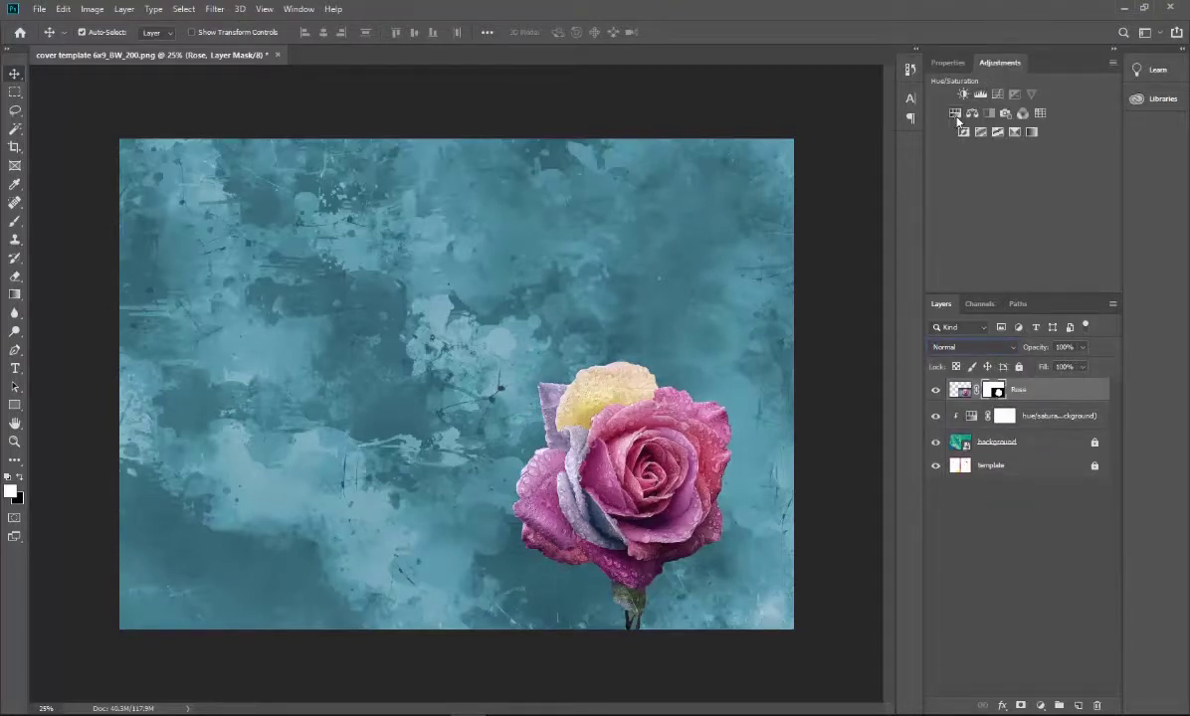
click(954, 115)
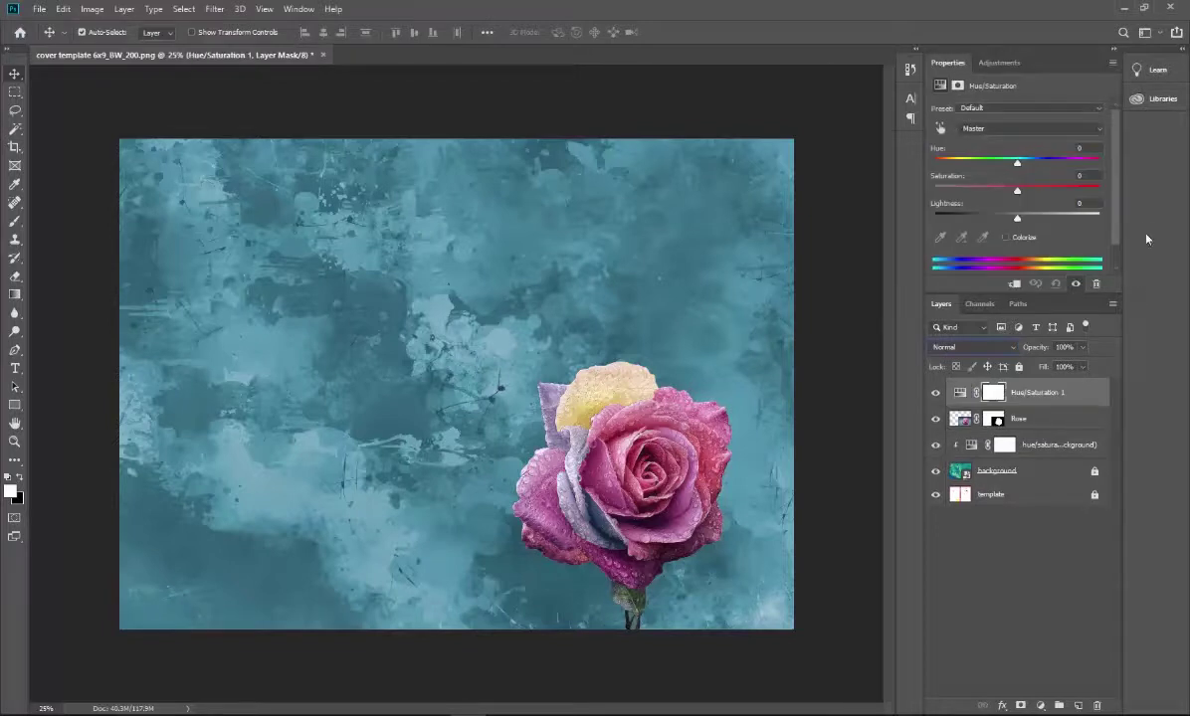
click(1006, 237)
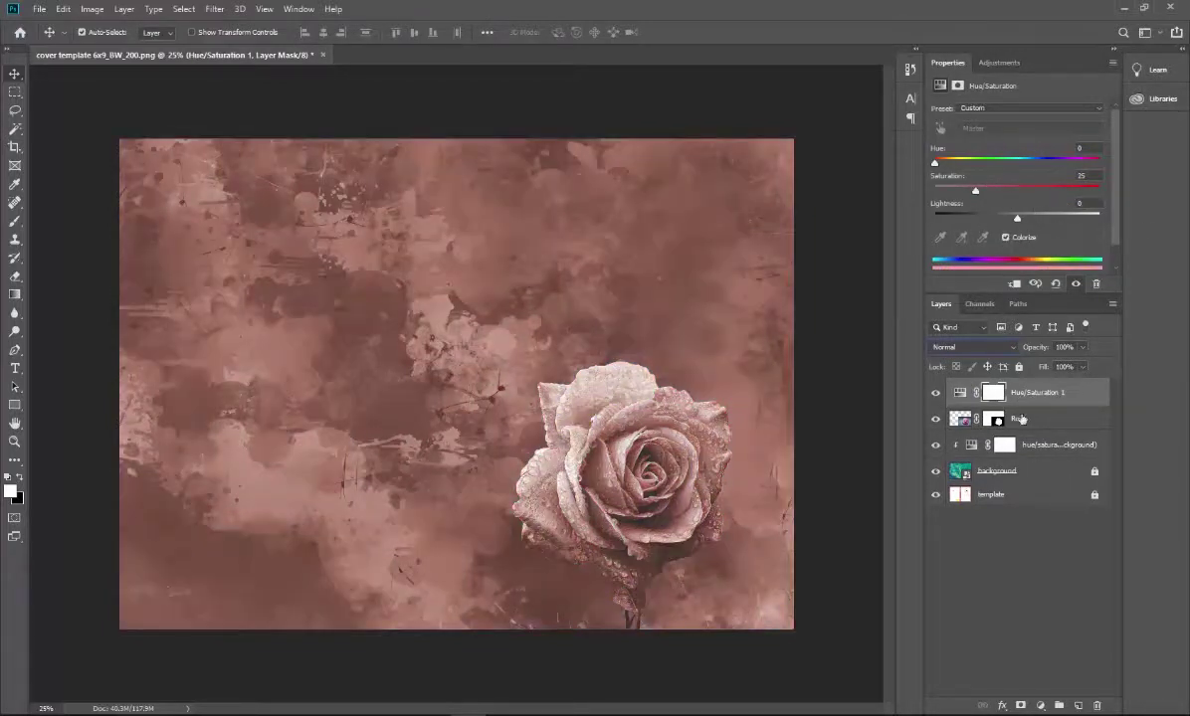
right_click(1021, 393)
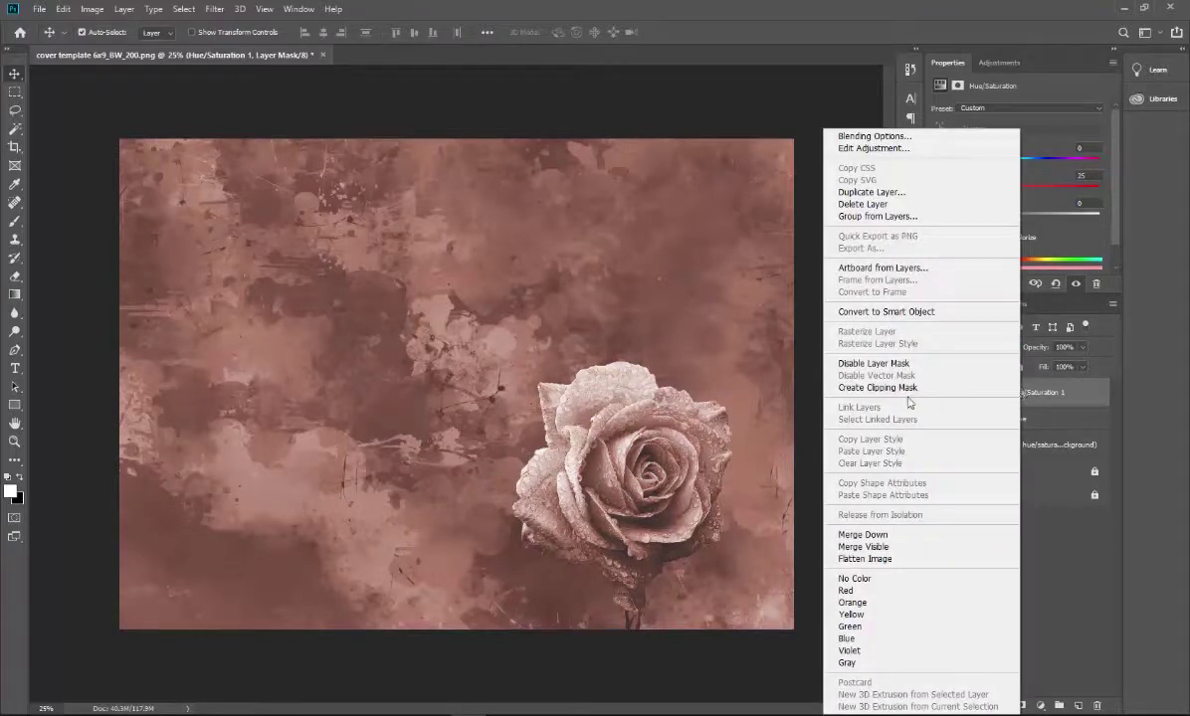
click(852, 387)
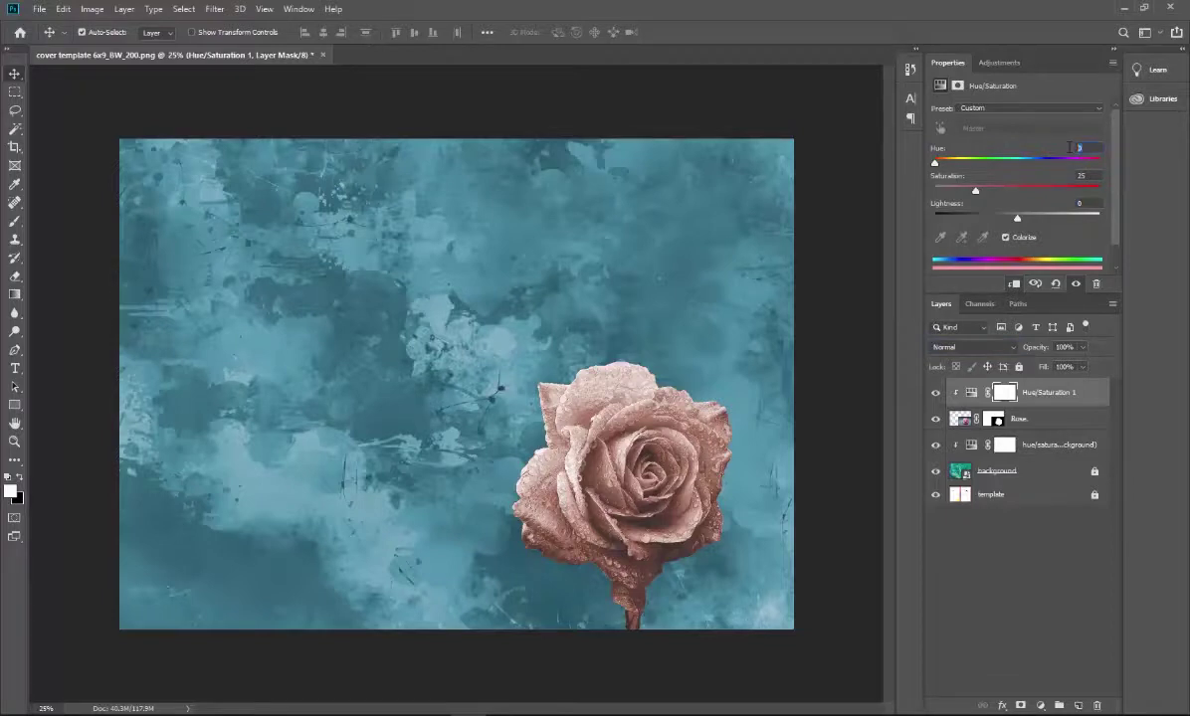
text(300)
key(Return)
Nudge the rose right and down, checking its placement against the template.
drag(602, 452, 642, 503)
click(935, 471)
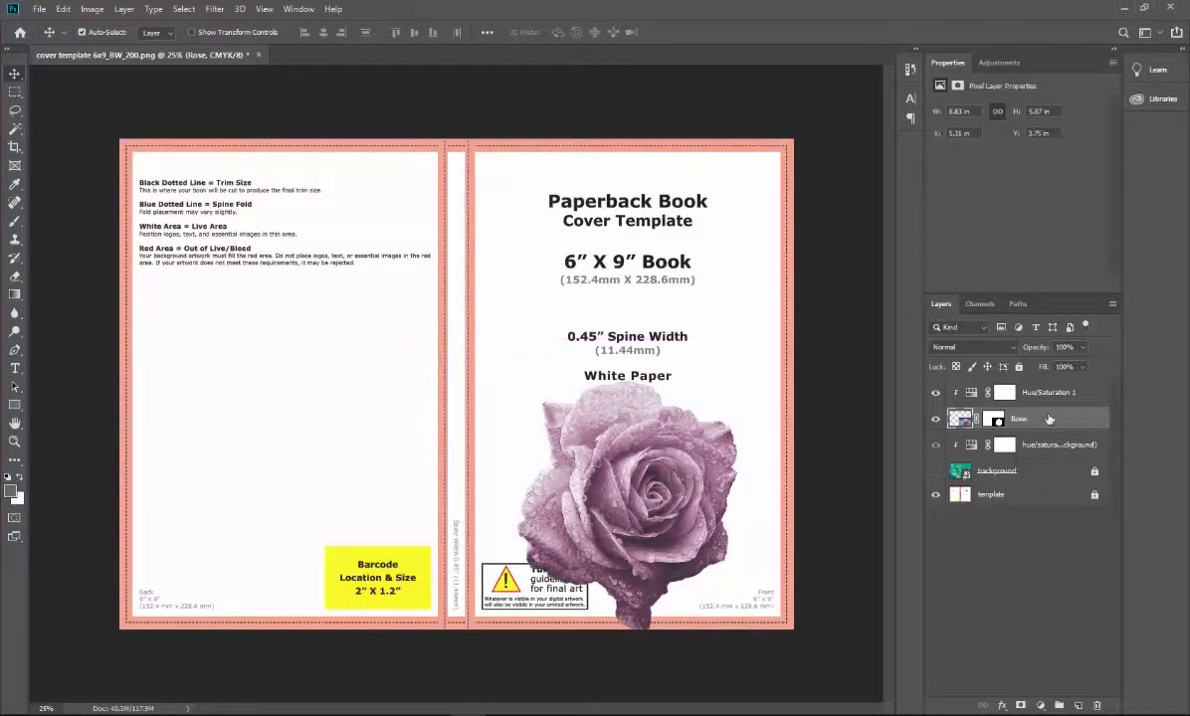
click(935, 472)
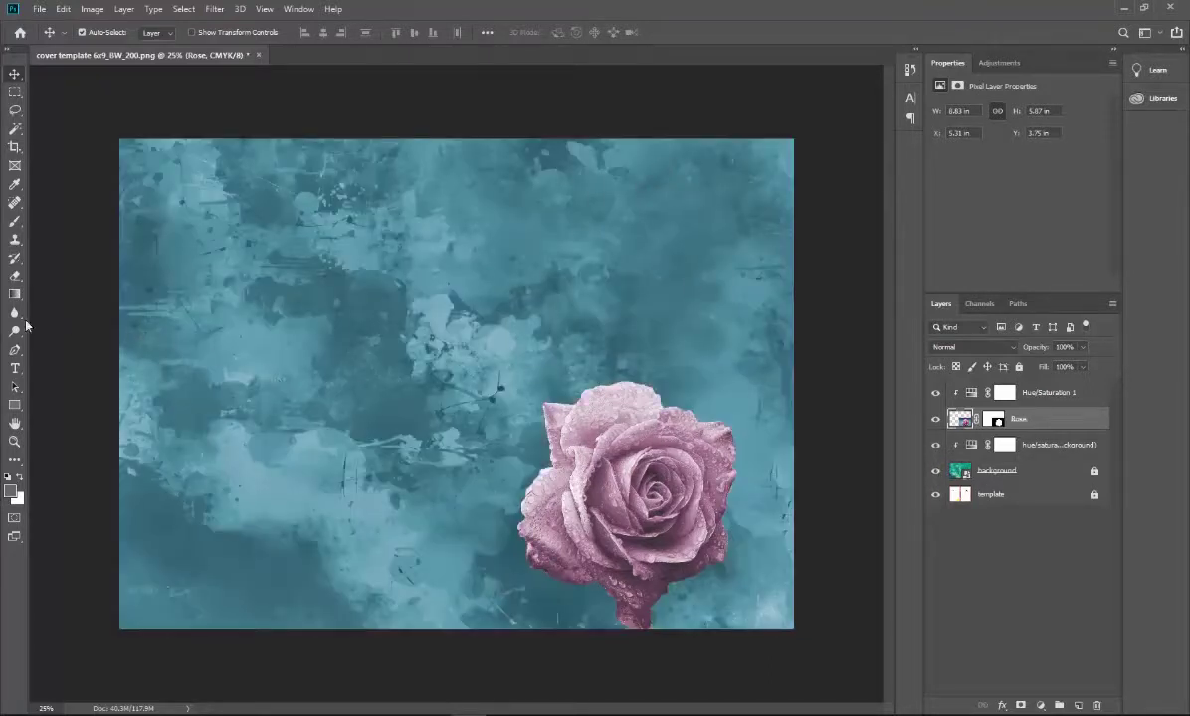
Add the author's name as a new top text layer and move it to the front's top right.
click(12, 368)
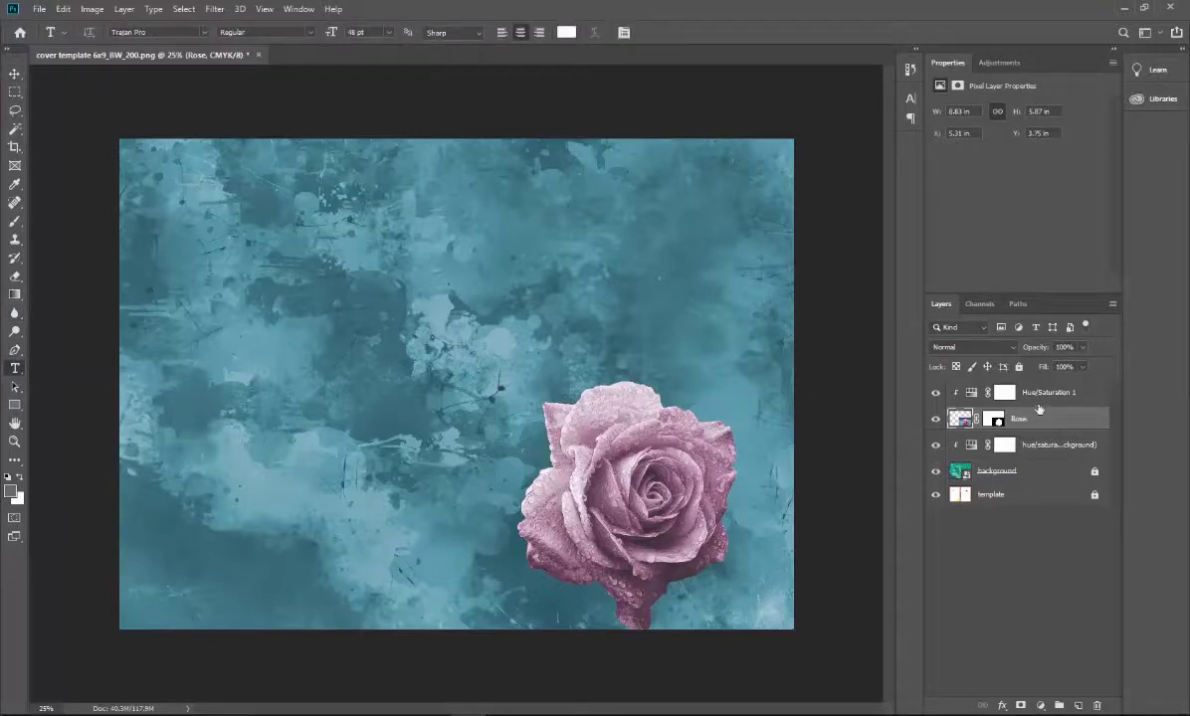
click(975, 392)
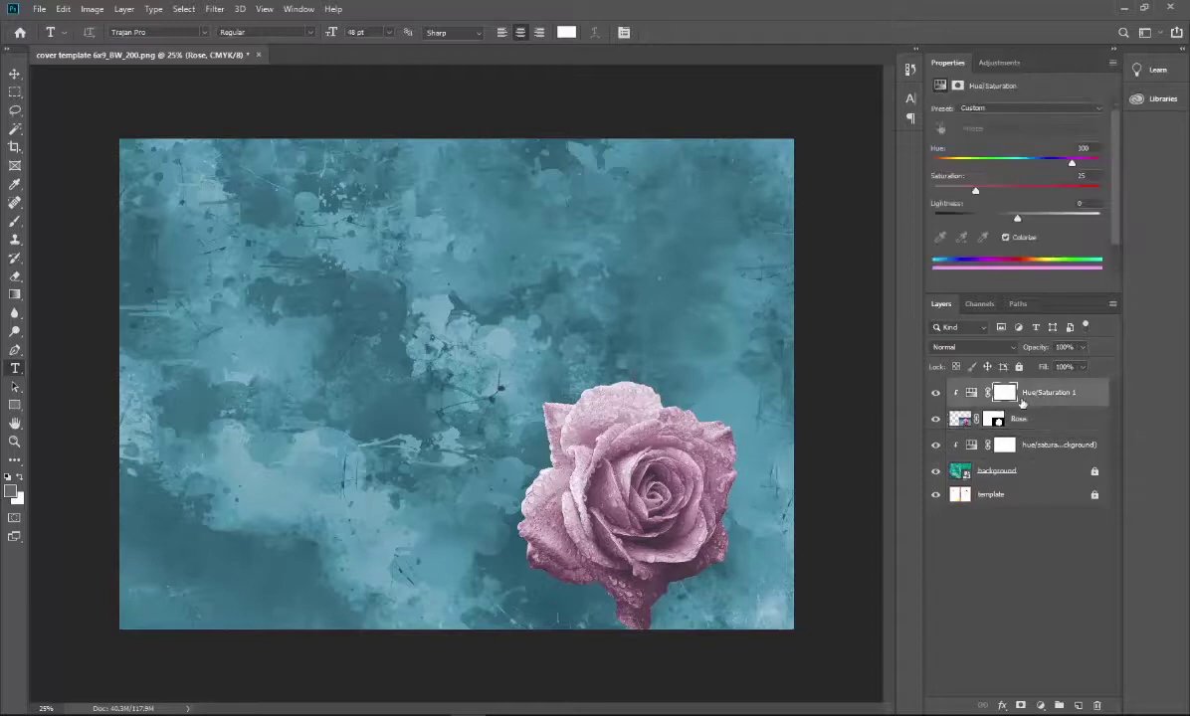
click(523, 229)
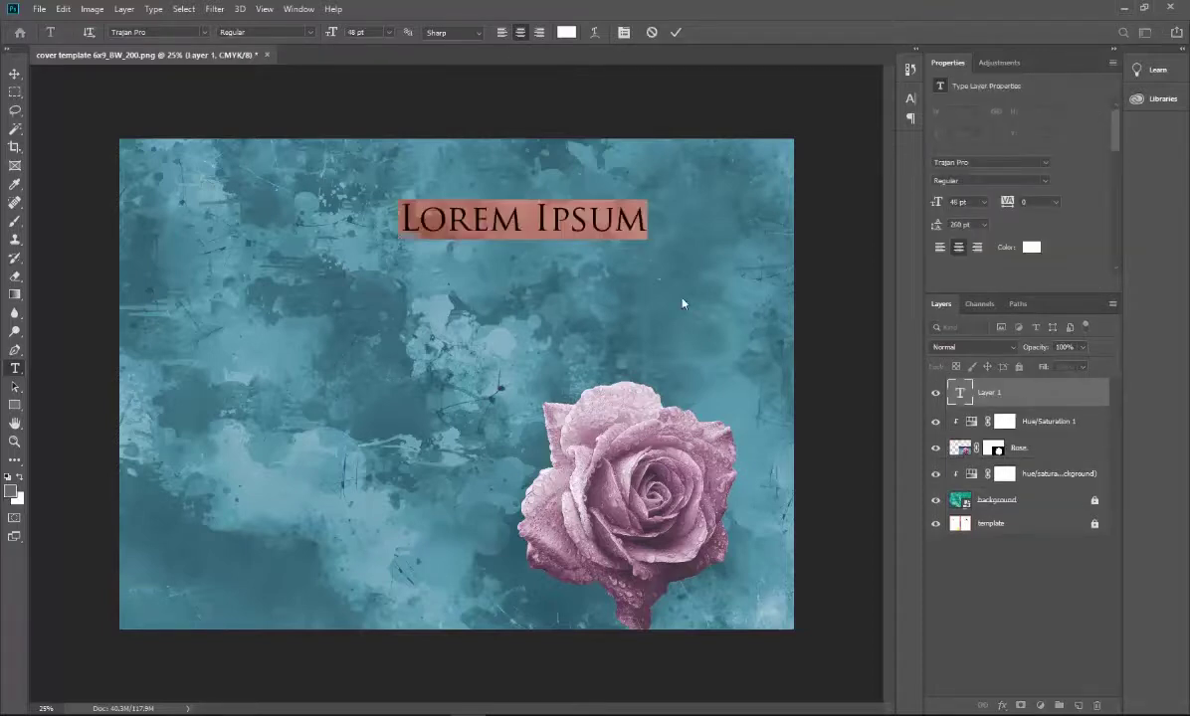
text(Jane Doe)
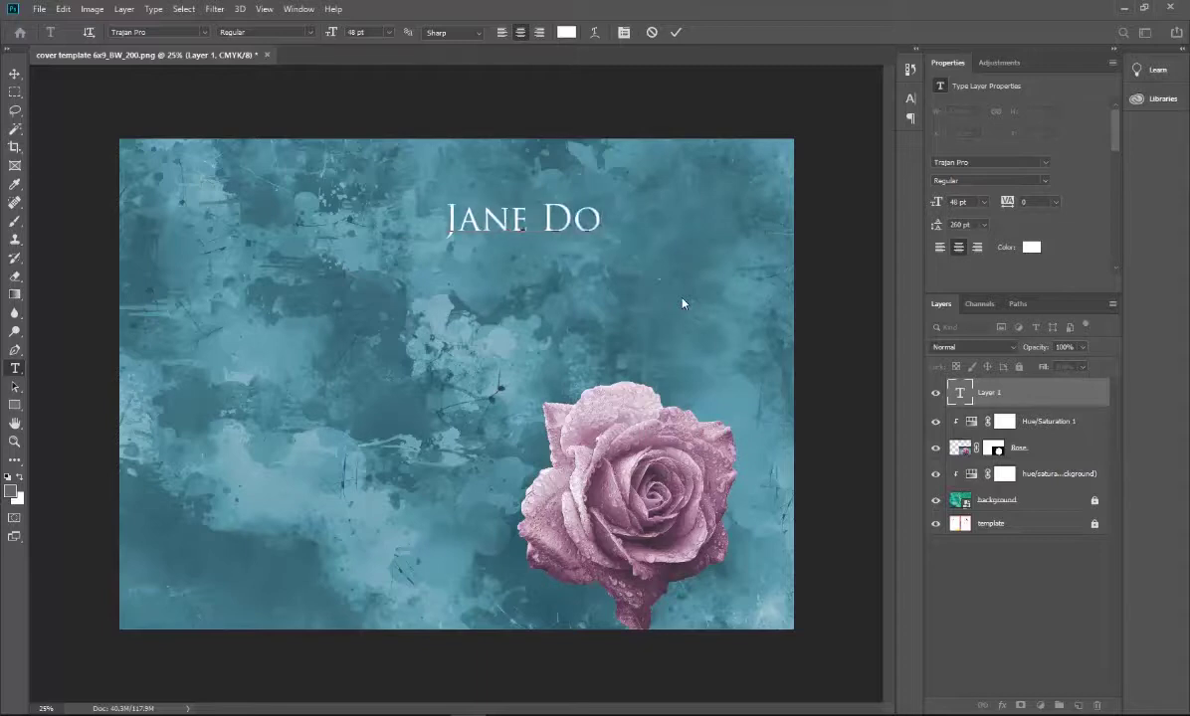
click(676, 31)
click(15, 73)
drag(542, 221, 658, 194)
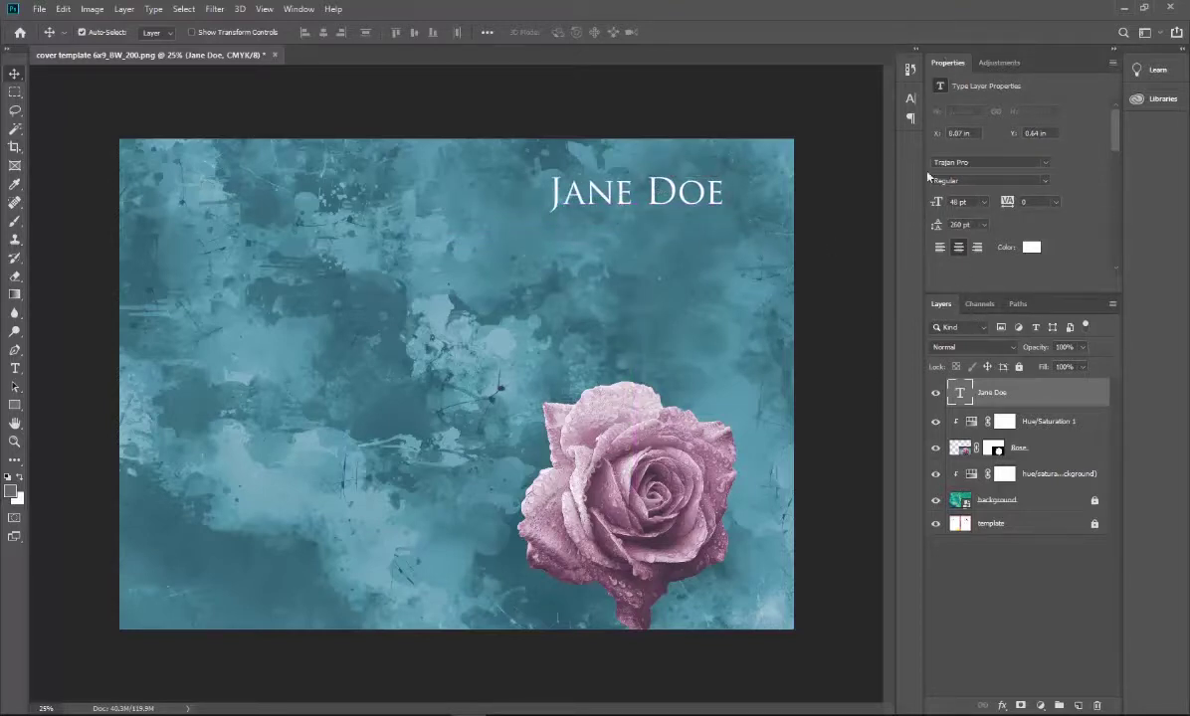
Type the title The Great American Novel on three lines below the author's name.
click(15, 368)
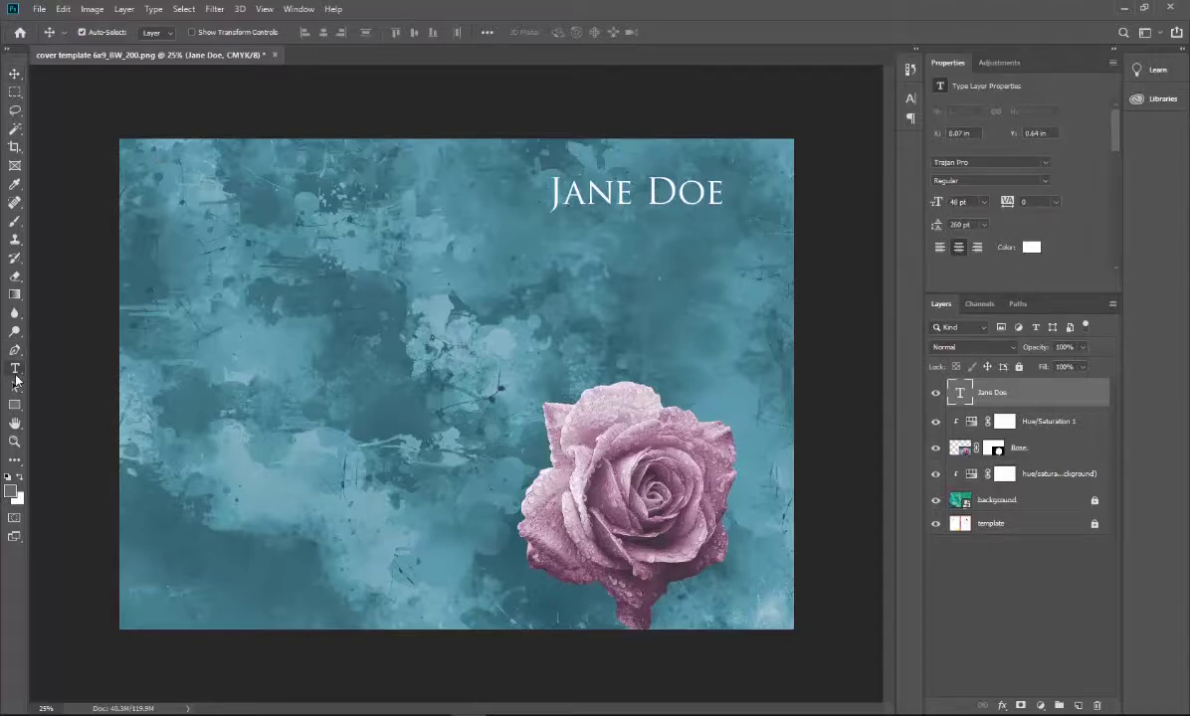
click(527, 260)
text(The Gr)
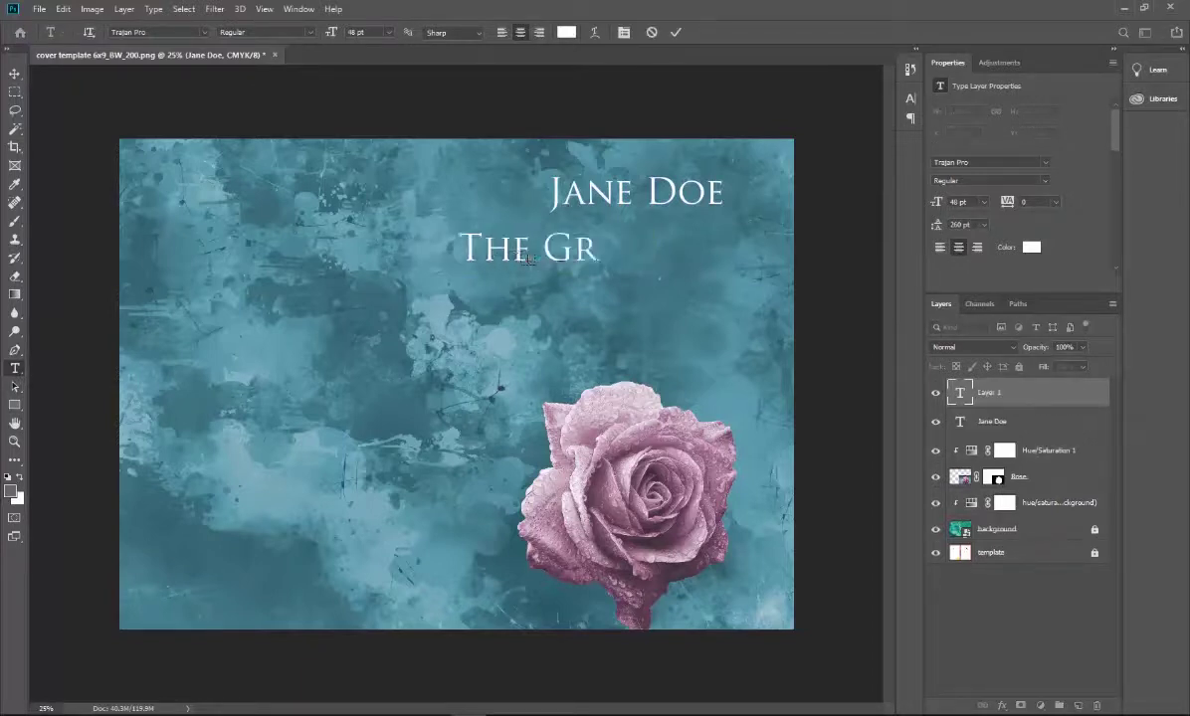
text(t)
key(Return)
text(American)
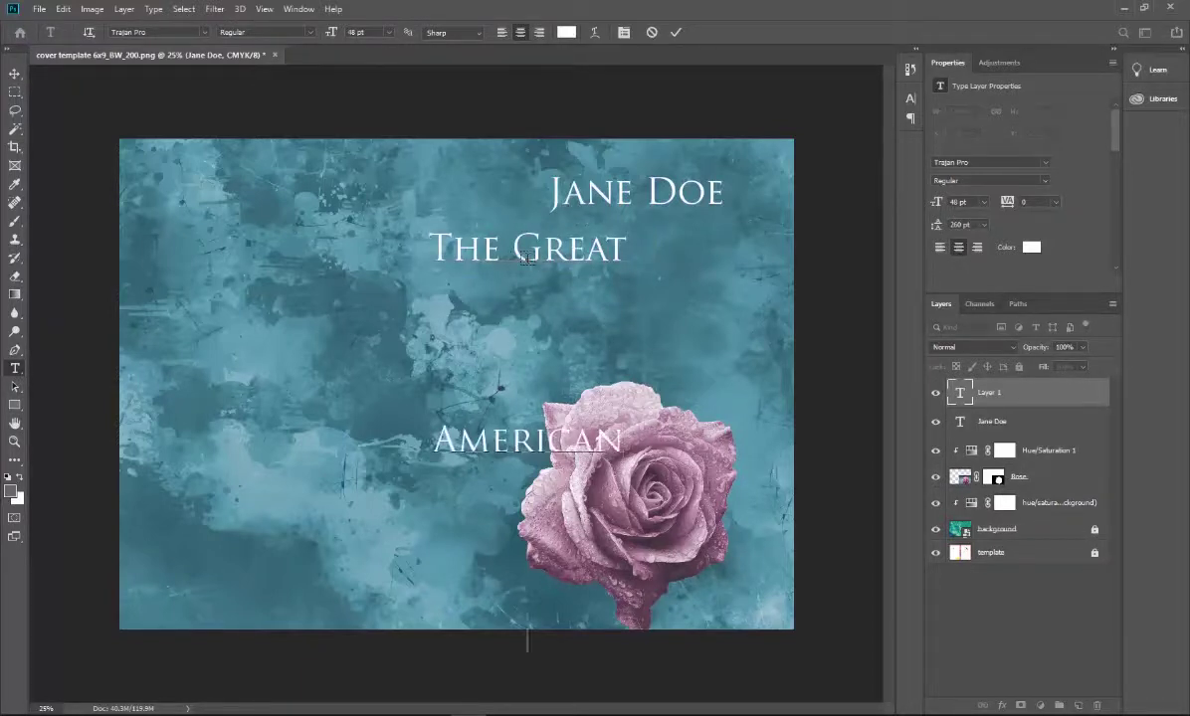
key(Return)
text(Novel)
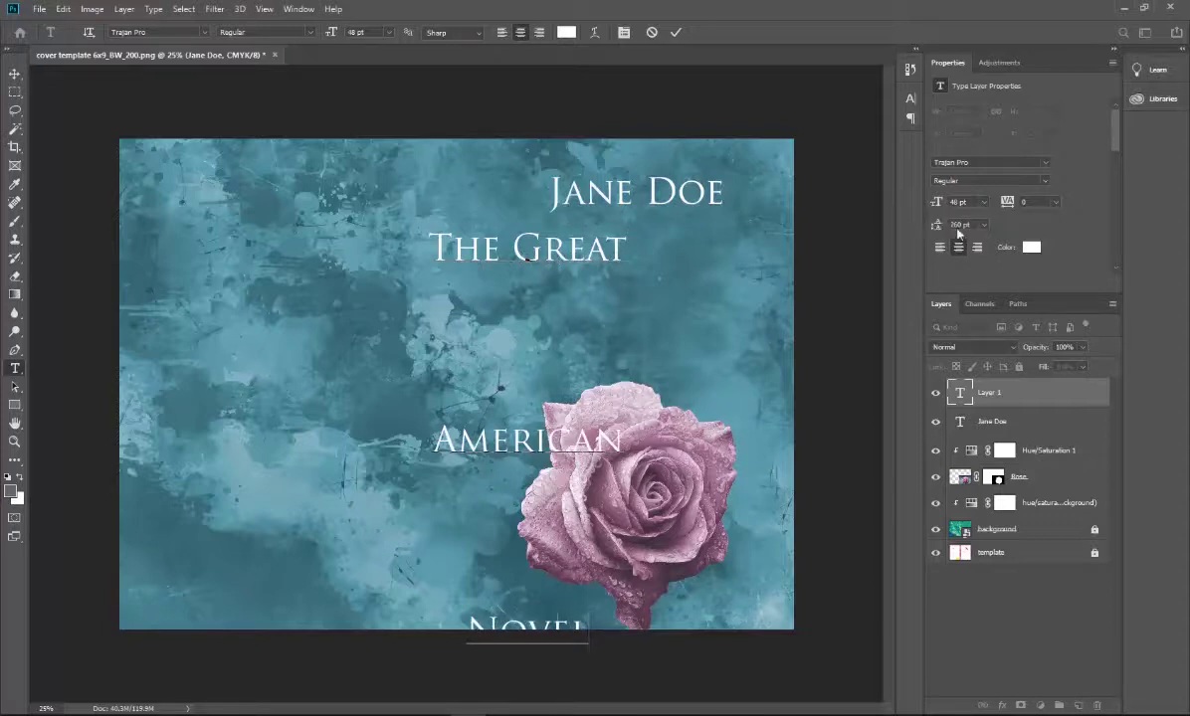
Set the leading of all three title lines to Auto.
drag(961, 224, 895, 230)
click(984, 224)
click(985, 225)
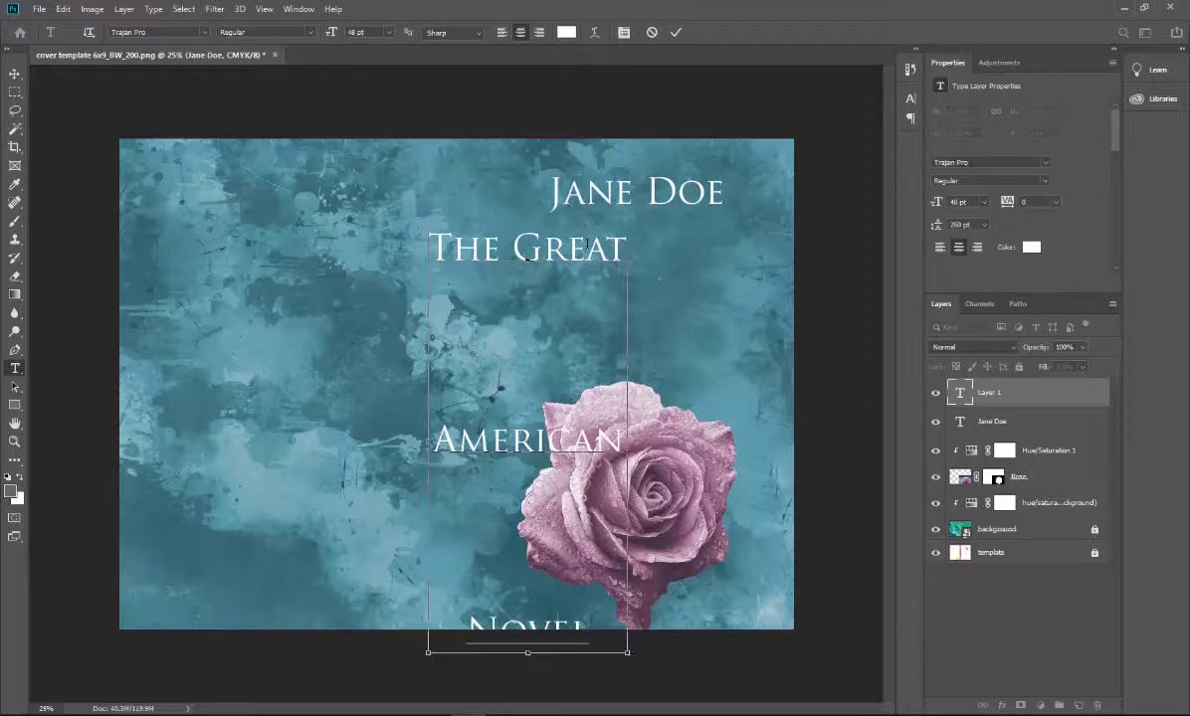
key(ctrl+a)
click(983, 225)
click(971, 238)
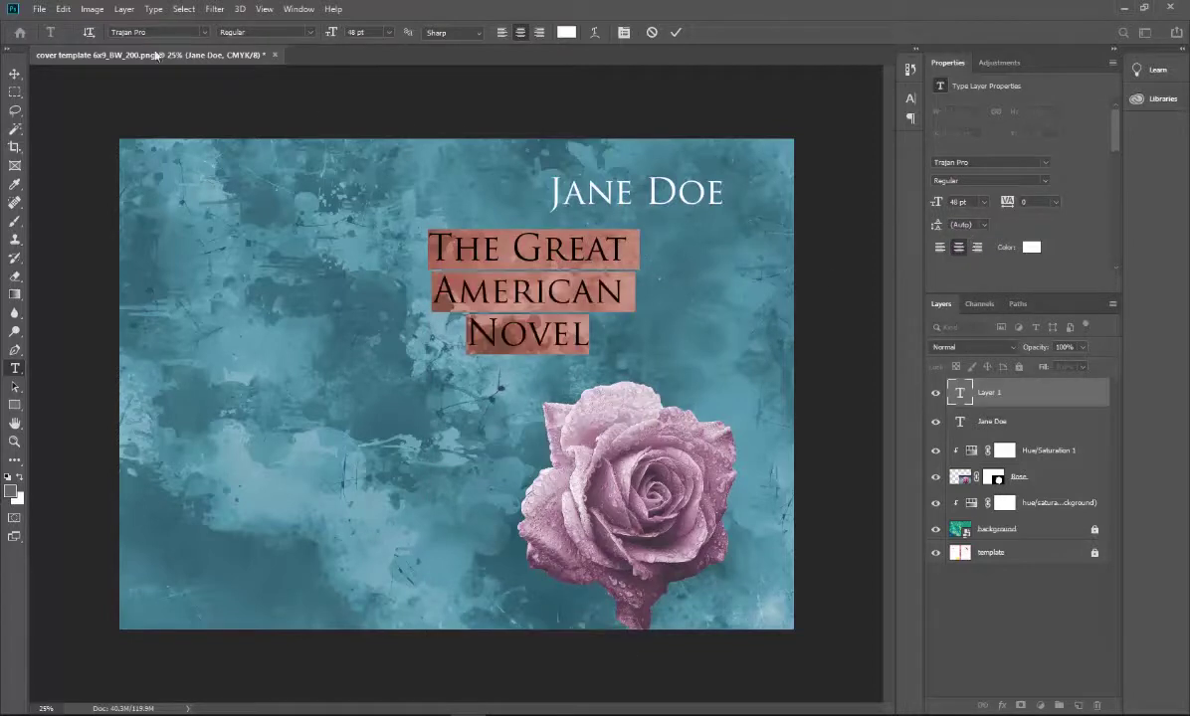
click(580, 251)
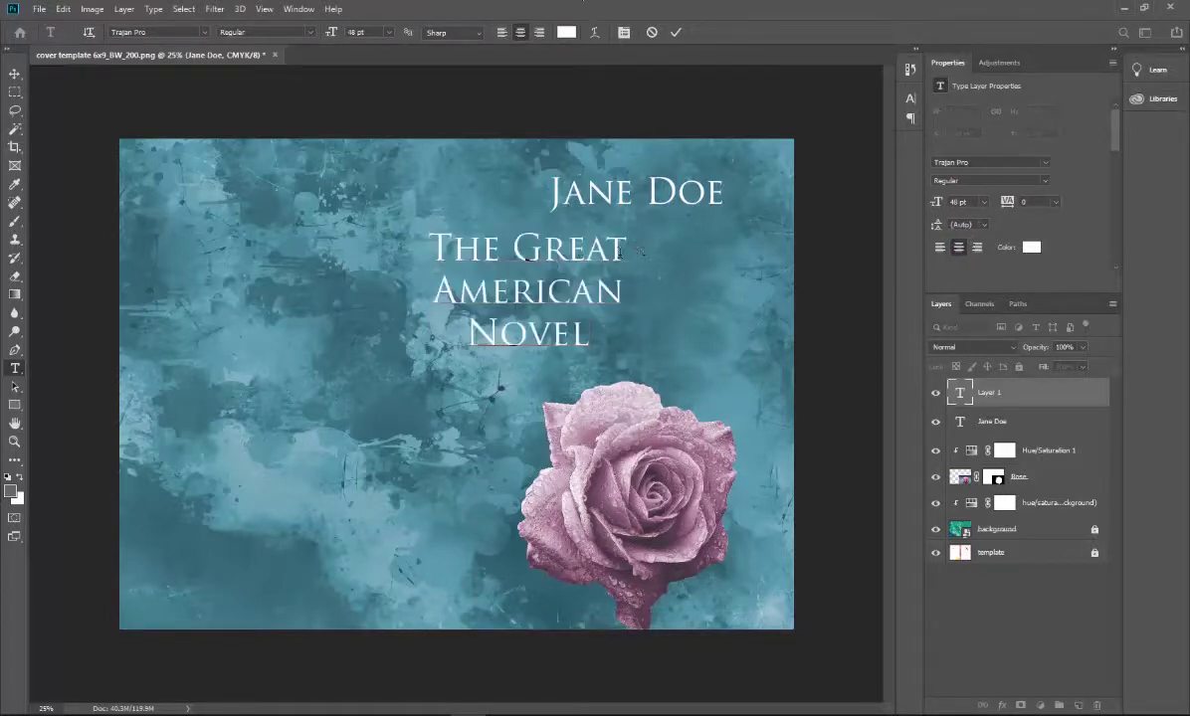
drag(621, 251, 423, 254)
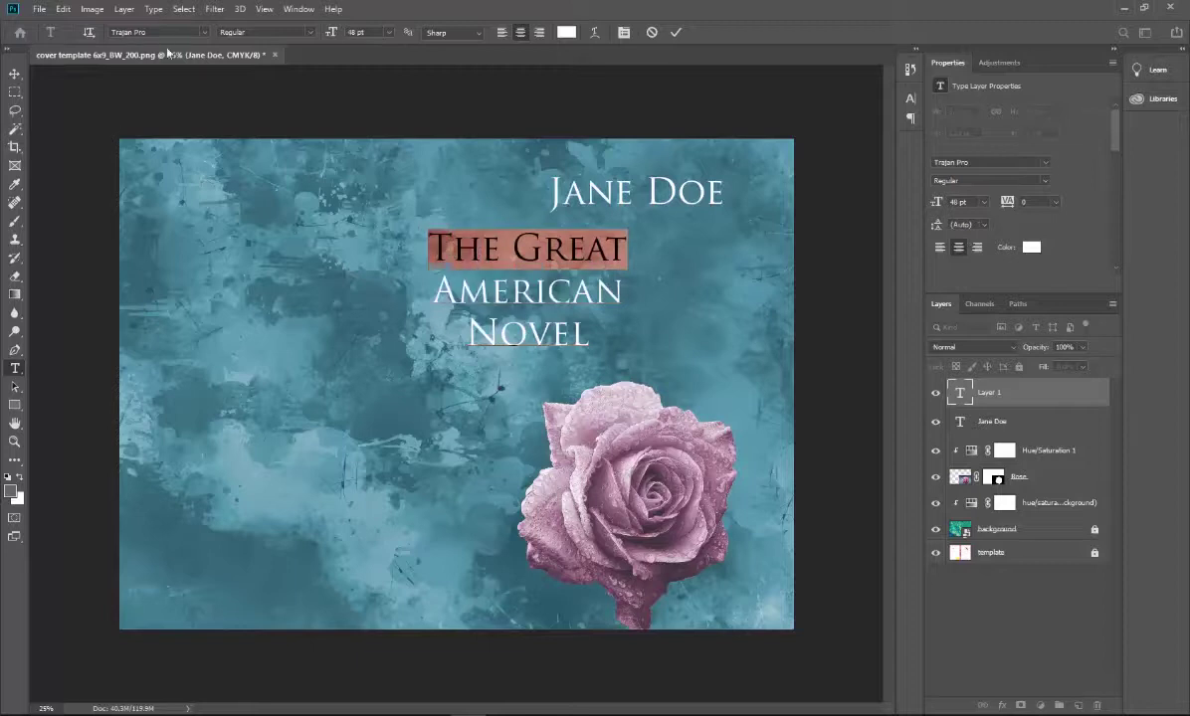
Set 'The Great' in the italic script font at 60 pt.
click(204, 33)
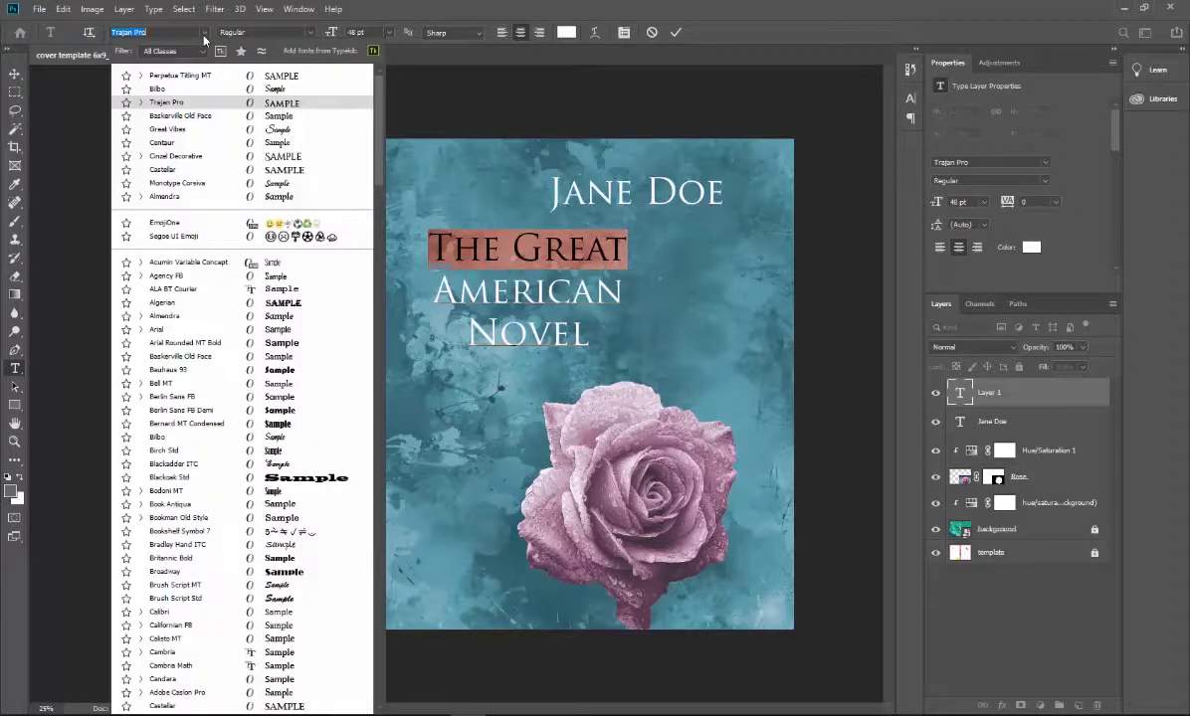
click(181, 91)
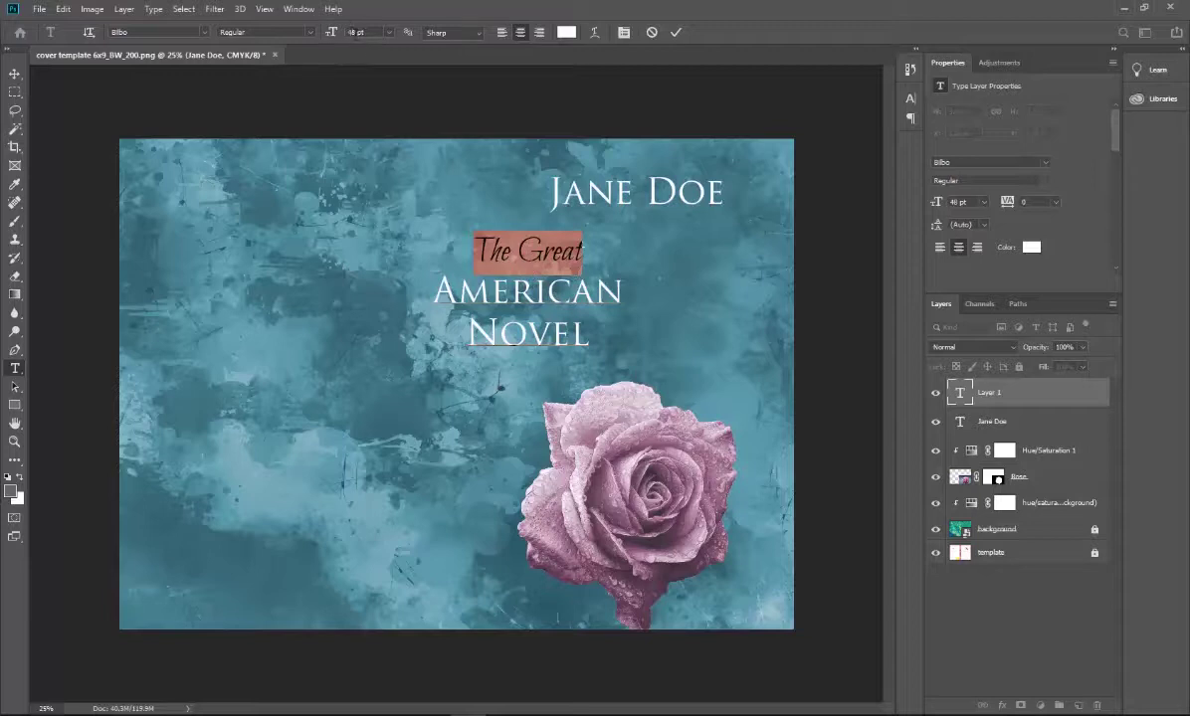
click(356, 32)
text(60)
key(Return)
Set AMERICAN NOVEL in Perpetua Titling MT at 72 pt and commit the title.
click(482, 278)
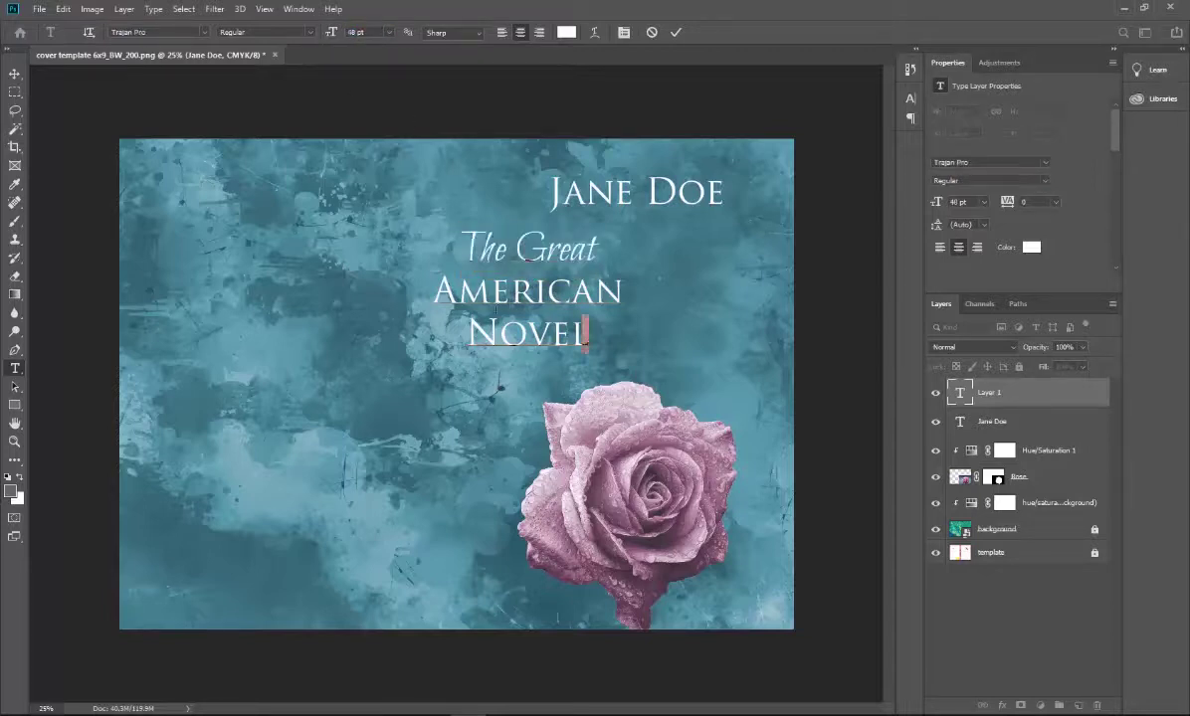
drag(482, 277, 430, 287)
click(200, 33)
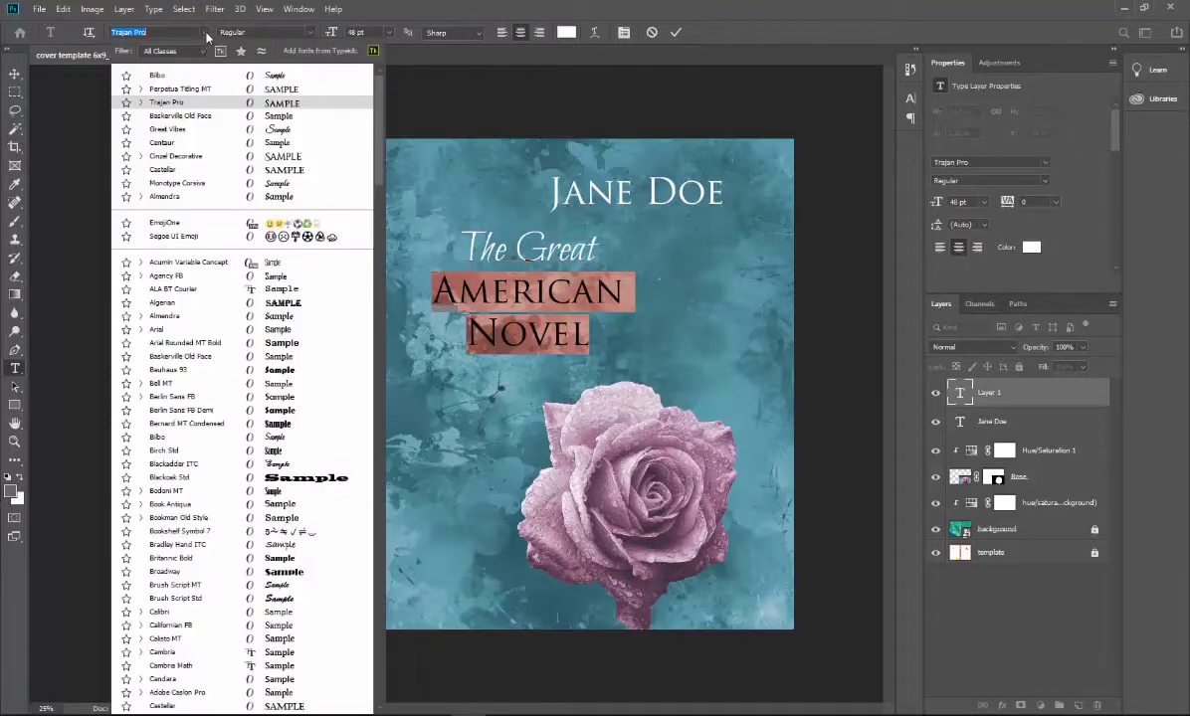
click(199, 87)
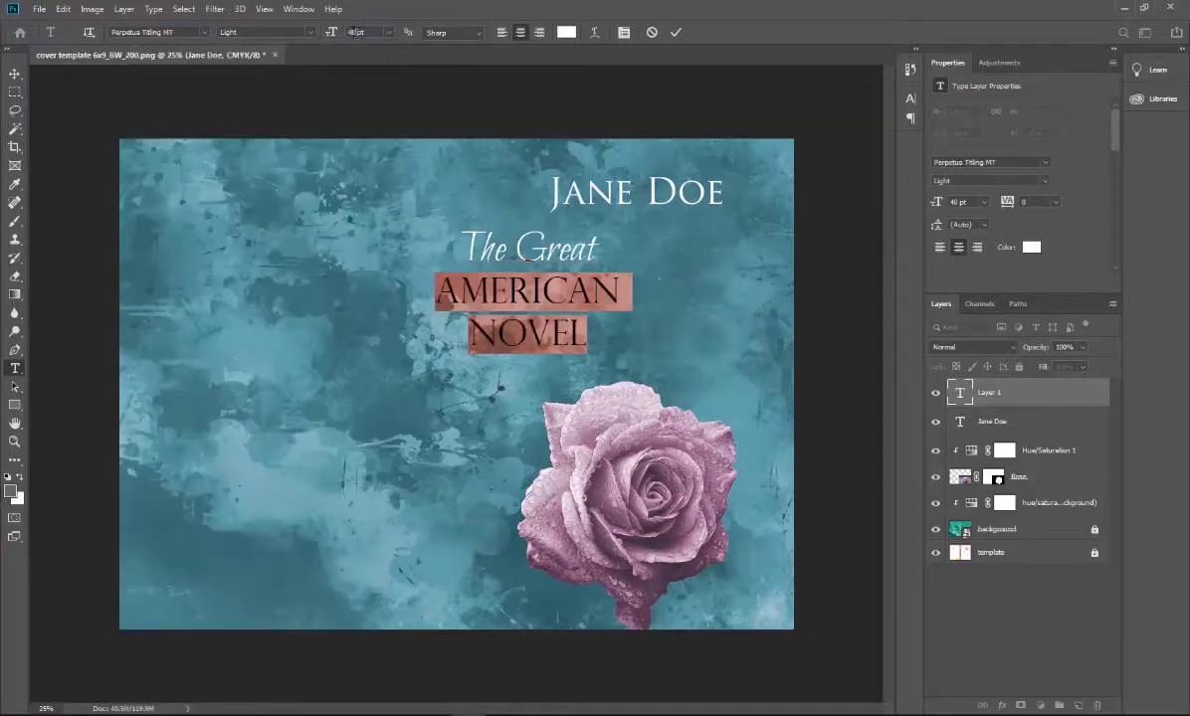
click(351, 33)
key(Return)
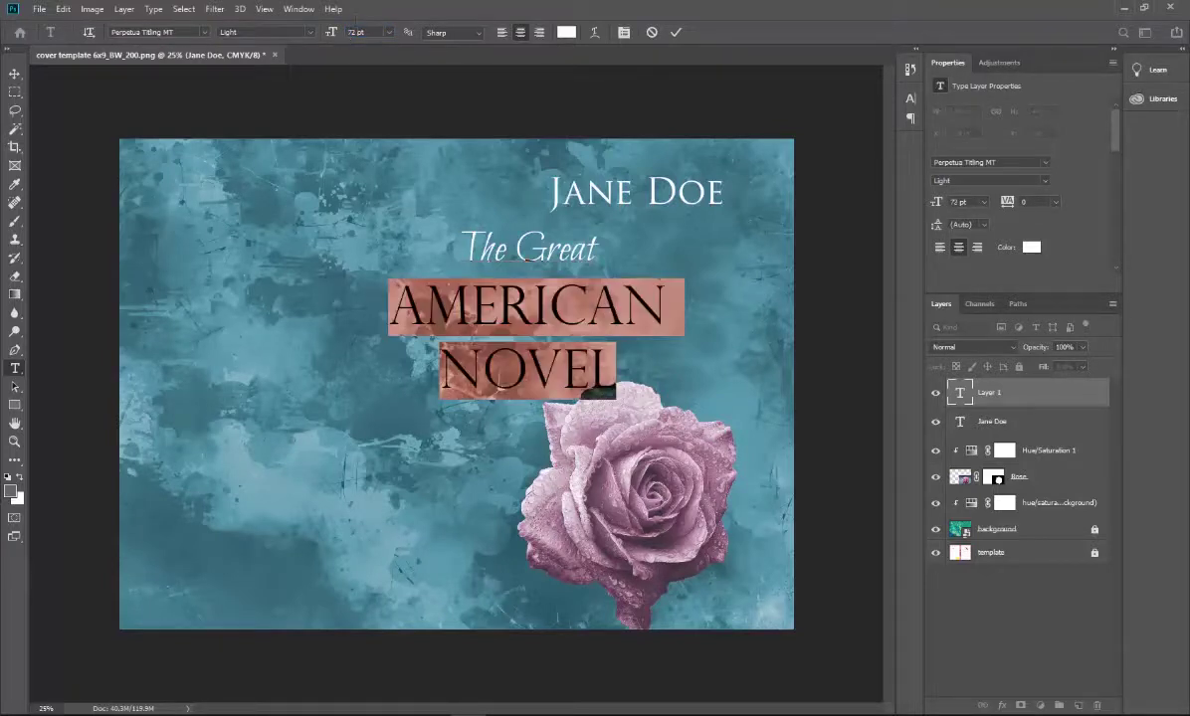
click(425, 219)
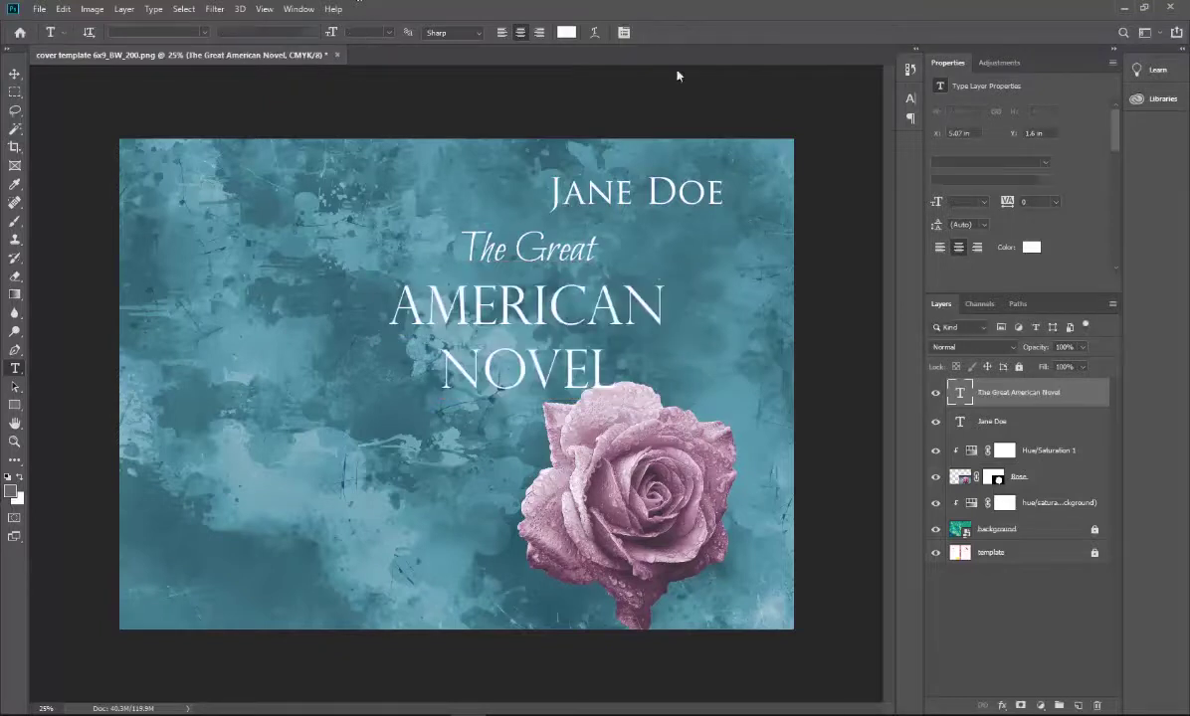
Move the title block up and right, and nudge the author's name slightly up-left.
click(15, 74)
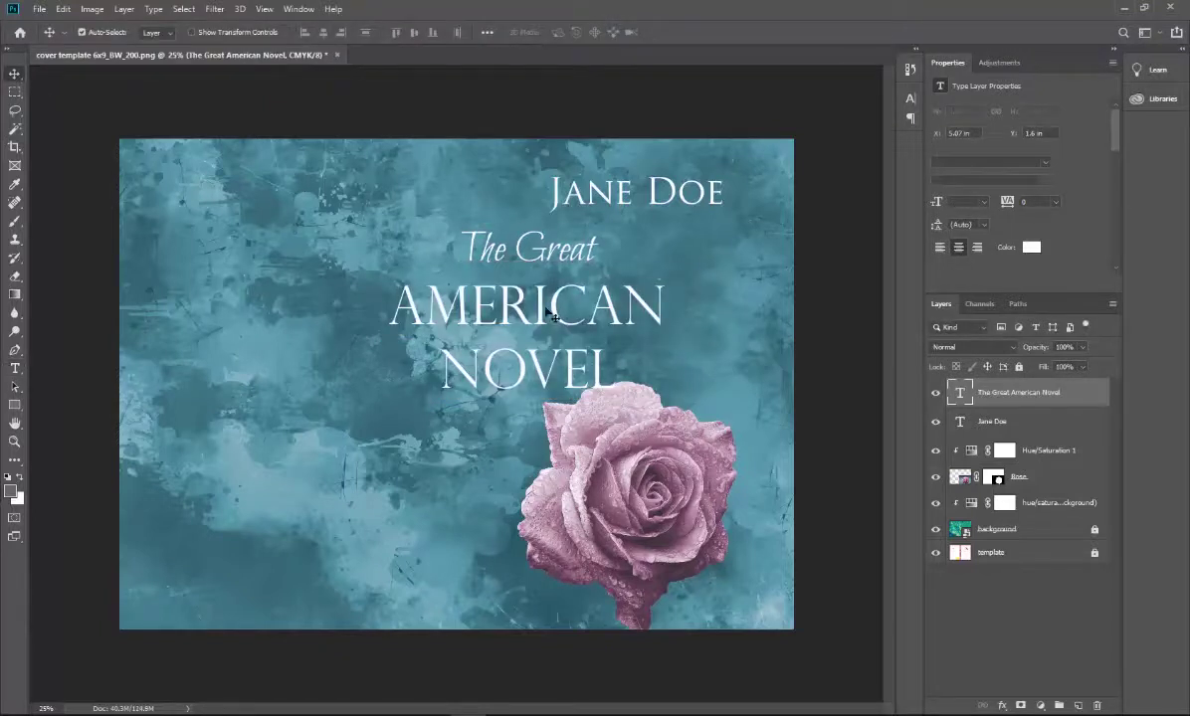
drag(543, 309, 647, 289)
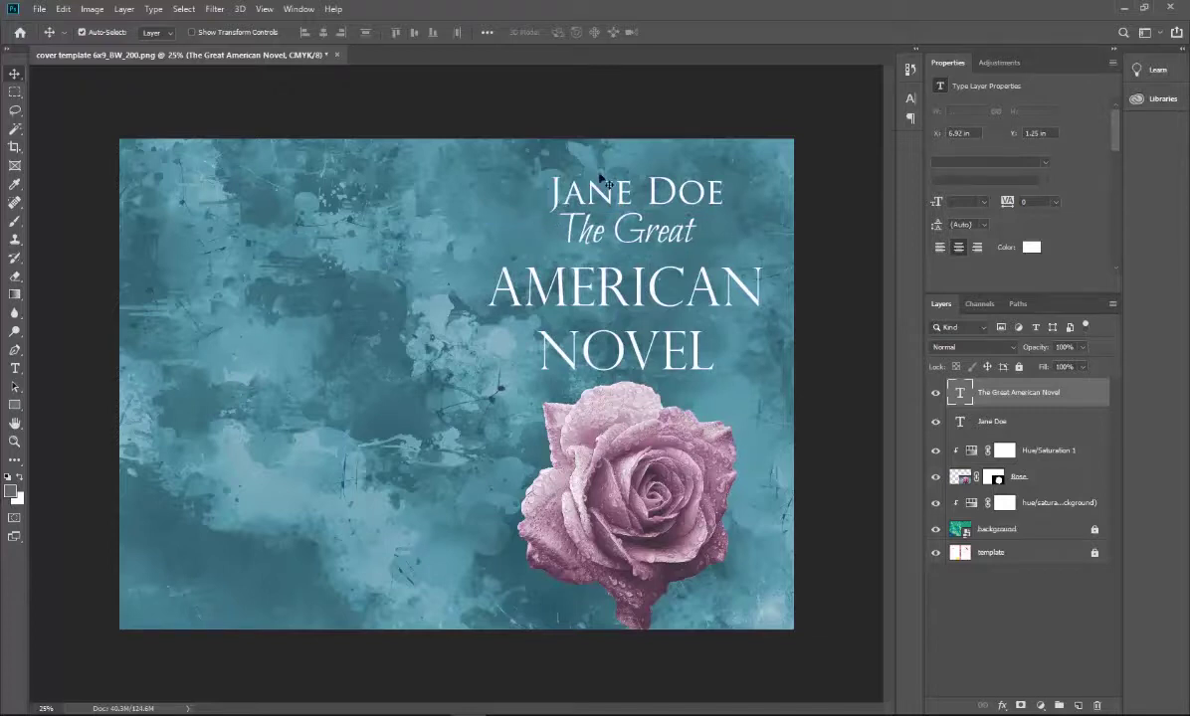
drag(601, 180, 598, 193)
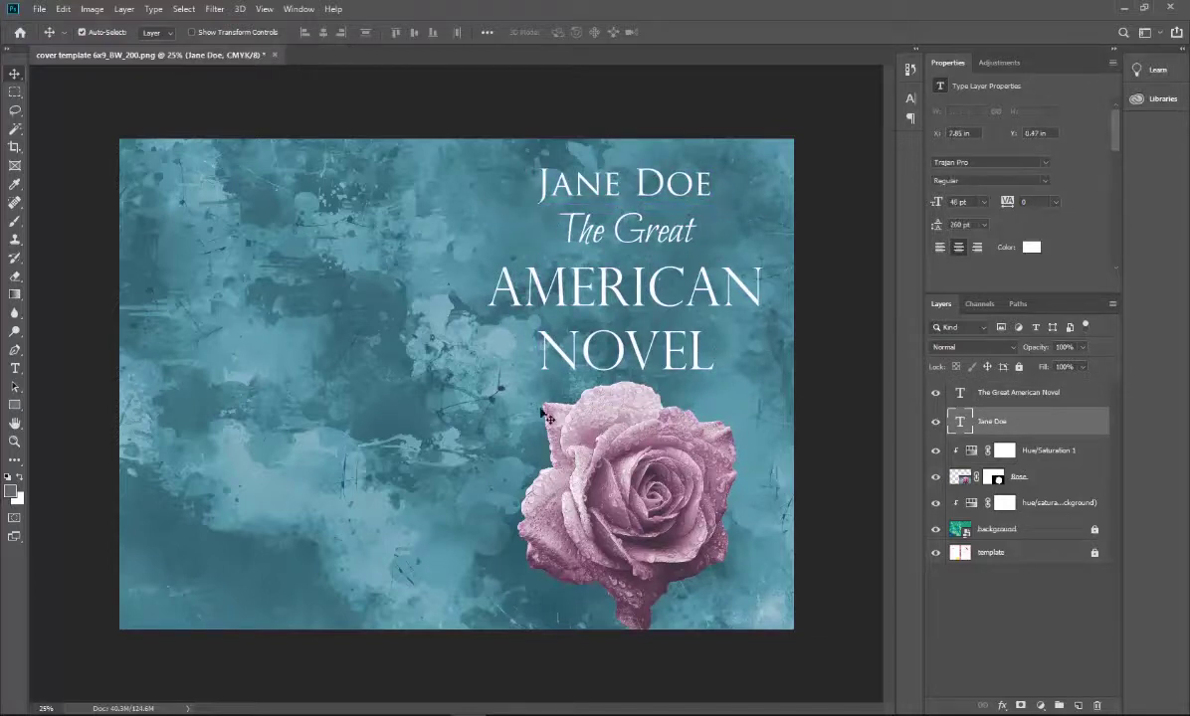
Show the cover template layer and hide the teal background layer.
click(645, 301)
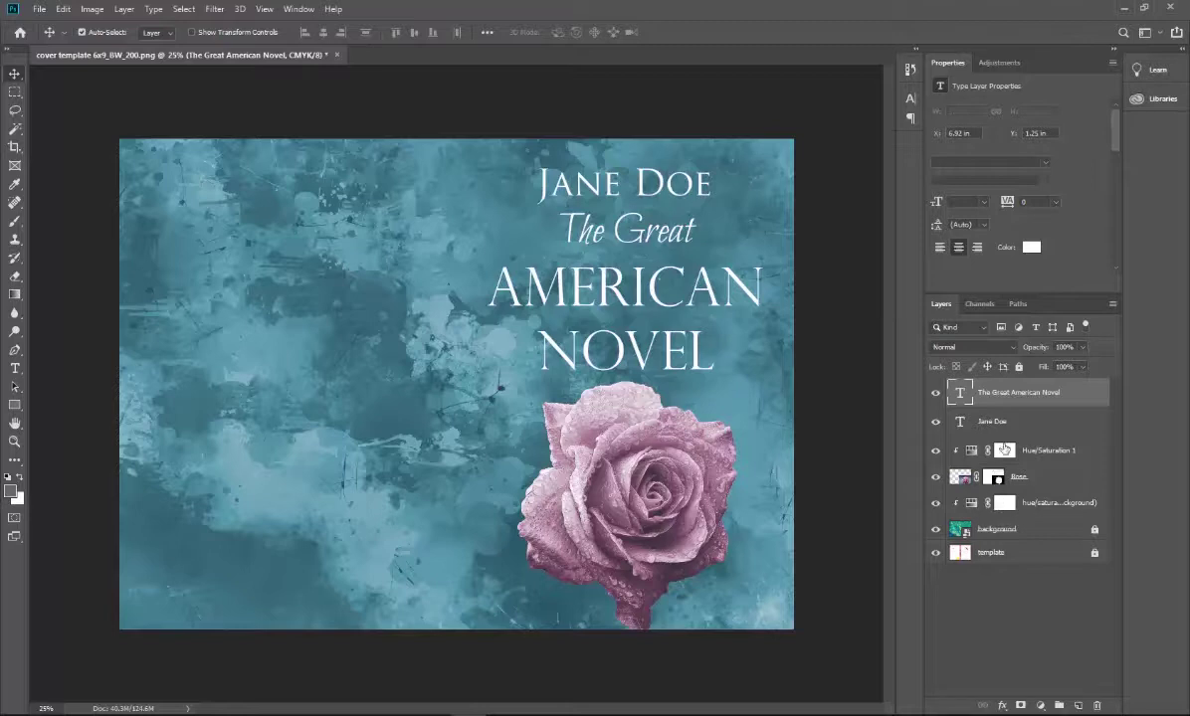
click(937, 554)
click(936, 529)
Try black (000000) as the text colour for both the title and author layers.
click(583, 199)
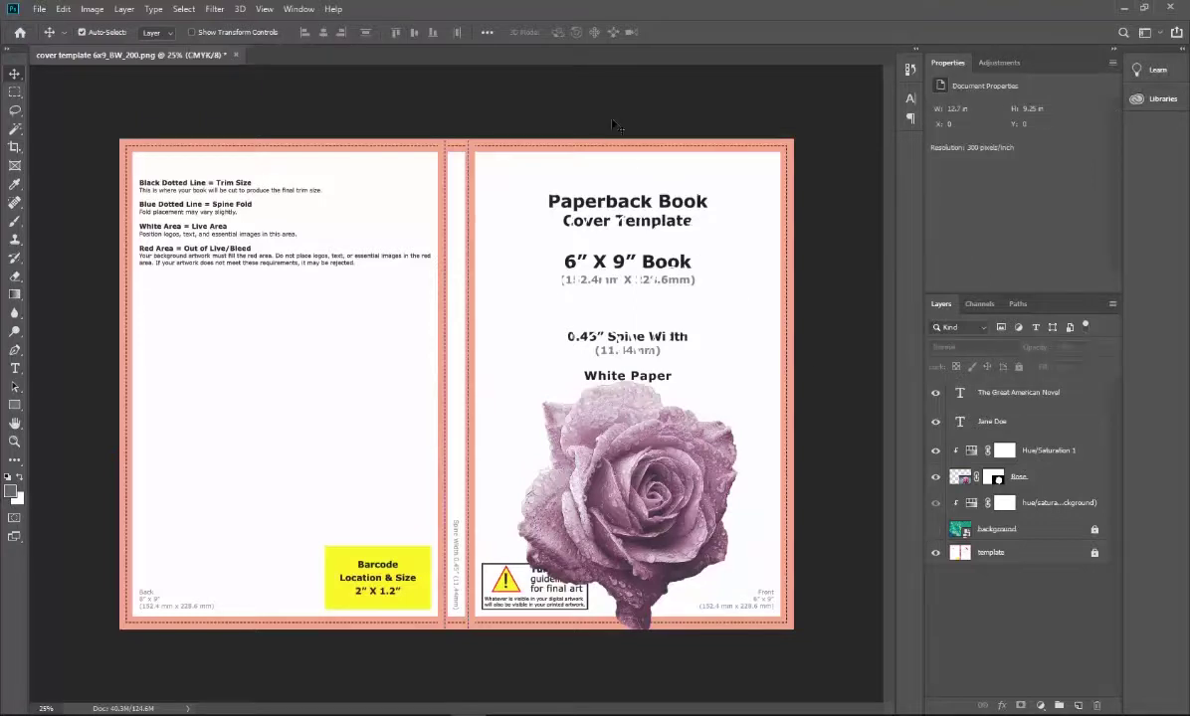
click(1018, 394)
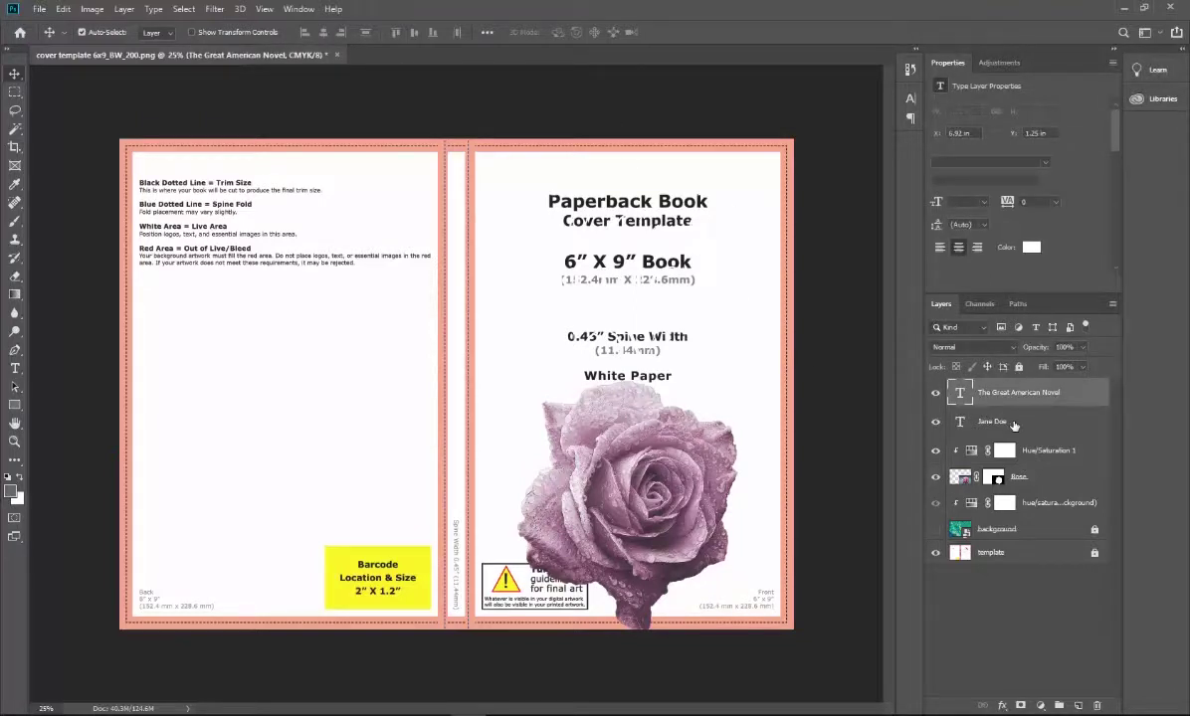
shift+click(1014, 424)
click(1031, 247)
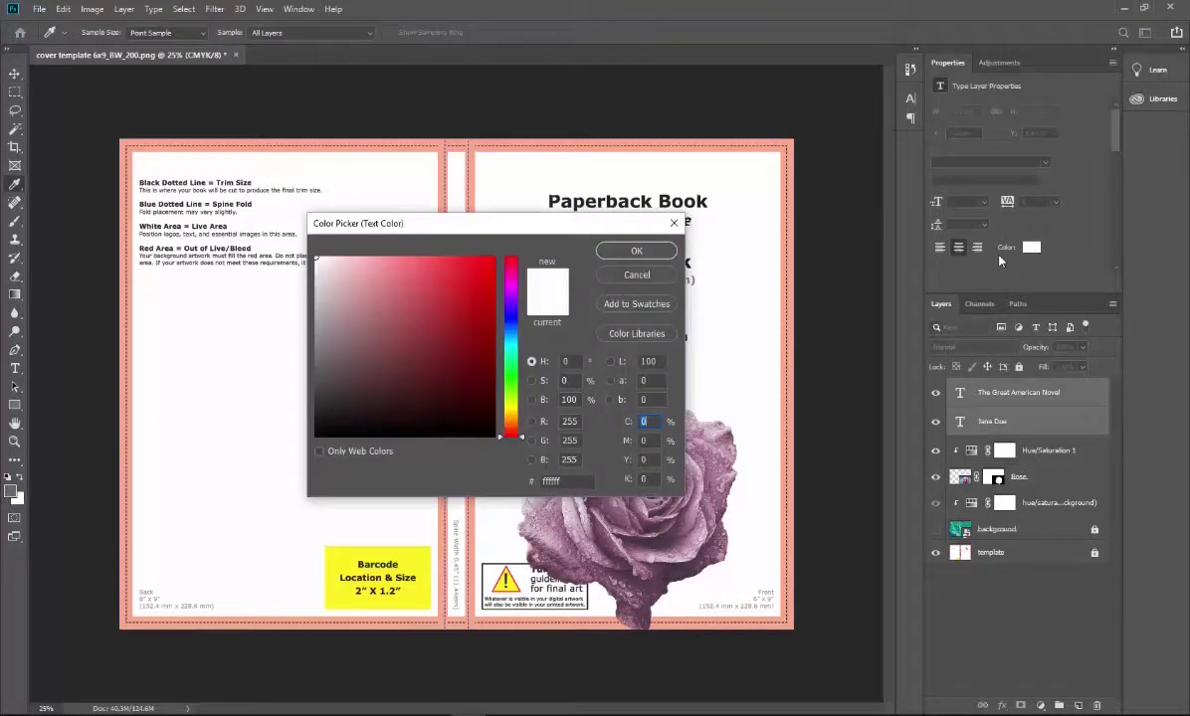
click(586, 481)
text(000000)
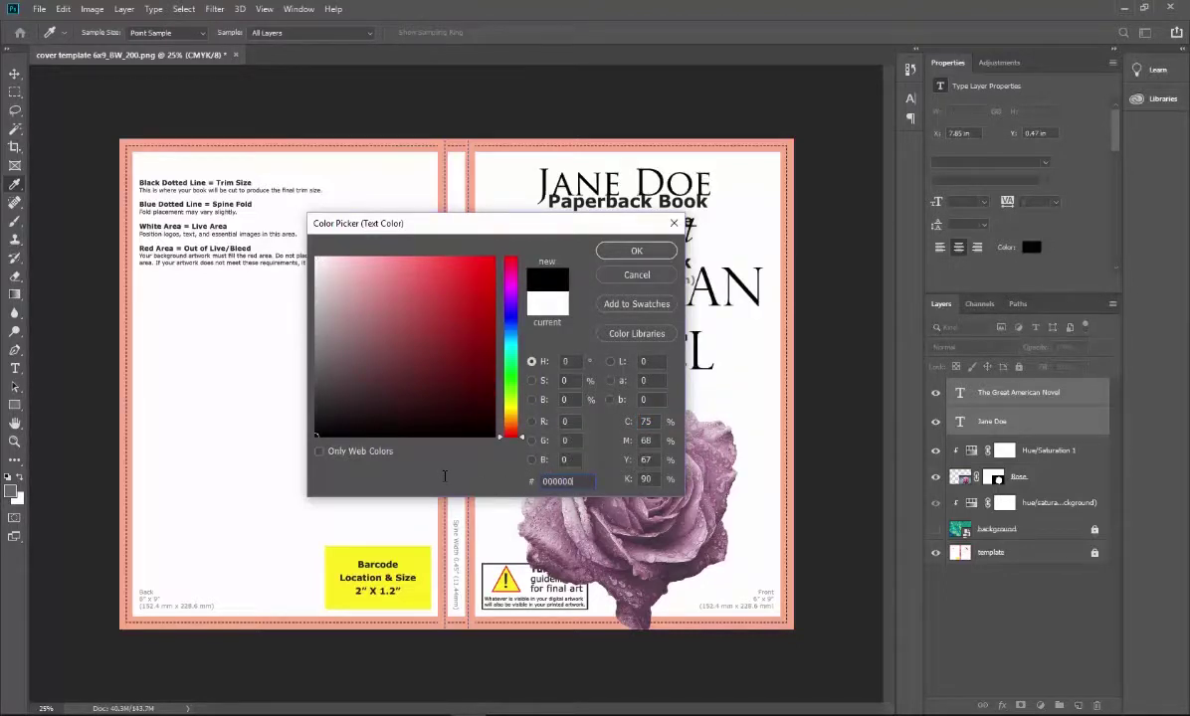
key(Return)
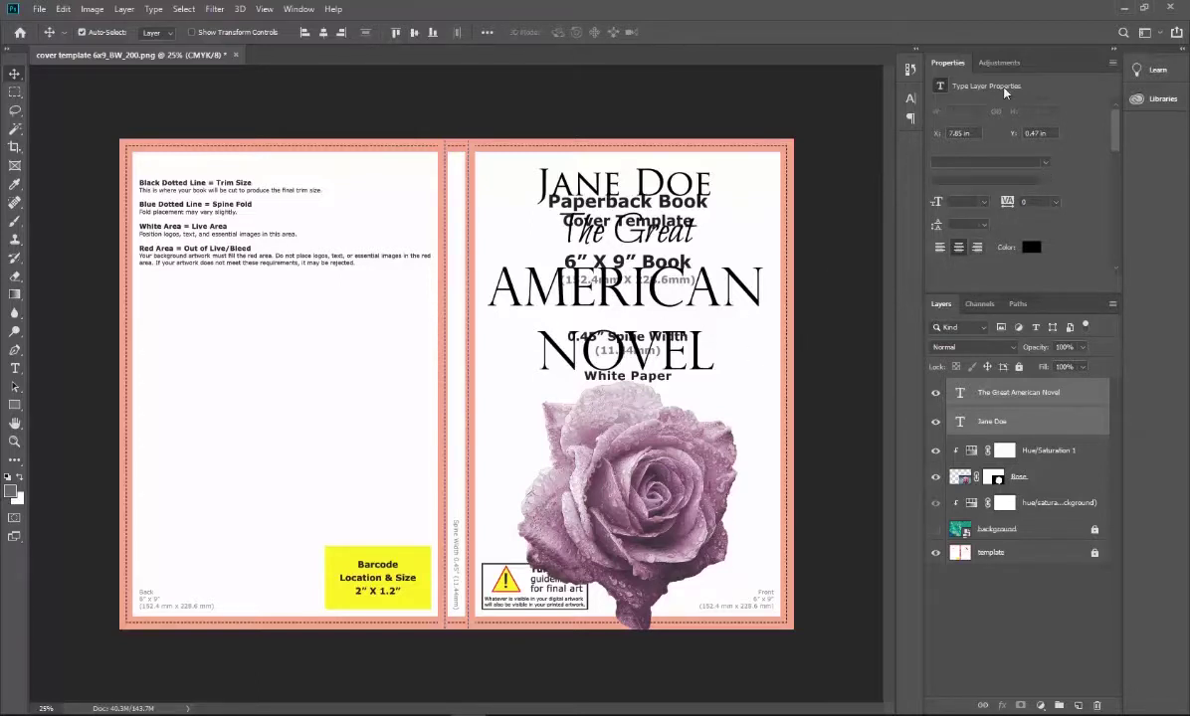
Revert the black colour trial in History and show the teal background again.
click(909, 69)
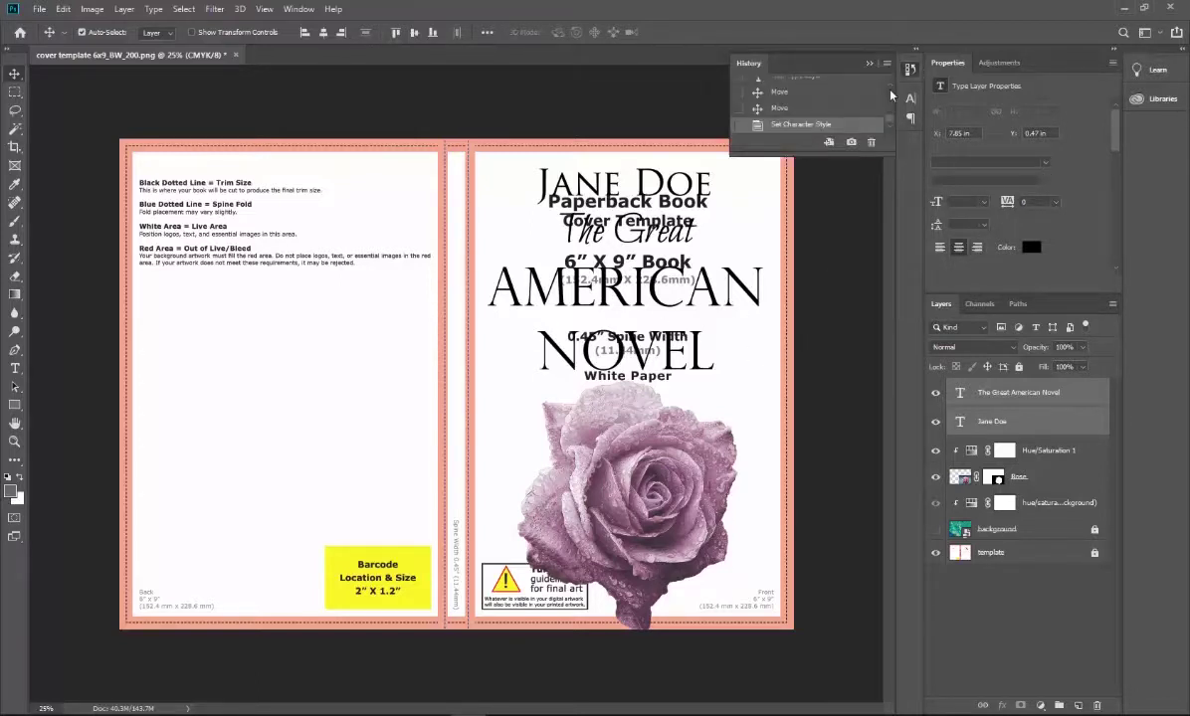
click(781, 108)
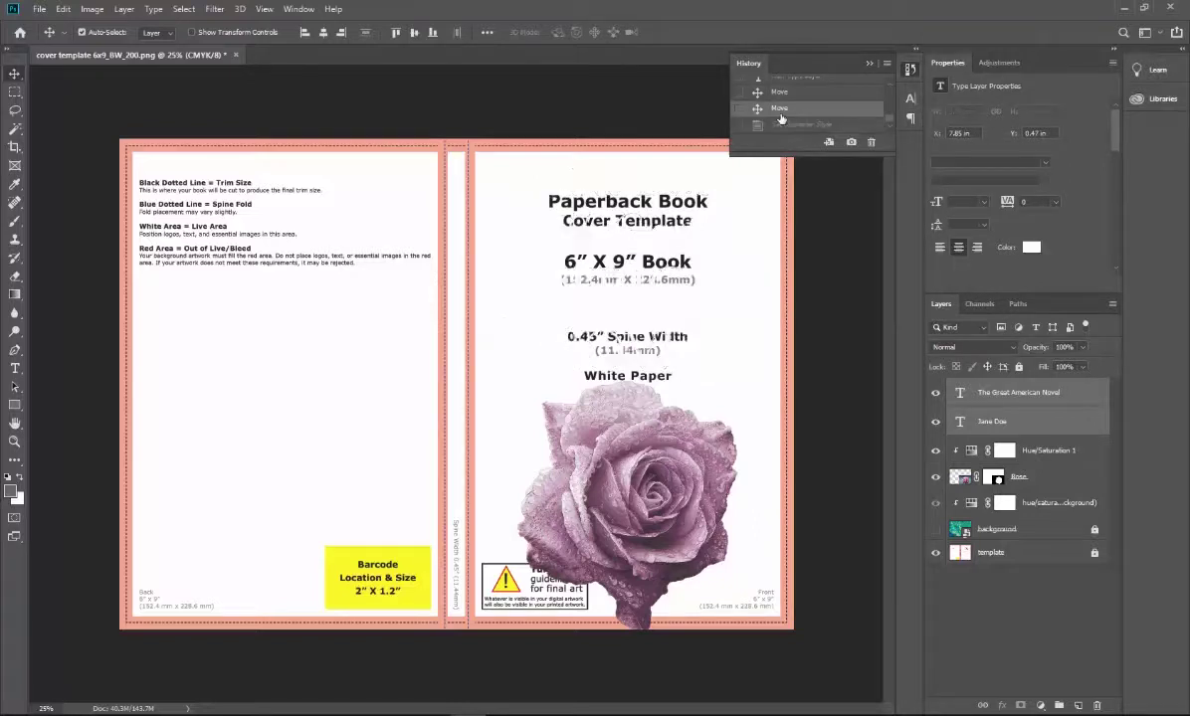
click(936, 531)
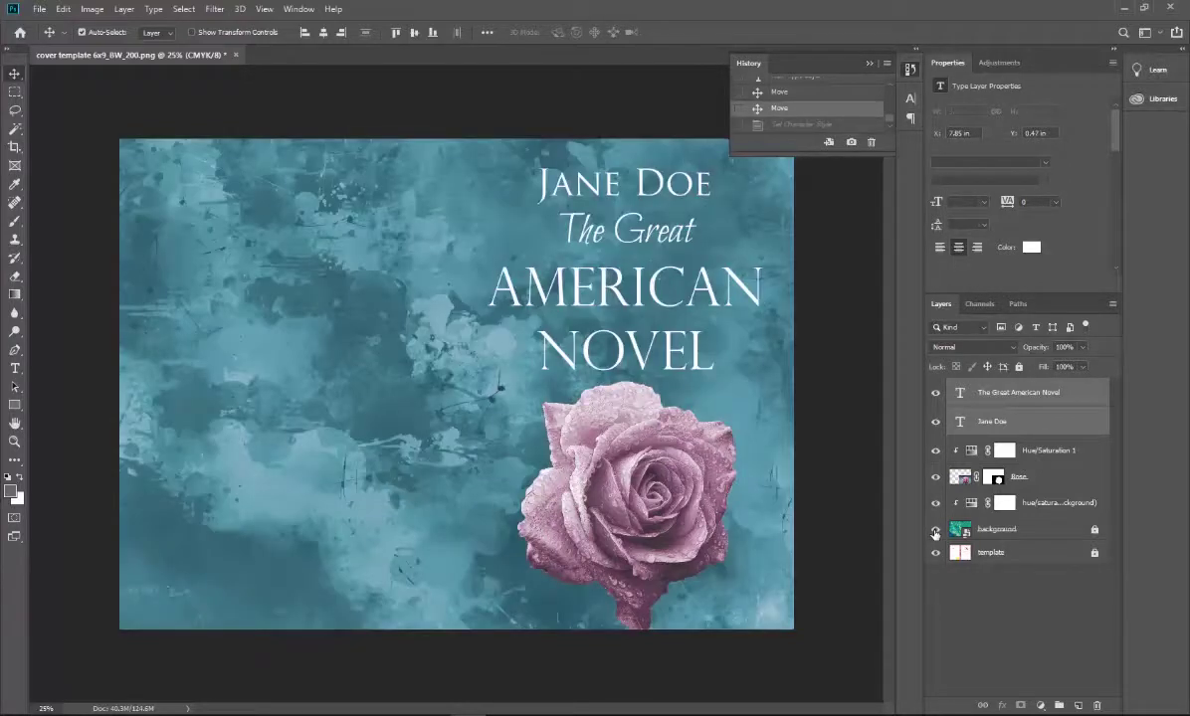
Give the title layer a lower-right Drop Shadow at 135° angle and 19 px distance.
click(870, 64)
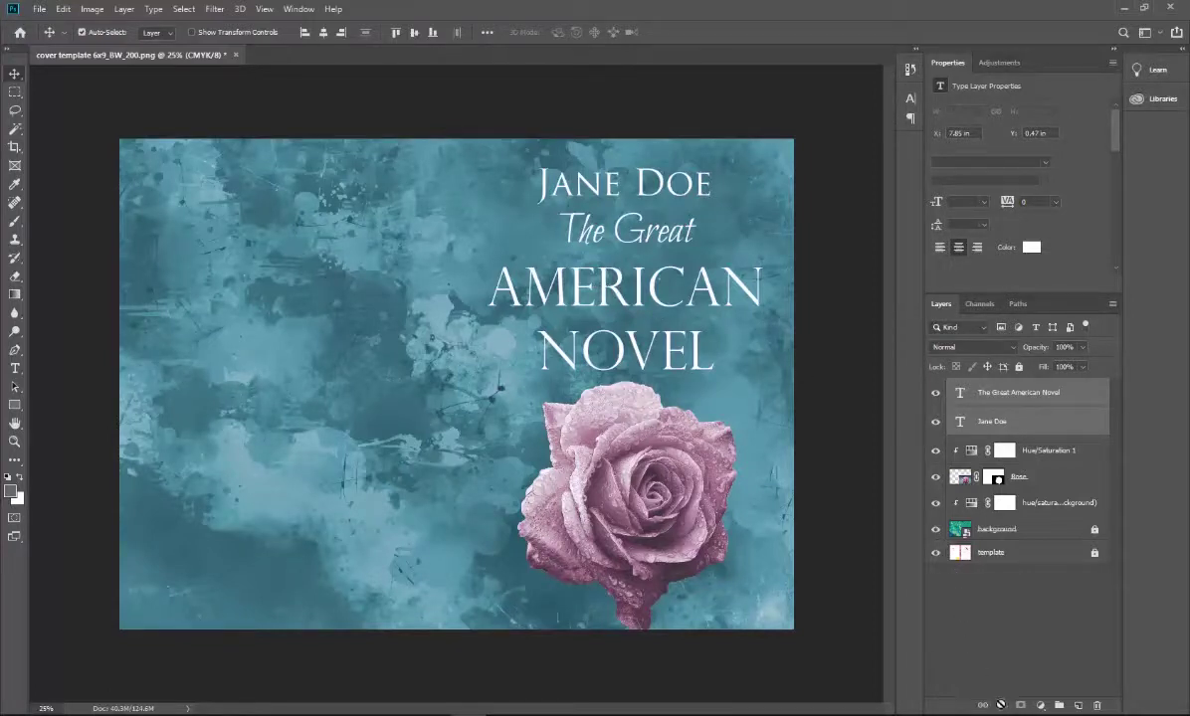
click(1015, 393)
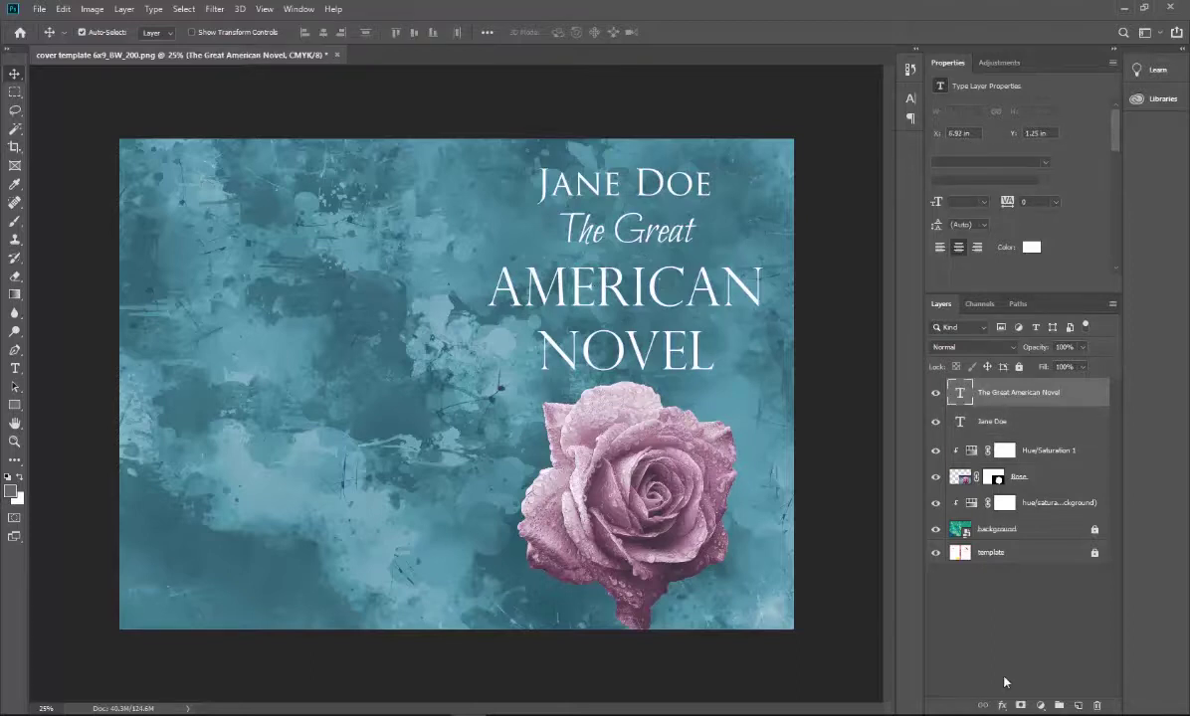
click(1002, 706)
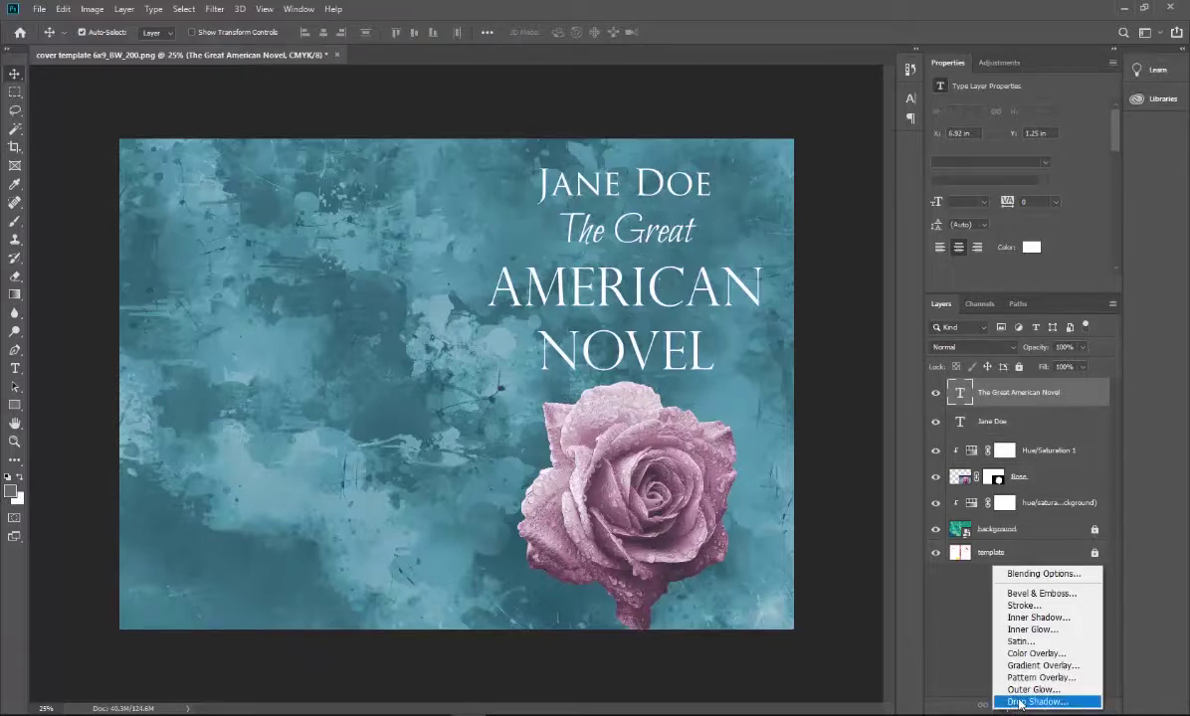
click(1030, 702)
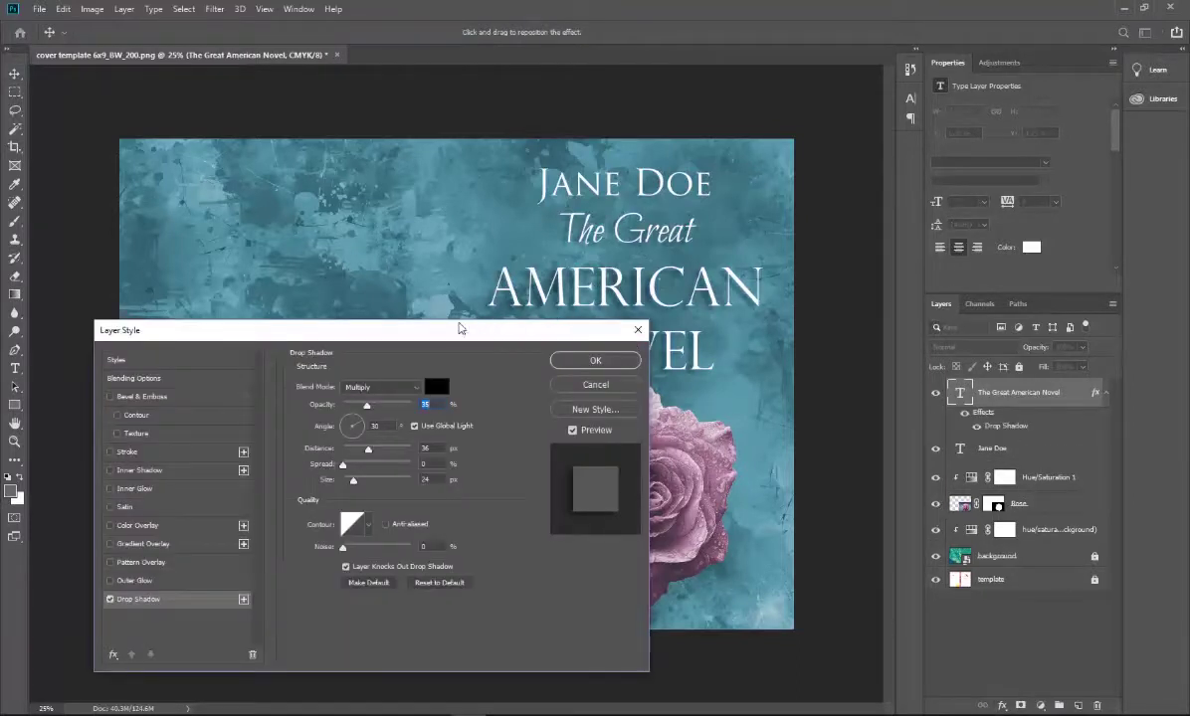
drag(405, 335, 377, 348)
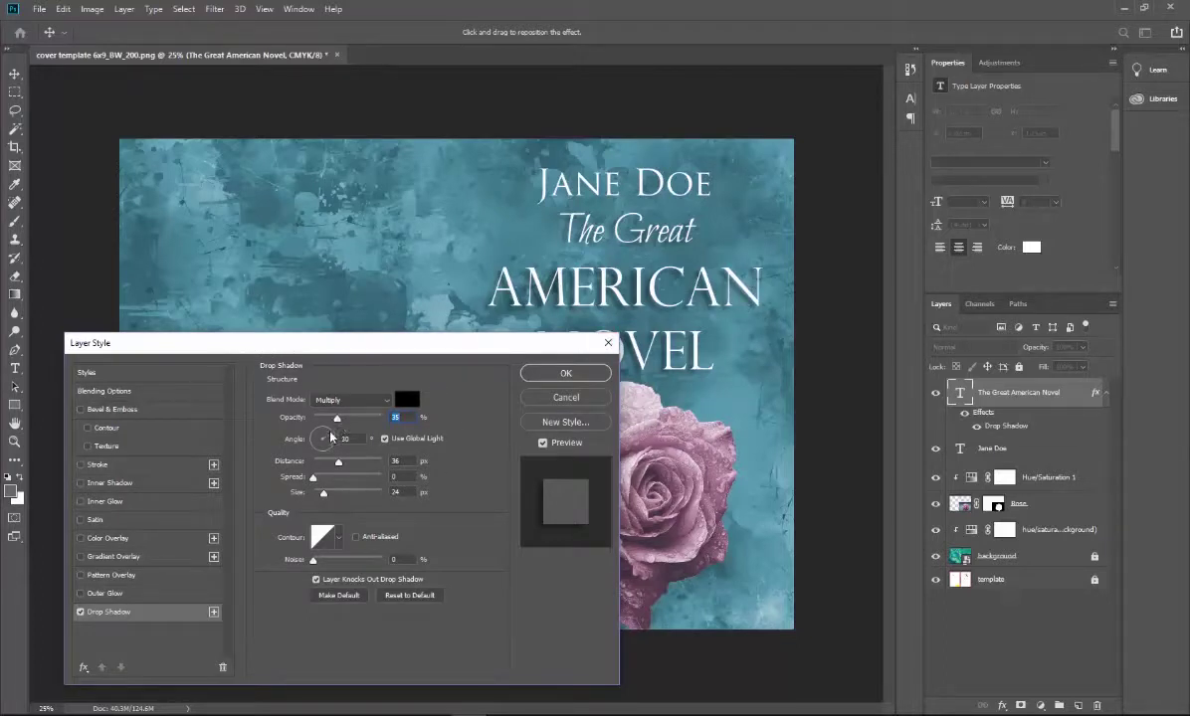
drag(335, 444, 303, 432)
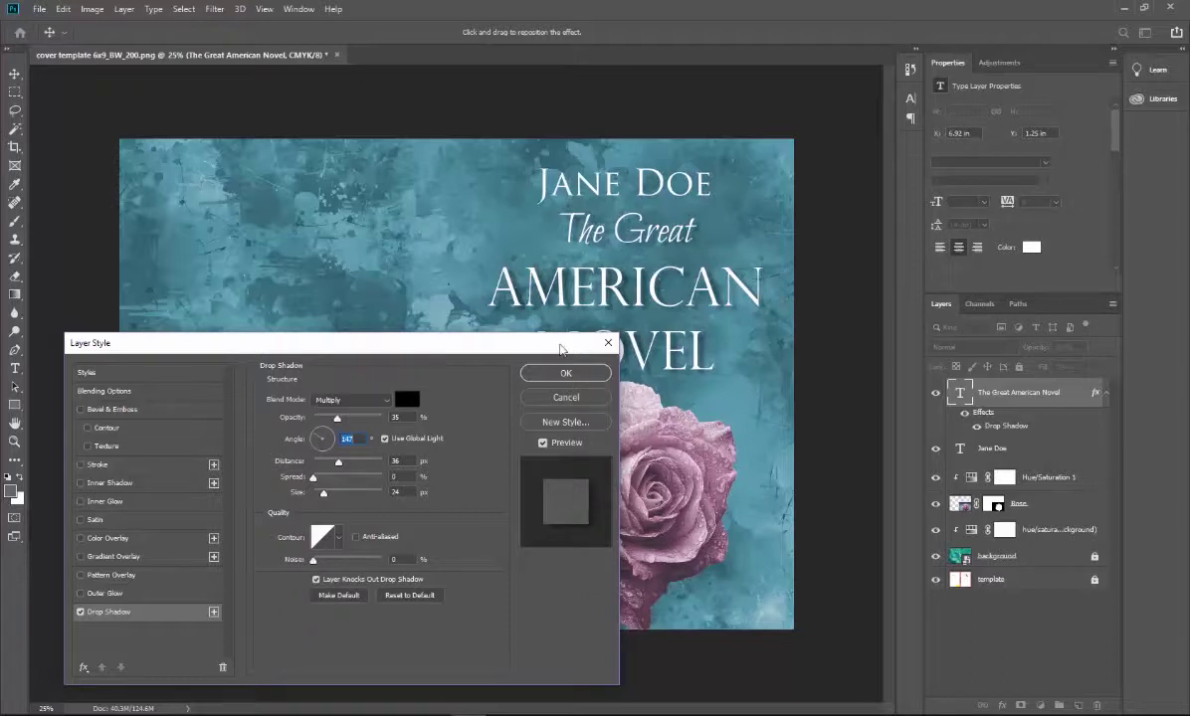
drag(339, 464, 335, 466)
click(565, 374)
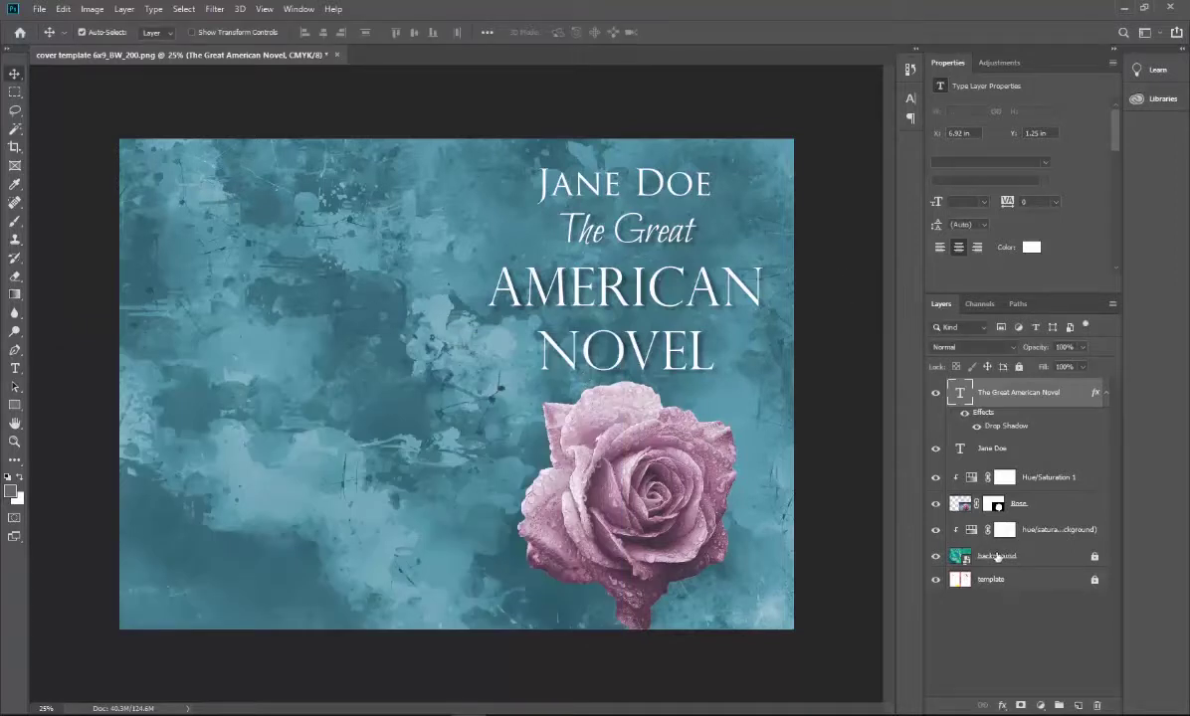
click(967, 414)
click(967, 414)
click(967, 414)
click(968, 414)
key(ctrl+plus)
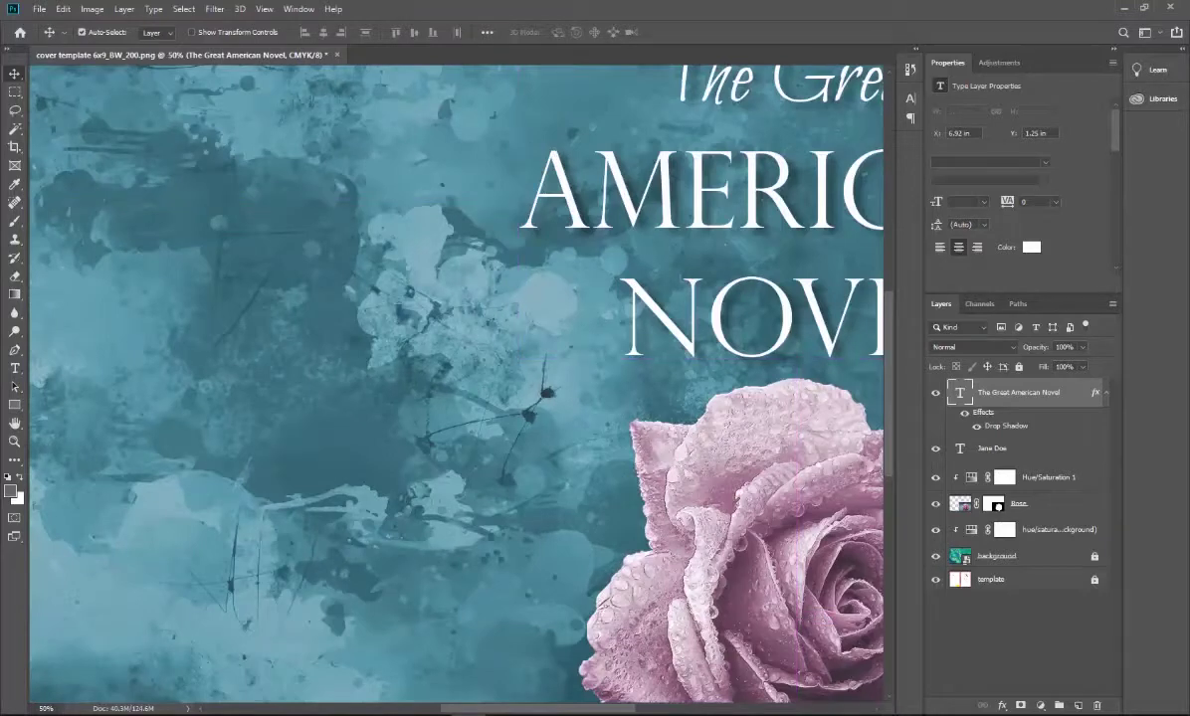
drag(580, 712, 697, 709)
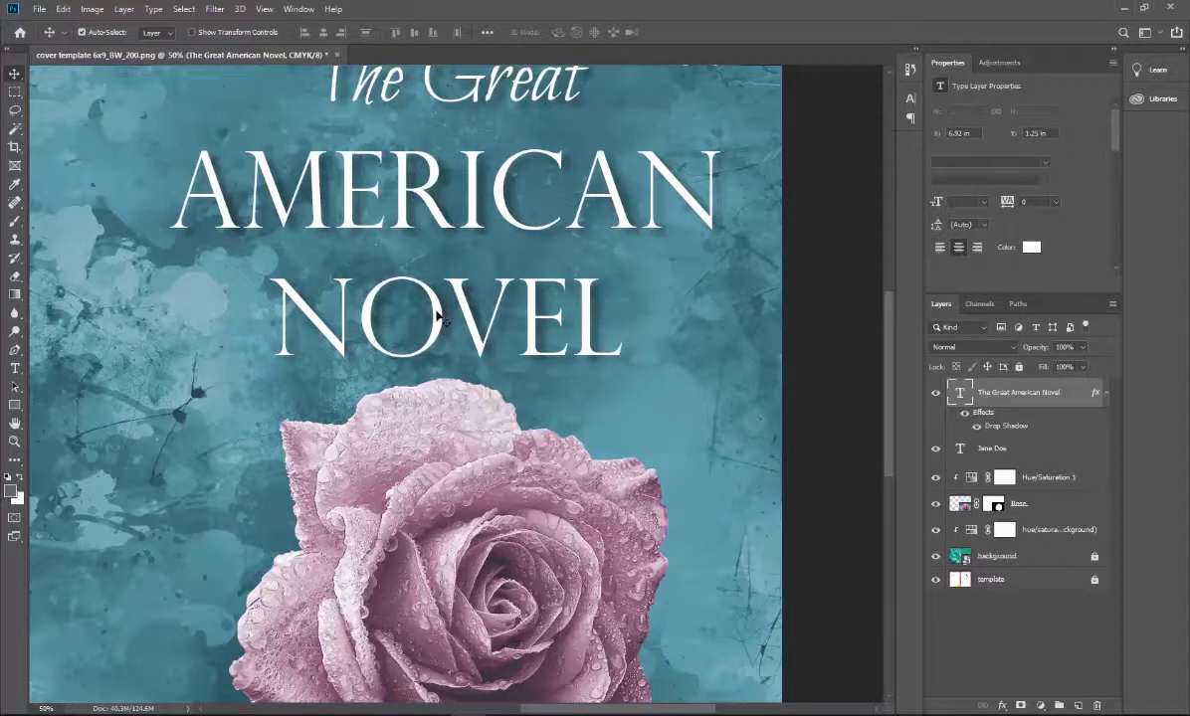
scroll(527, 313, up, 5)
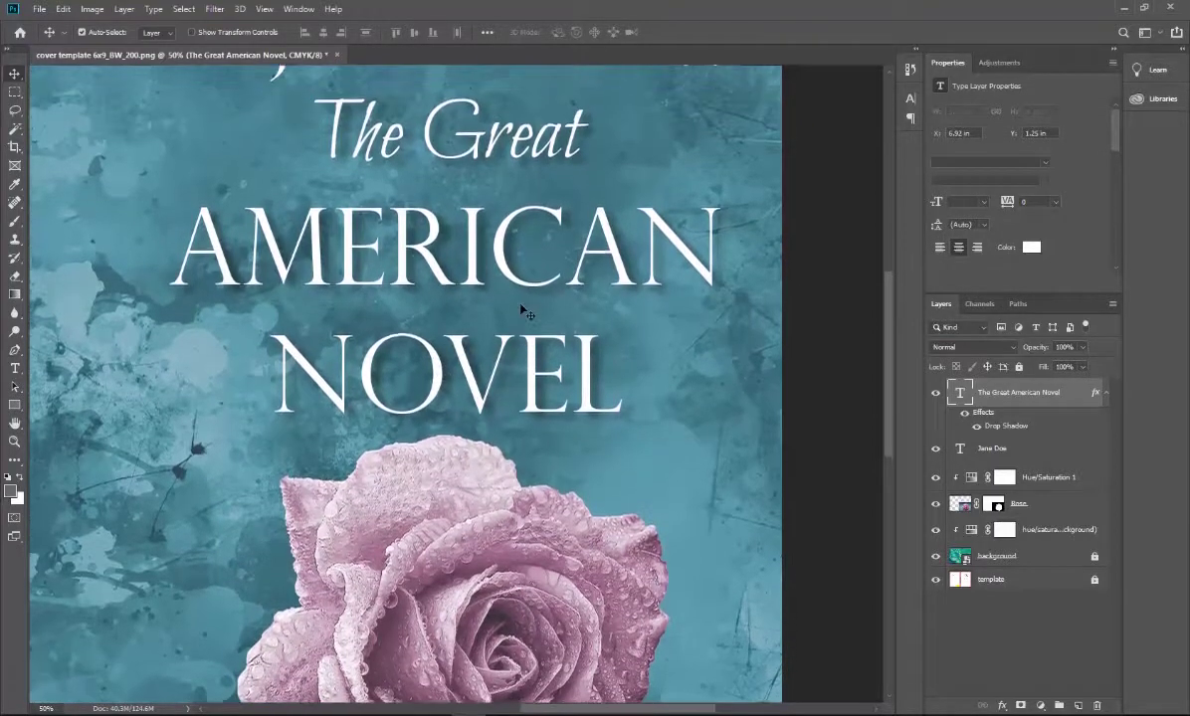
scroll(521, 310, up, 2)
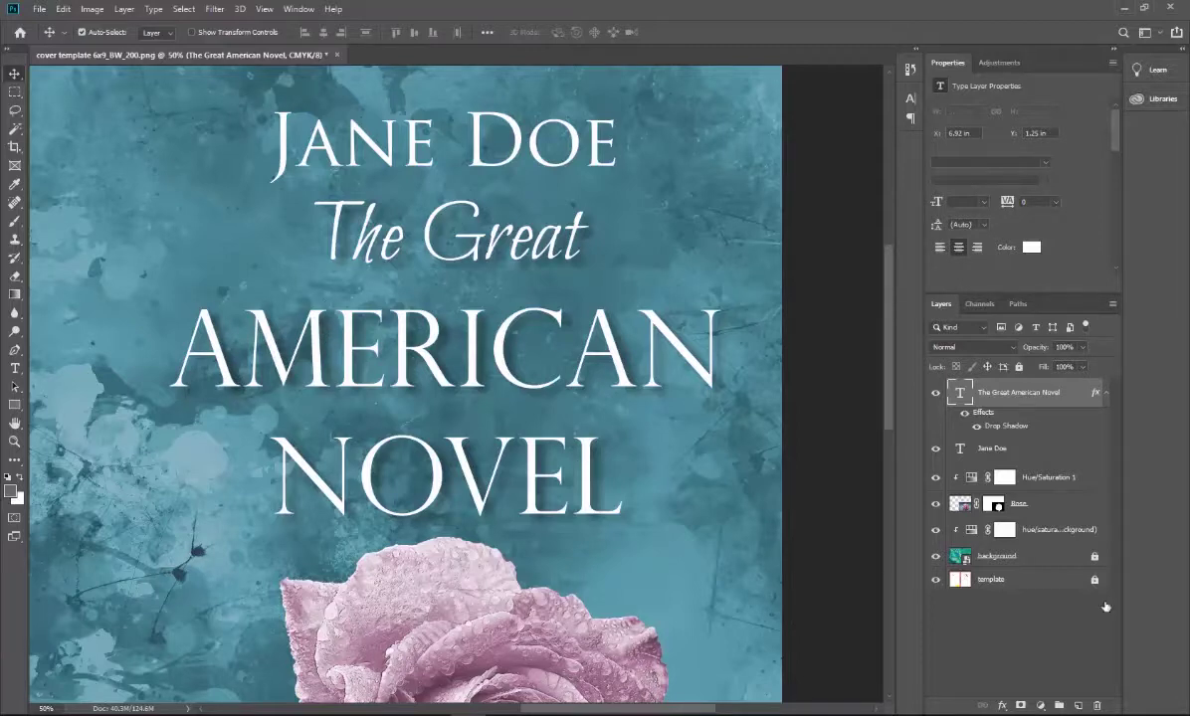
Rename the title layer 'Front Cover Title' and the author layer 'Front Cover Author'.
click(15, 129)
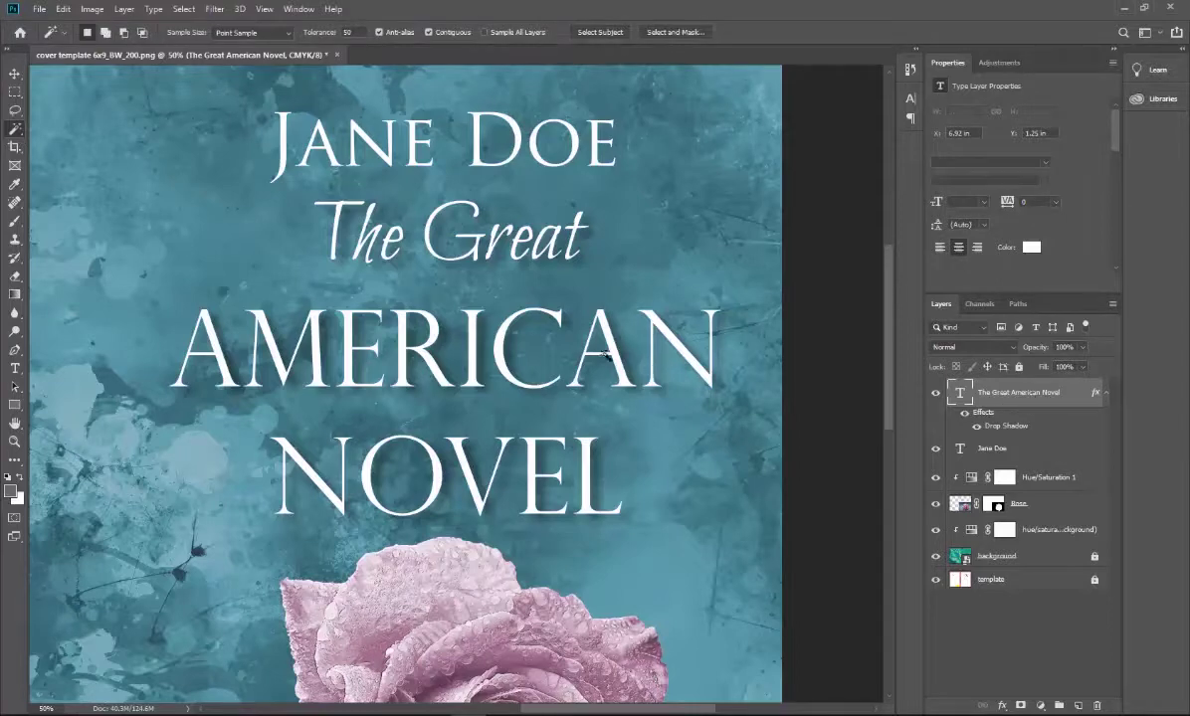
double_click(1034, 393)
text(Front Cover Title)
click(995, 449)
double_click(995, 450)
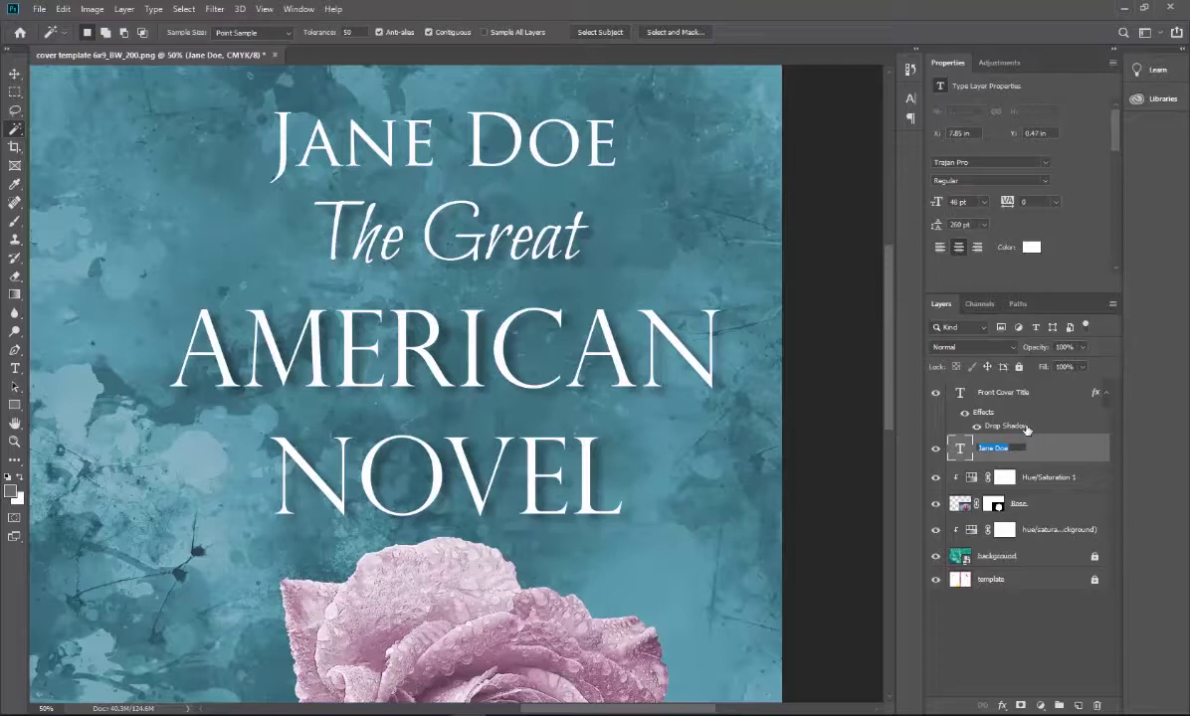
text(Front Cover Author)
key(Return)
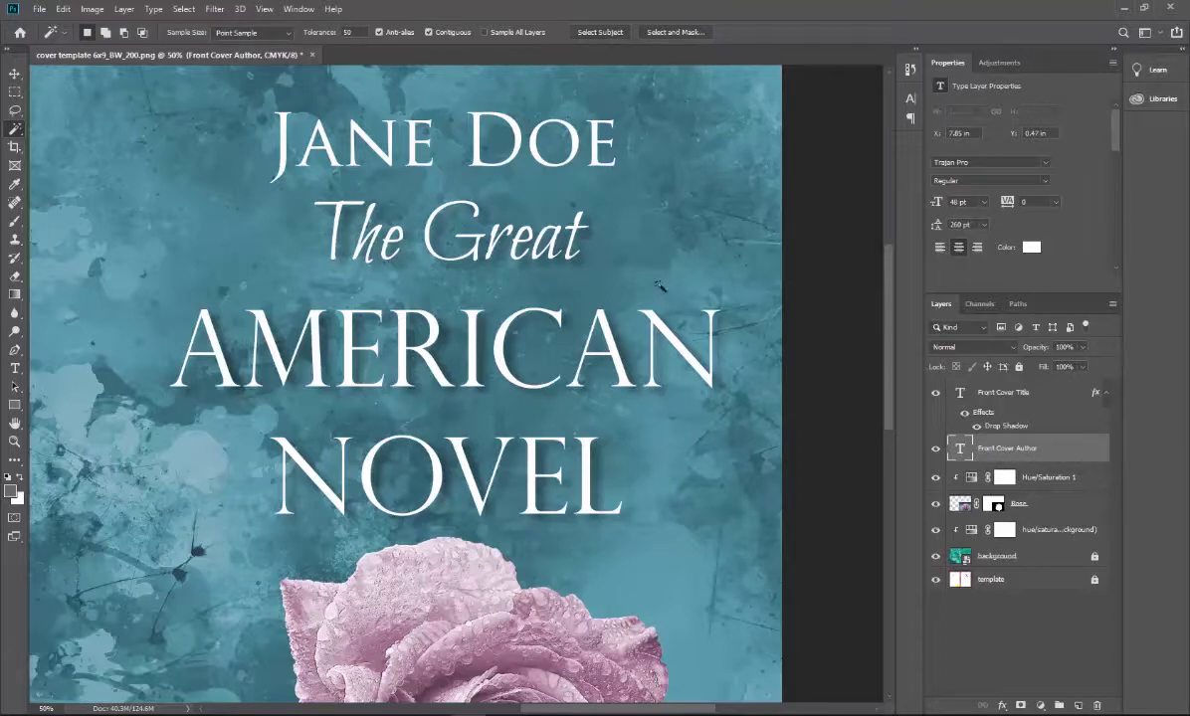
Select all the white title letters with the Magic Wand, Contiguous turned off.
click(1006, 394)
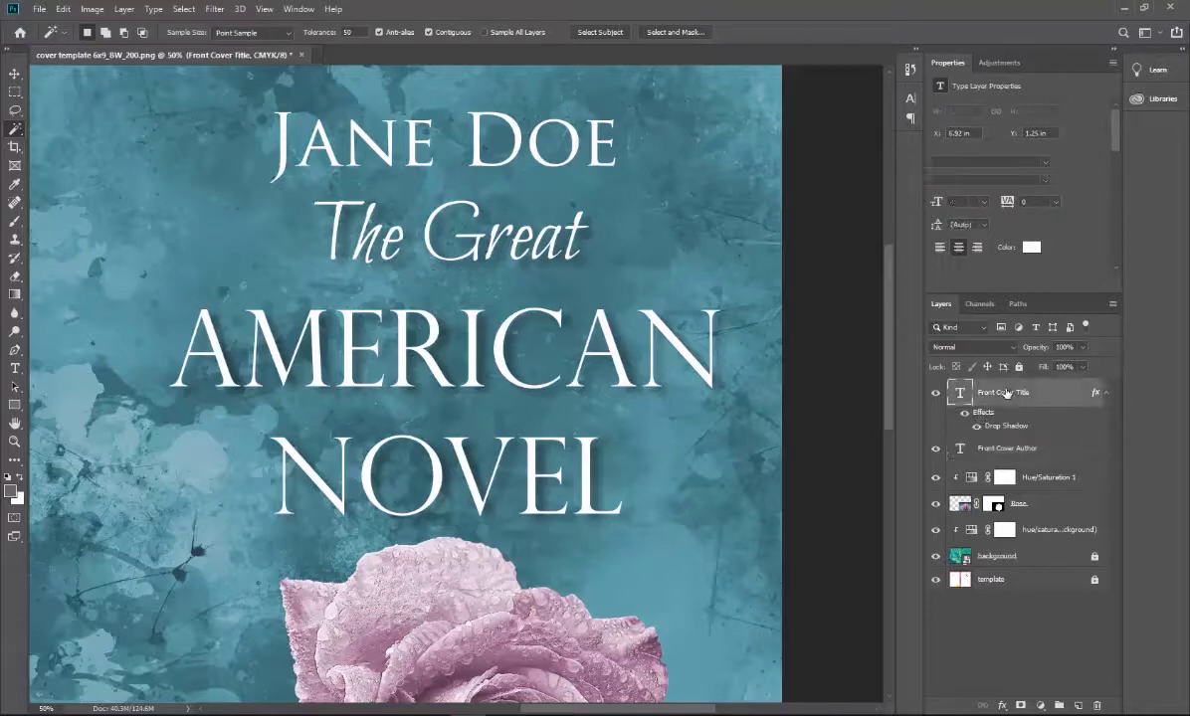
click(430, 33)
click(468, 342)
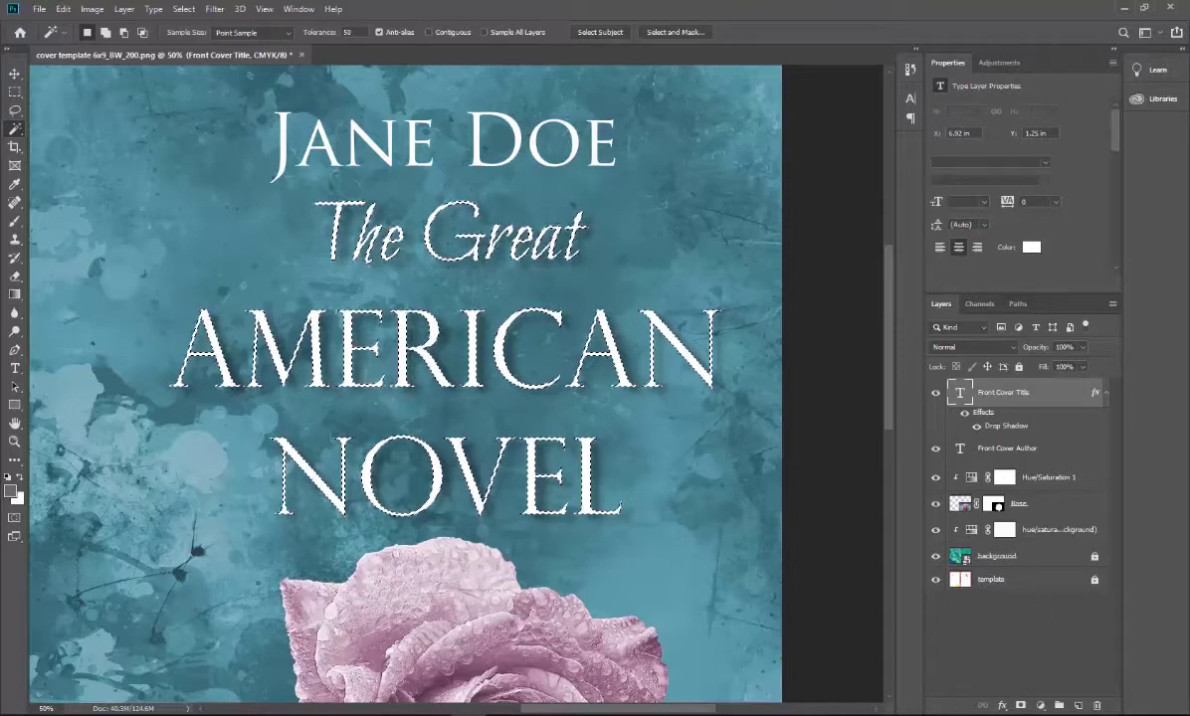
Fill the title selection with a light stone-like Pattern Fill layer at 200% scale.
click(1040, 706)
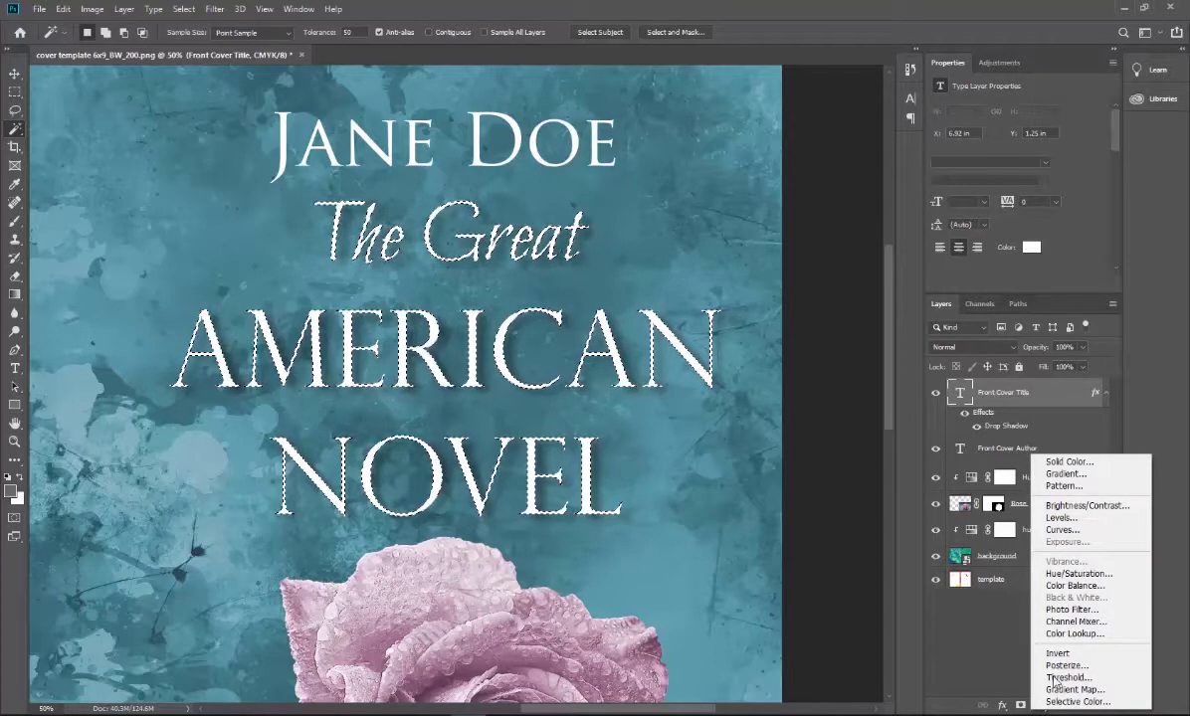
click(1081, 489)
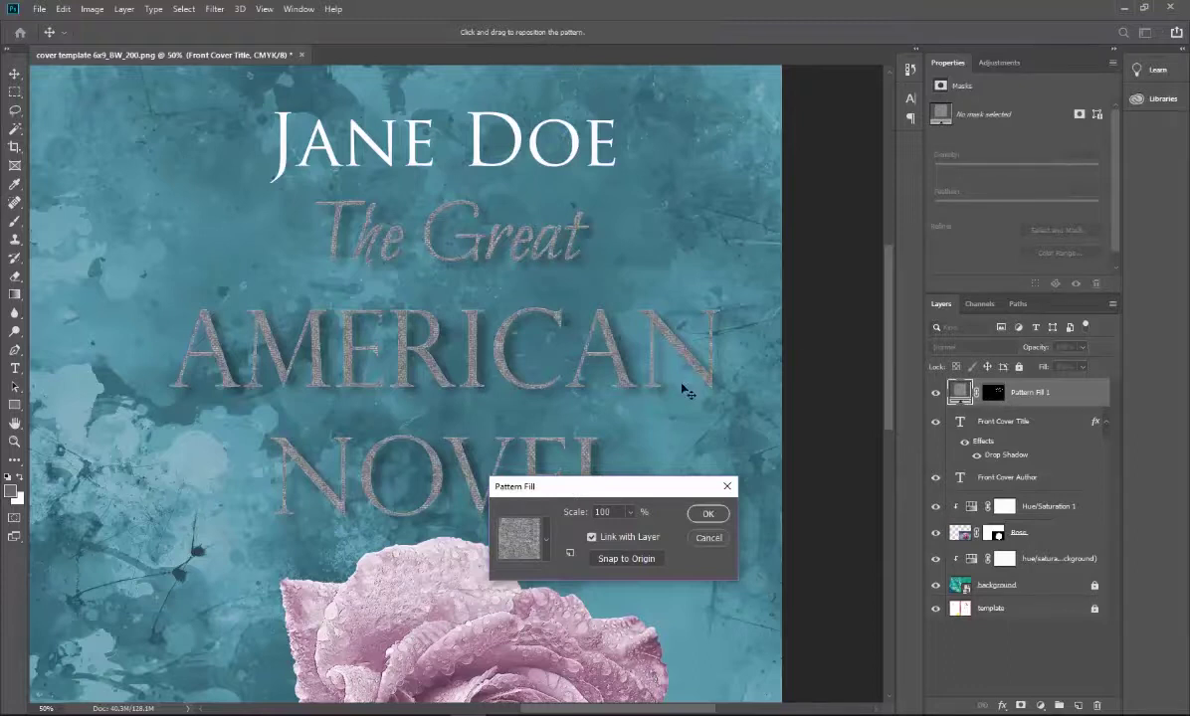
click(540, 545)
click(555, 613)
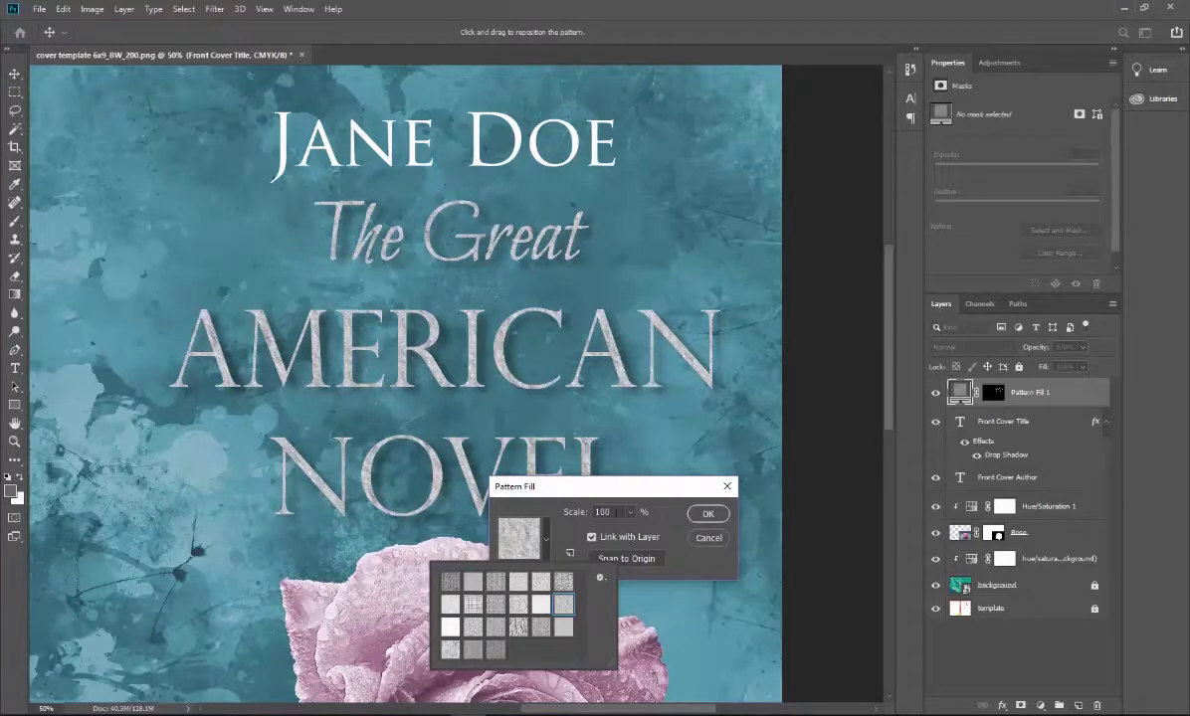
click(568, 478)
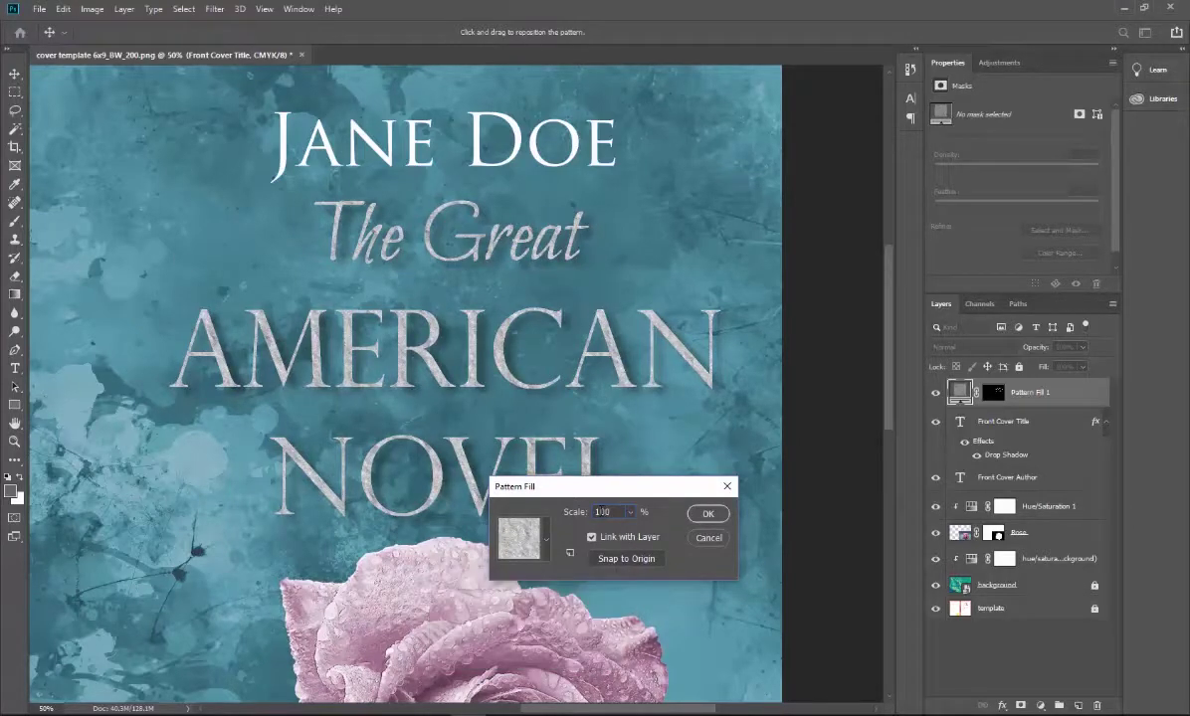
text(200)
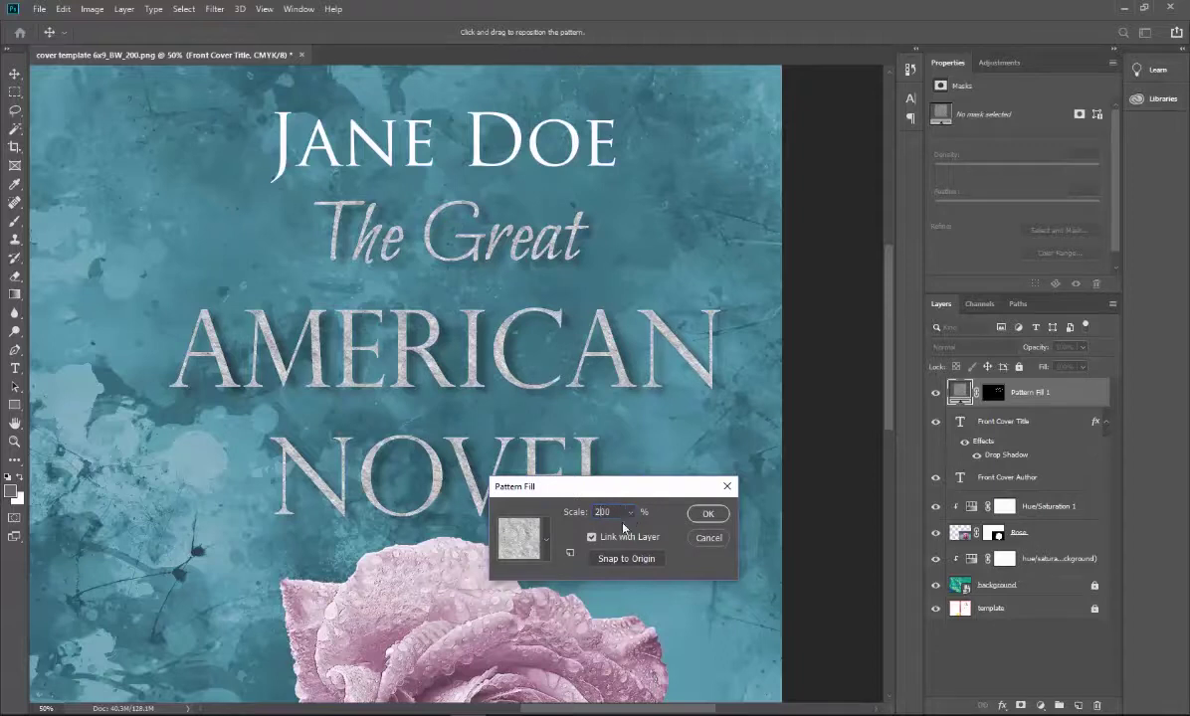
click(708, 513)
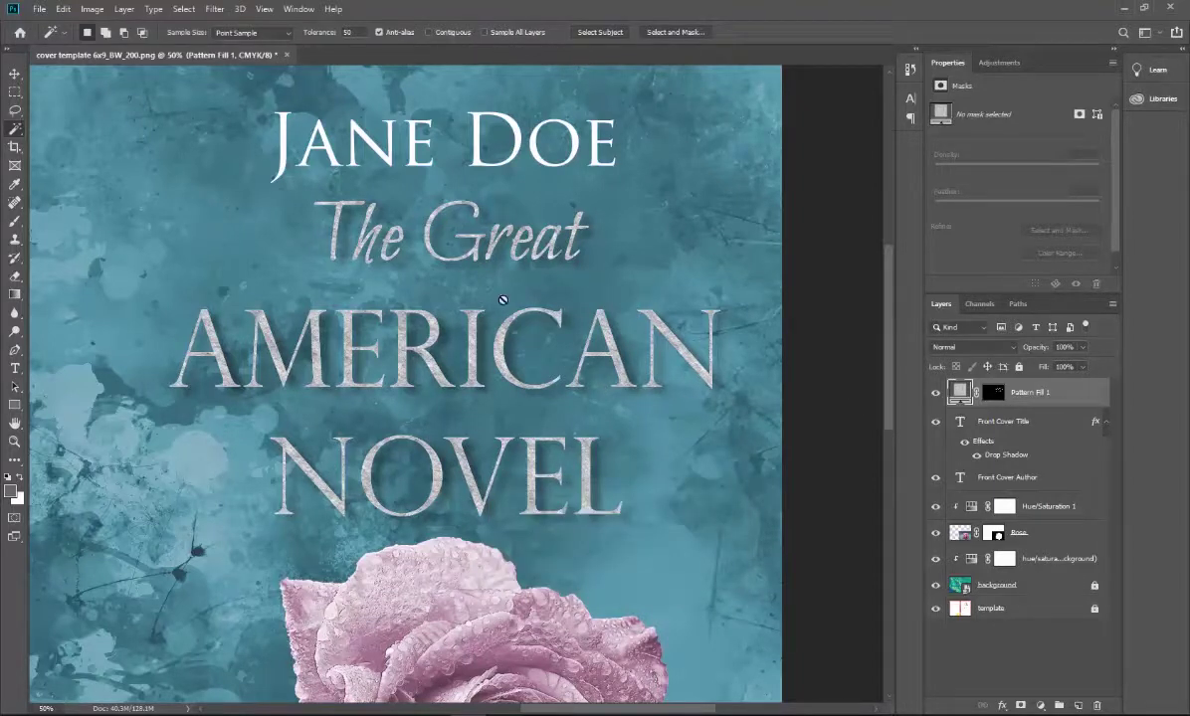
Place parchment-4111658.jpg as an embedded layer and copy the Pattern Fill 1 mask onto it.
click(42, 9)
click(76, 276)
double_click(497, 321)
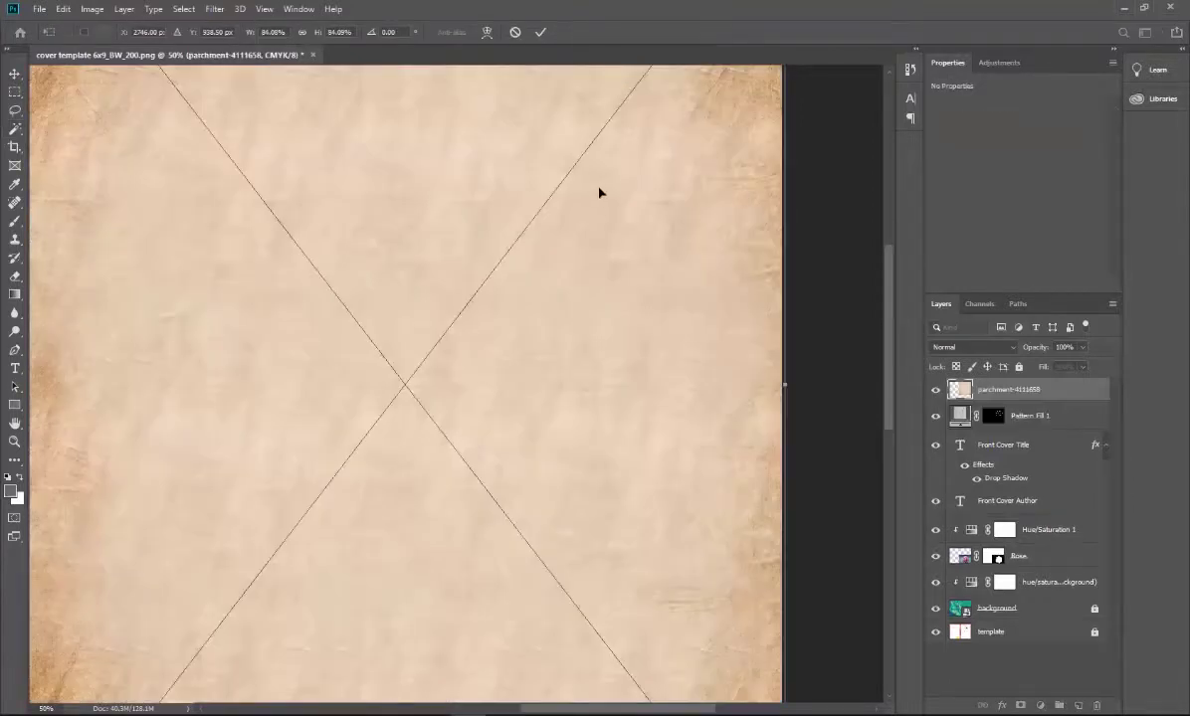
click(541, 32)
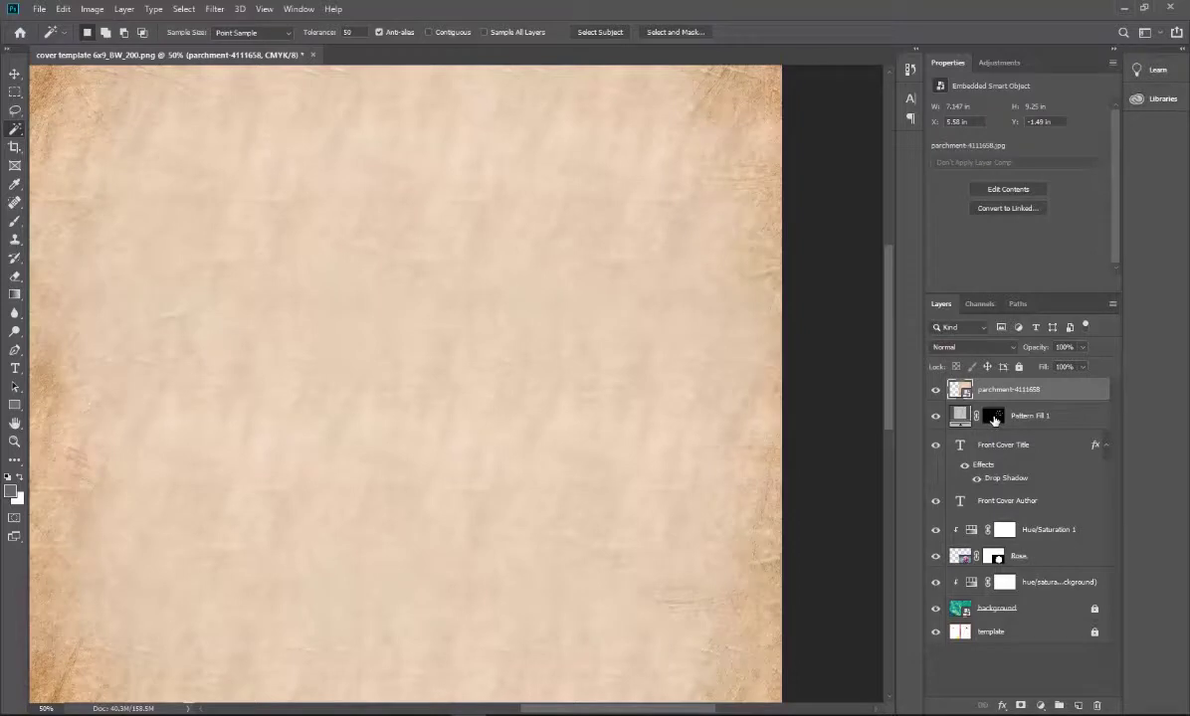
drag(993, 419, 1004, 396)
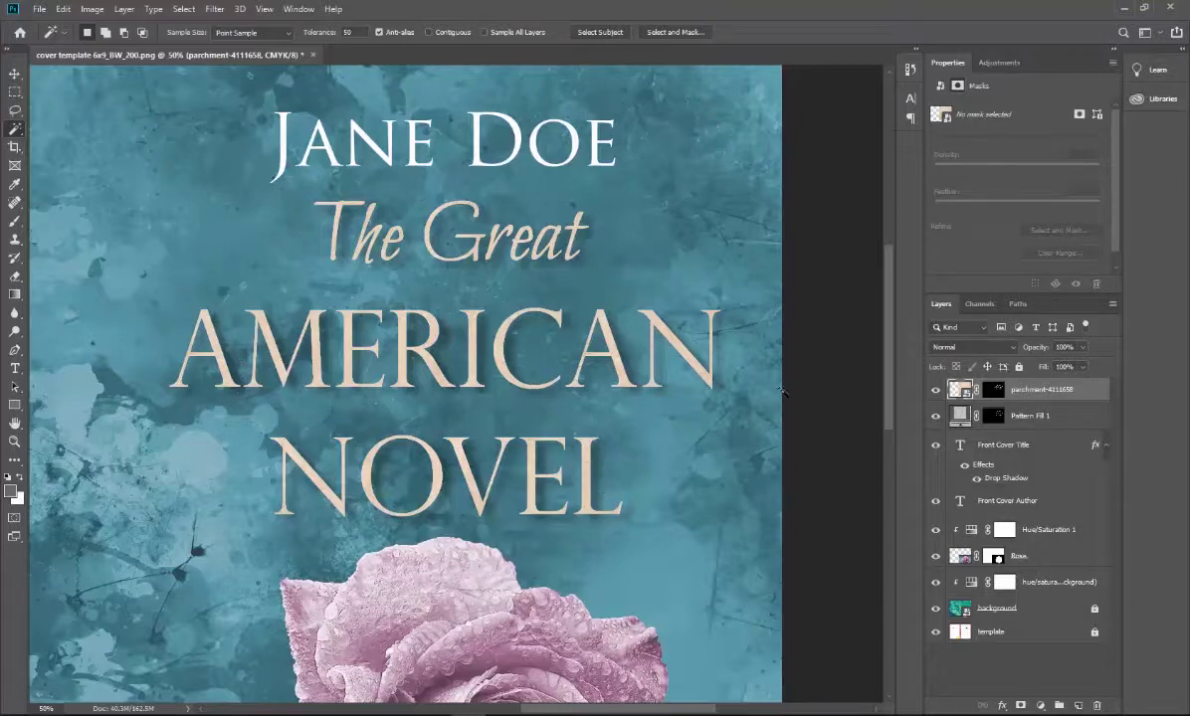
Delete the Pattern Fill 1 layer and zoom out to see the whole cover.
click(980, 410)
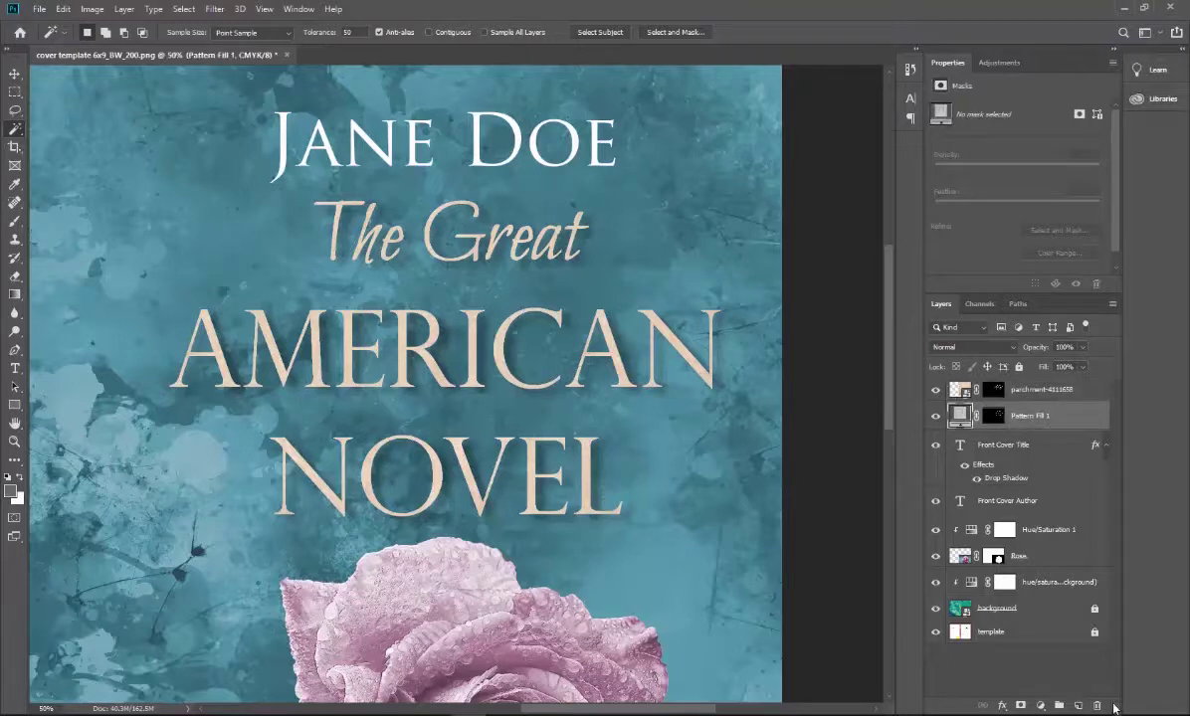
click(1099, 708)
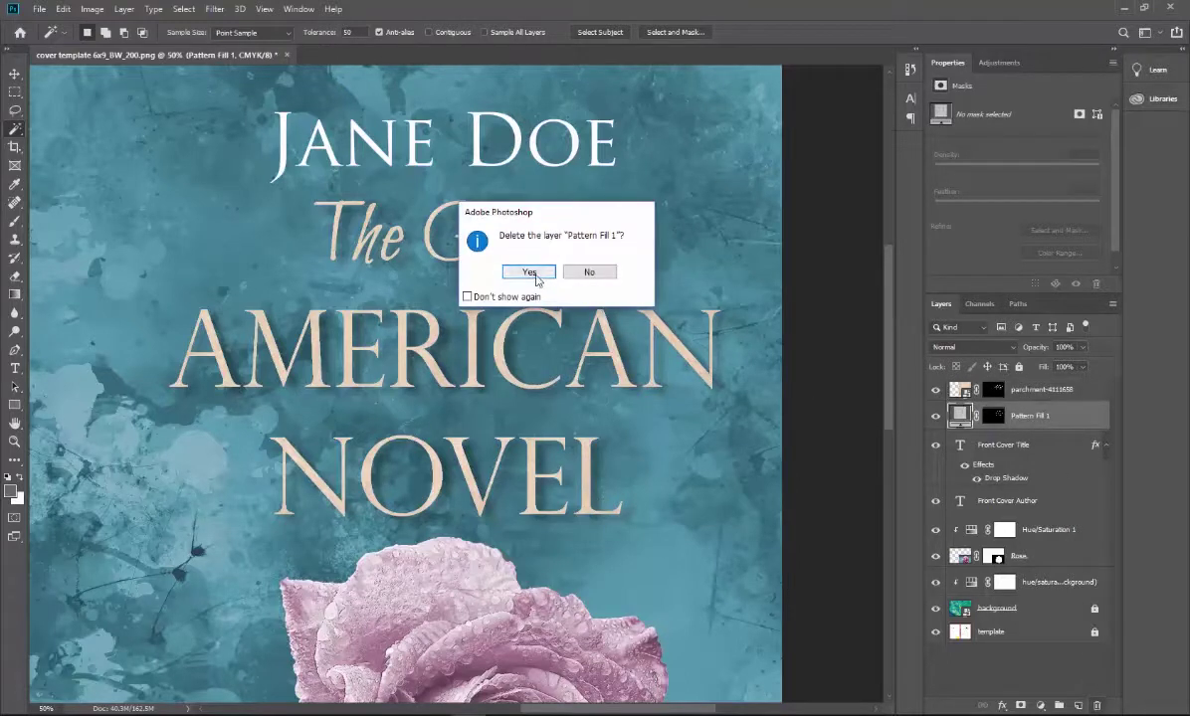
click(532, 268)
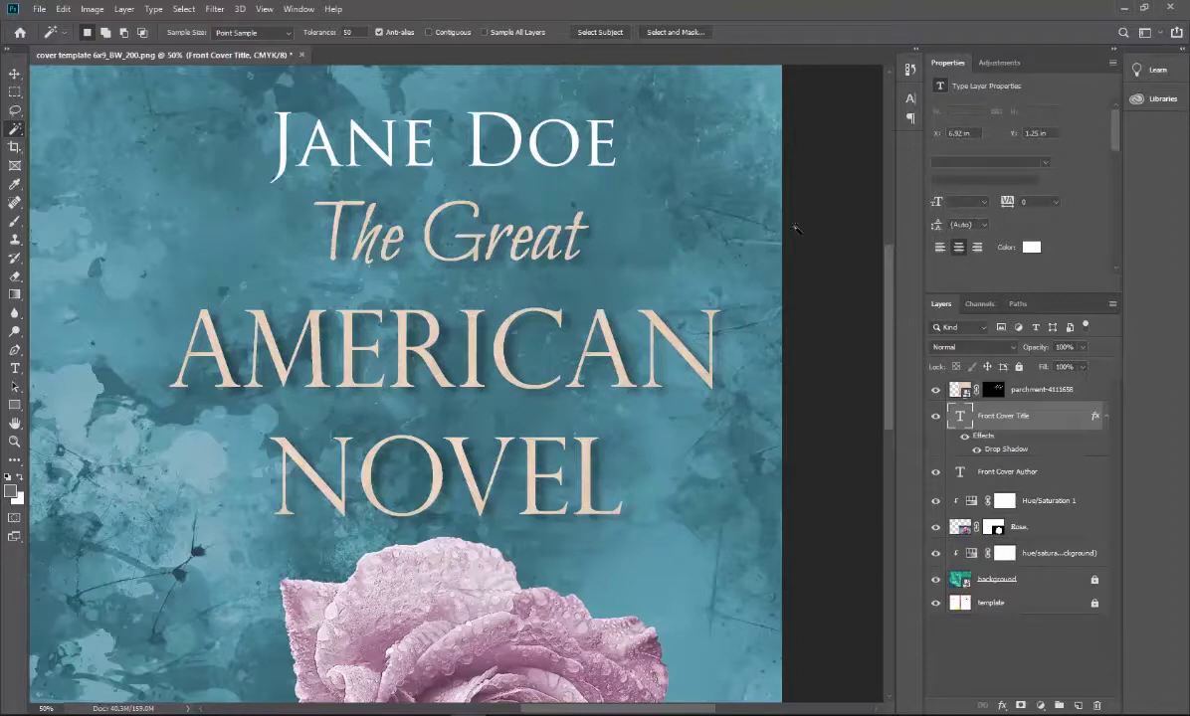
key(ctrl+minus)
key(ctrl+minus)
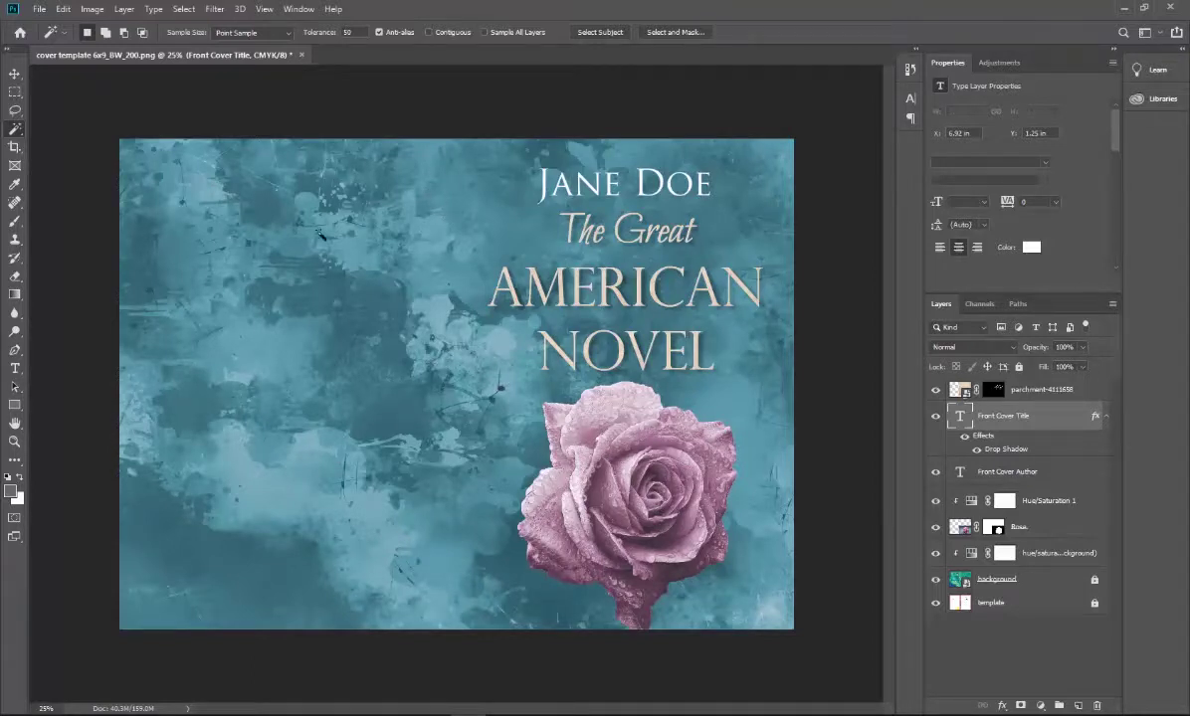
Hide the teal background and start a new black (000) text layer on the back cover.
click(936, 581)
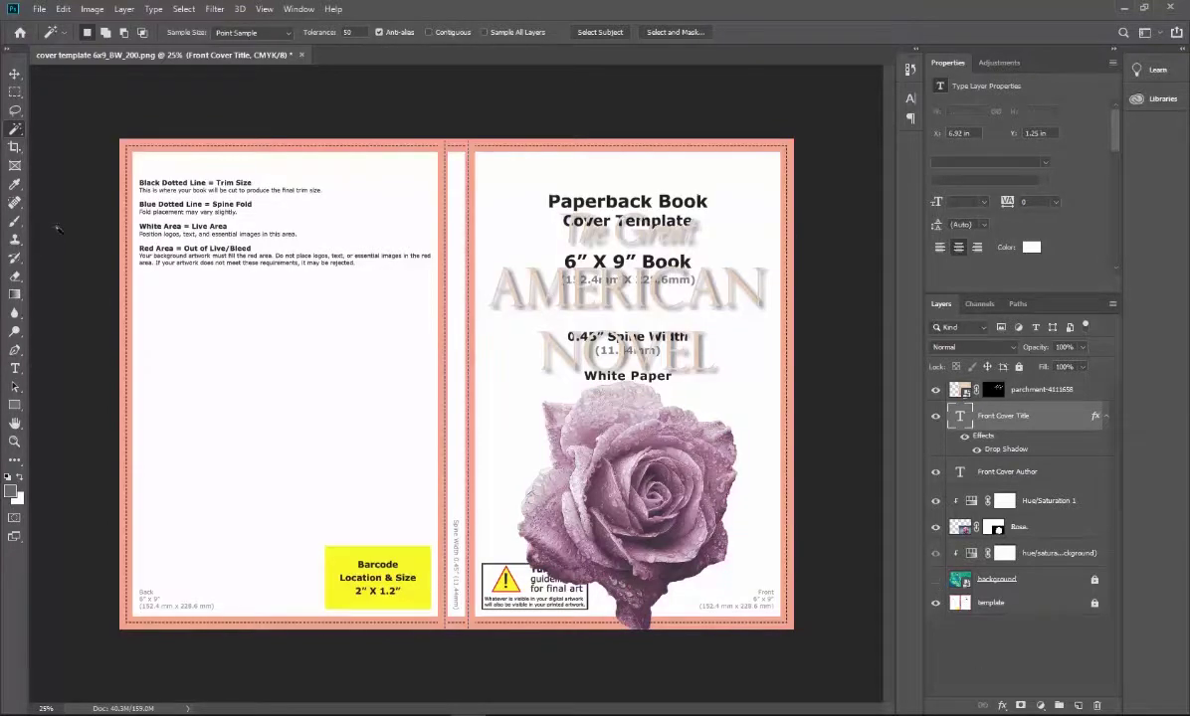
click(15, 368)
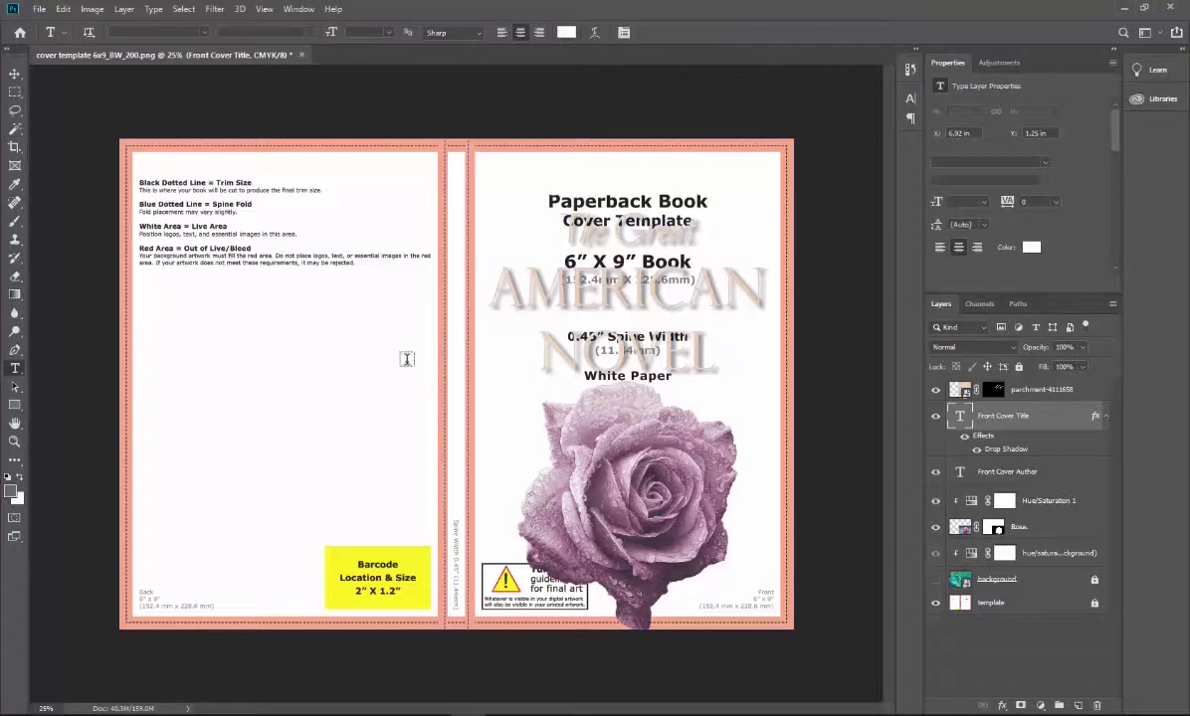
click(200, 346)
click(566, 32)
click(553, 481)
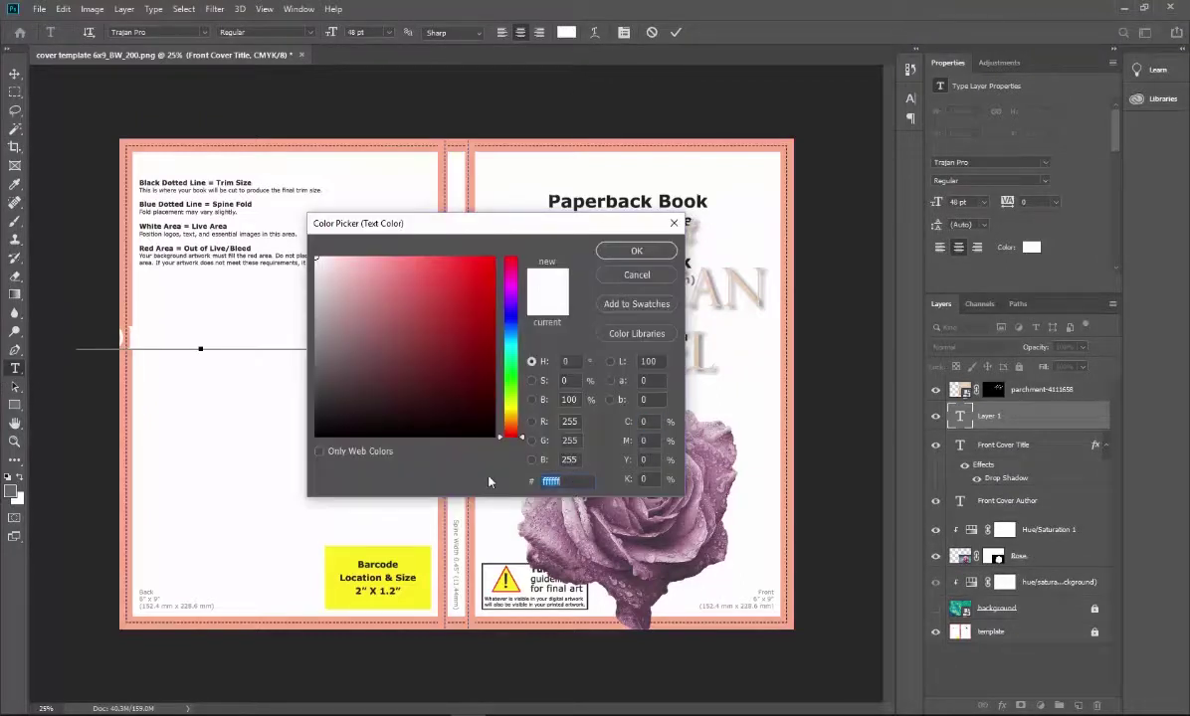
text(000000)
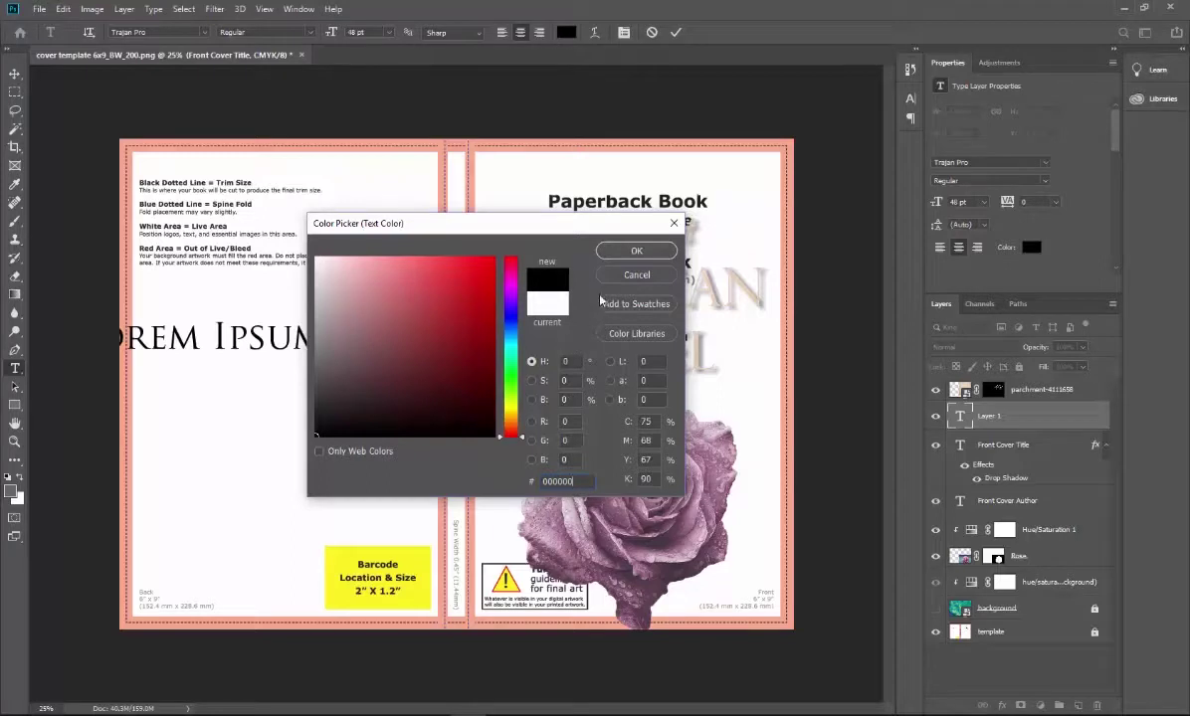
click(645, 250)
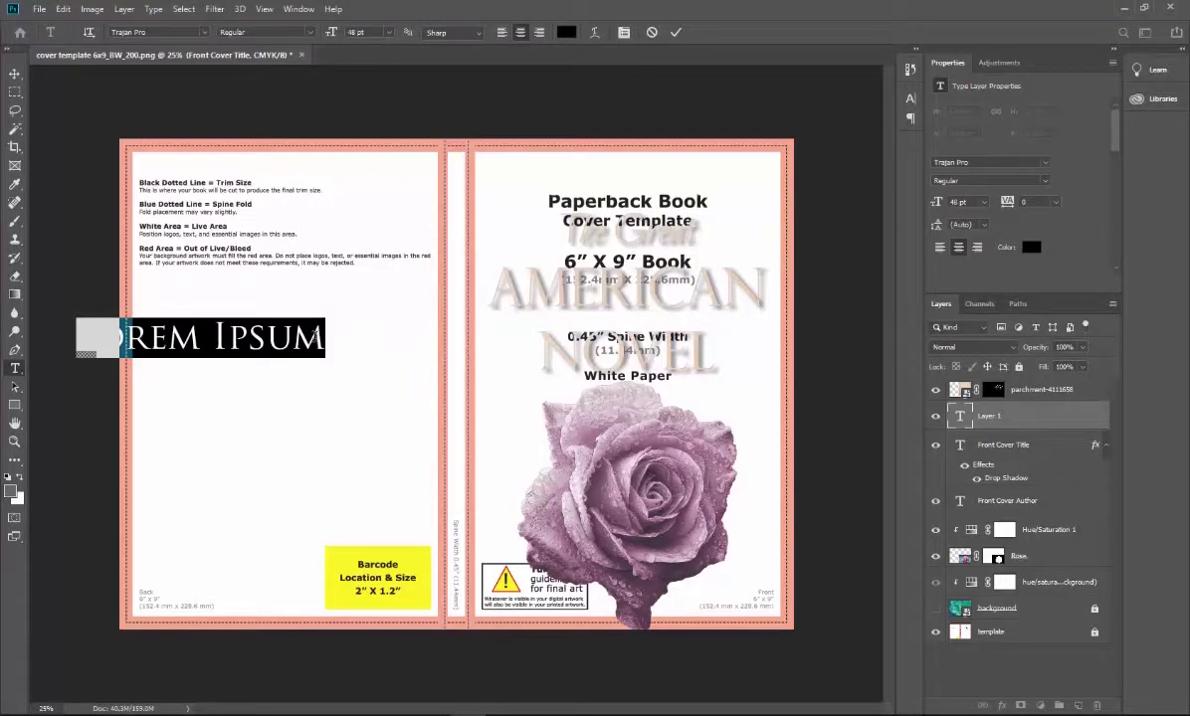
Enter 'The Great American Novel' at 18 pt and commit the text.
text(The Great American N)
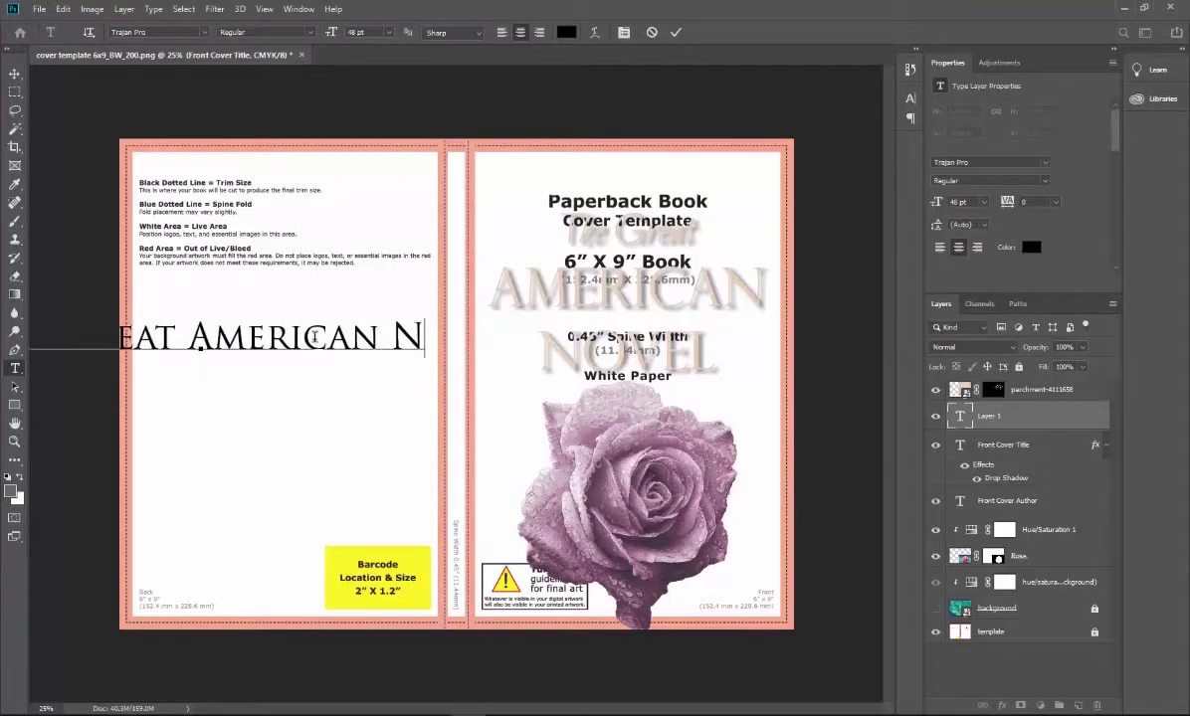
text(ovel)
key(ctrl+a)
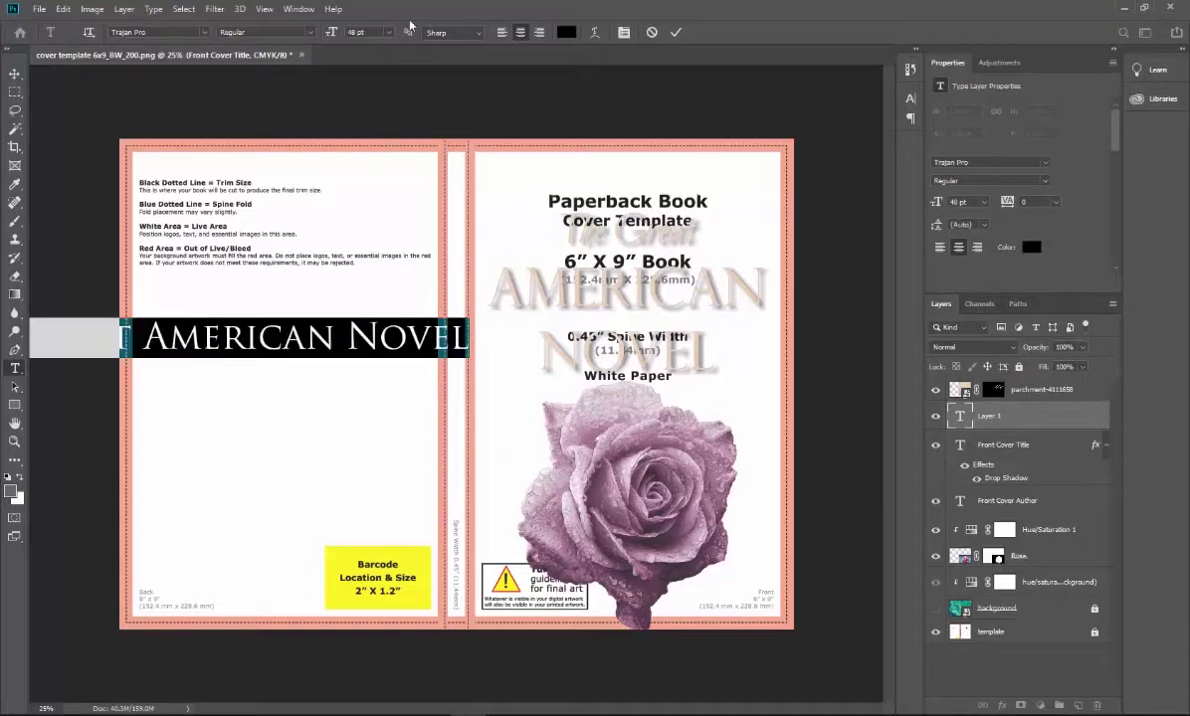
click(355, 32)
text(18)
key(Return)
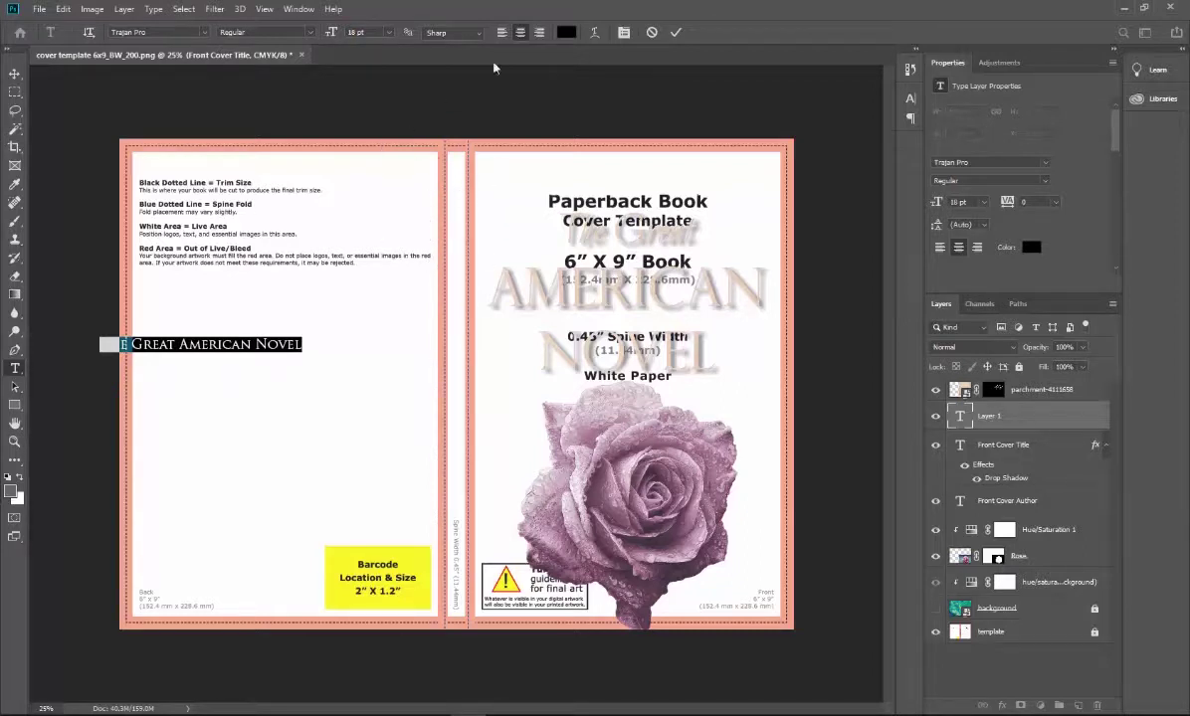
click(90, 9)
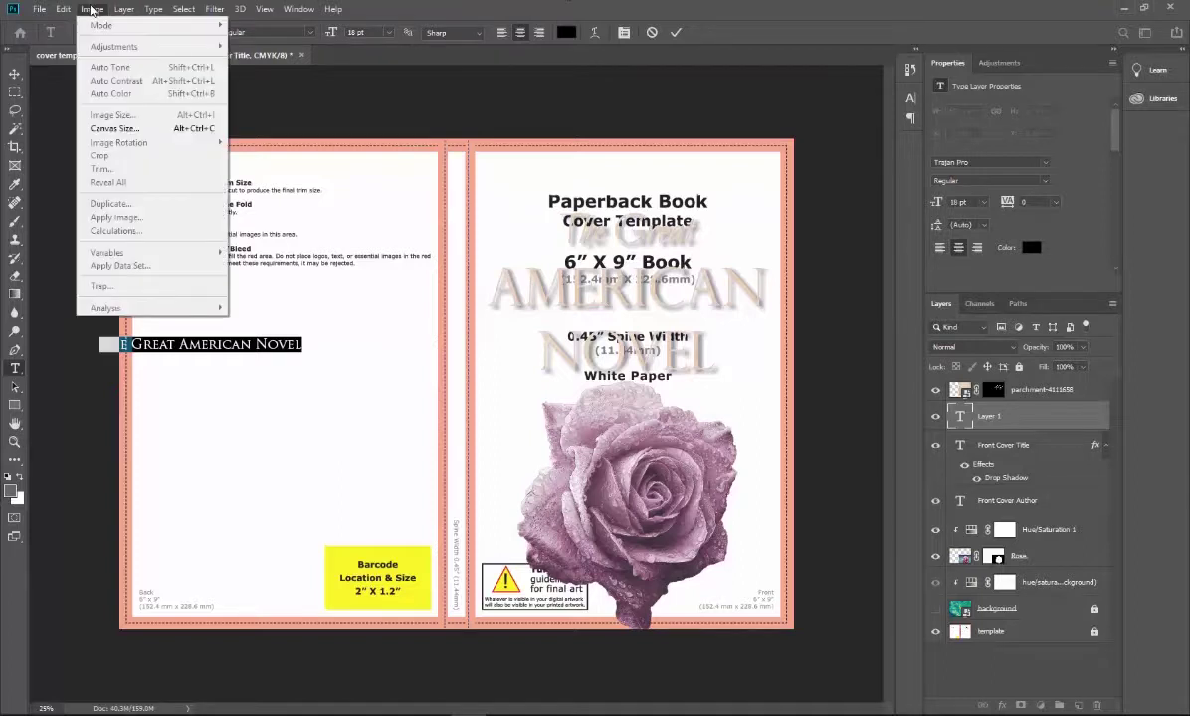
click(91, 9)
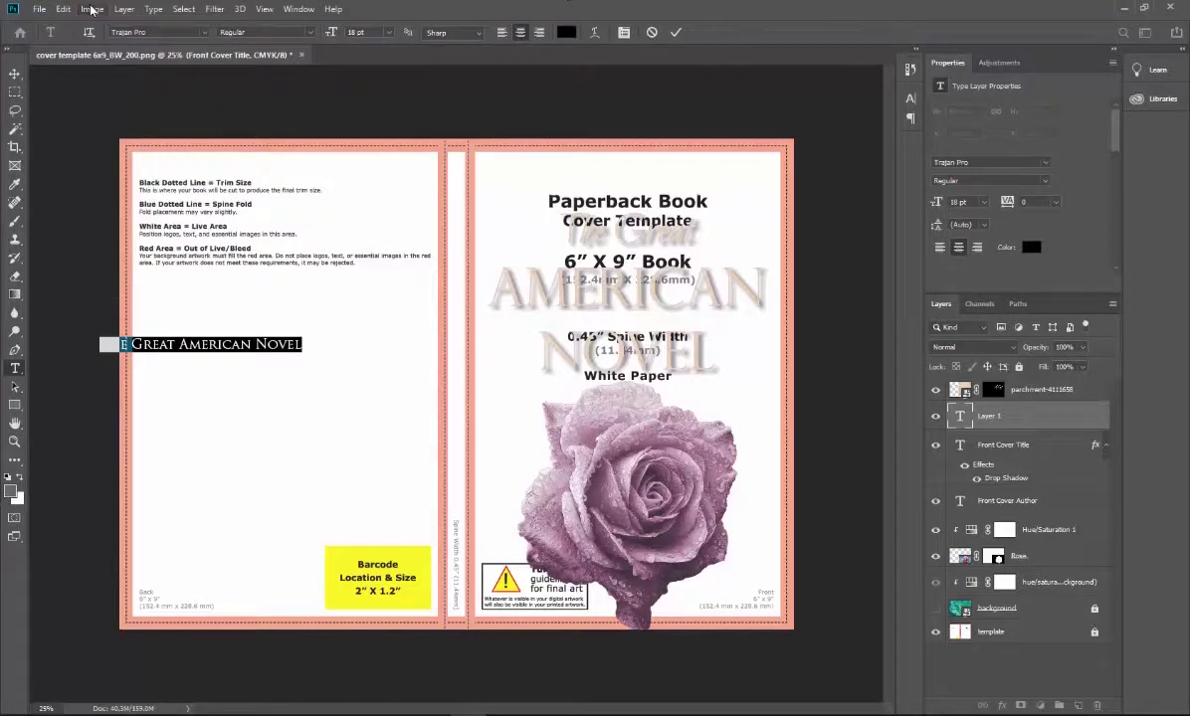
click(14, 77)
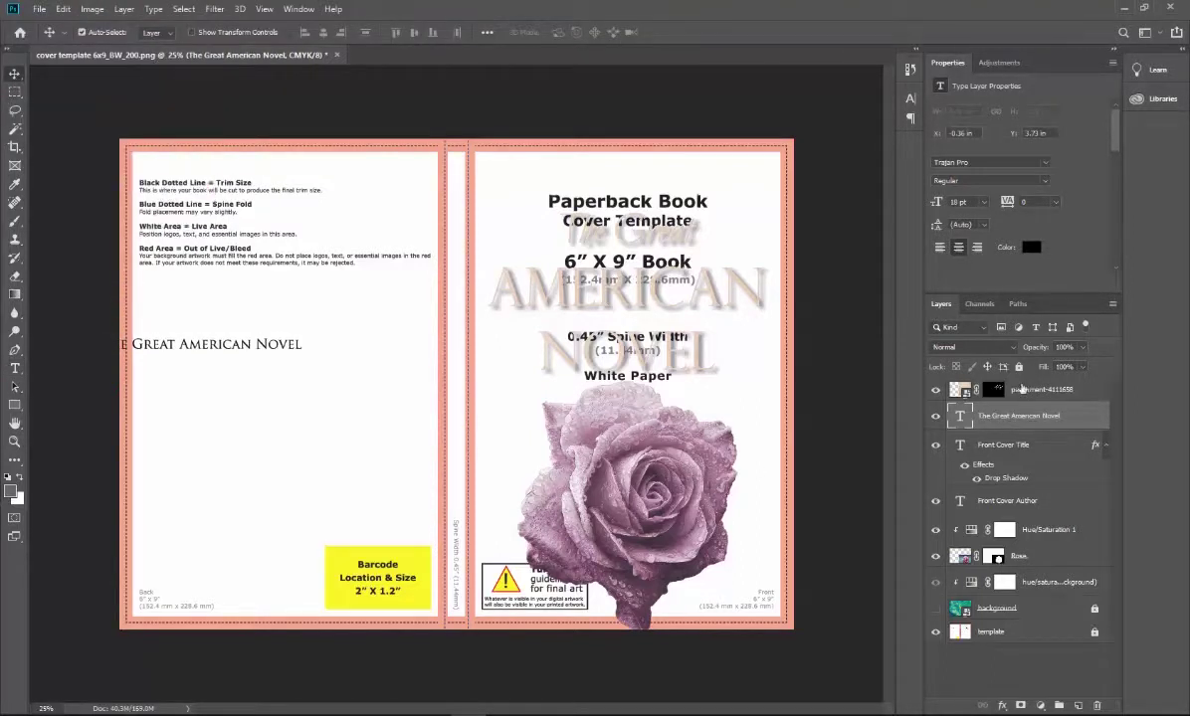
Move the new text layer above the parchment layer and rename it 'Spine Title'.
drag(995, 413, 959, 364)
double_click(1024, 392)
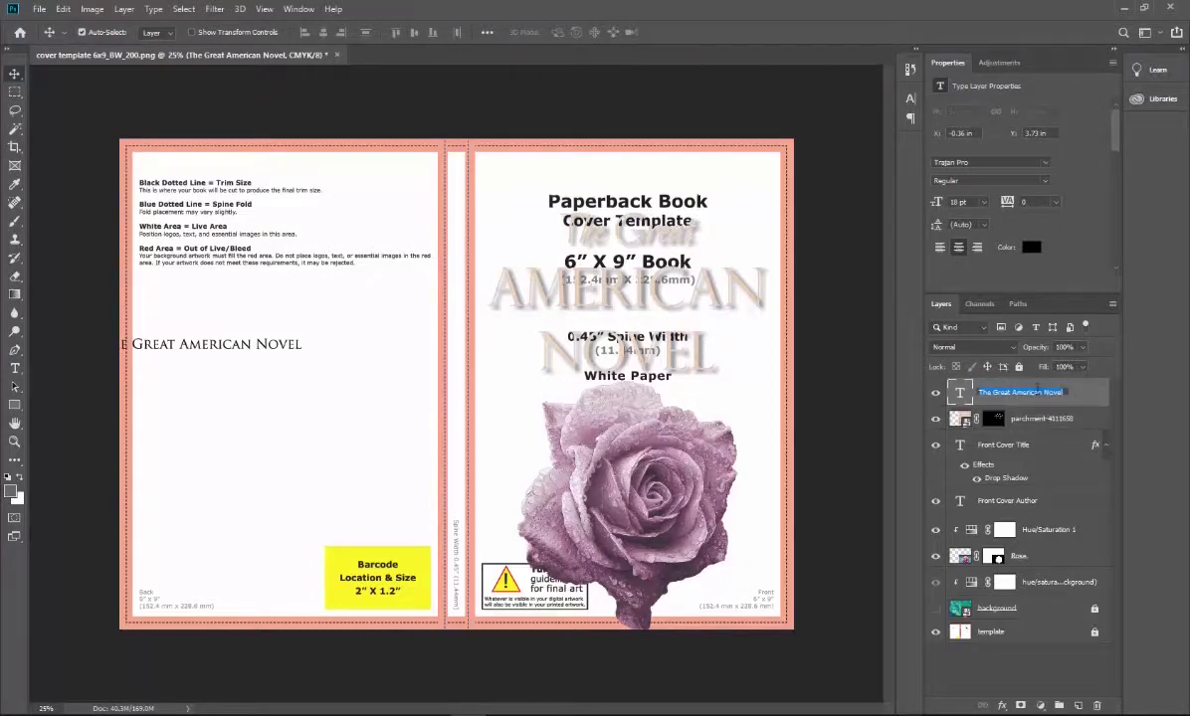
text(Spine Title)
key(Return)
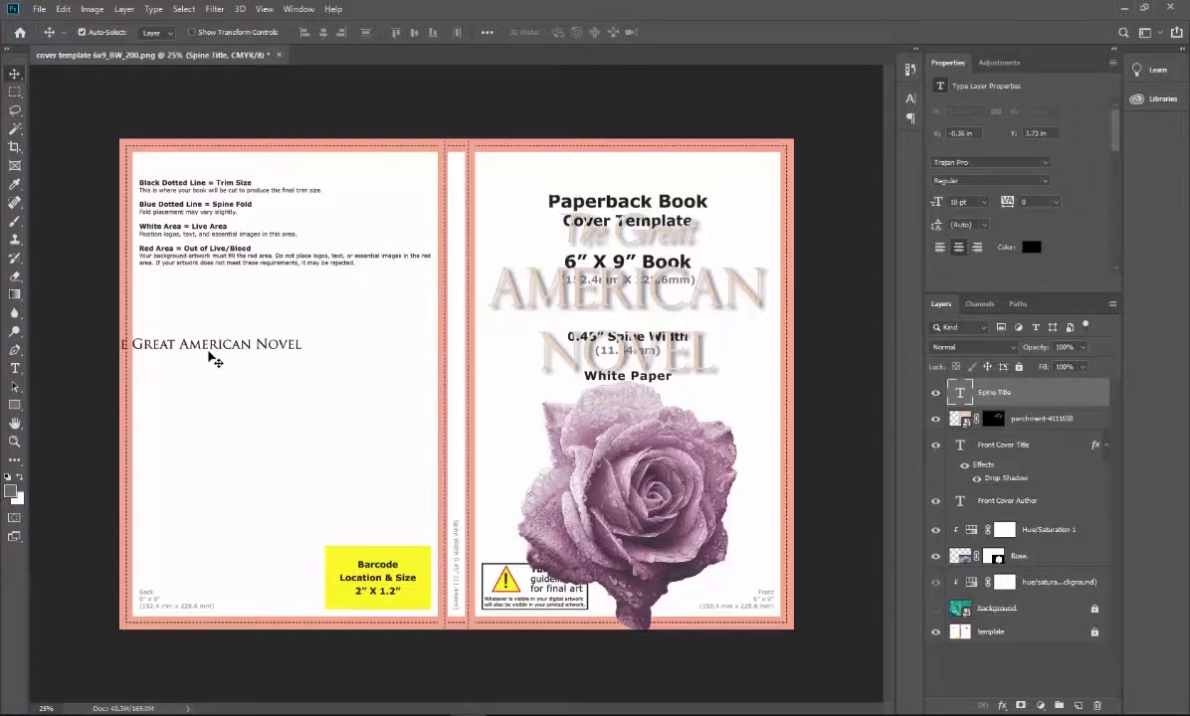
Rotate the Spine Title 90° clockwise and drag it vertically onto the spine strip.
click(92, 9)
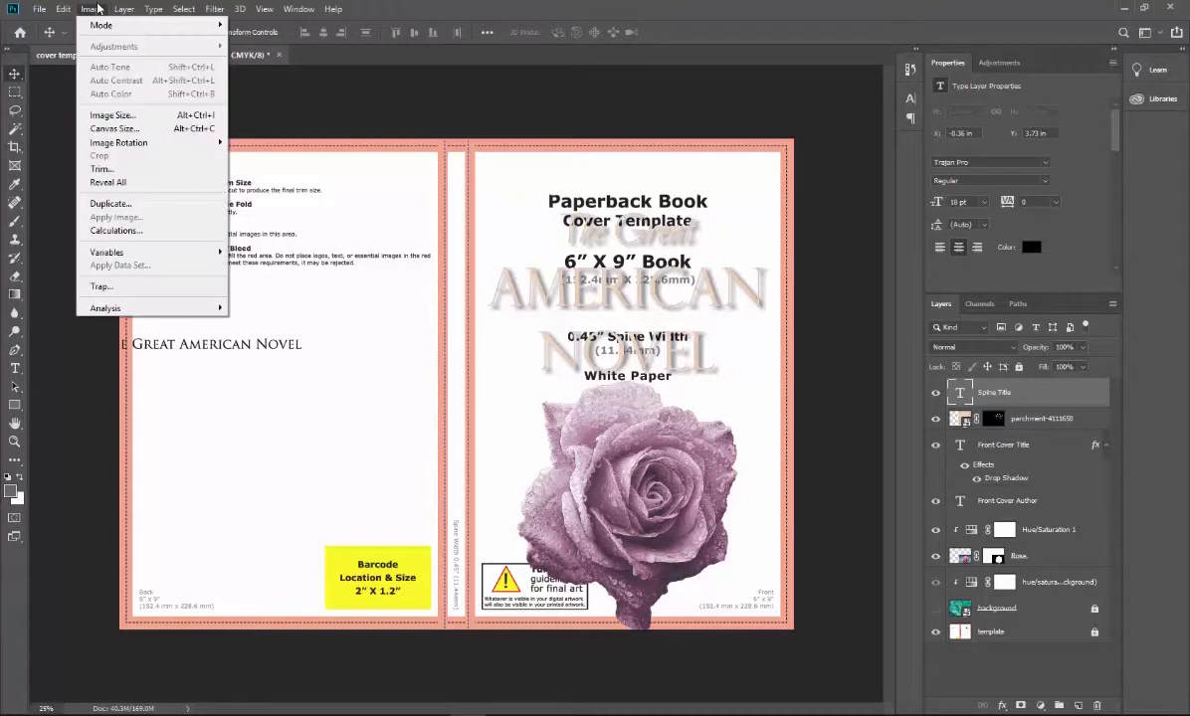
mouse_move(62, 8)
mouse_move(99, 332)
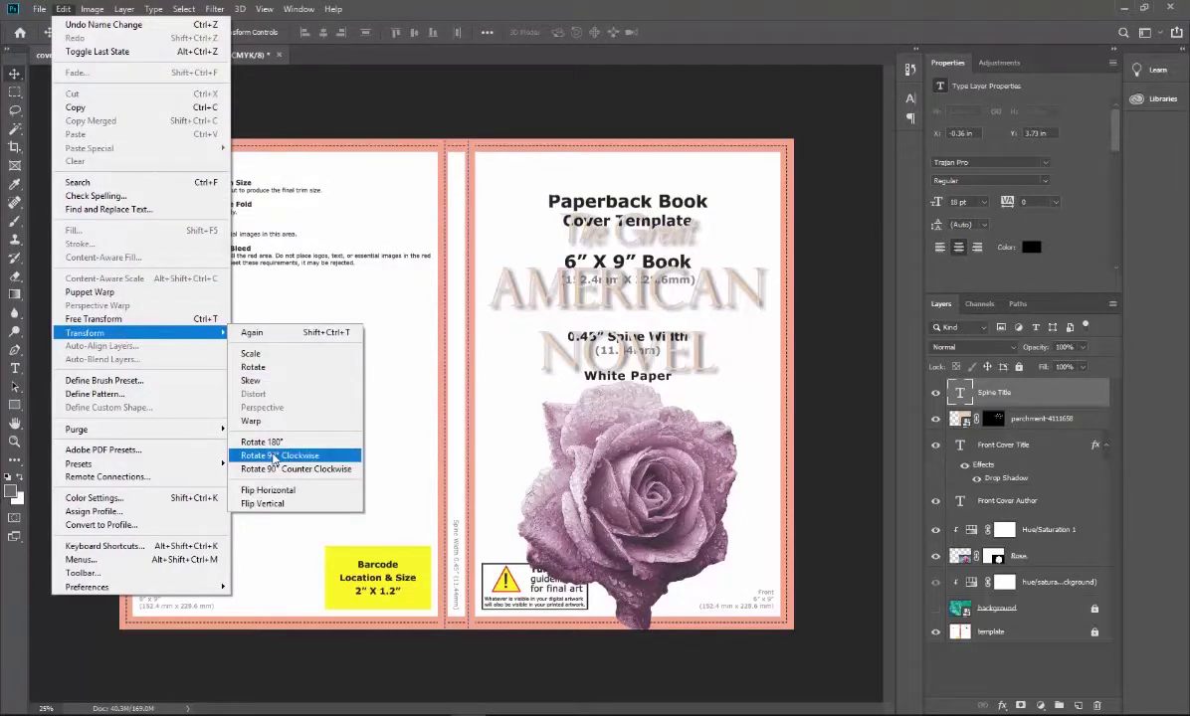
click(280, 456)
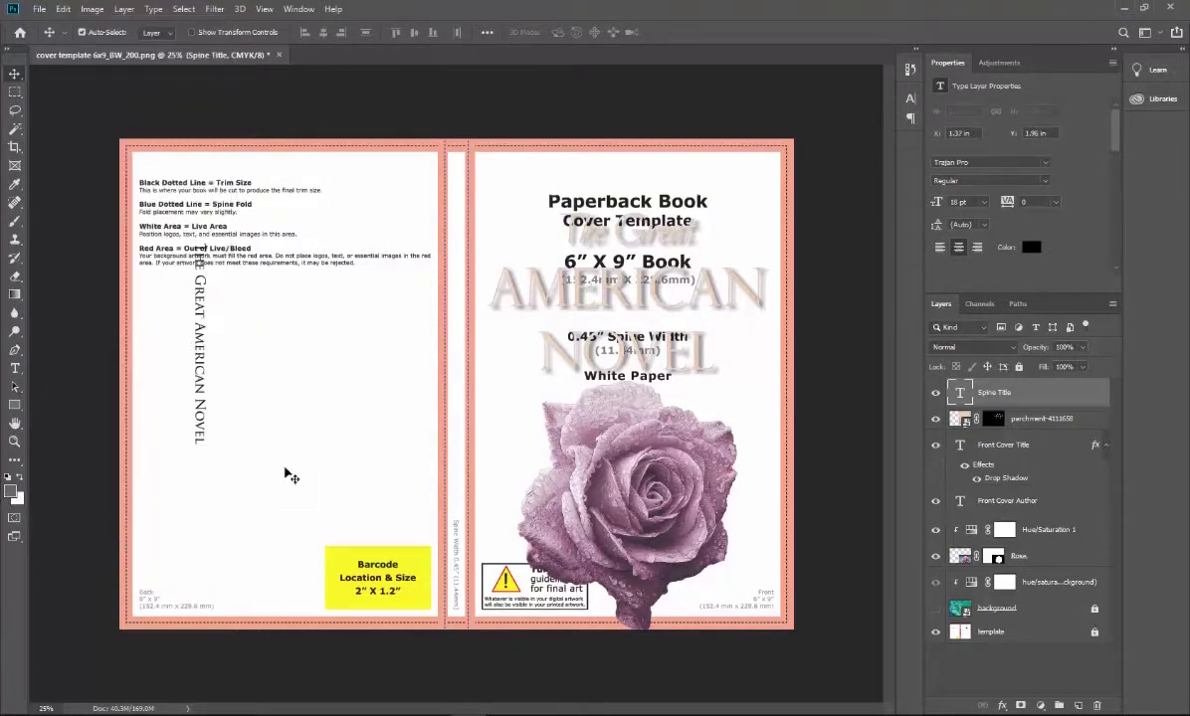
drag(219, 382, 455, 297)
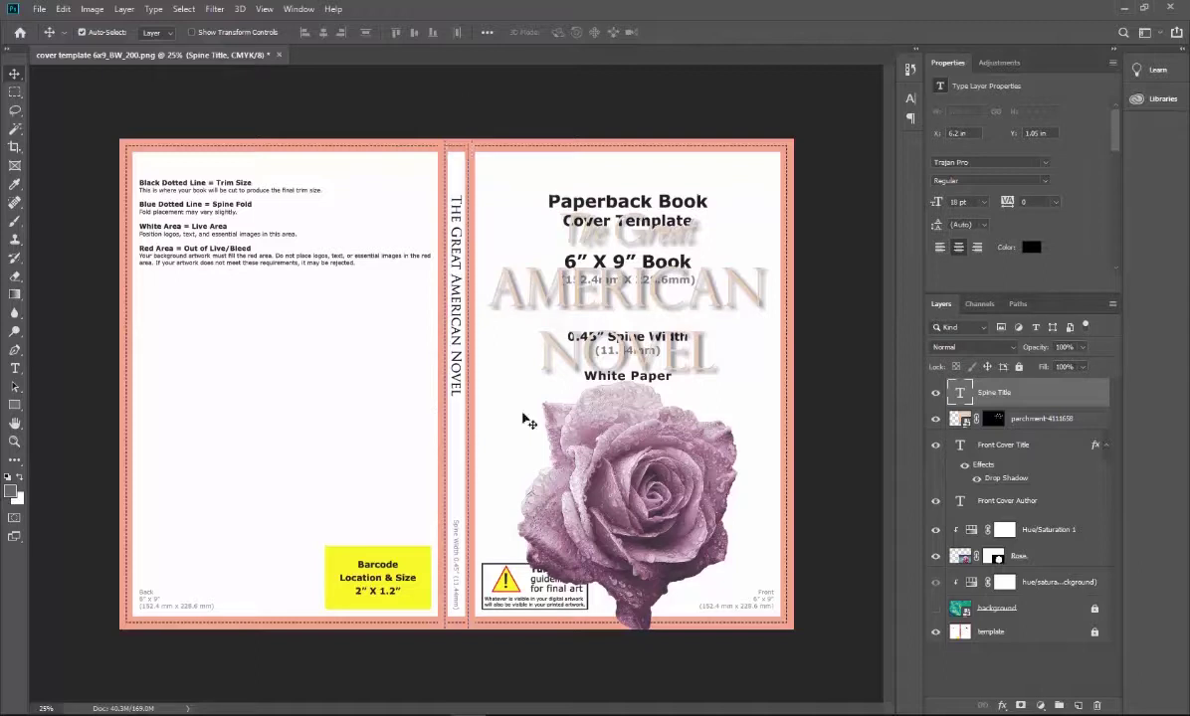
Type the author's name on the back cover and set it in Baskerville Old Face.
click(15, 368)
click(154, 374)
text(JAne Doe)
key(ctrl+a)
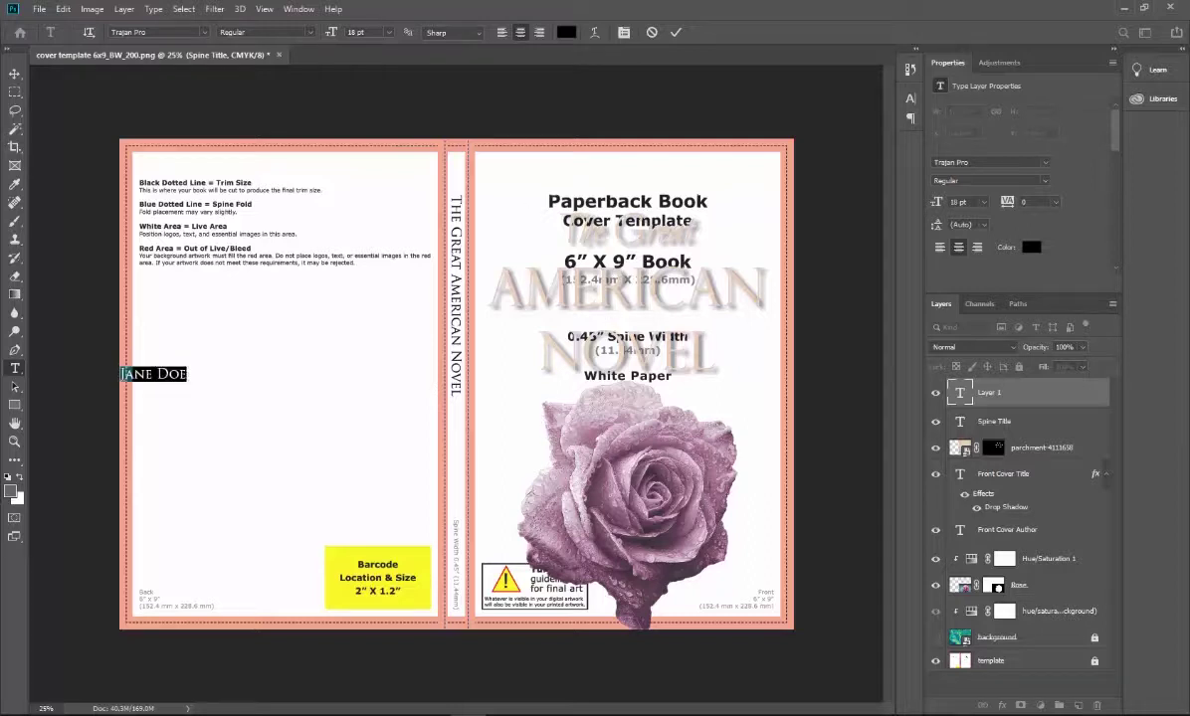
click(204, 33)
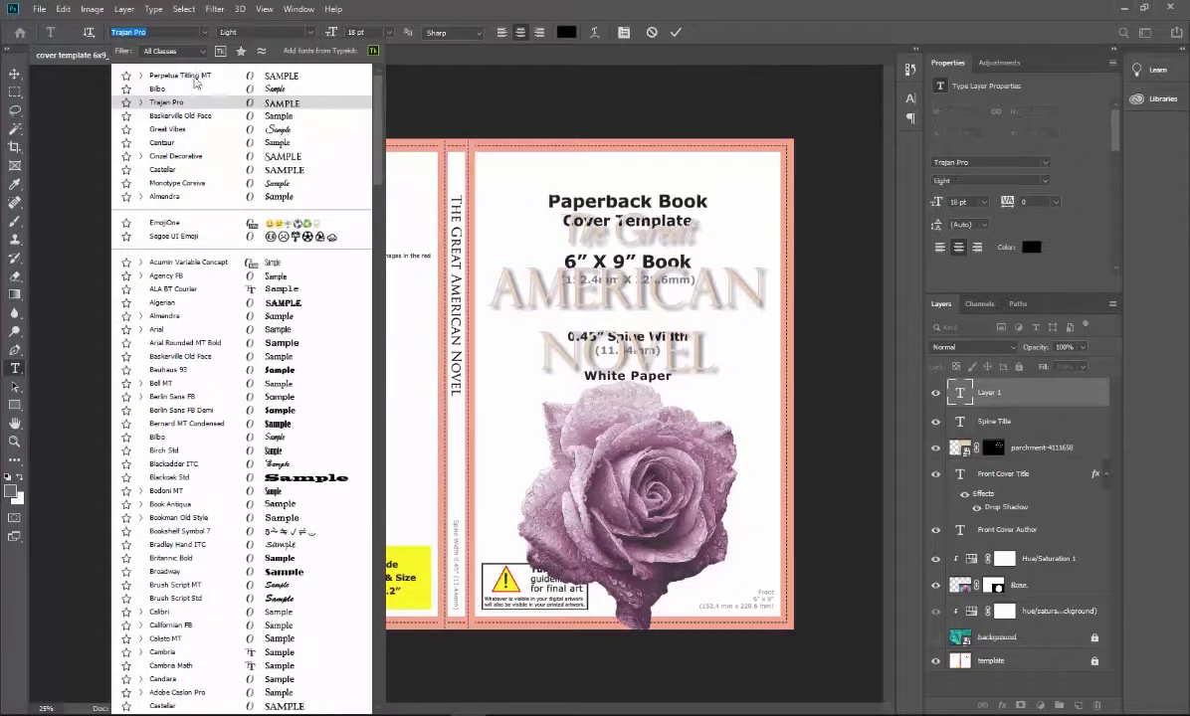
click(194, 117)
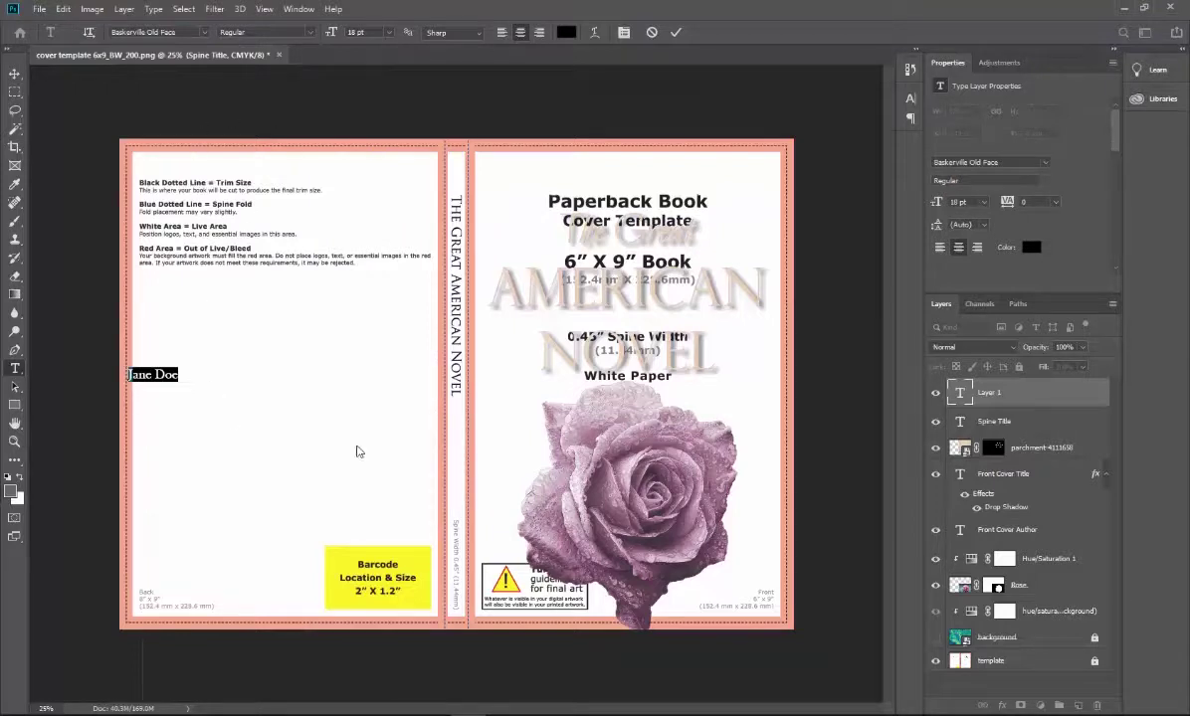
click(15, 73)
Rotate the author name 90° clockwise and place it on the lower spine.
click(92, 8)
mouse_move(63, 9)
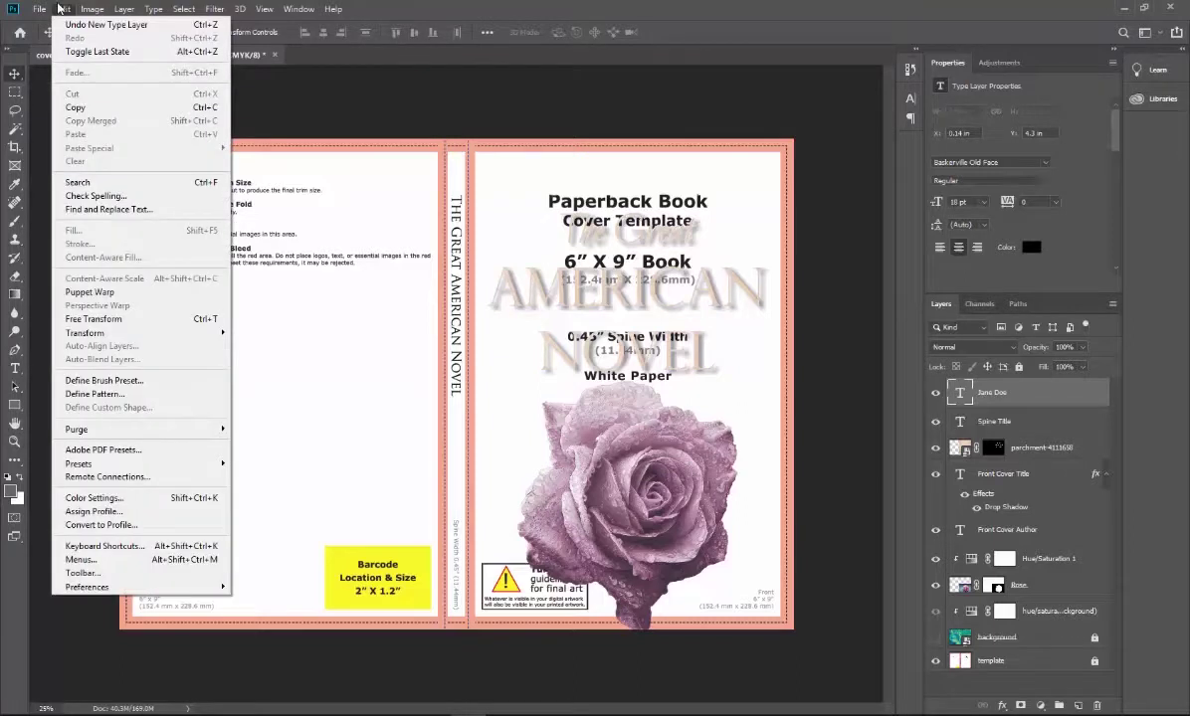
mouse_move(139, 332)
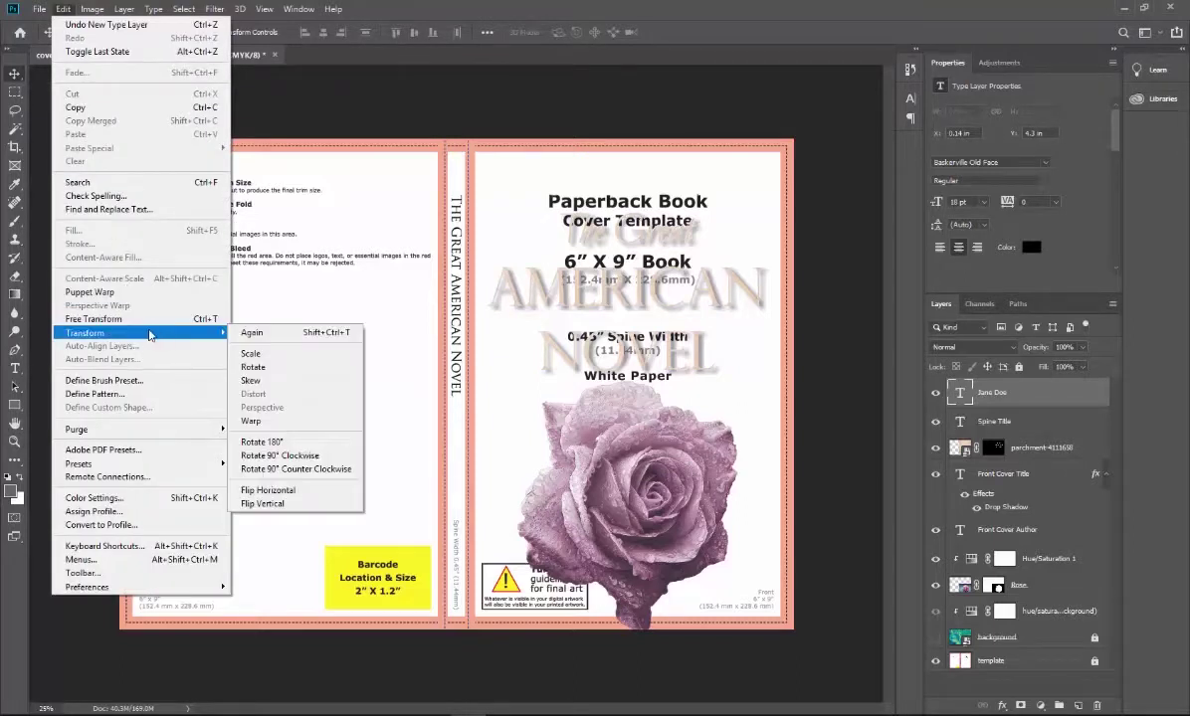
click(280, 454)
drag(190, 394, 455, 520)
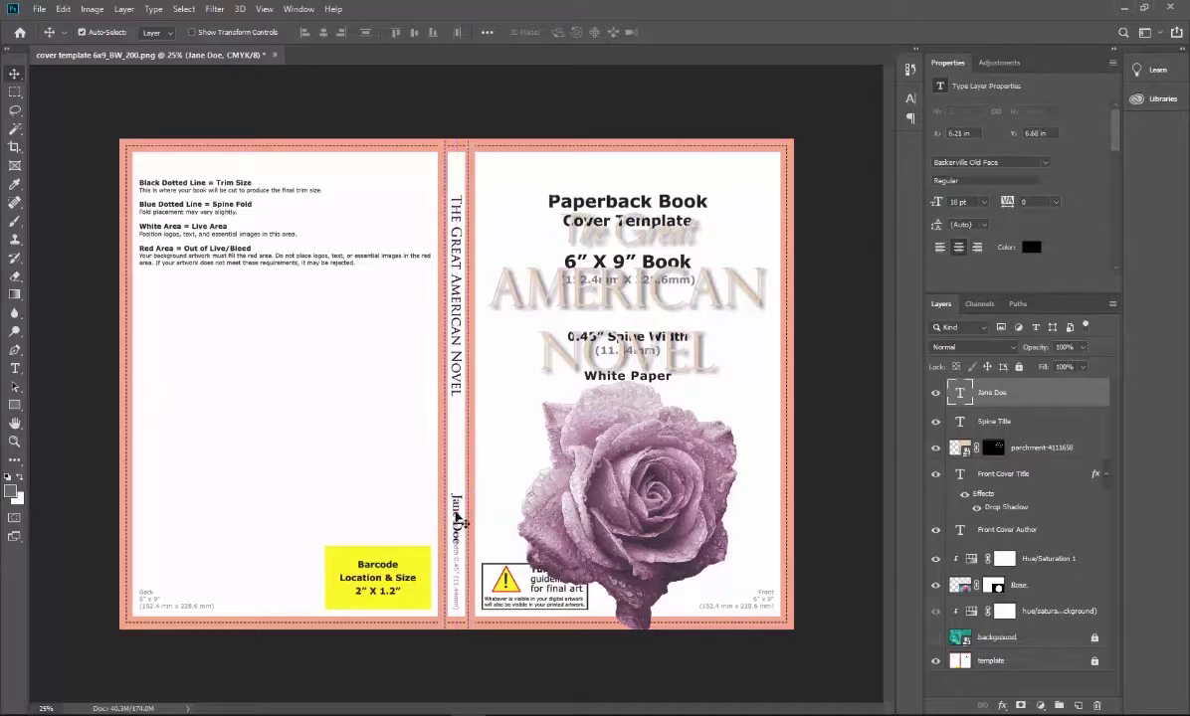
click(15, 368)
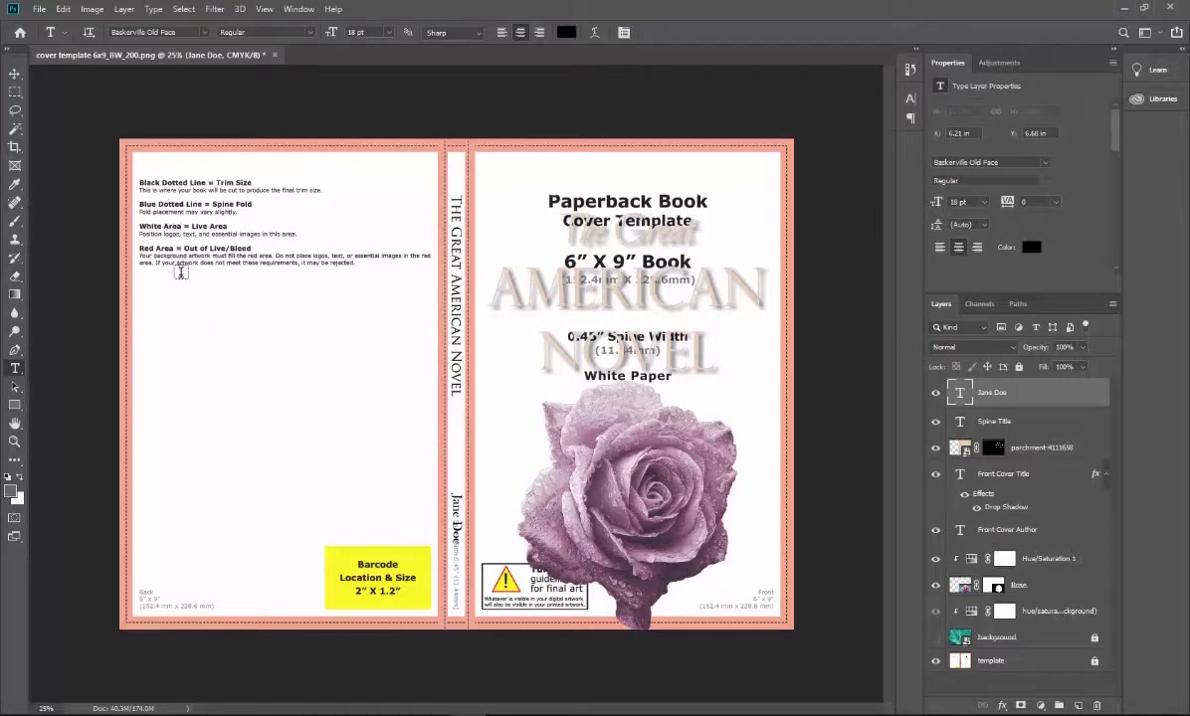
Add a left-aligned Lorem ipsum placeholder paragraph on the back cover and lower its text box's top edge.
click(406, 467)
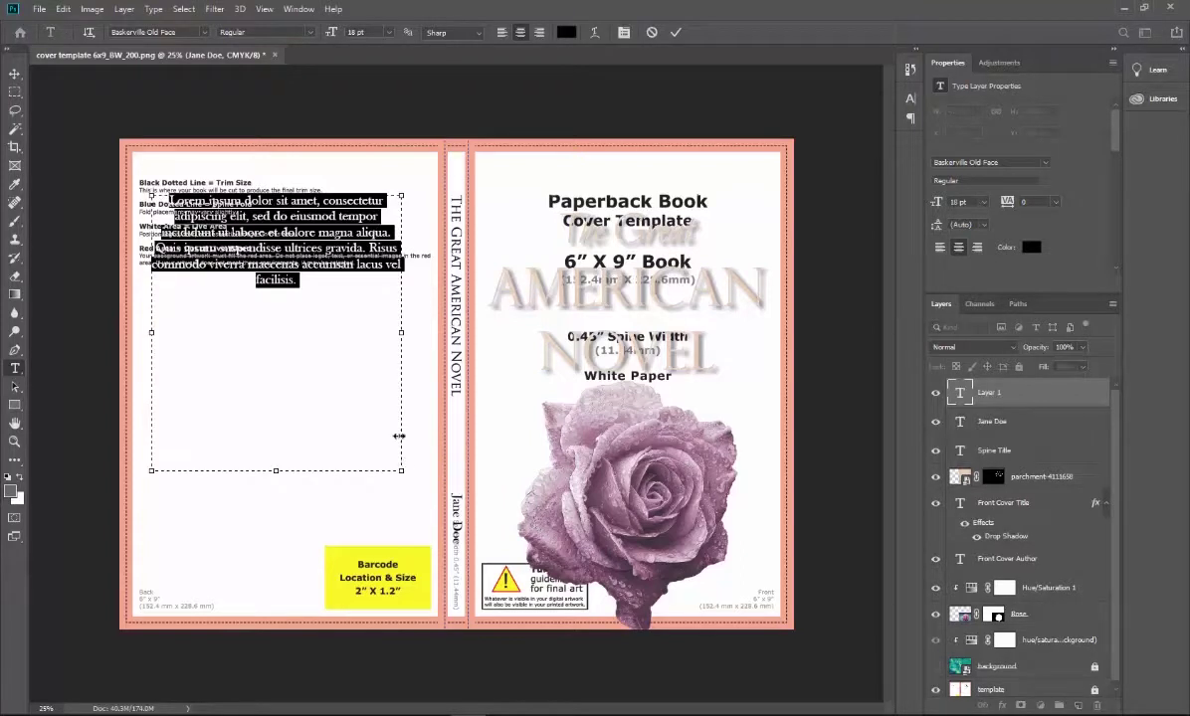
click(502, 34)
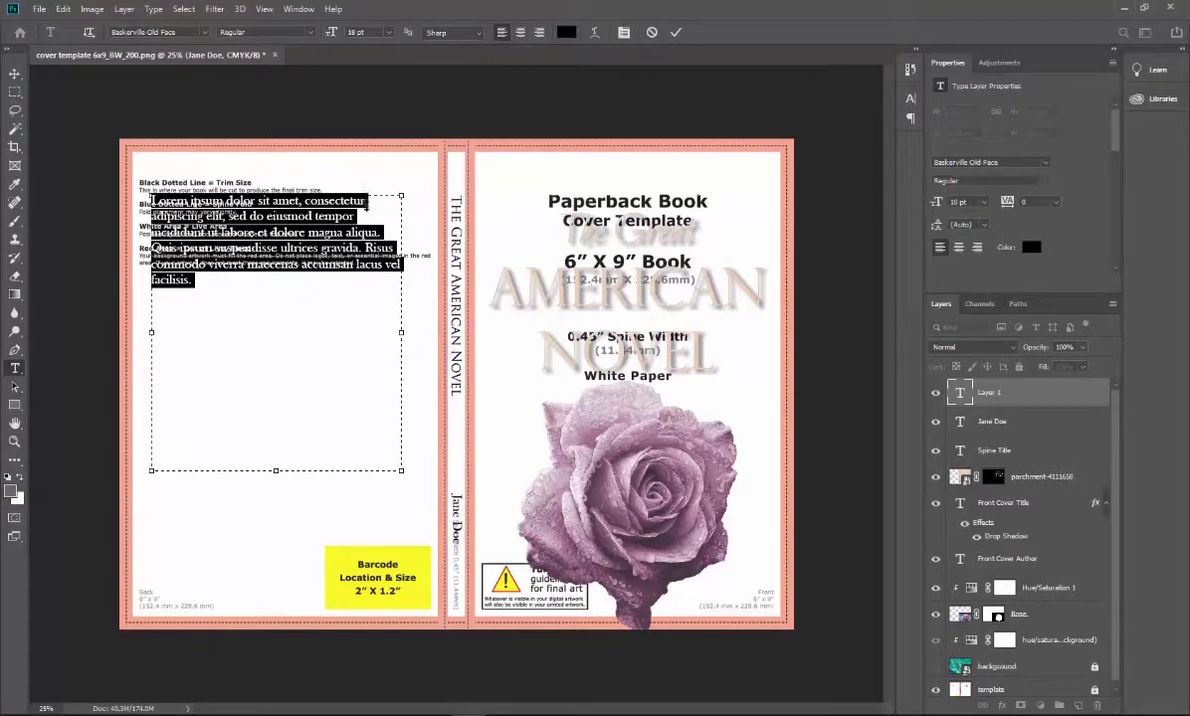
drag(369, 211, 376, 292)
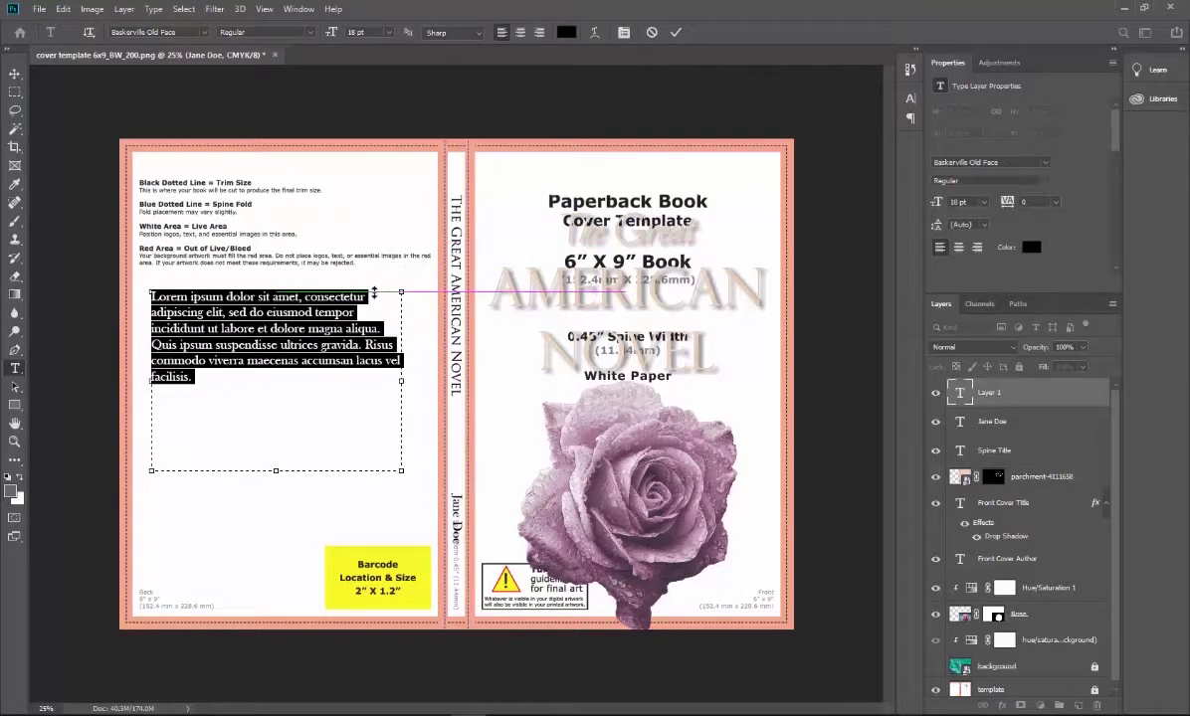
click(257, 344)
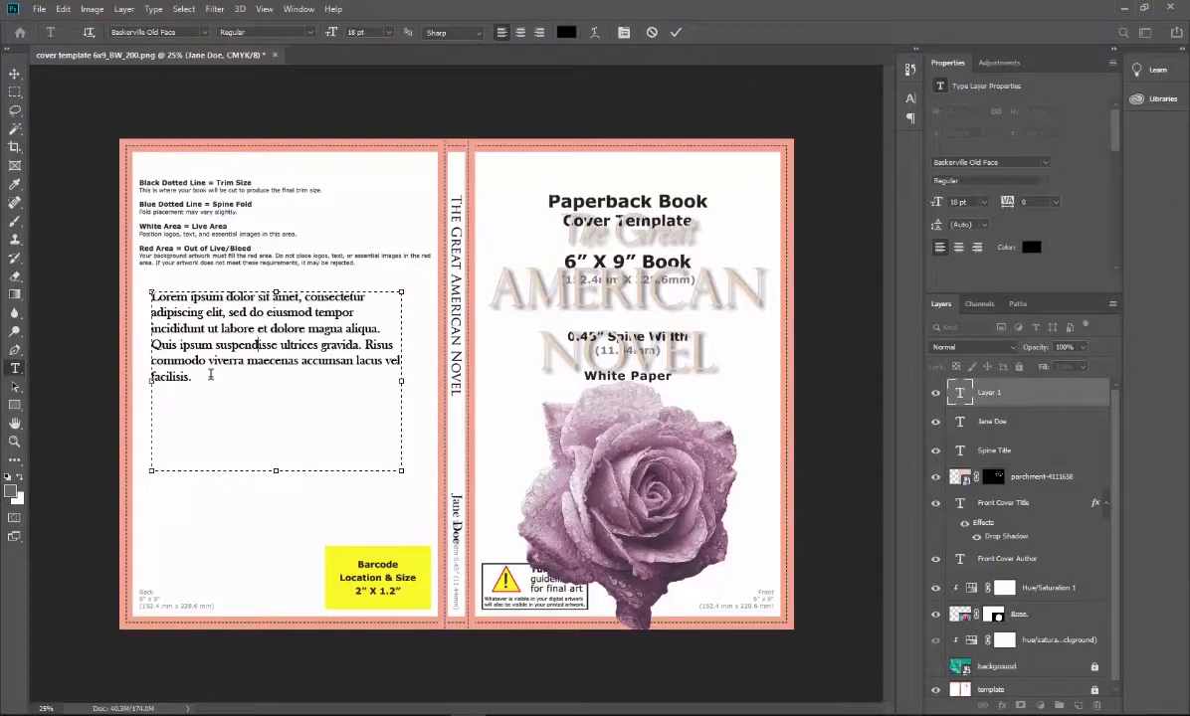
Set the paragraph to 18 pt, justified with the last line left, and nudge it into place.
drag(240, 429, 136, 297)
click(370, 29)
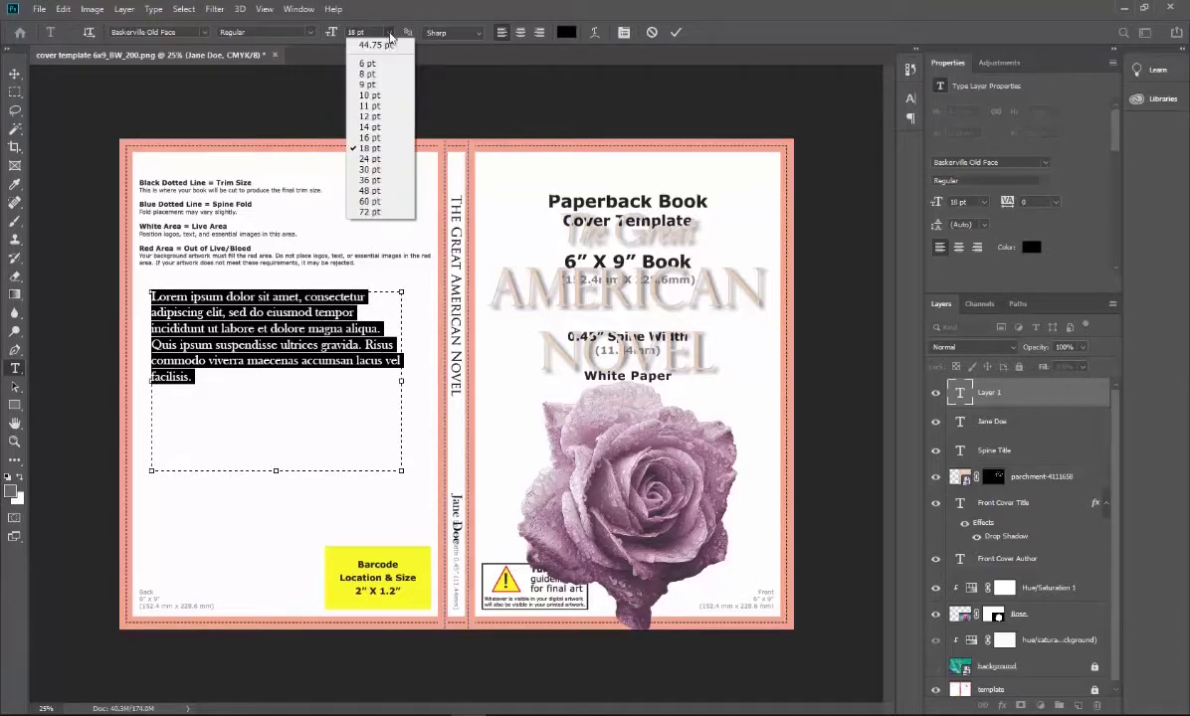
click(348, 138)
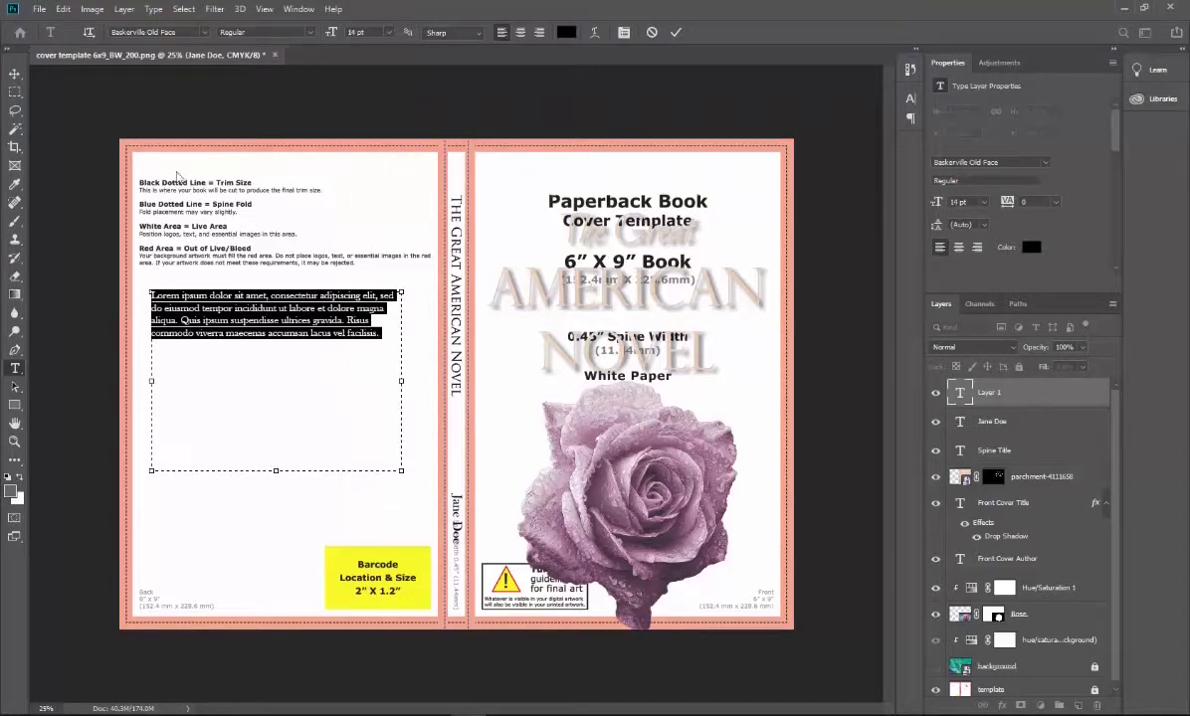
click(388, 31)
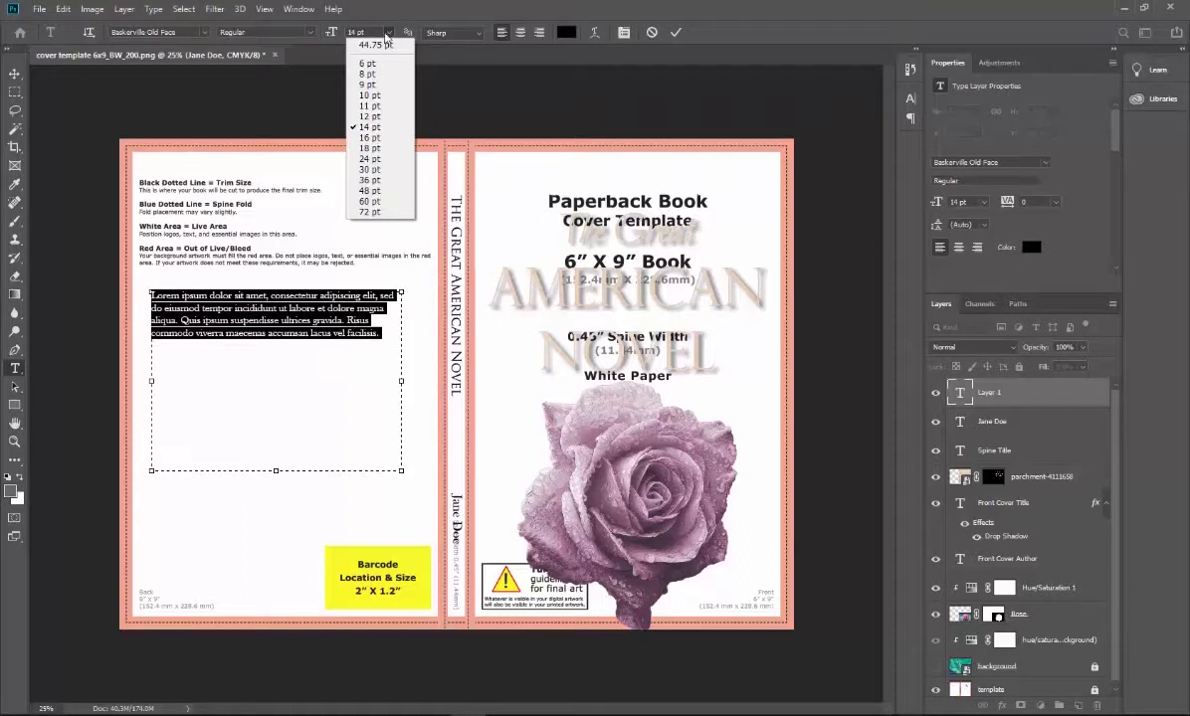
click(354, 126)
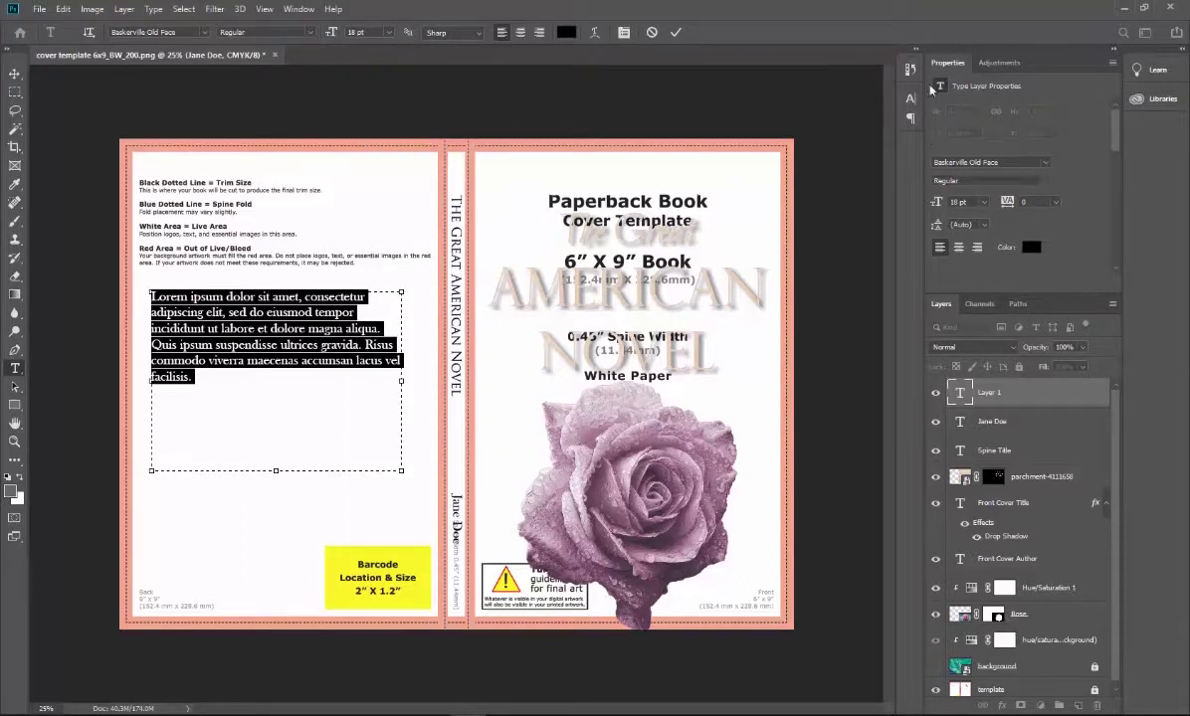
click(910, 119)
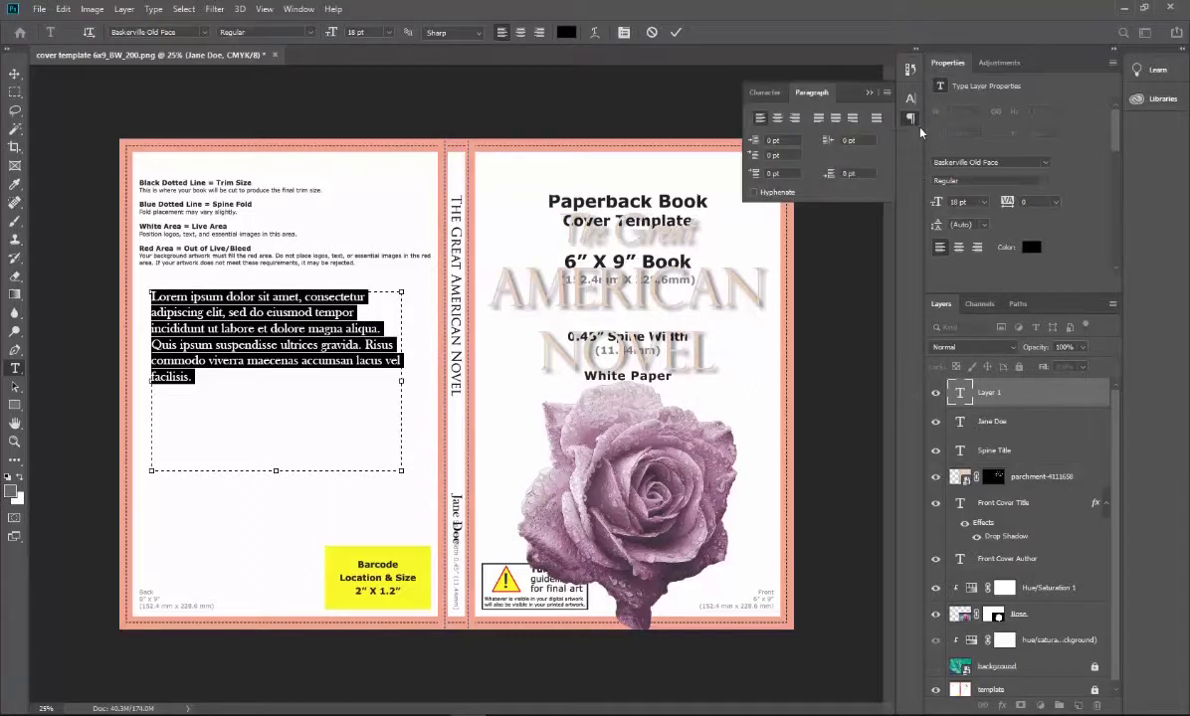
click(818, 118)
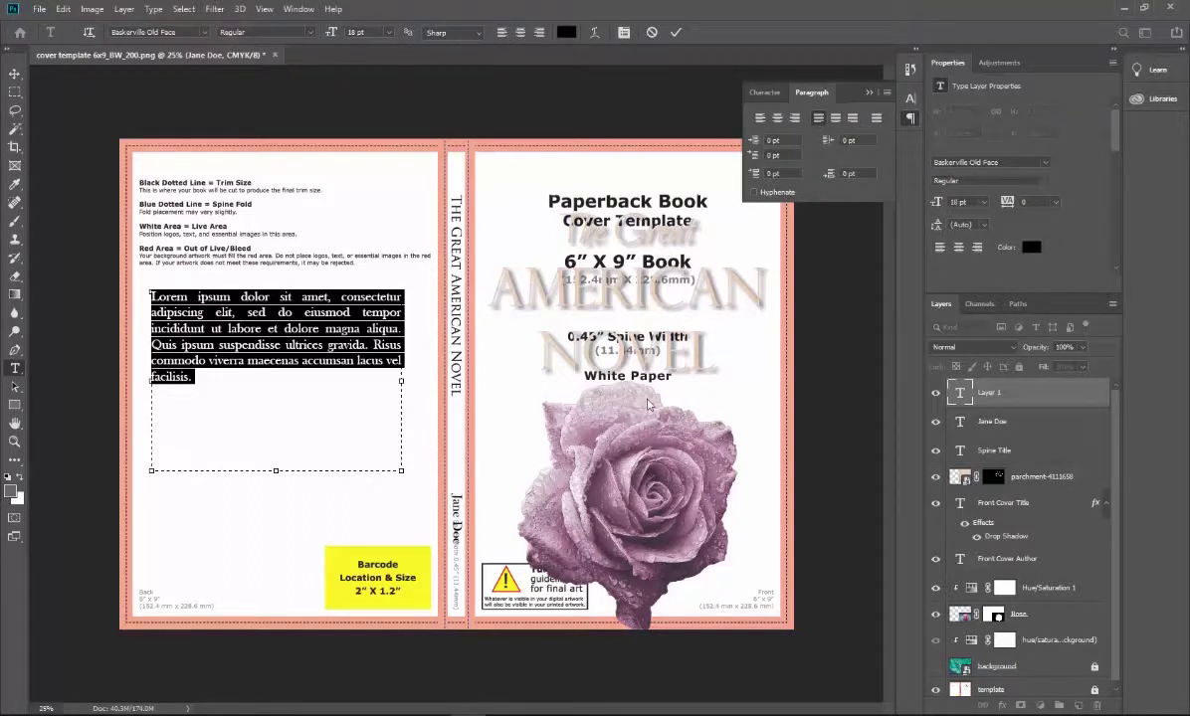
click(15, 74)
mouse_move(276, 316)
mouse_down()
mouse_move(292, 320)
mouse_move(273, 277)
mouse_move(273, 302)
mouse_up()
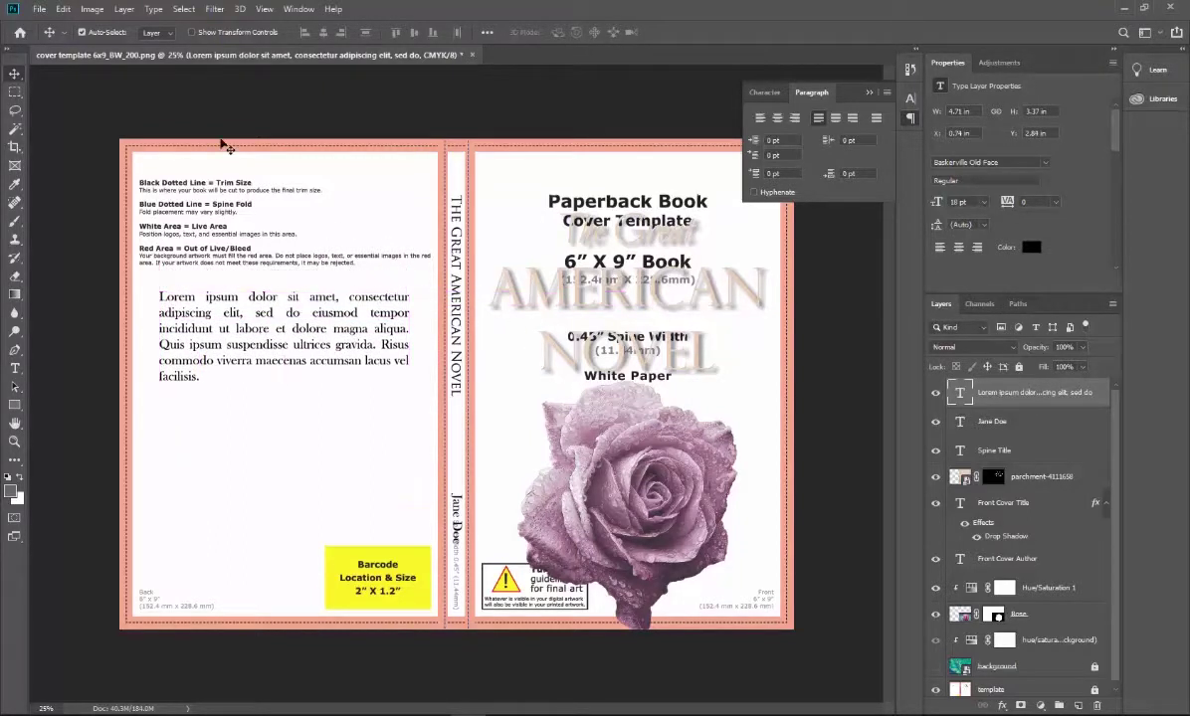
Show the teal background and make the spine title text white.
click(936, 668)
click(456, 254)
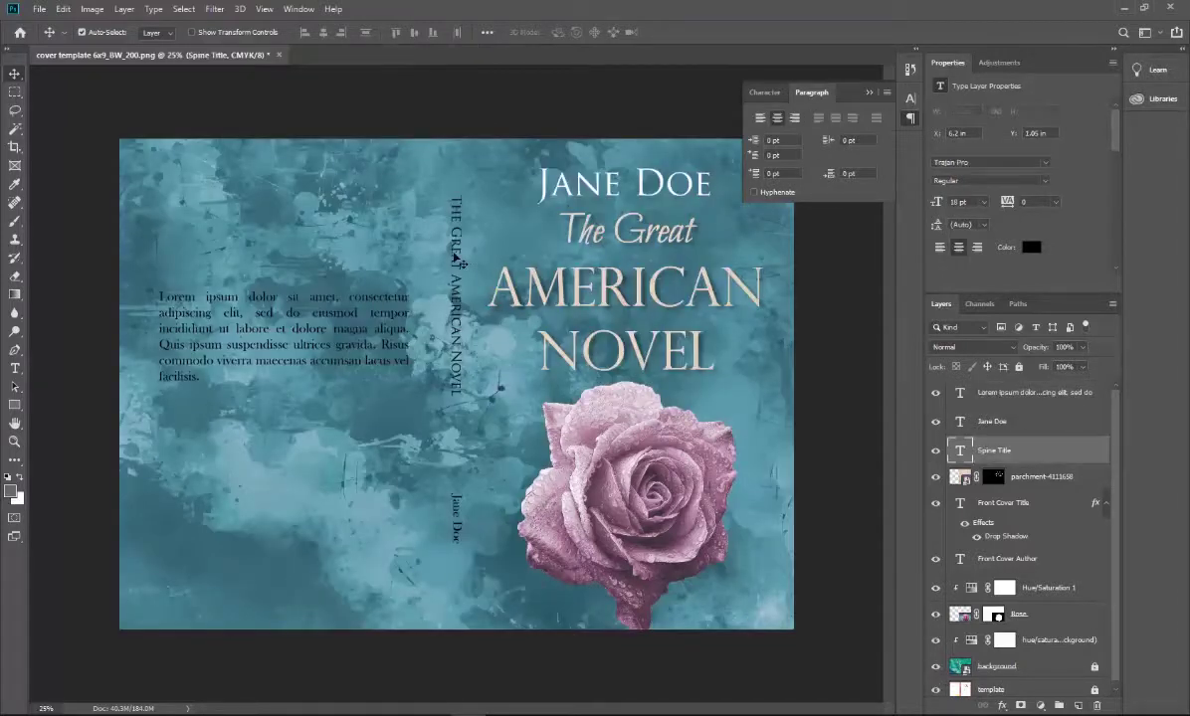
click(1031, 247)
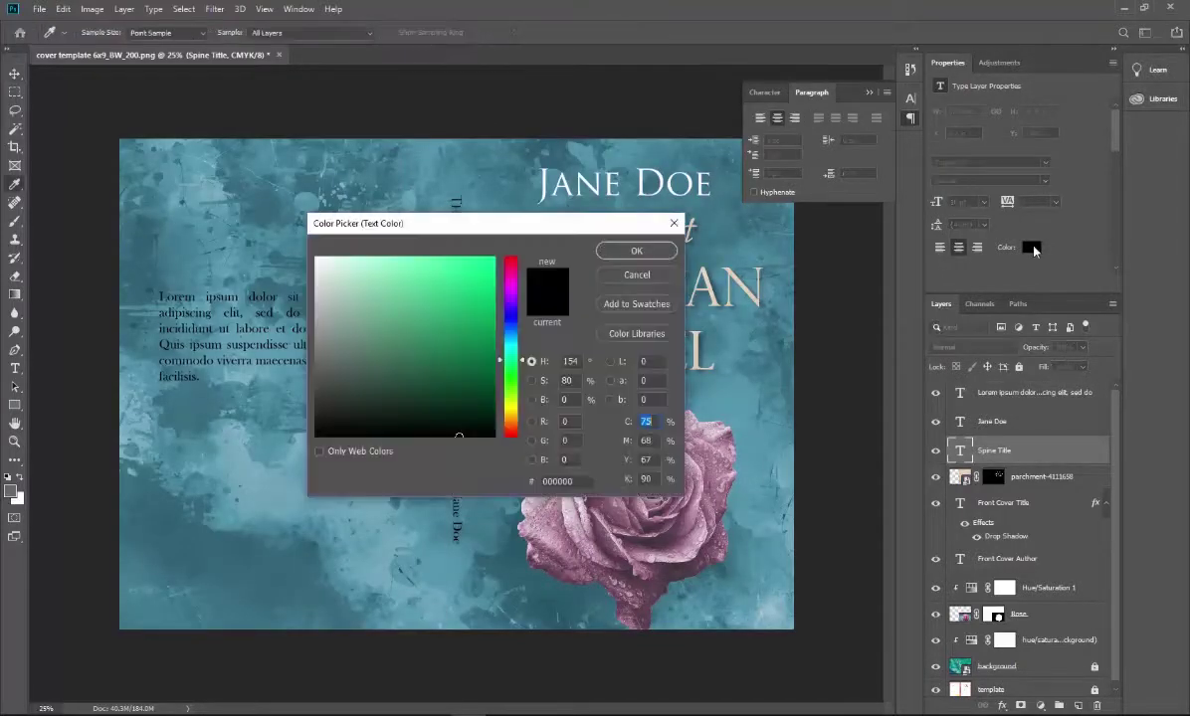
drag(509, 430, 509, 348)
click(317, 258)
click(636, 251)
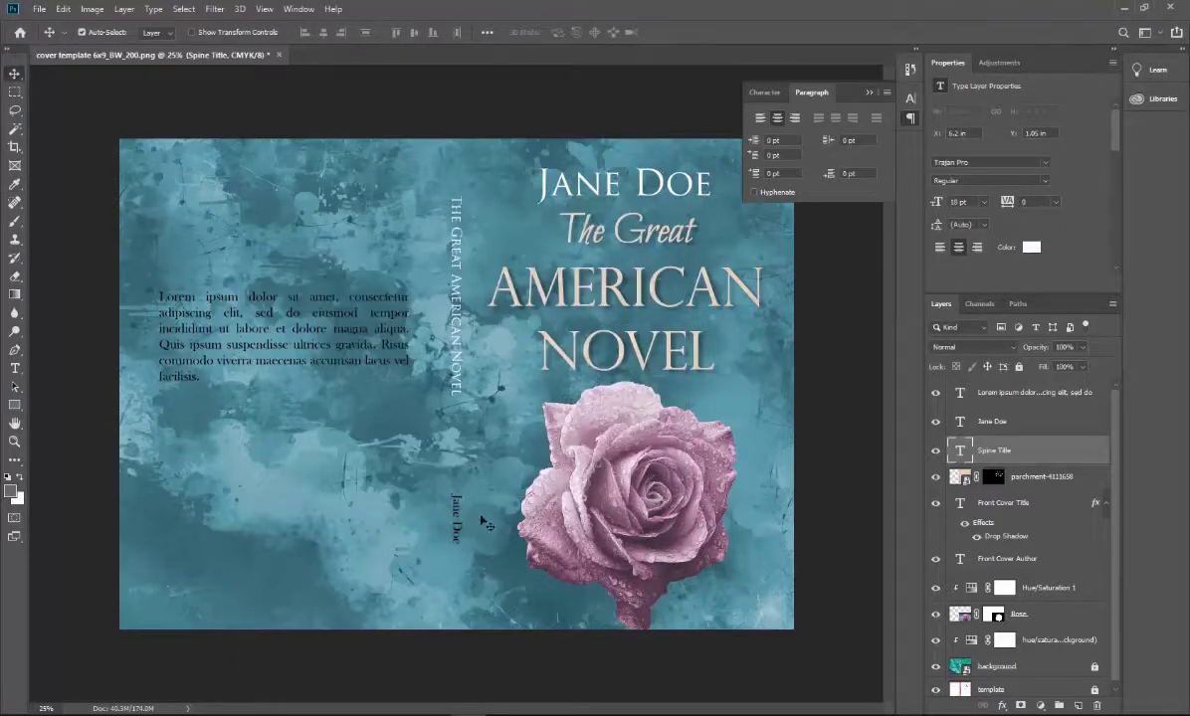
Make the author name on the spine white (ffffff).
click(428, 488)
click(1031, 248)
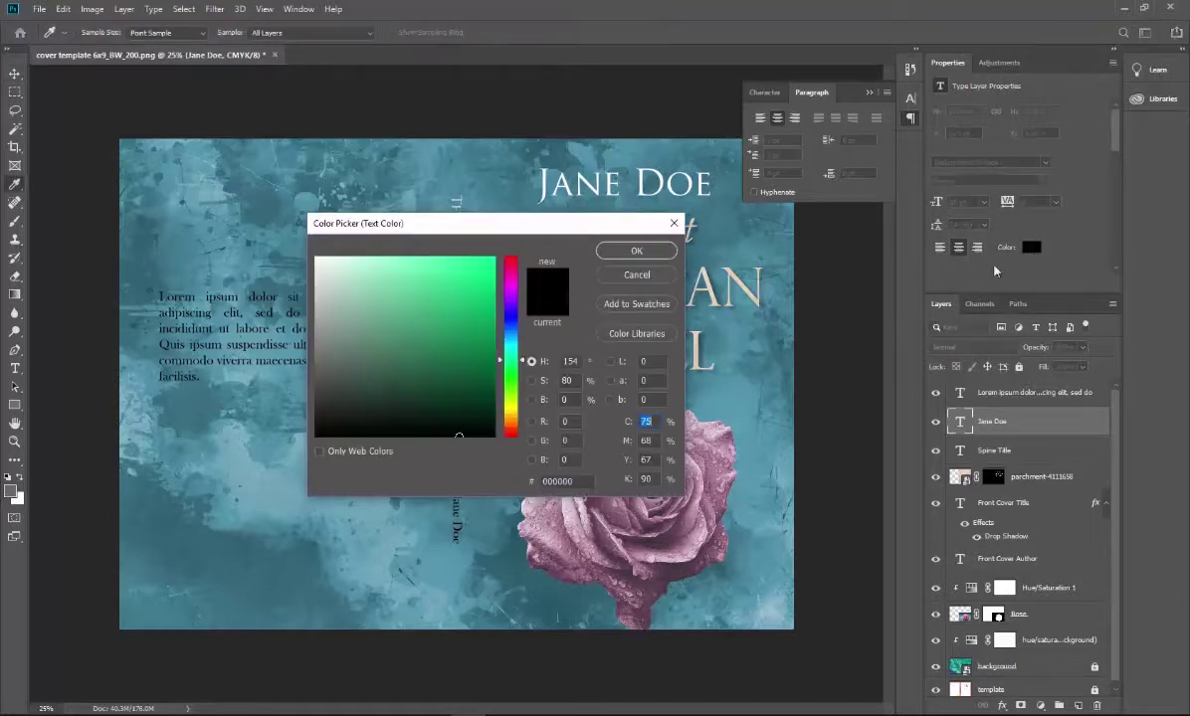
double_click(565, 482)
text(ffffff)
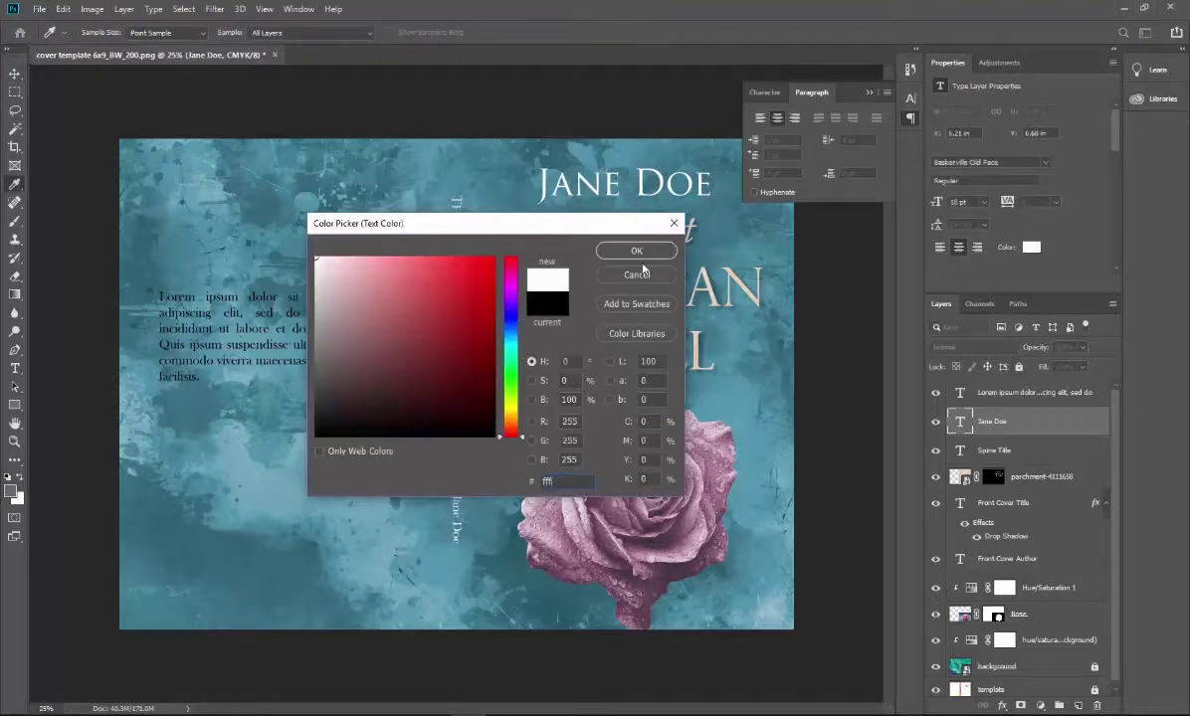
click(637, 250)
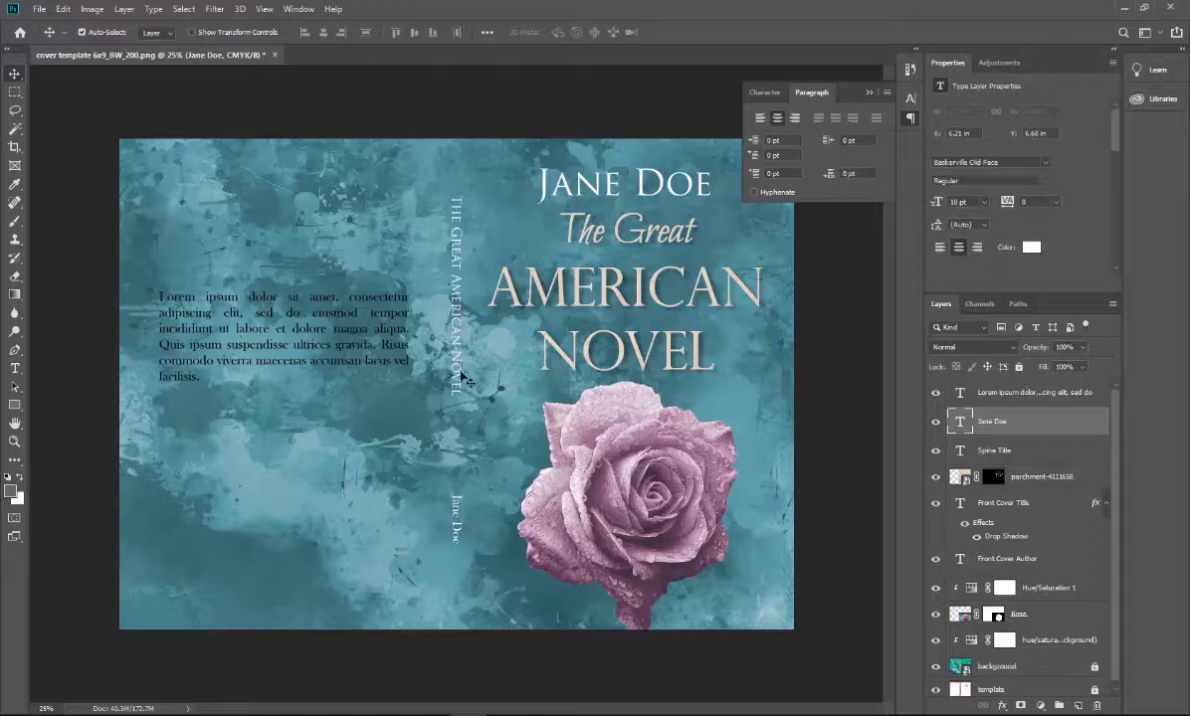
With the template guide visible, draw a tall rectangle over the spine strip with no outline.
click(935, 666)
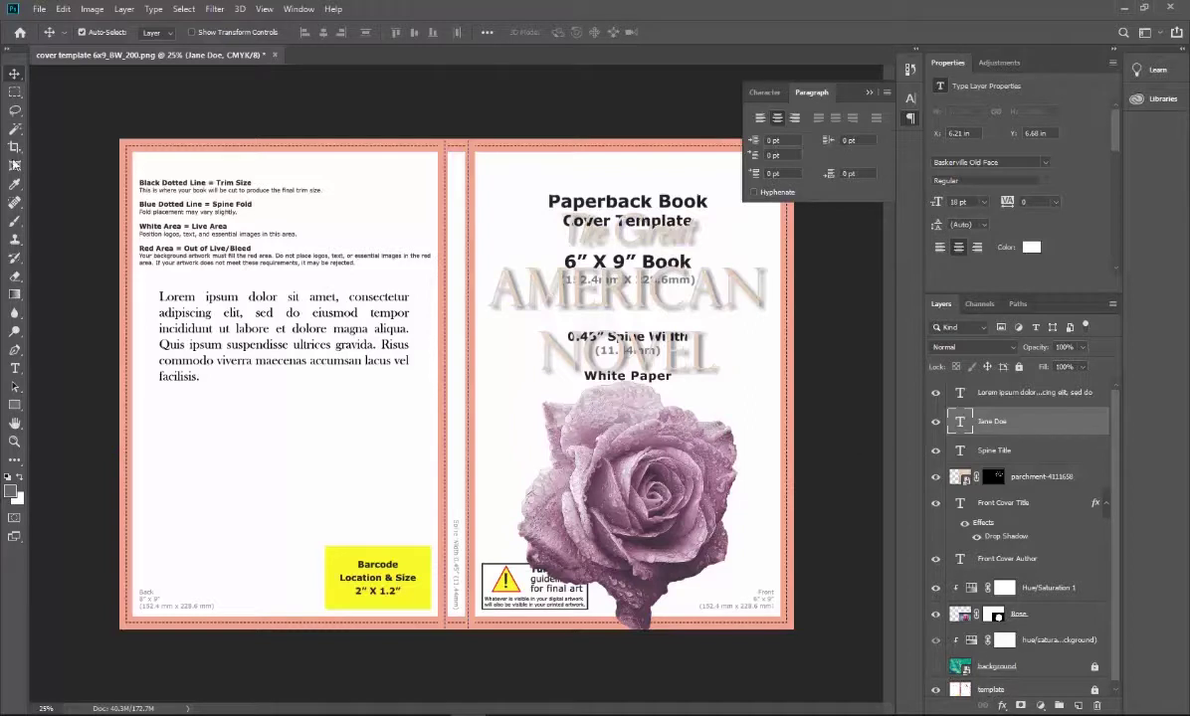
click(14, 406)
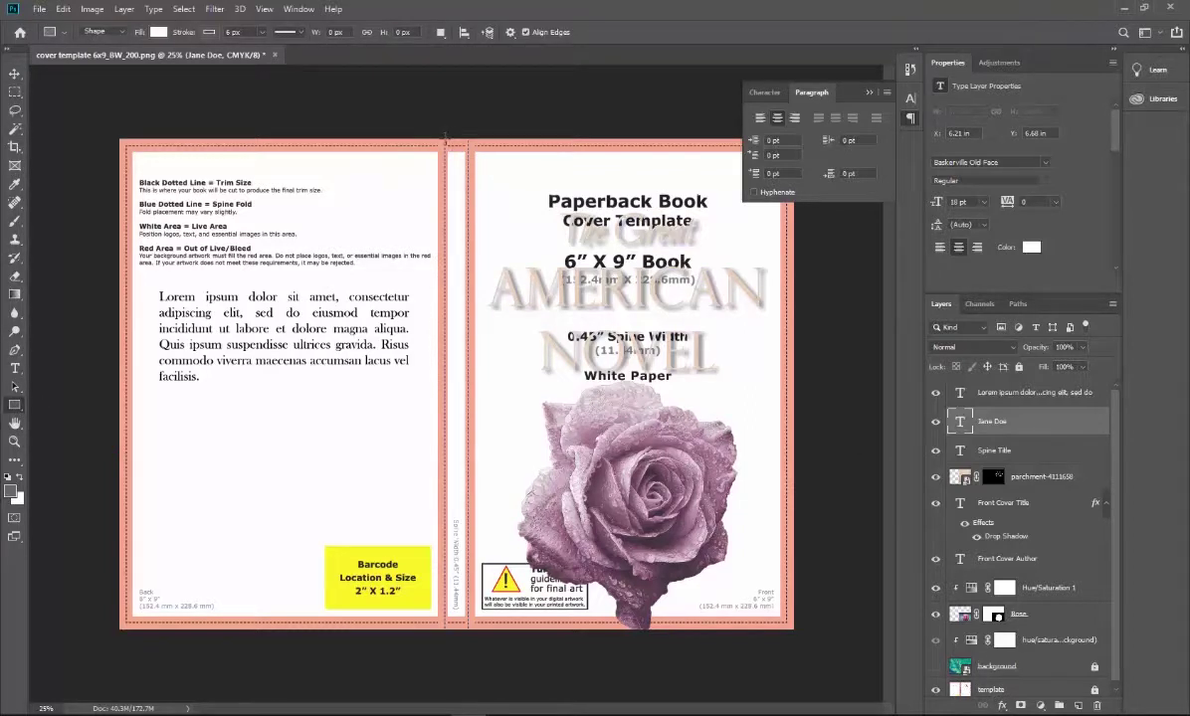
drag(444, 140, 470, 631)
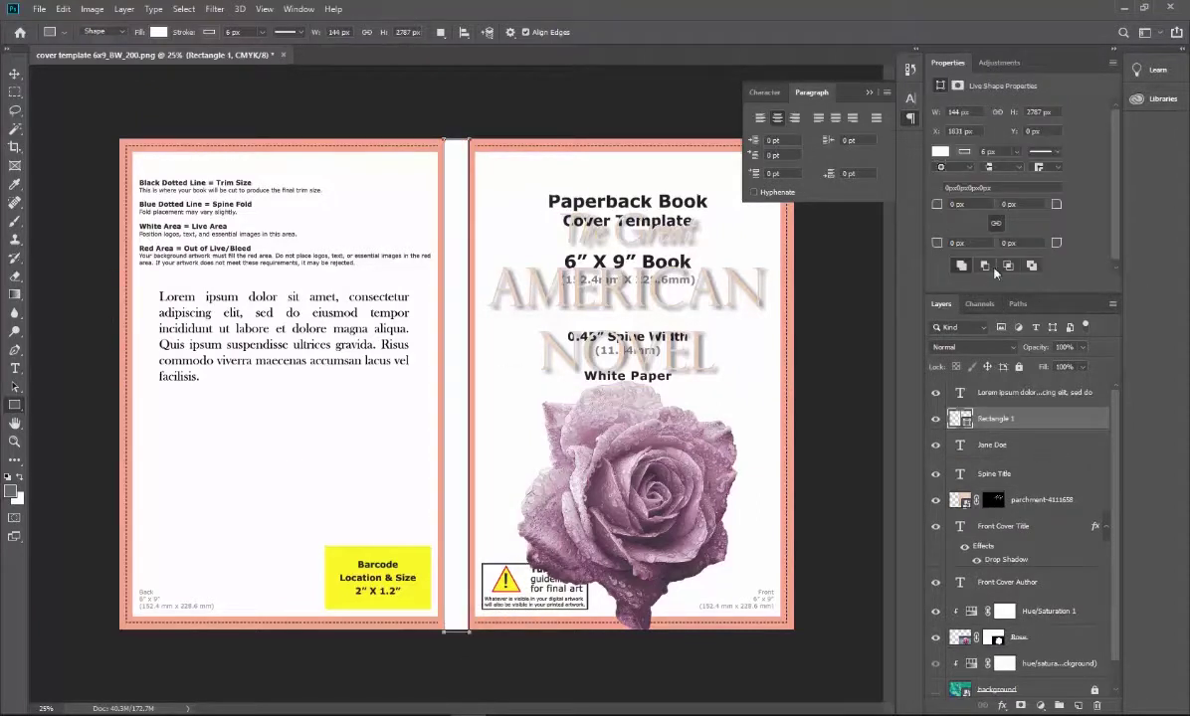
click(968, 153)
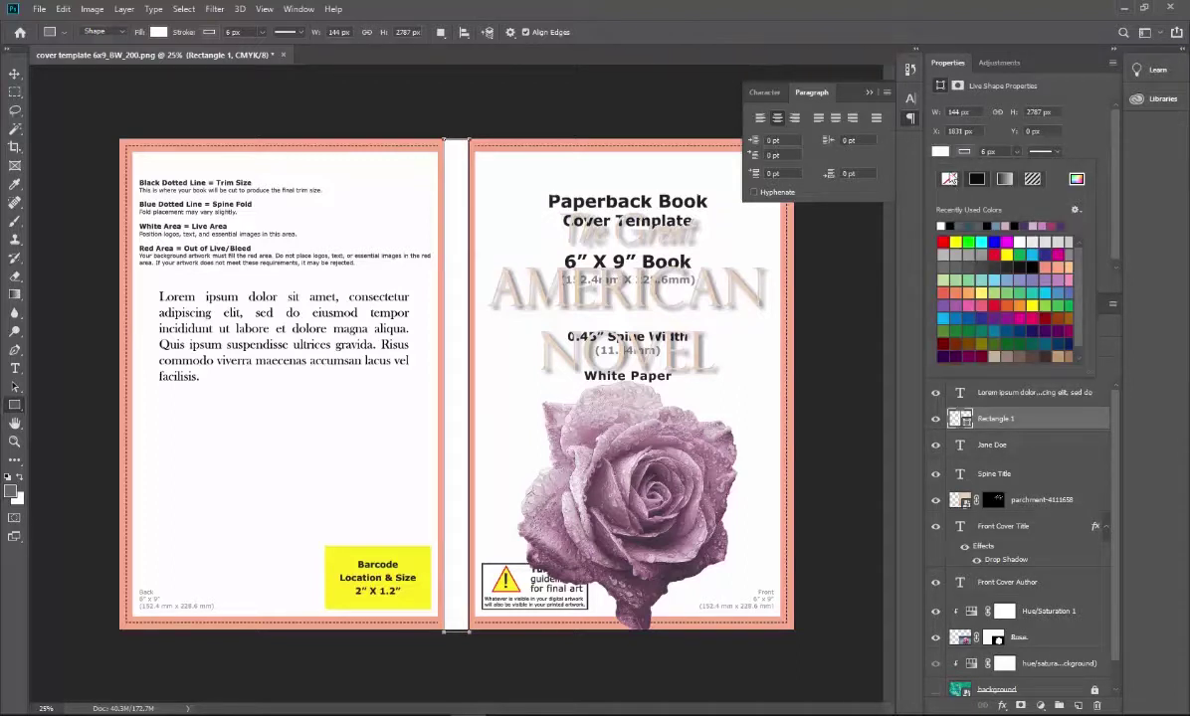
click(950, 179)
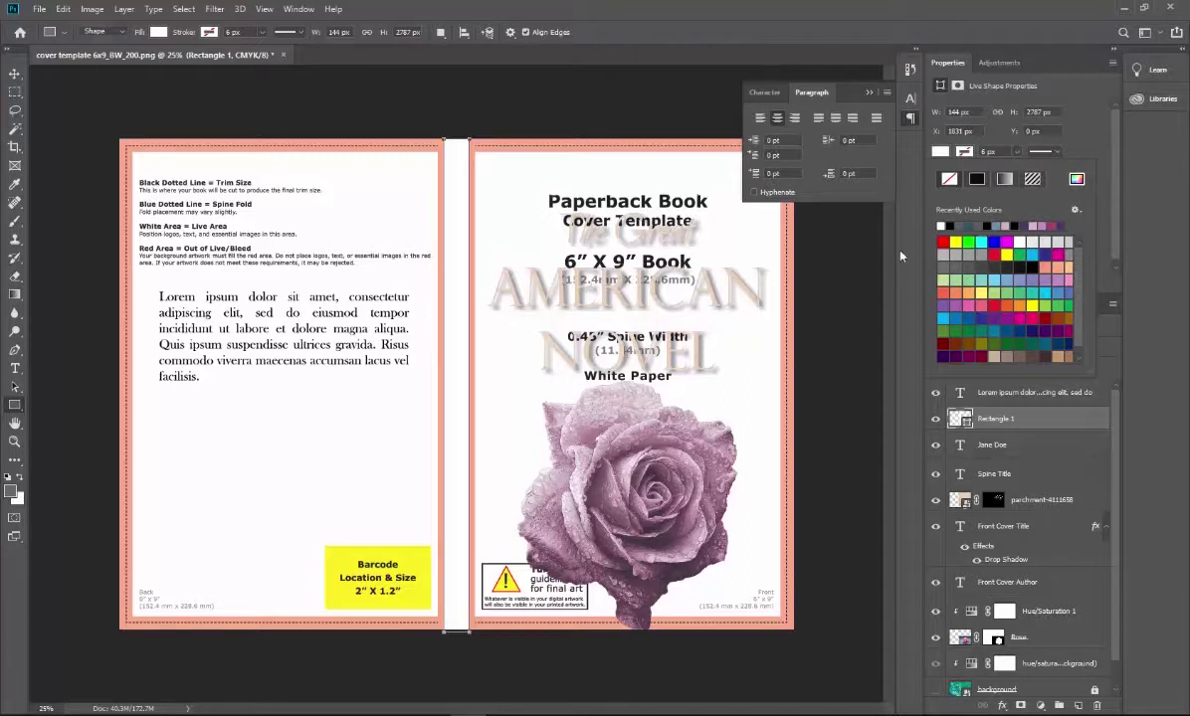
Fill the spine rectangle with teal sampled from the cover artwork.
click(933, 704)
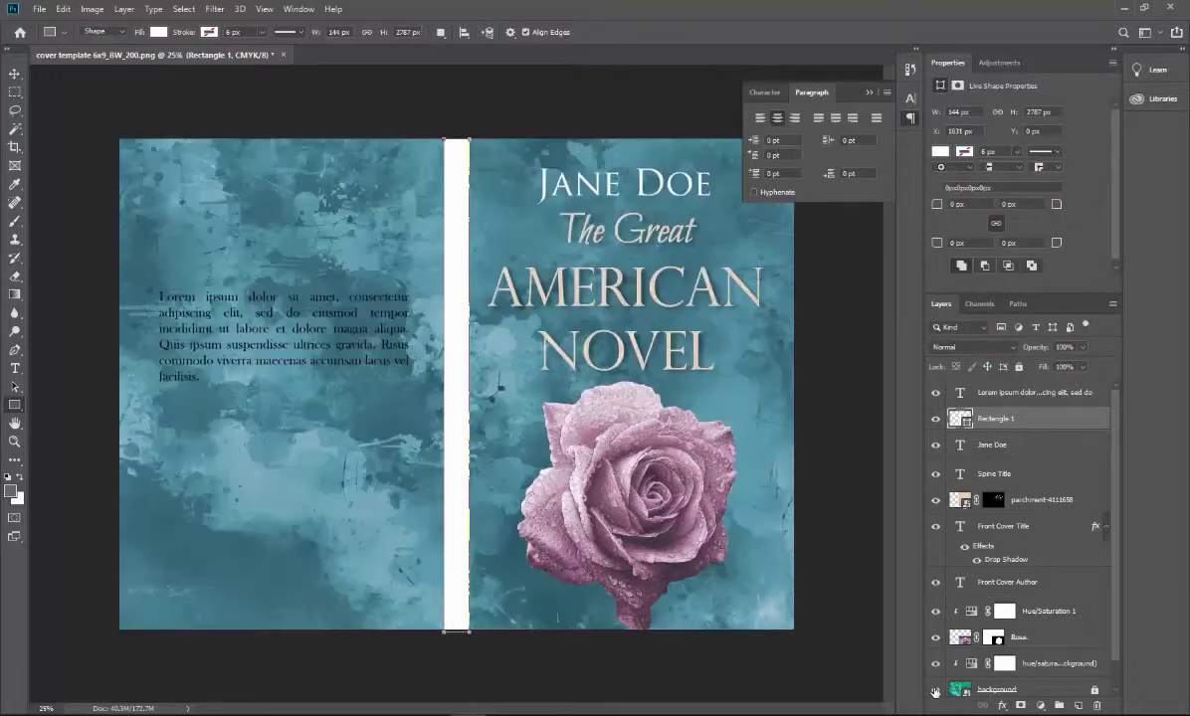
click(940, 153)
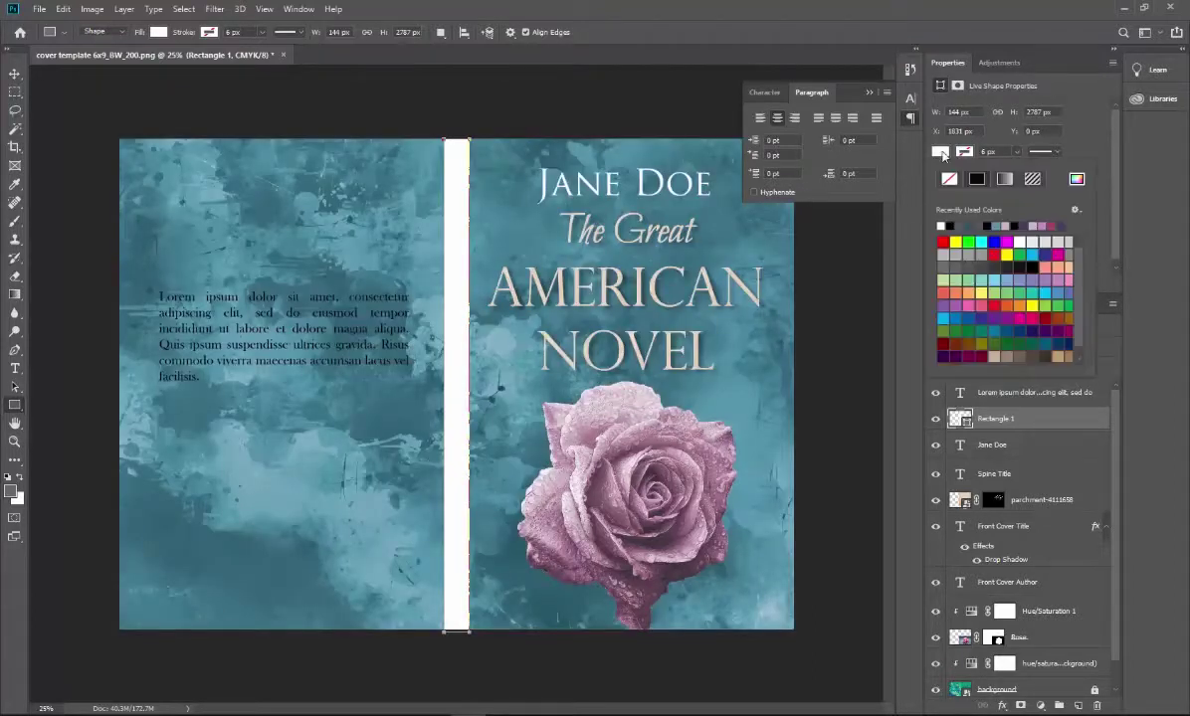
click(1076, 179)
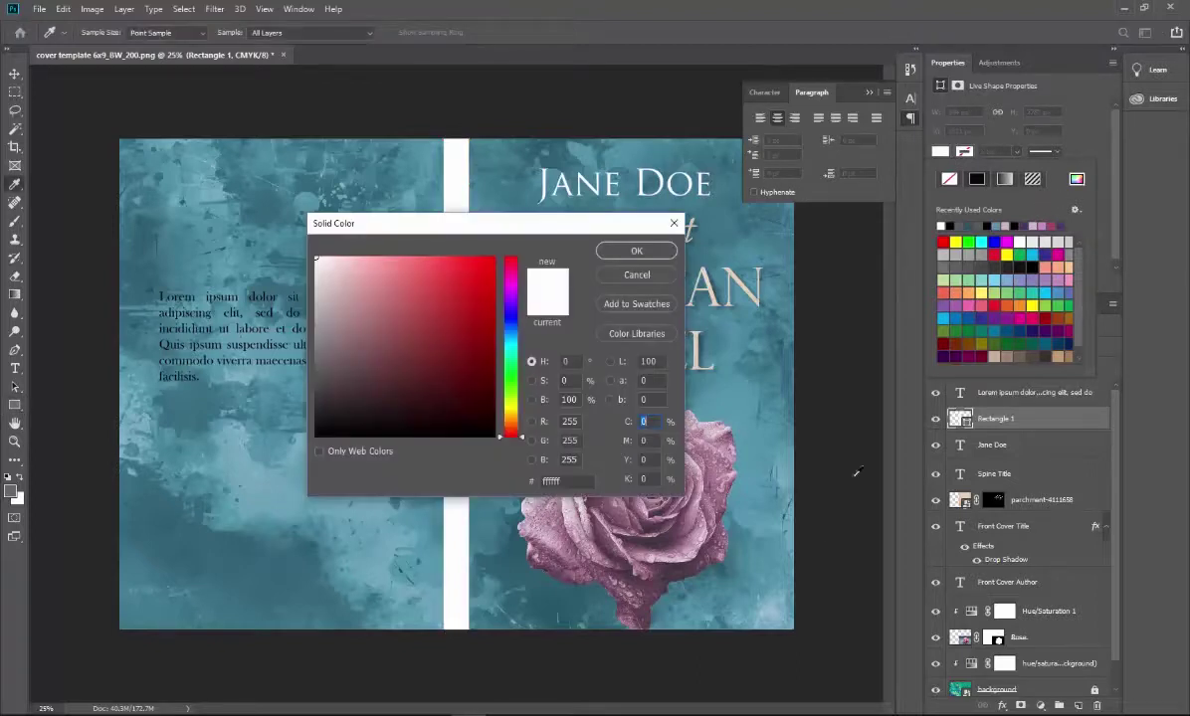
click(784, 341)
click(633, 249)
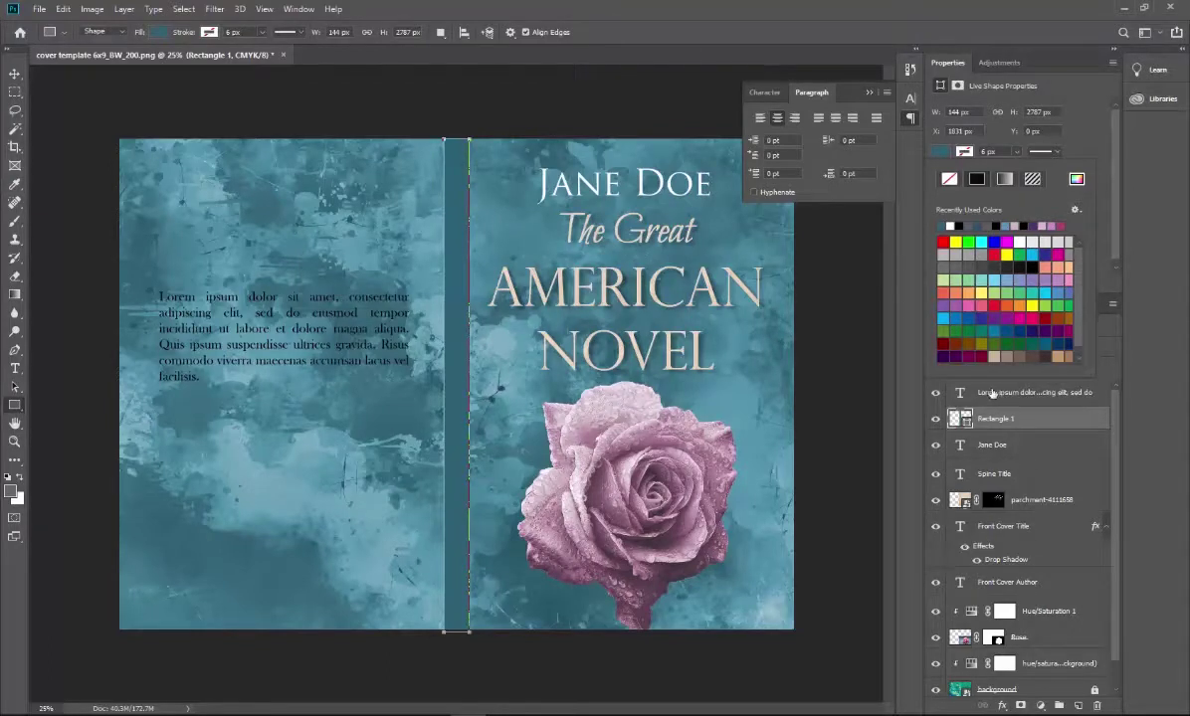
Rename the layers to Spine background, Spine author and Back cover description.
double_click(995, 418)
text(Spine background)
key(Return)
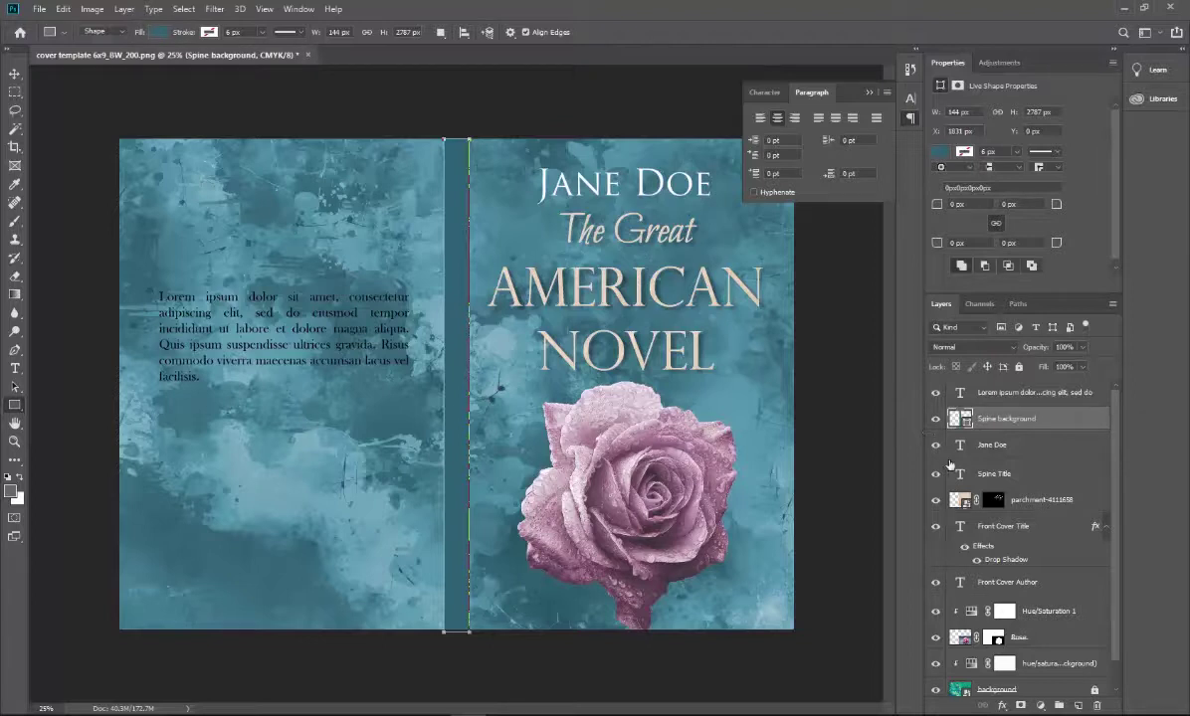
double_click(994, 445)
text(Spine author)
key(Return)
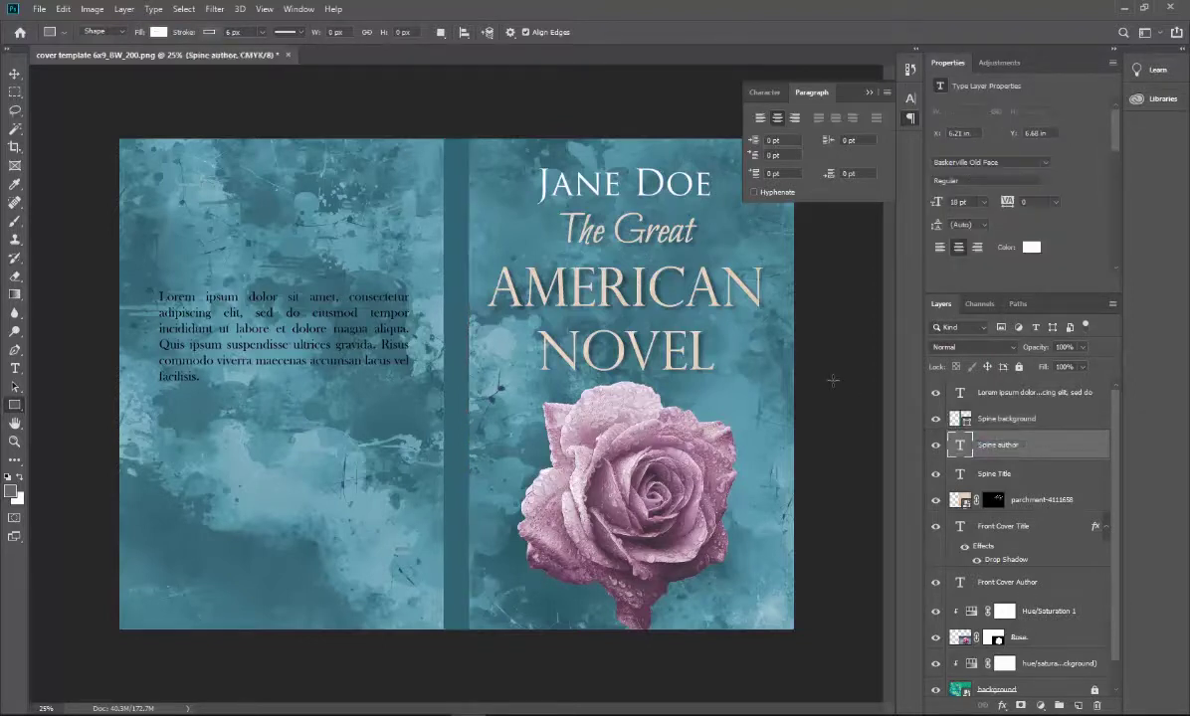
double_click(990, 396)
text(Back cov)
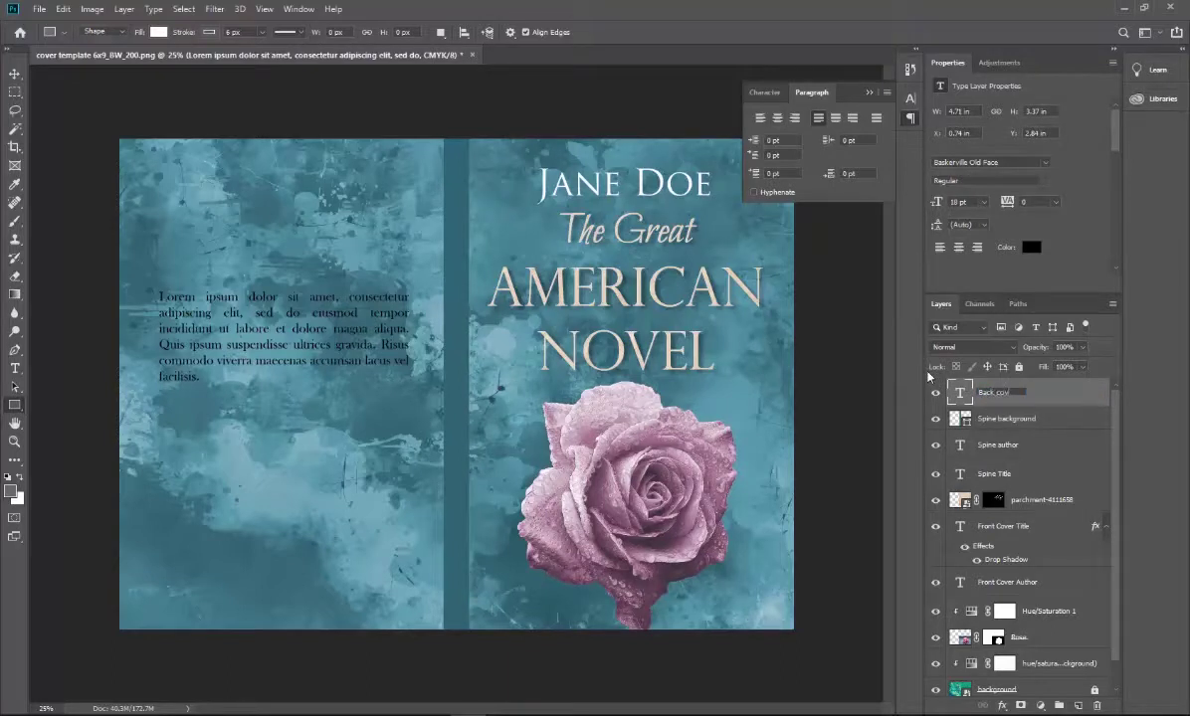
text(er description)
key(Return)
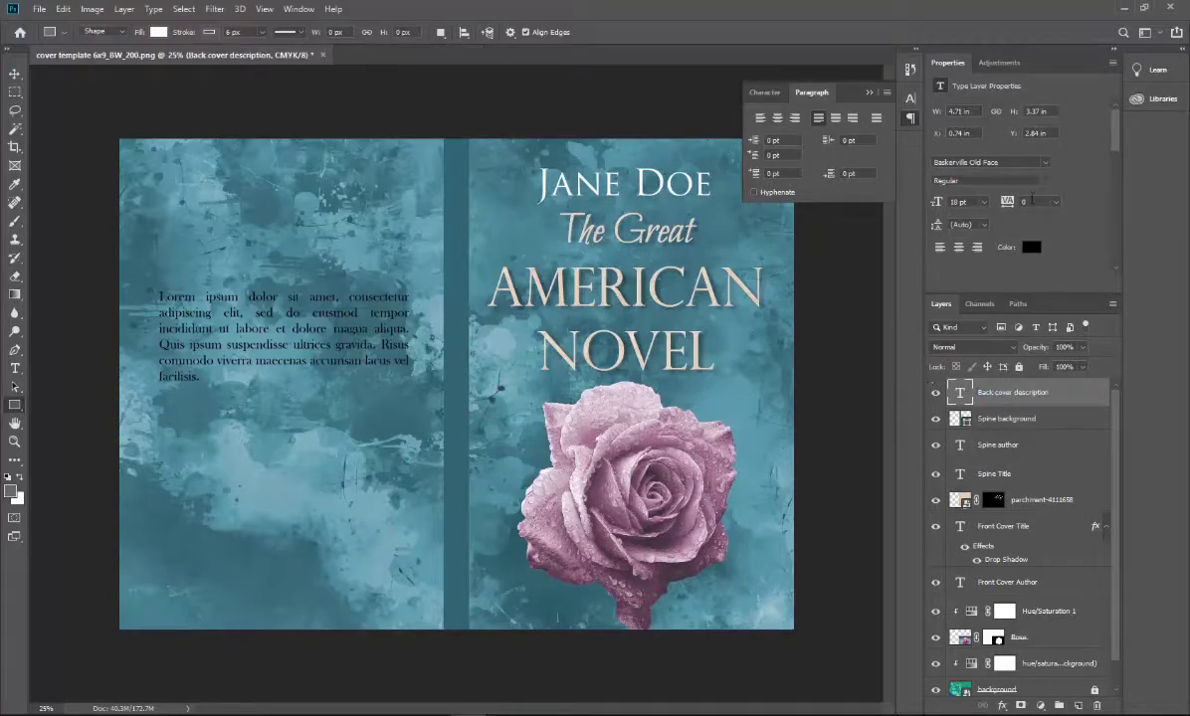
Make the back-cover blurb text white (ffffff).
click(1028, 248)
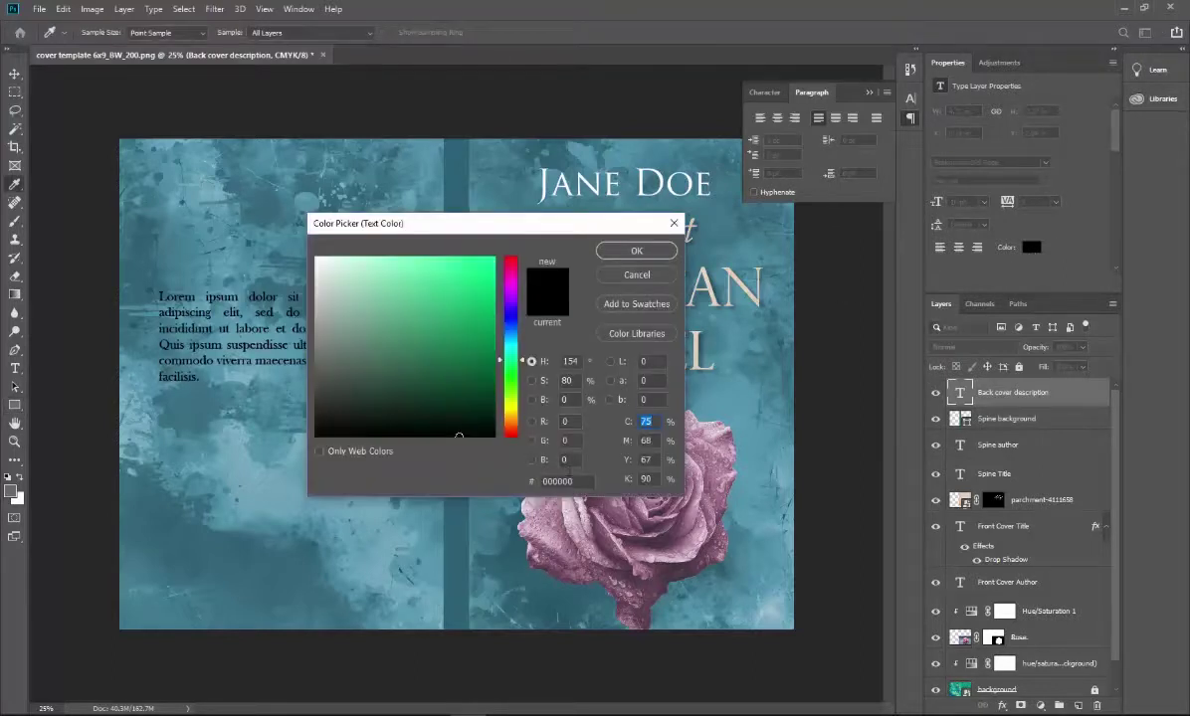
text(ffffff)
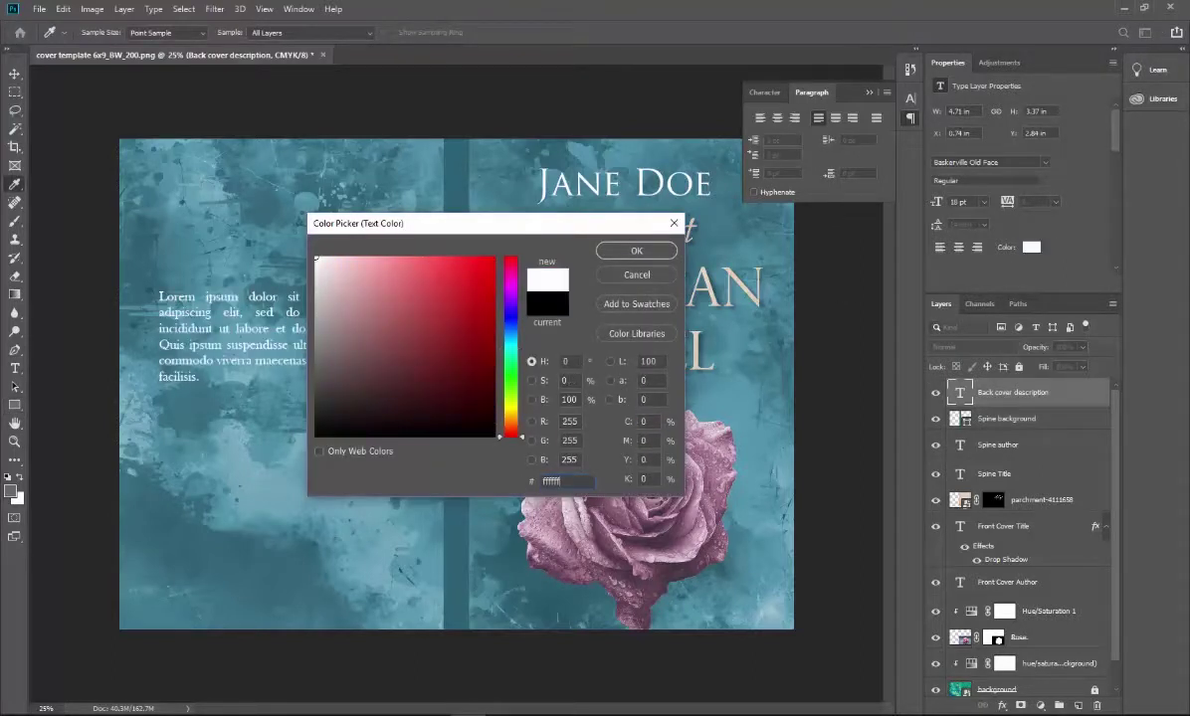
key(Return)
key(u)
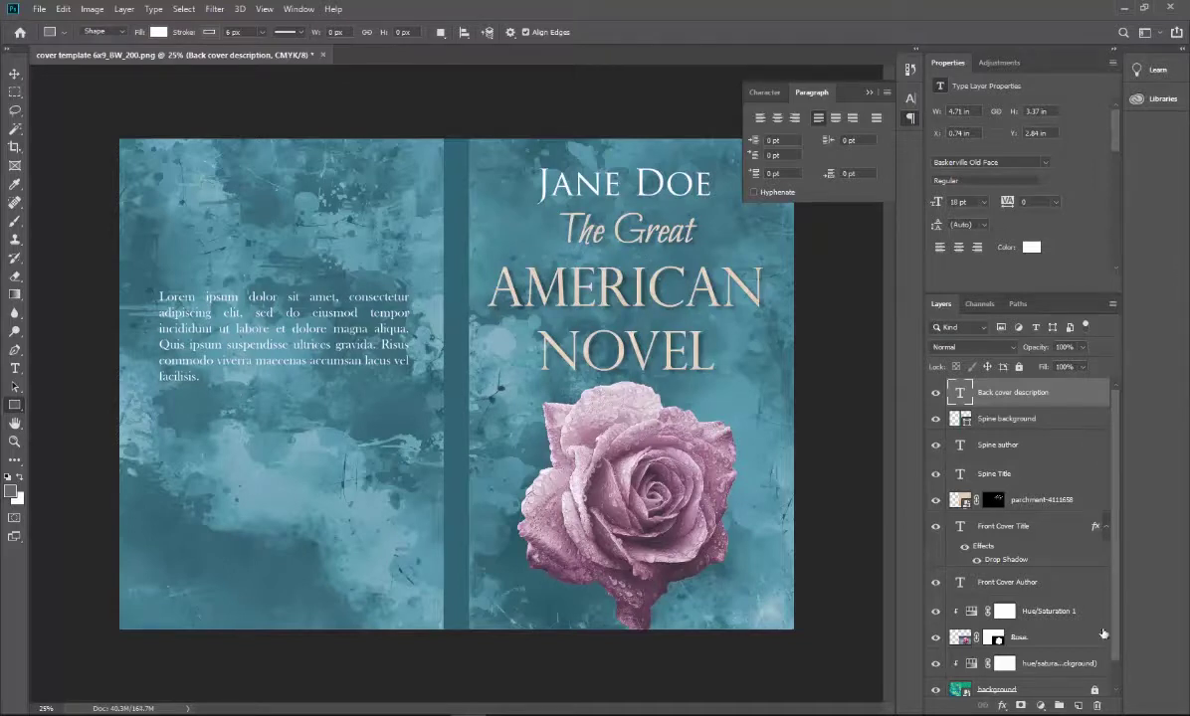
Move Spine background below the spine text layers and shift the blurb higher on the back cover.
click(1013, 426)
drag(1005, 426, 1009, 477)
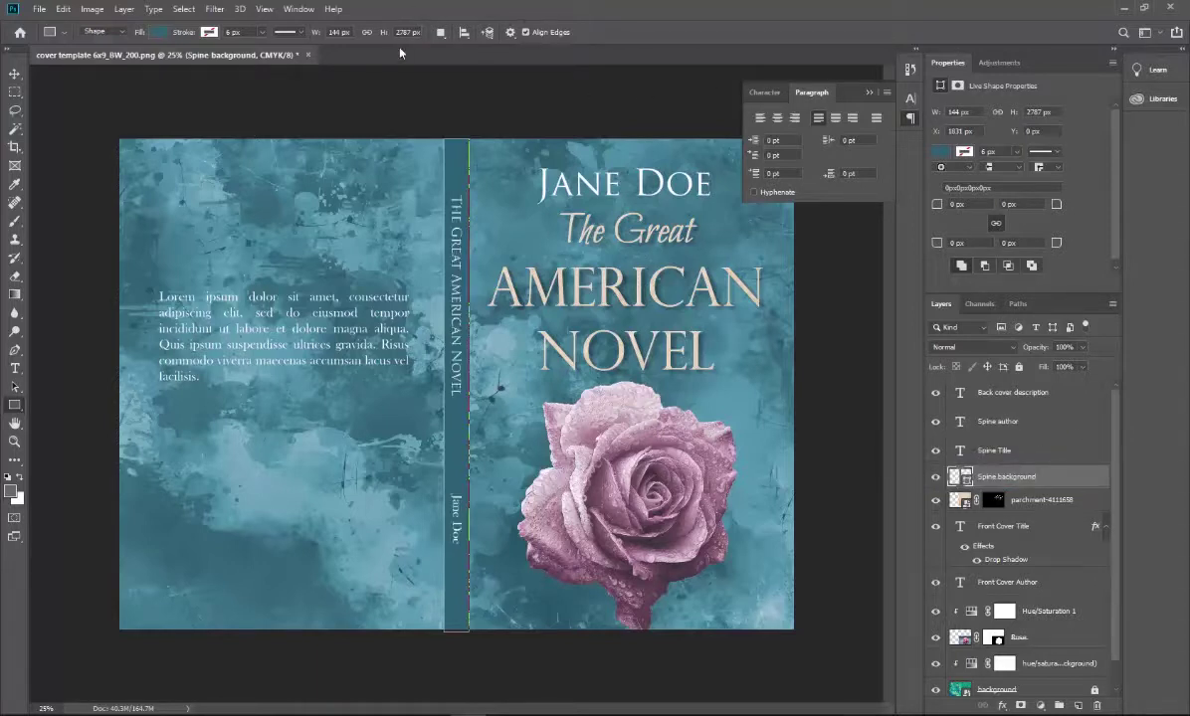
click(15, 74)
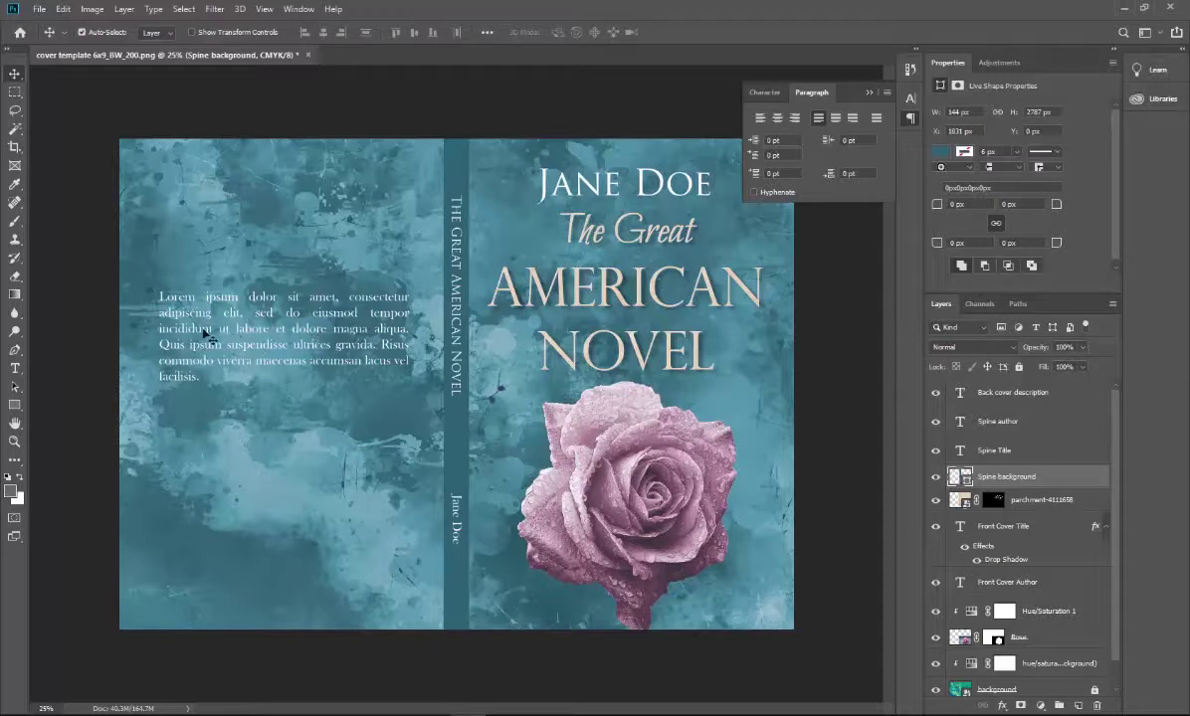
drag(202, 328, 202, 270)
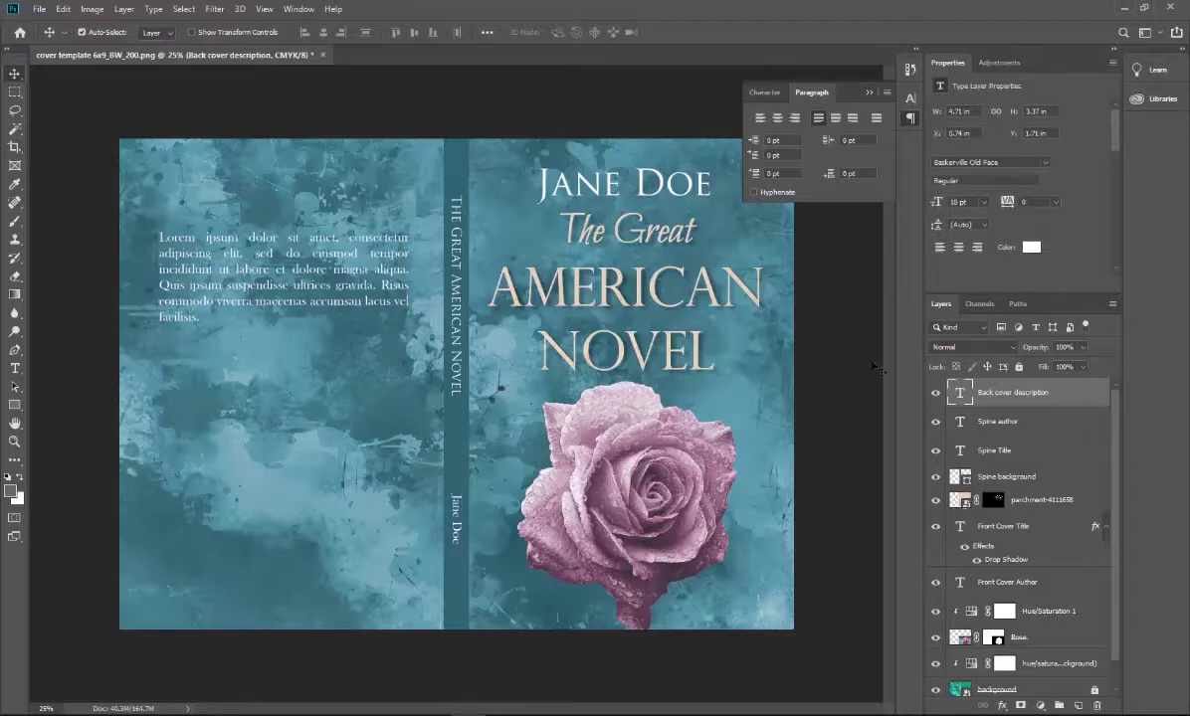
click(864, 93)
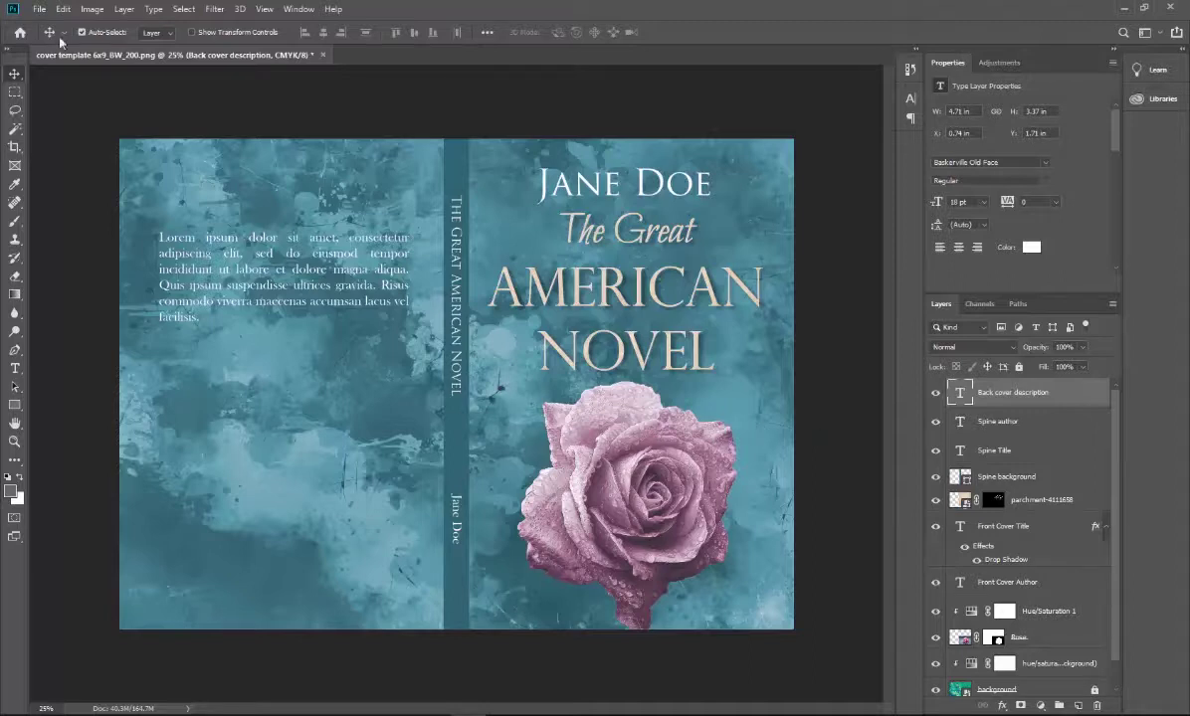
Place barcodesample.jpg into the document at a reduced size.
click(37, 8)
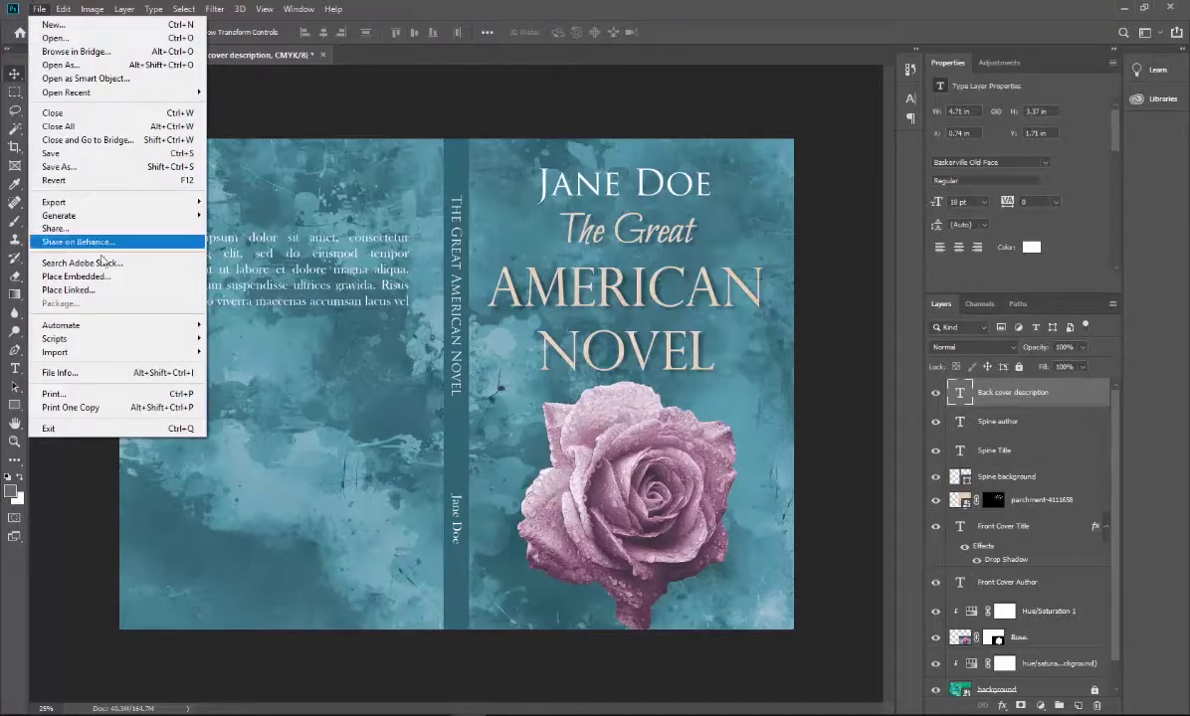
click(74, 276)
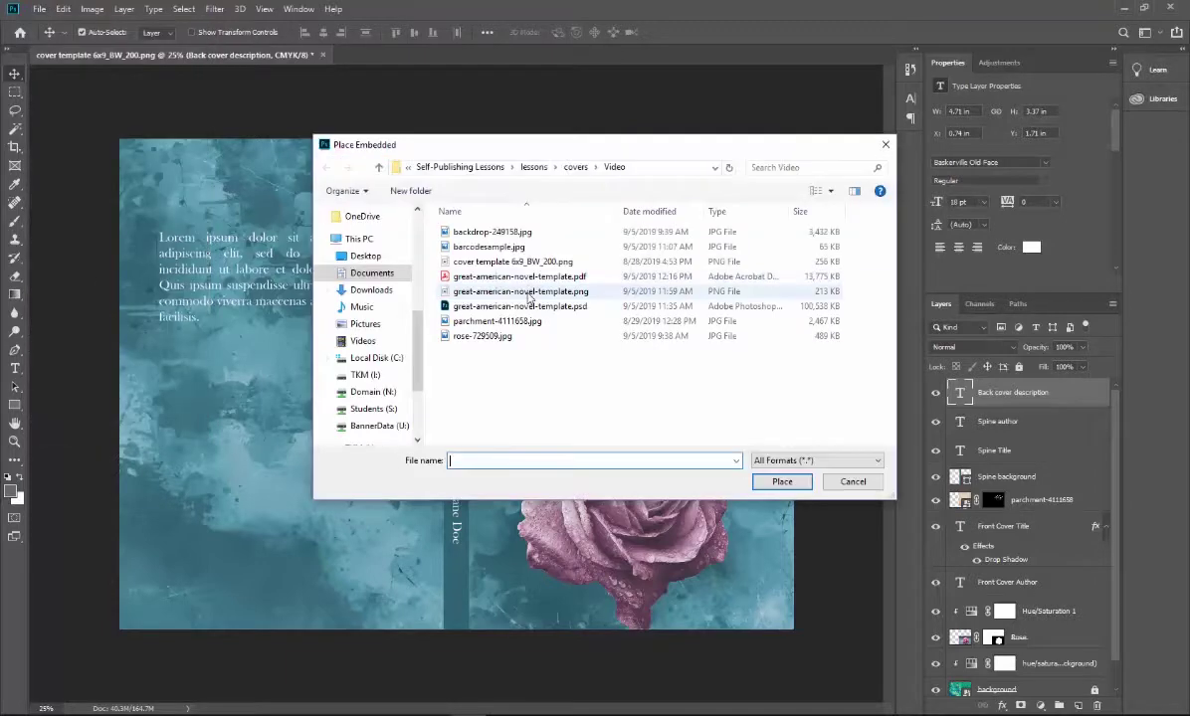
double_click(487, 246)
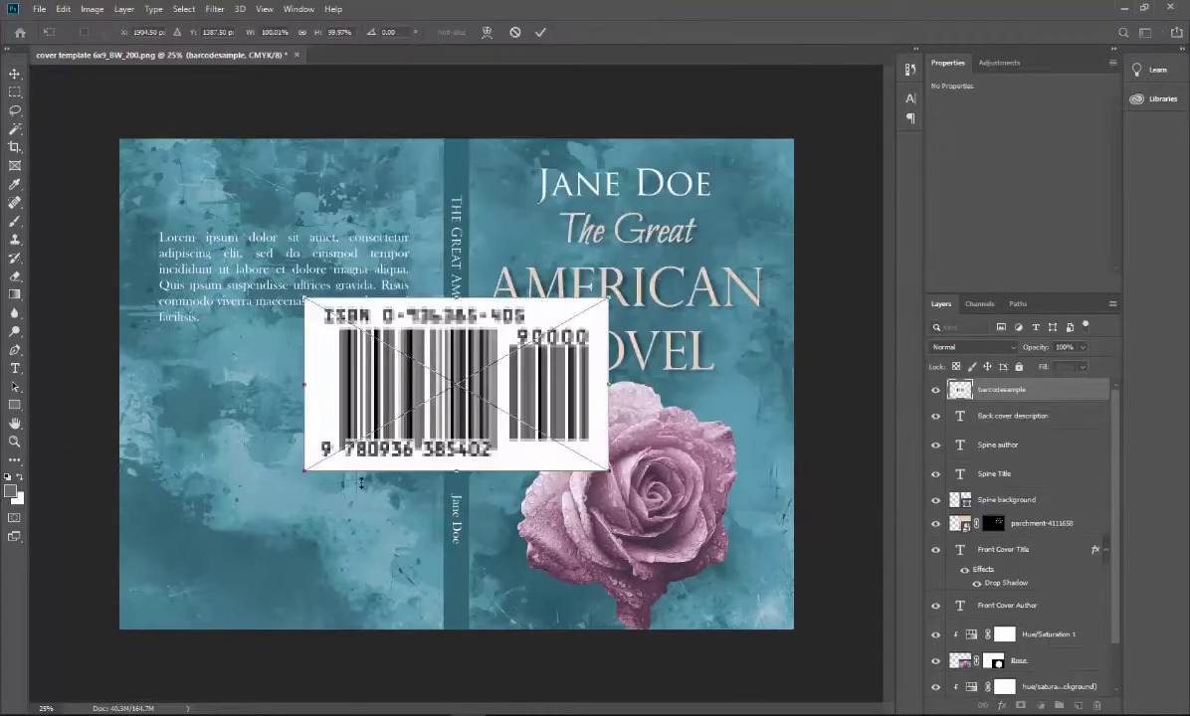
drag(608, 299, 449, 388)
scroll(953, 619, down, 2)
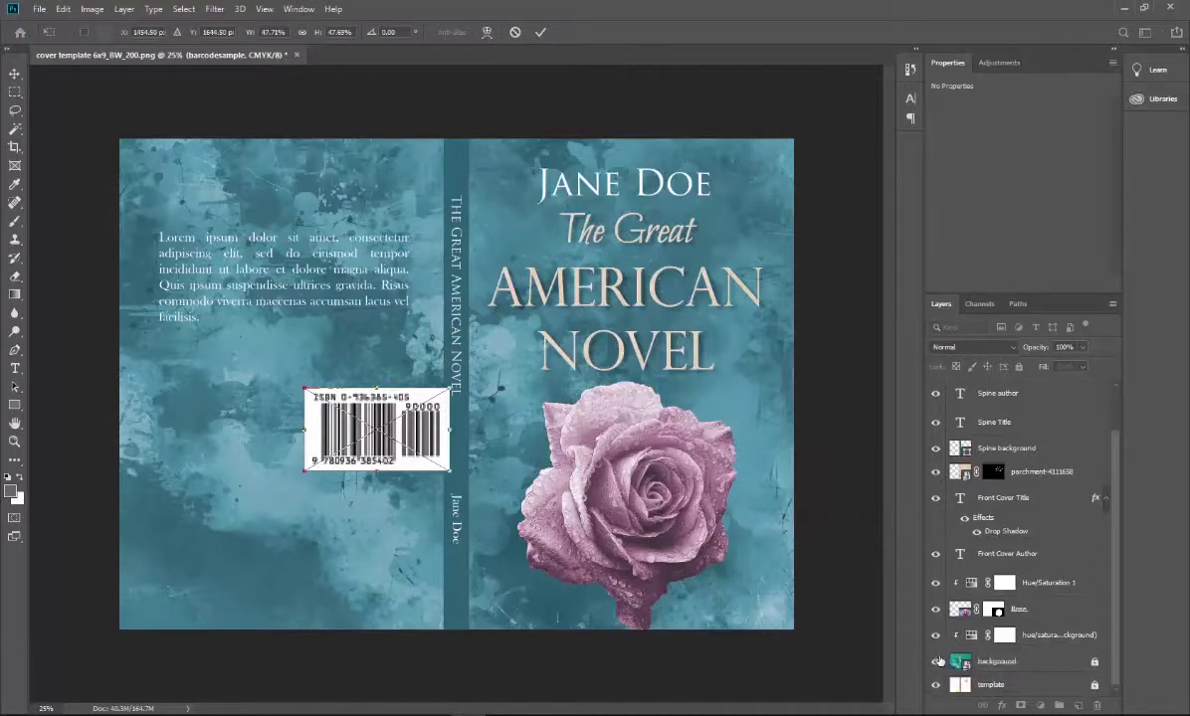
click(541, 33)
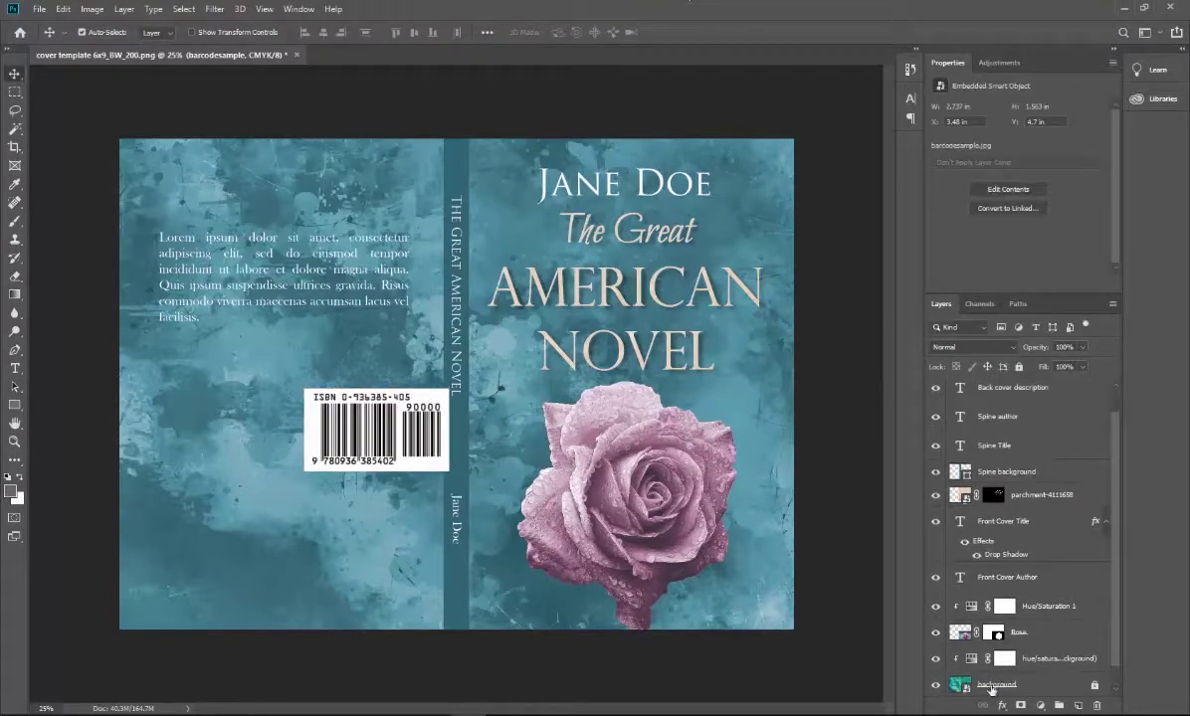
scroll(932, 637, down, 1)
Move and shrink the barcode into the template's barcode area at the back cover's lower right.
click(935, 662)
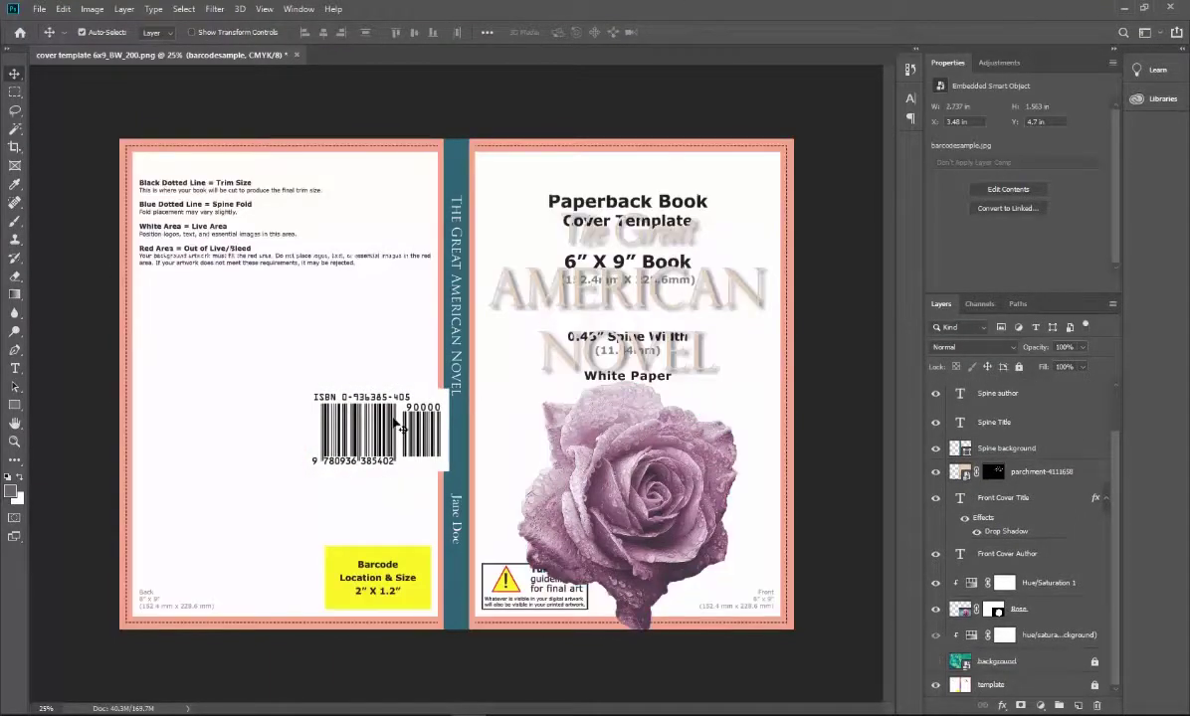
drag(395, 424, 383, 564)
key(ctrl+t)
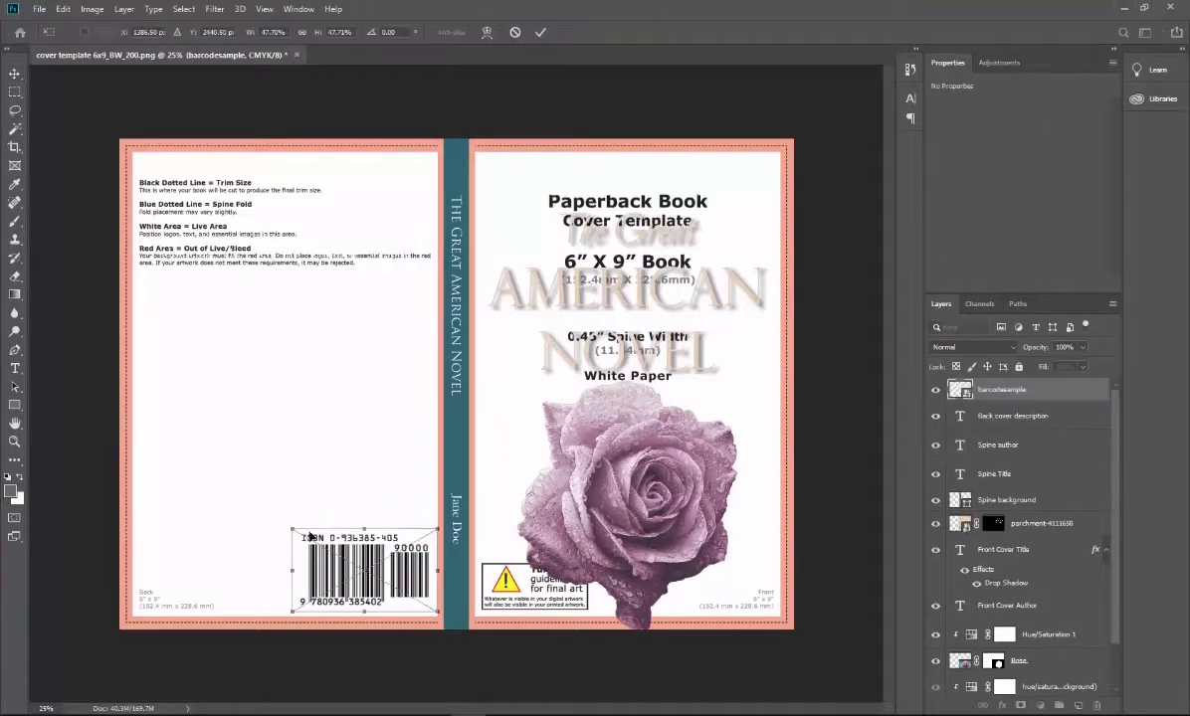
drag(295, 527, 376, 560)
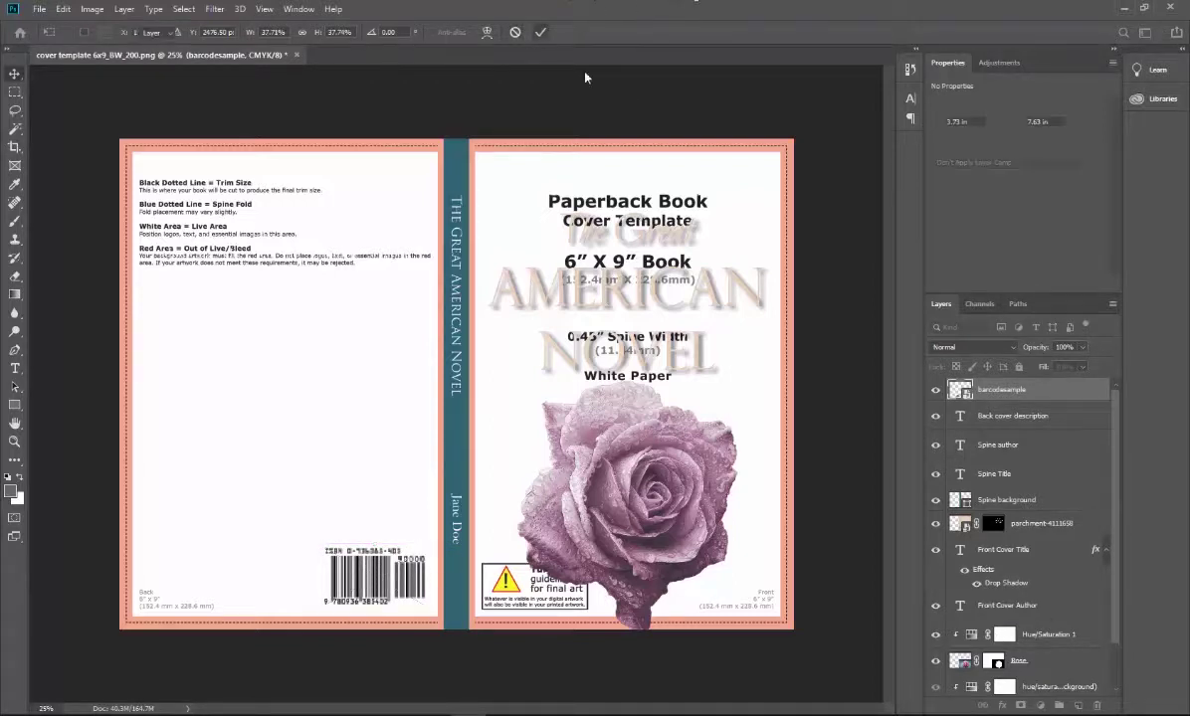
click(539, 33)
scroll(947, 657, down, 2)
click(936, 667)
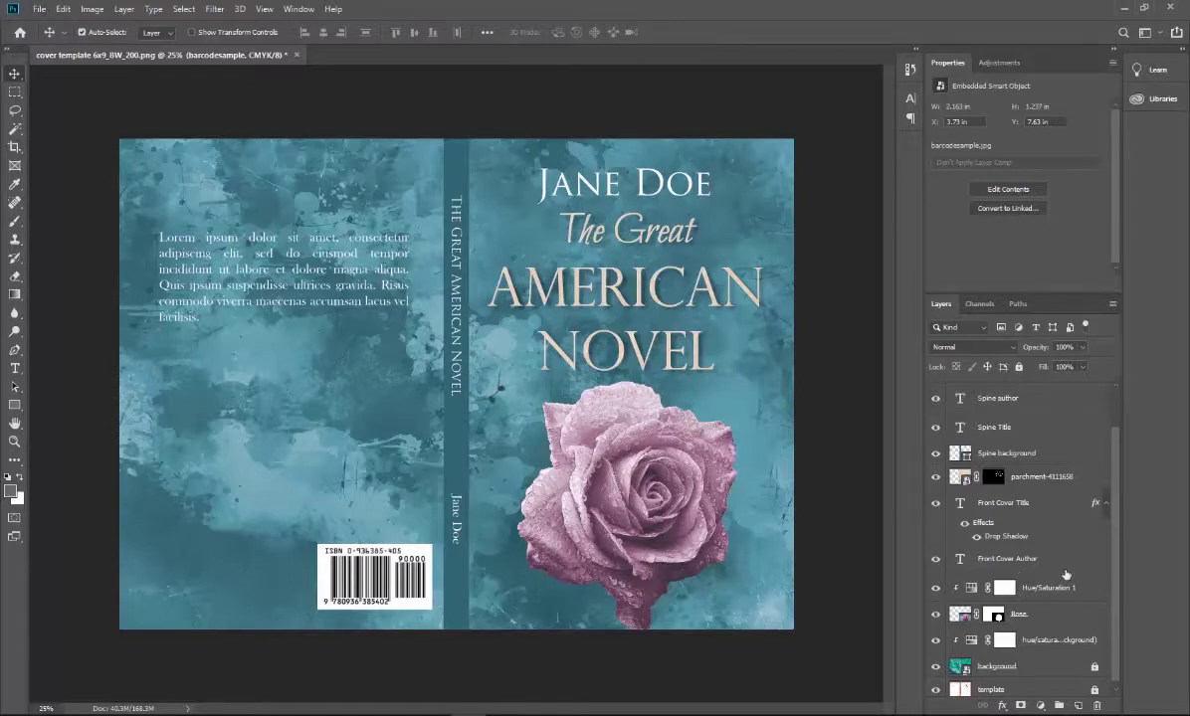
scroll(1038, 489, up, 2)
Rename the barcodesample layer to Barcode.
double_click(1000, 389)
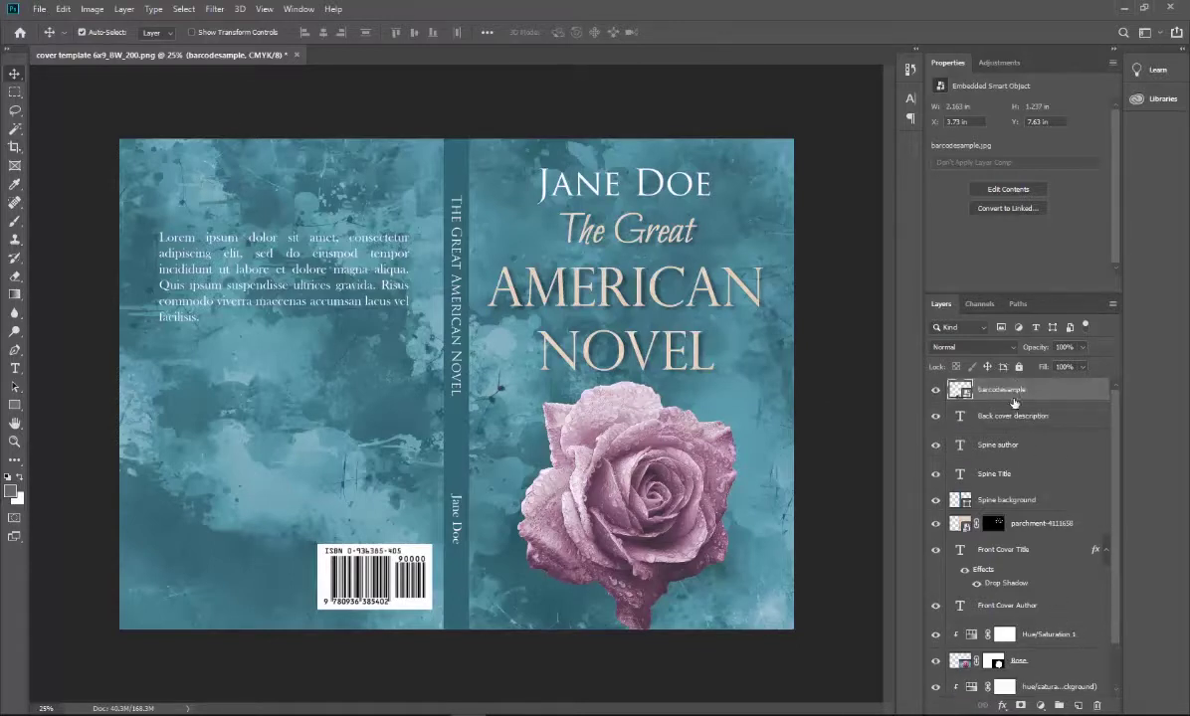
text(Barcode)
key(Return)
scroll(1023, 562, down, 2)
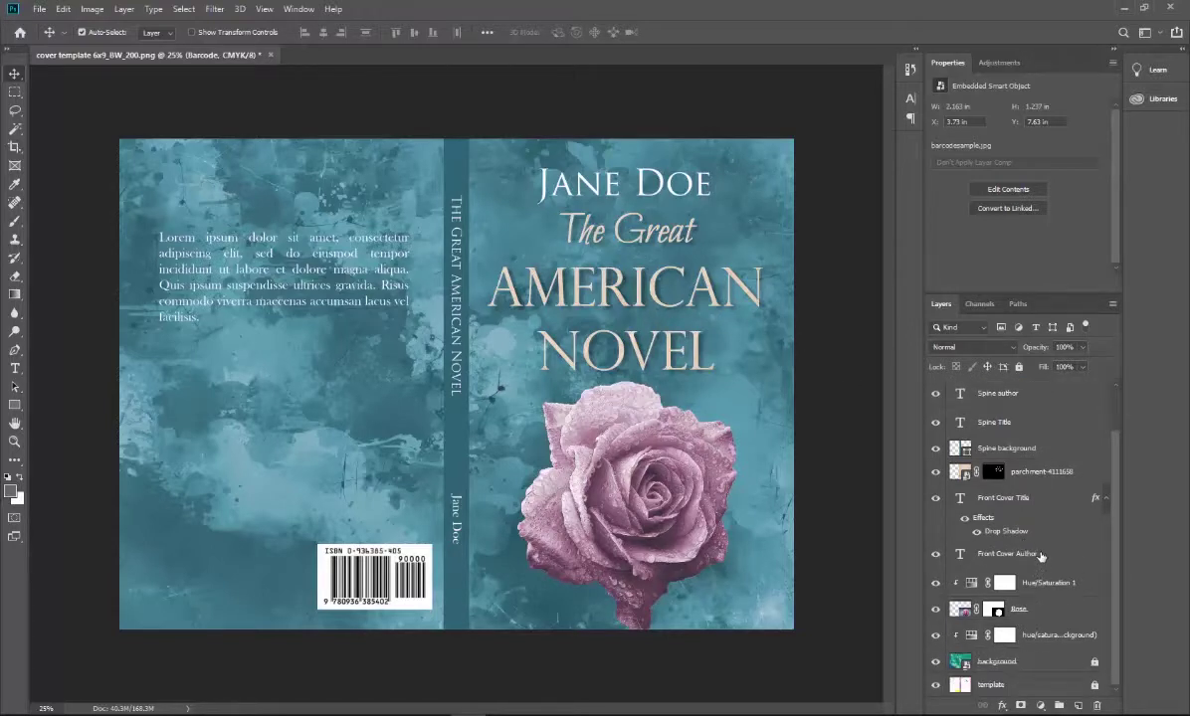
scroll(962, 482, up, 2)
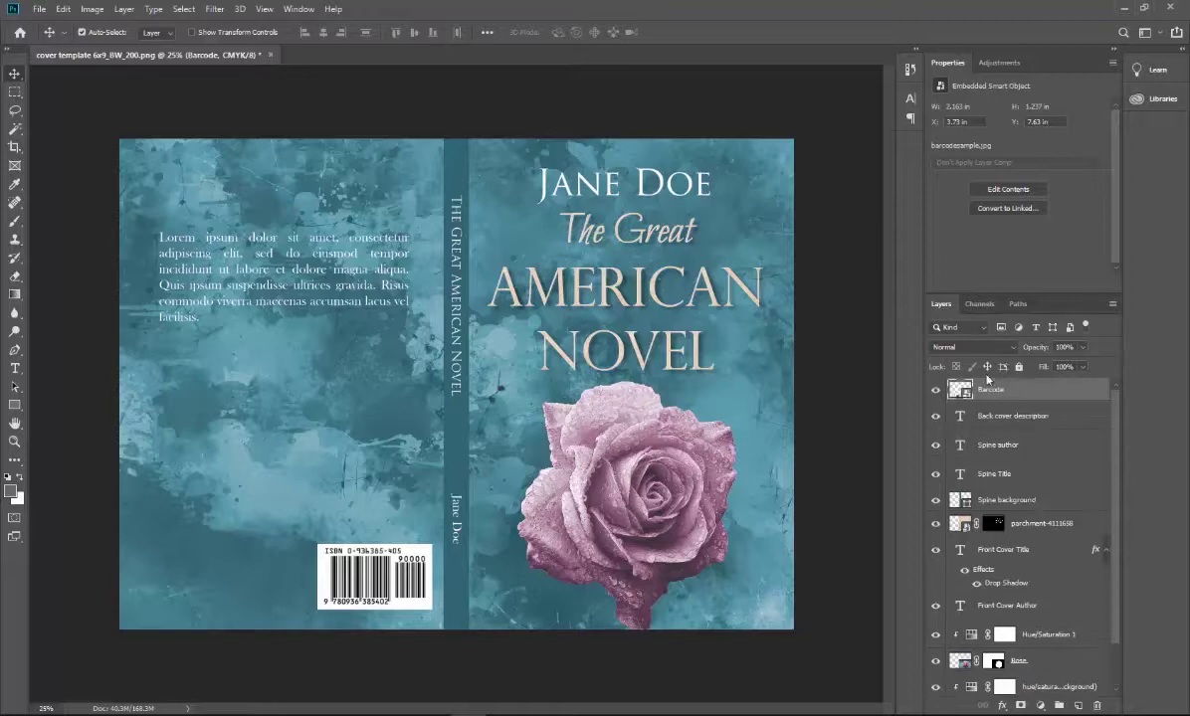
scroll(997, 422, down, 2)
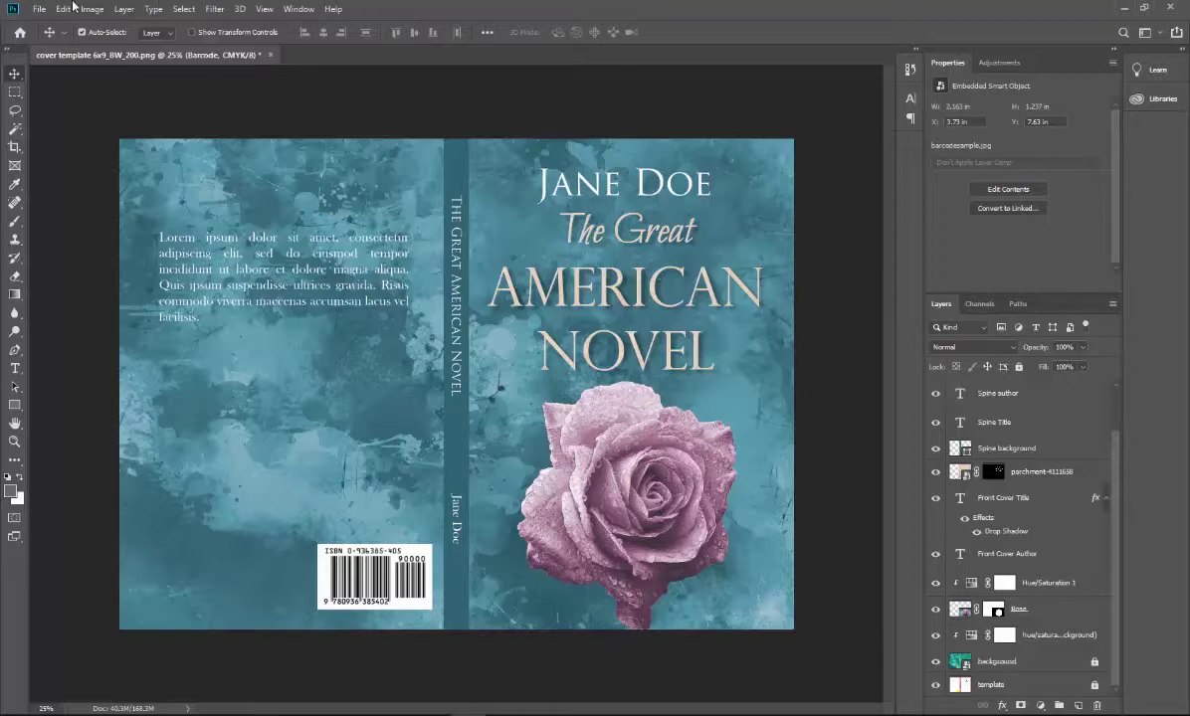
click(40, 9)
Save the layered cover as Photoshop PSD great-american-novel.psd with Maximize Compatibility kept on.
click(58, 167)
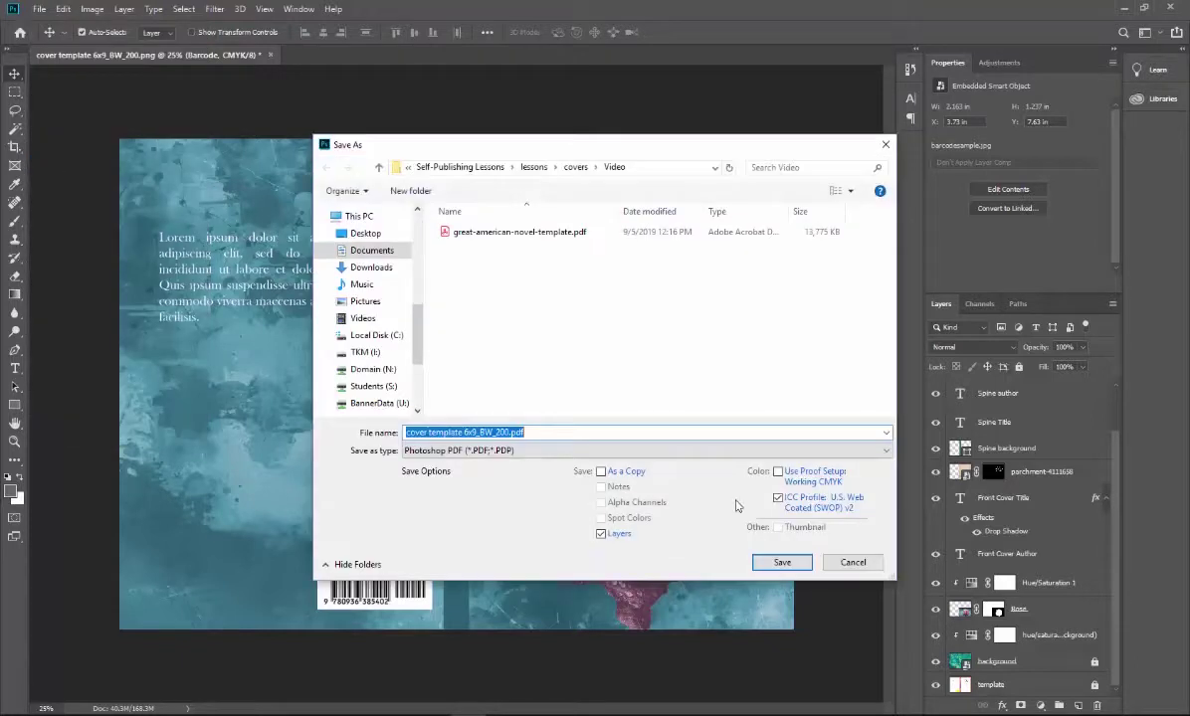
click(506, 431)
click(462, 450)
click(497, 435)
click(507, 432)
key(BackSpace)
key(BackSpace)
key(BackSpace)
key(BackSpace)
key(BackSpace)
key(BackSpace)
key(BackSpace)
key(BackSpace)
key(BackSpace)
key(BackSpace)
key(BackSpace)
key(BackSpace)
key(BackSpace)
key(BackSpace)
key(BackSpace)
key(BackSpace)
key(BackSpace)
key(BackSpace)
key(BackSpace)
key(BackSpace)
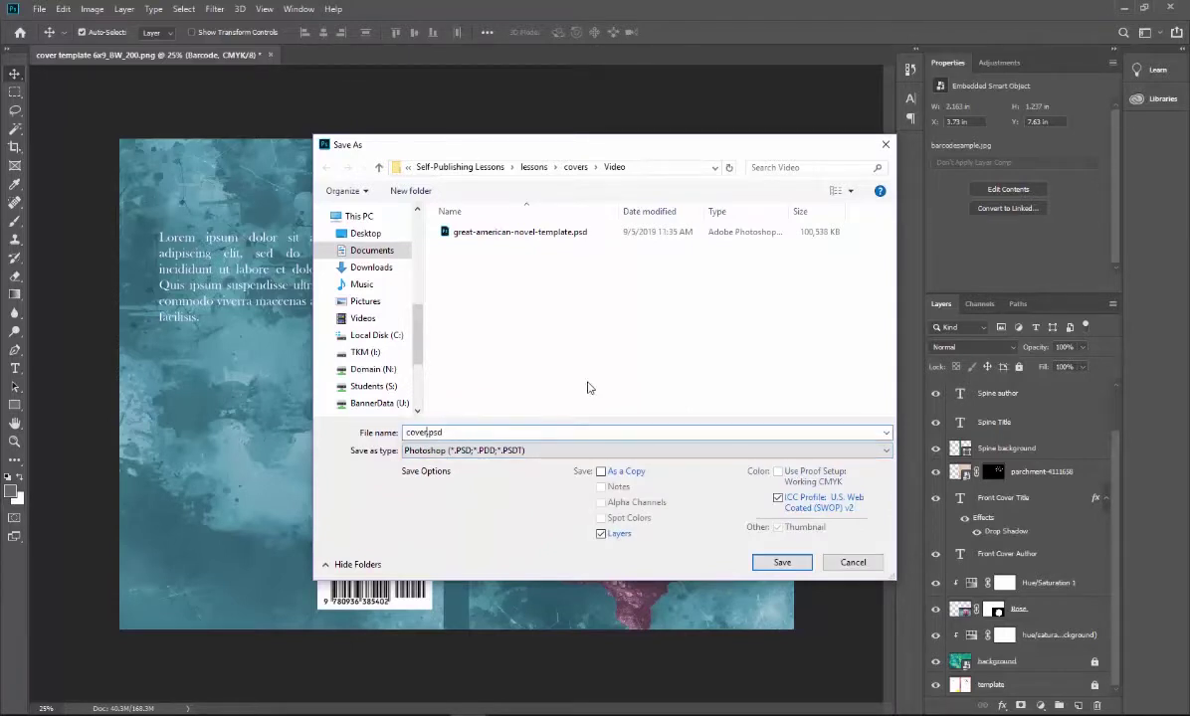
text(great-american-novel)
click(782, 562)
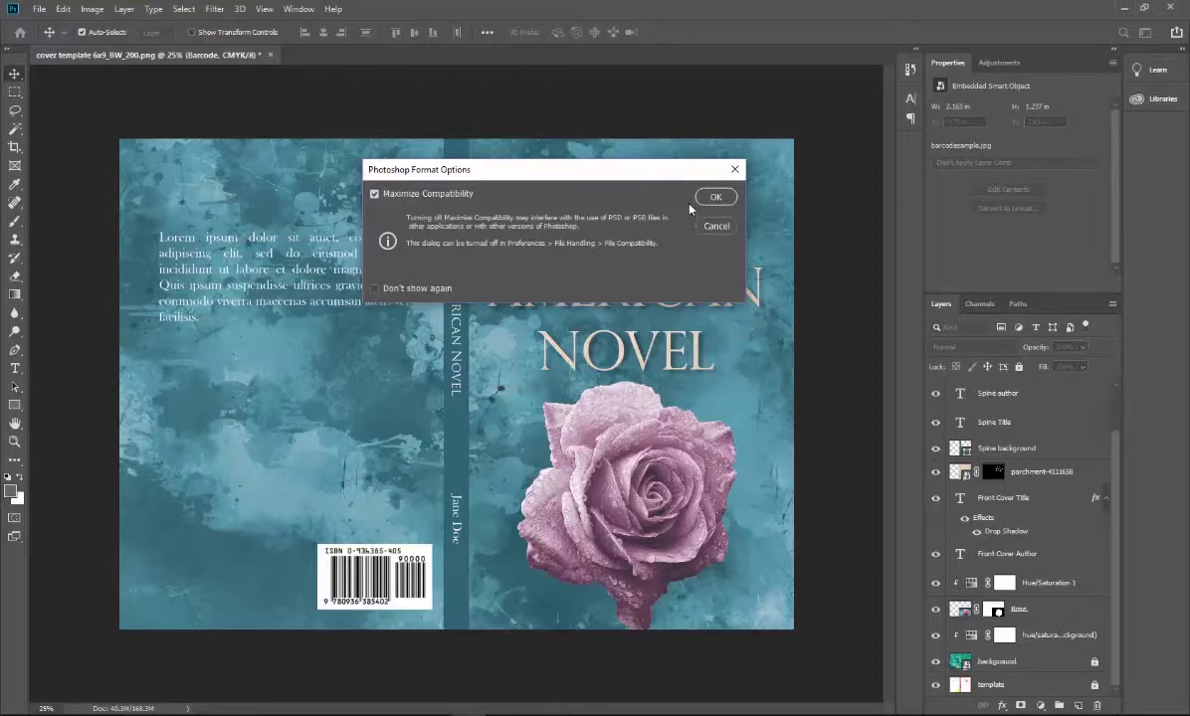
click(713, 197)
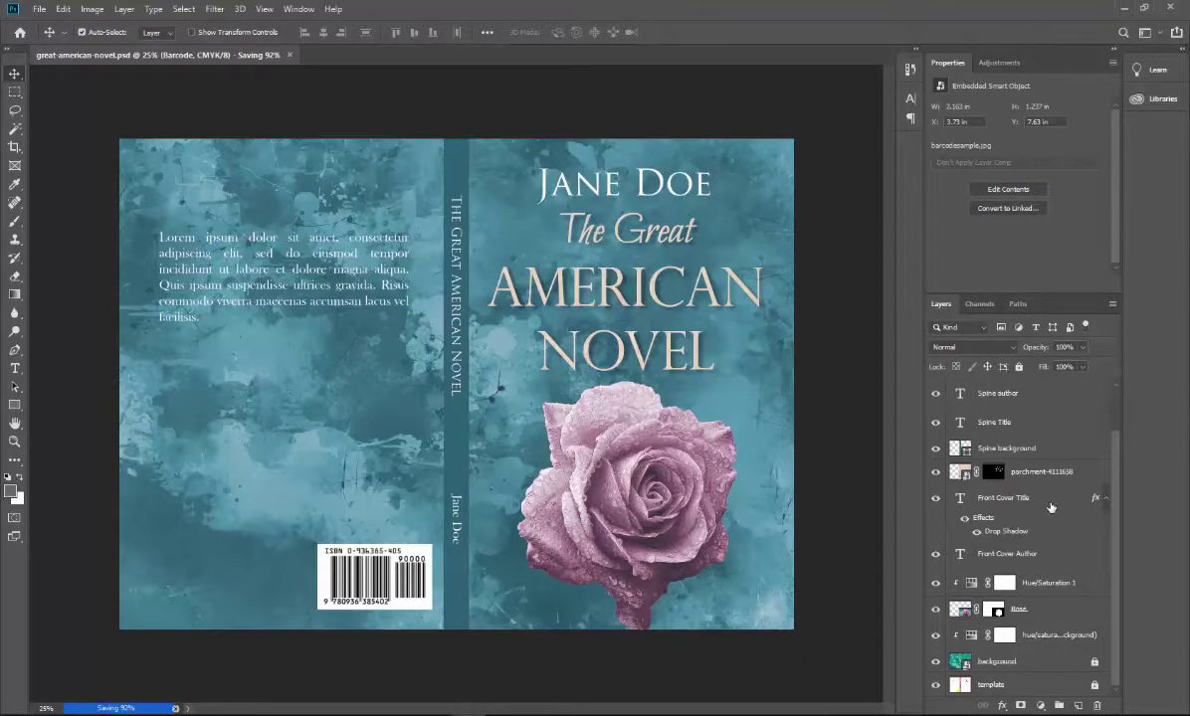
scroll(995, 558, up, 2)
scroll(1001, 573, down, 2)
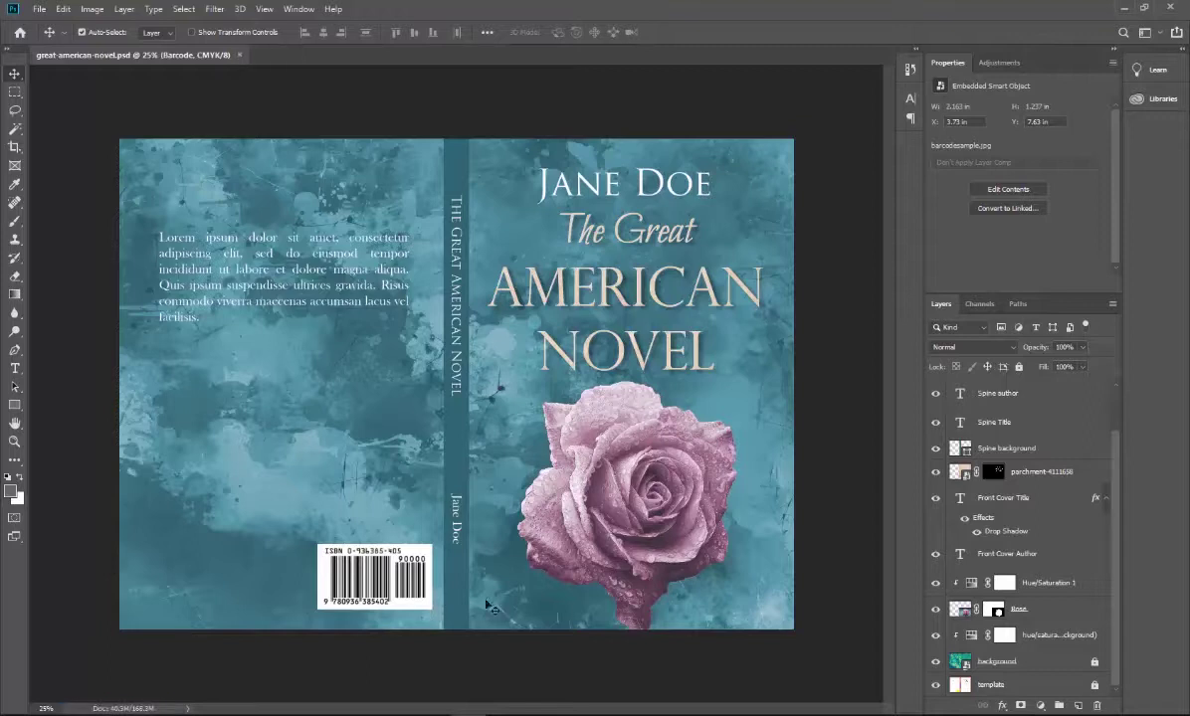
scroll(1023, 468, up, 2)
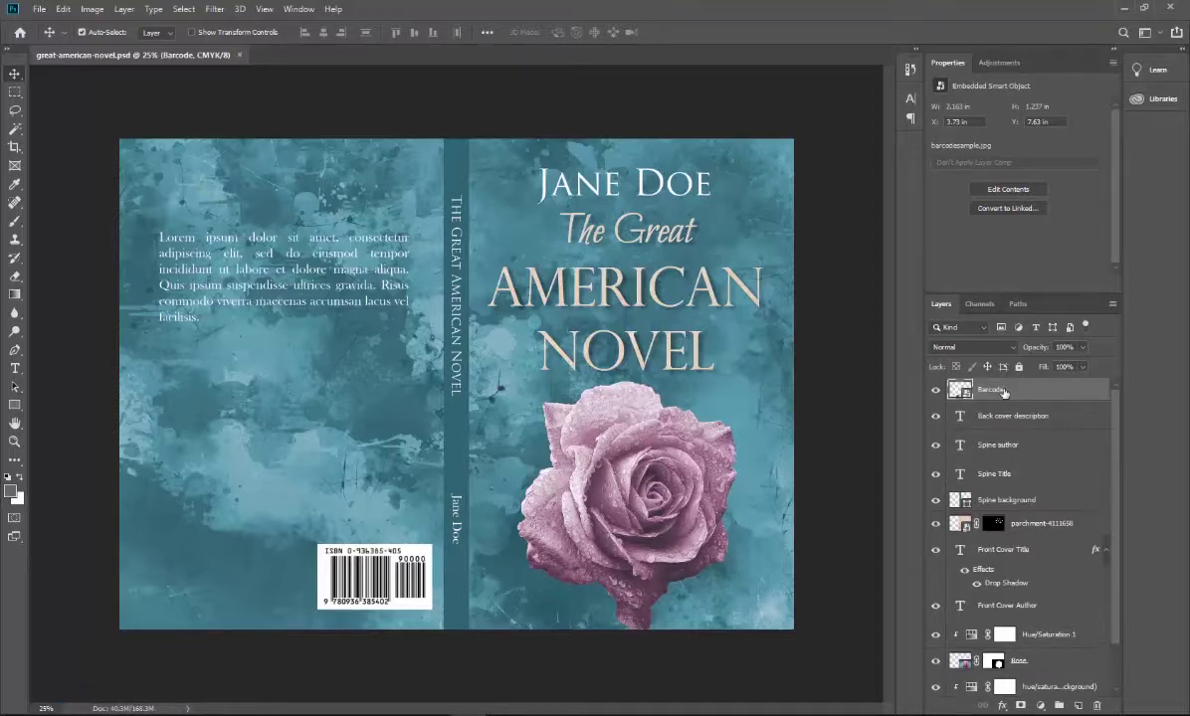
Hide the Barcode layer and flatten the image, discarding the hidden layer.
click(935, 390)
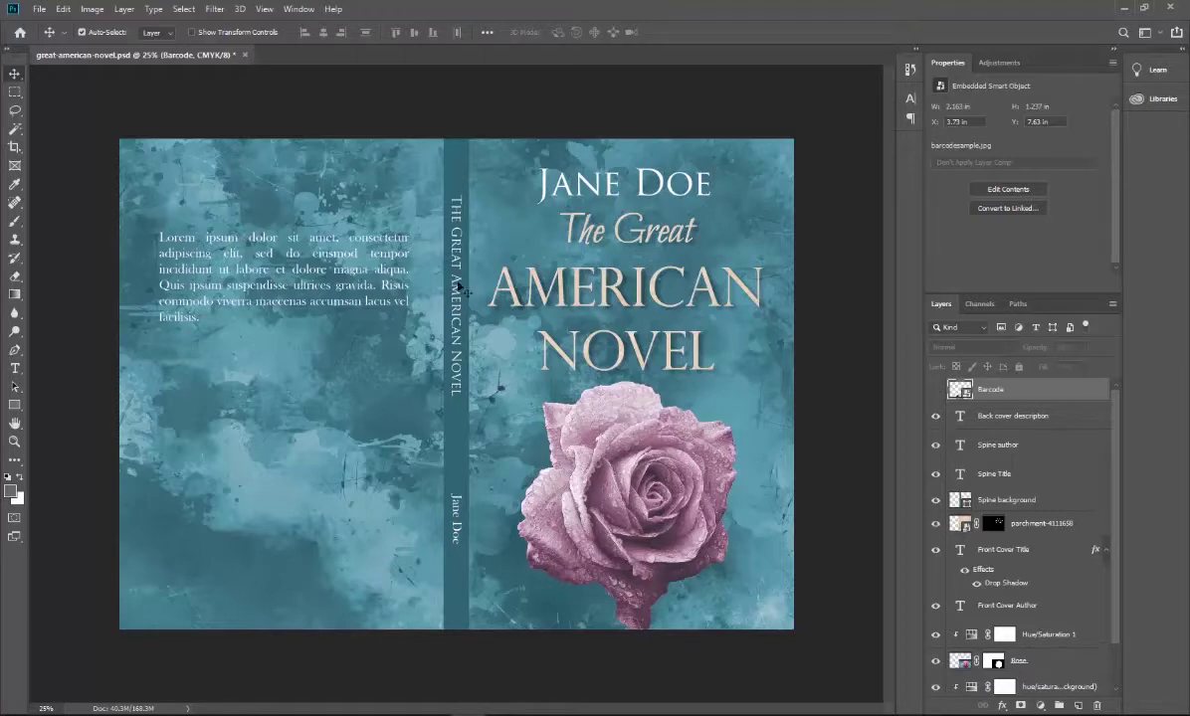
click(38, 8)
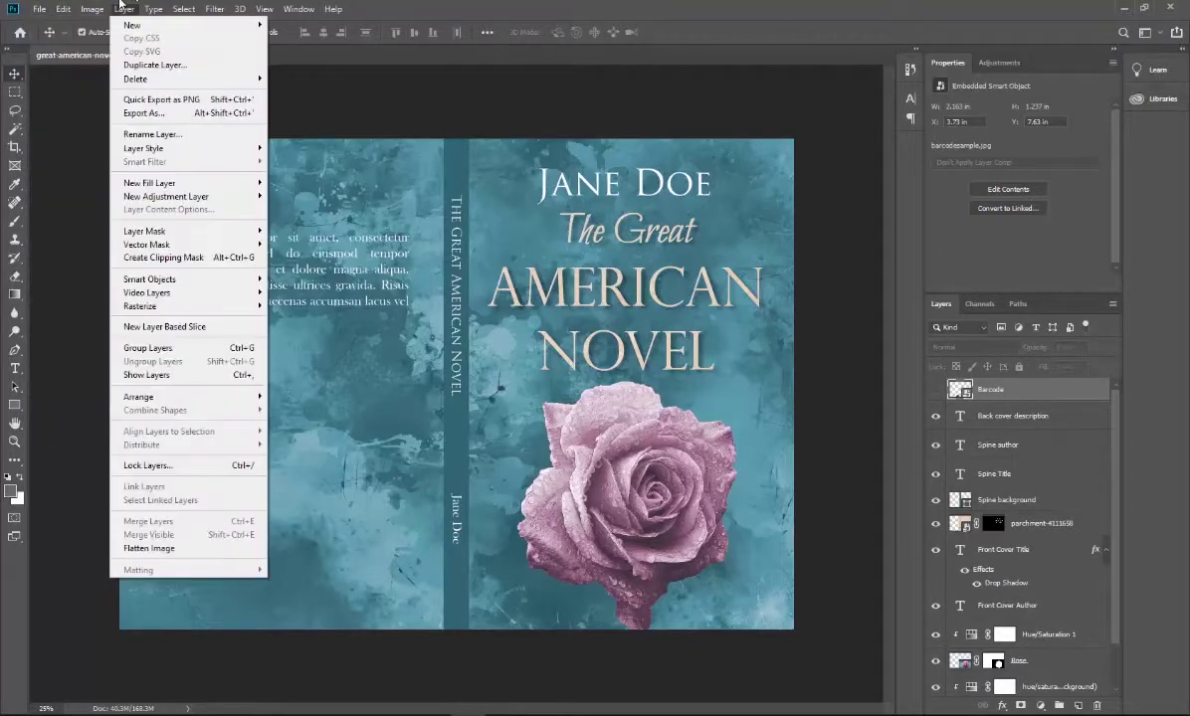
mouse_move(102, 5)
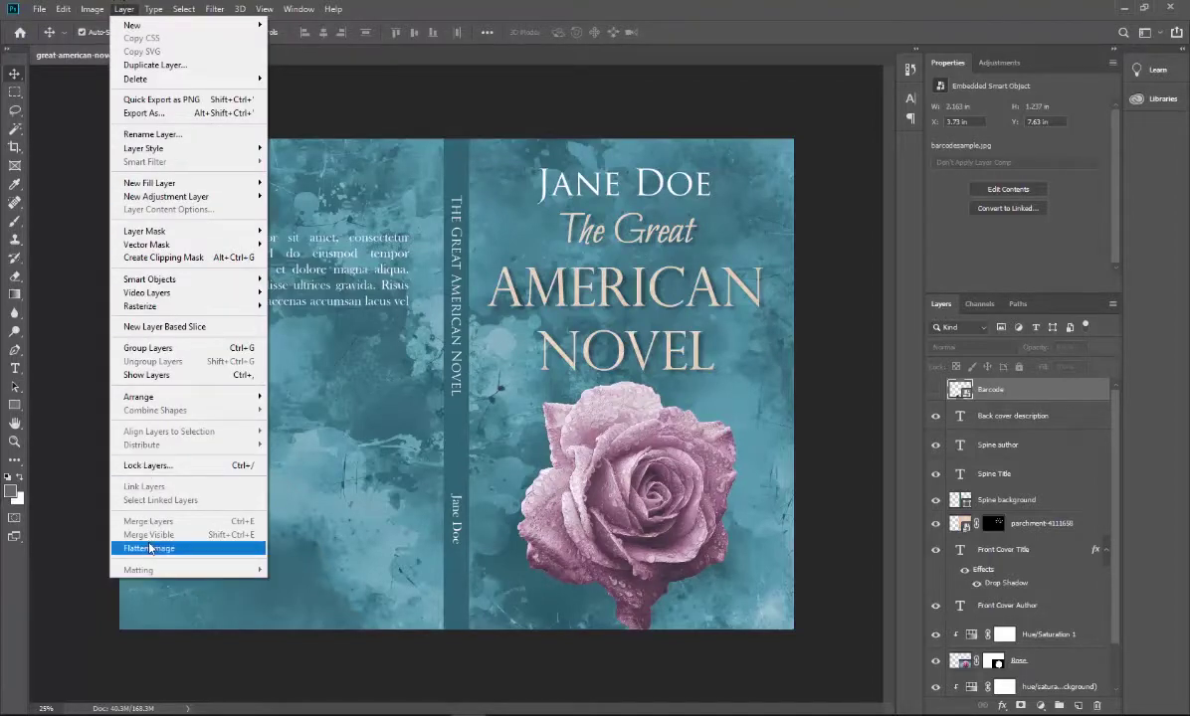
click(149, 548)
key(Escape)
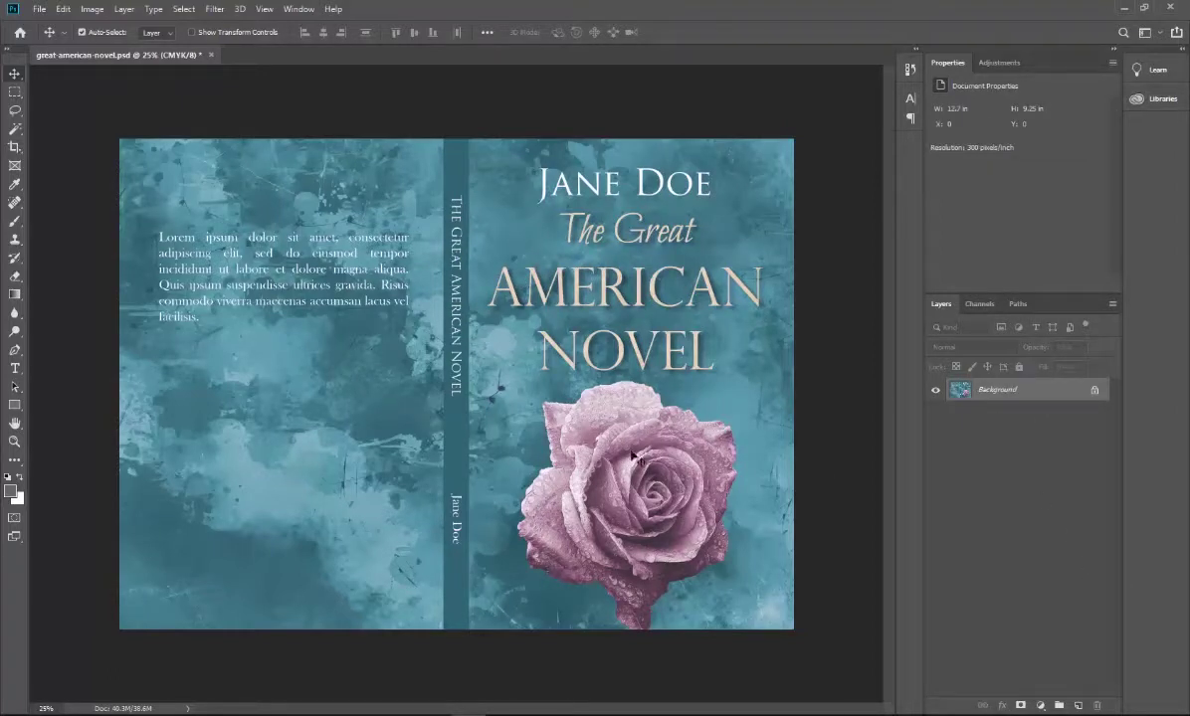
click(39, 9)
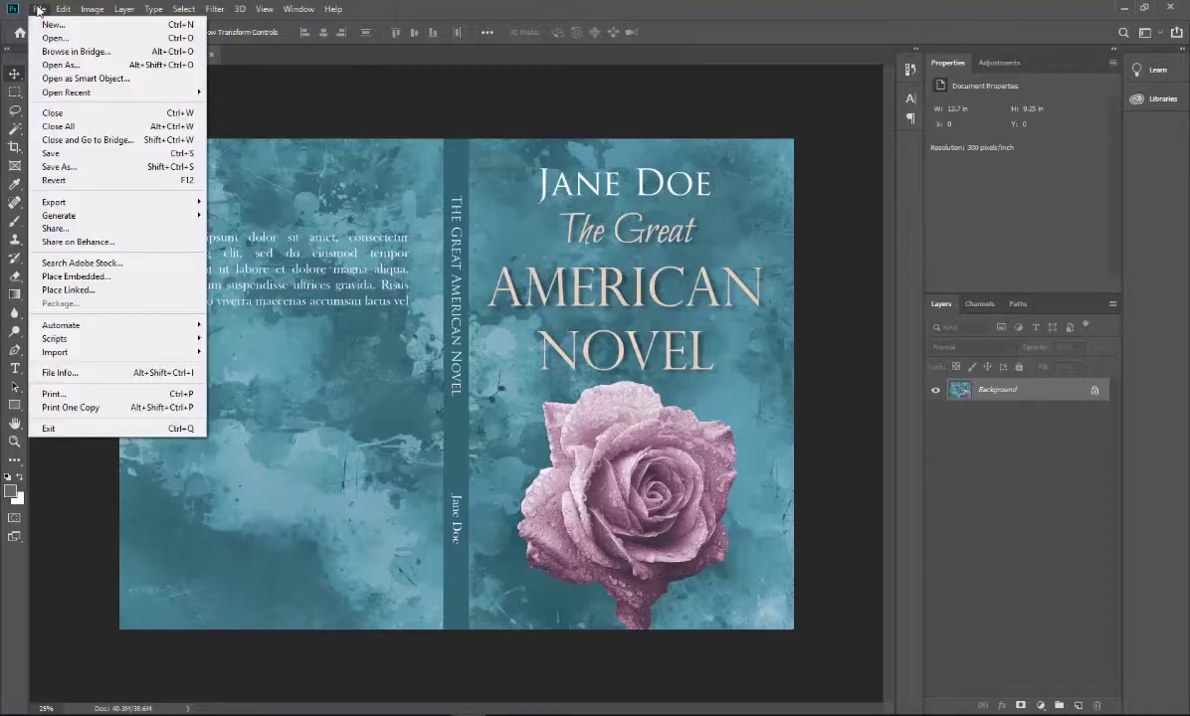
Save the flattened cover as Photoshop PDF great-american-novel.pdf and acknowledge the settings notice.
click(60, 167)
click(467, 450)
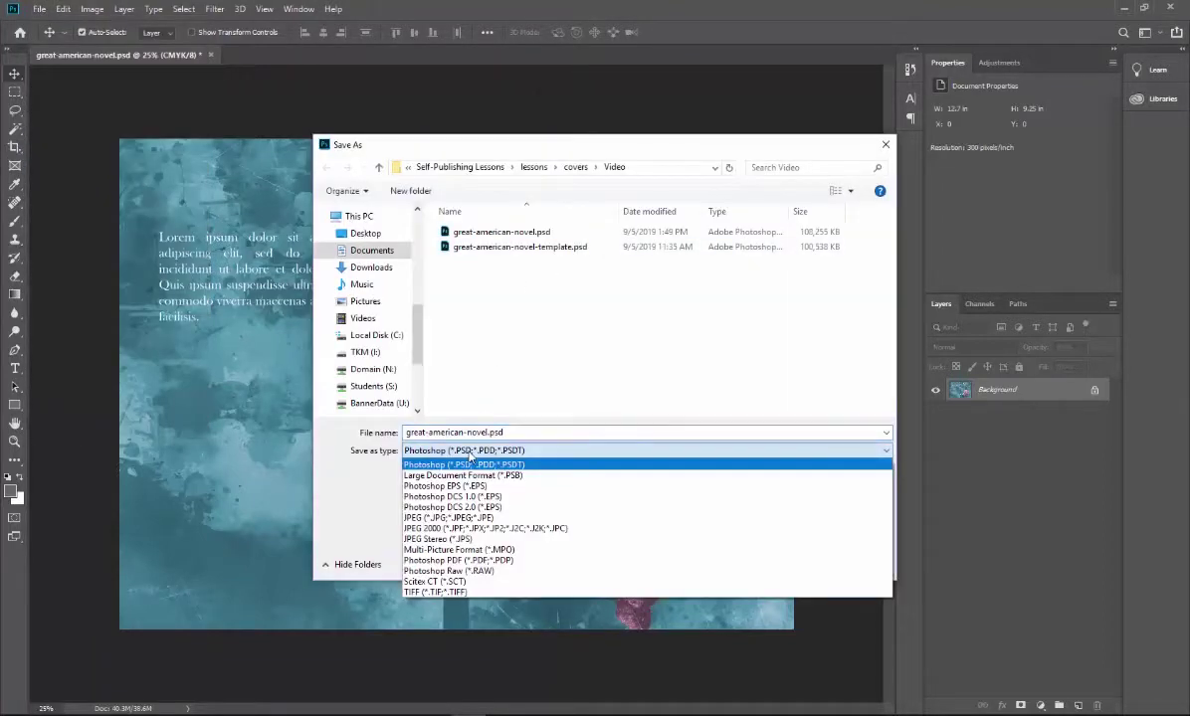
click(460, 560)
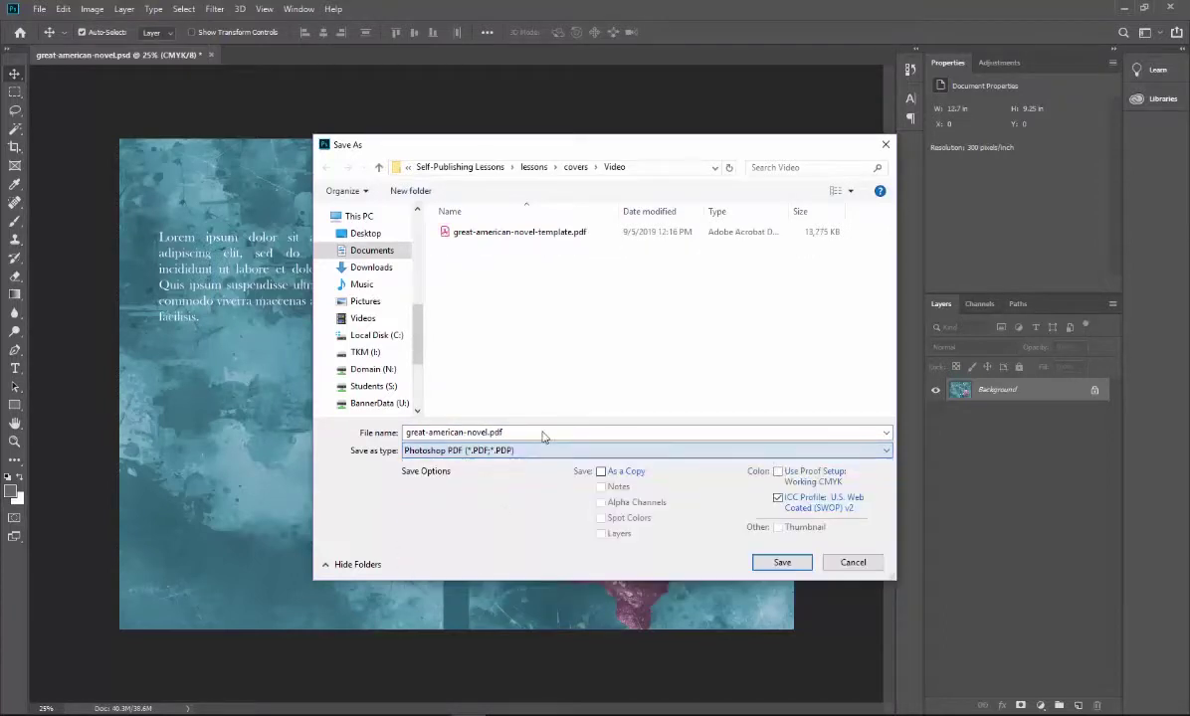
click(783, 563)
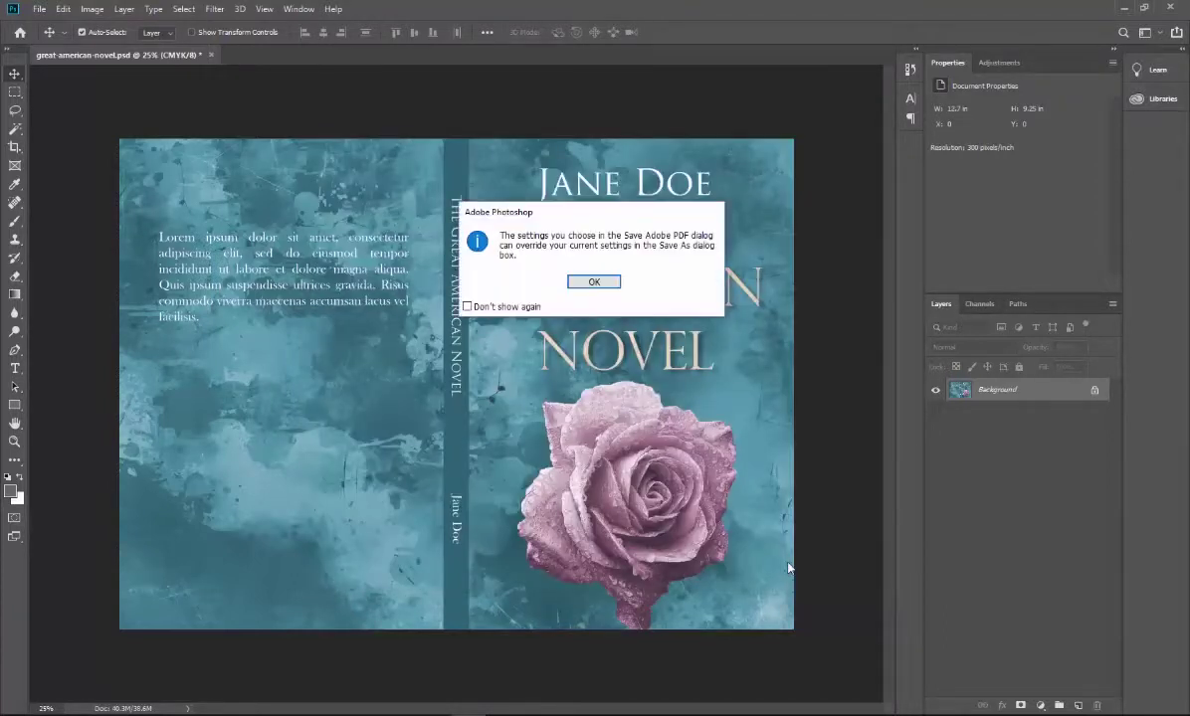
click(595, 282)
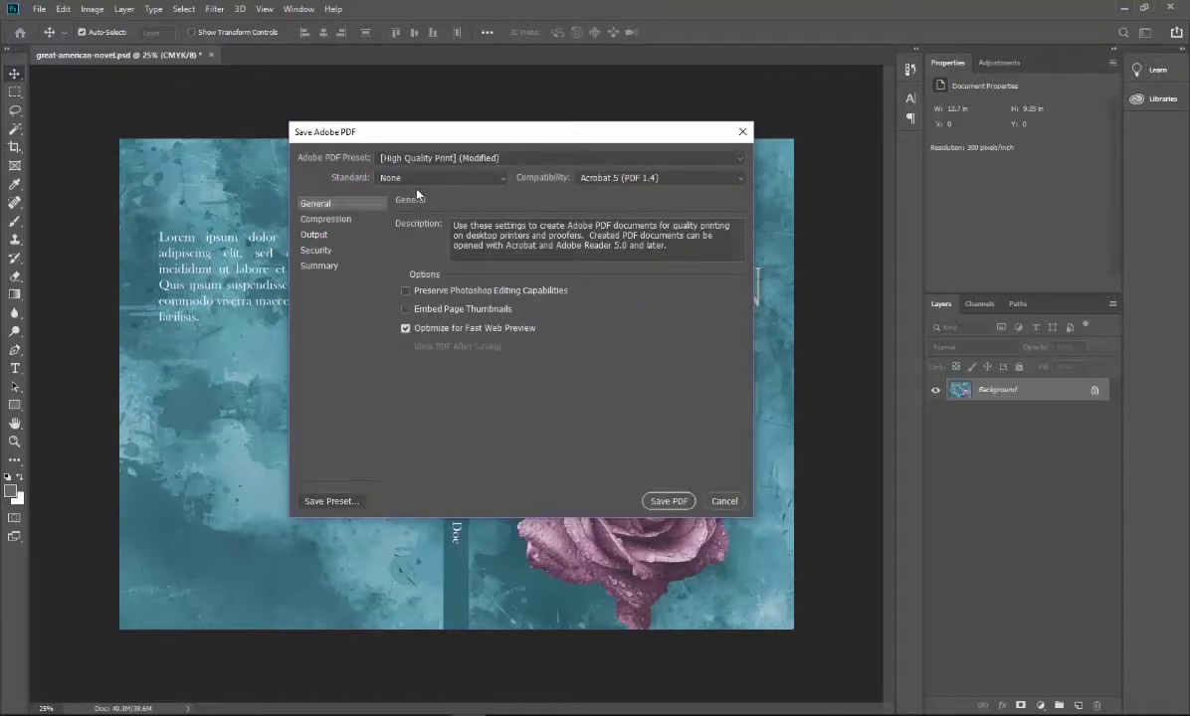
Keep Acrobat 5 compatibility, review the PDF setting categories, and write the print PDF.
click(618, 183)
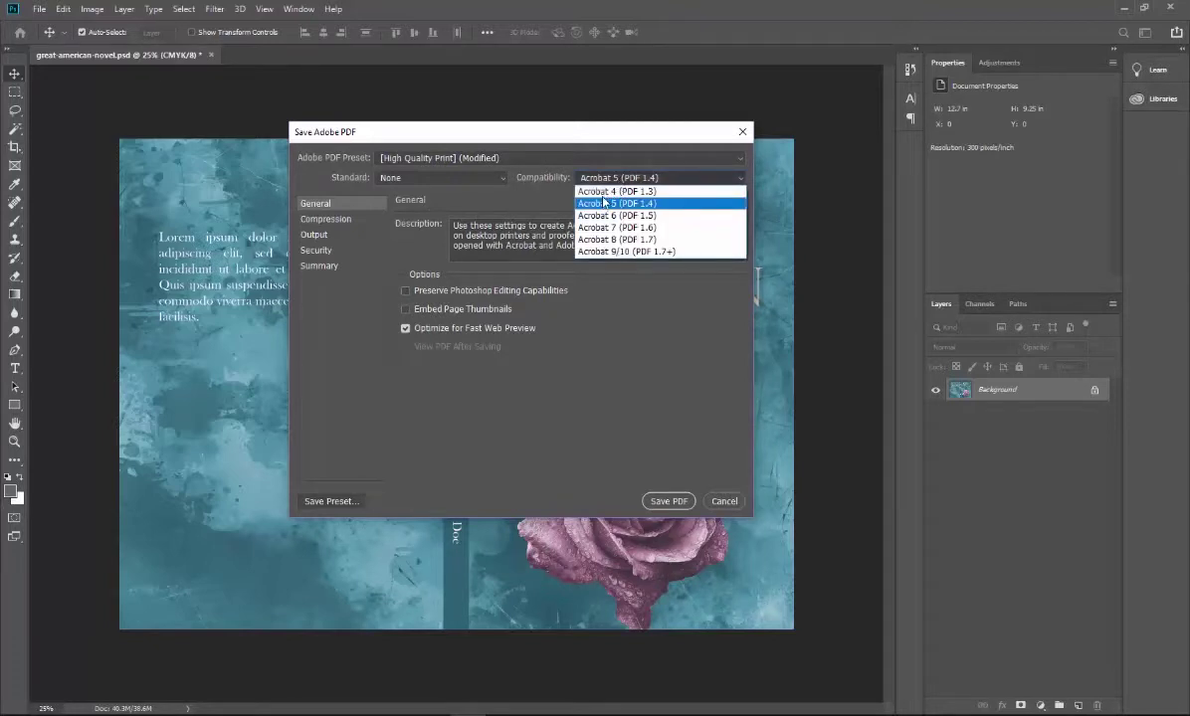
click(463, 199)
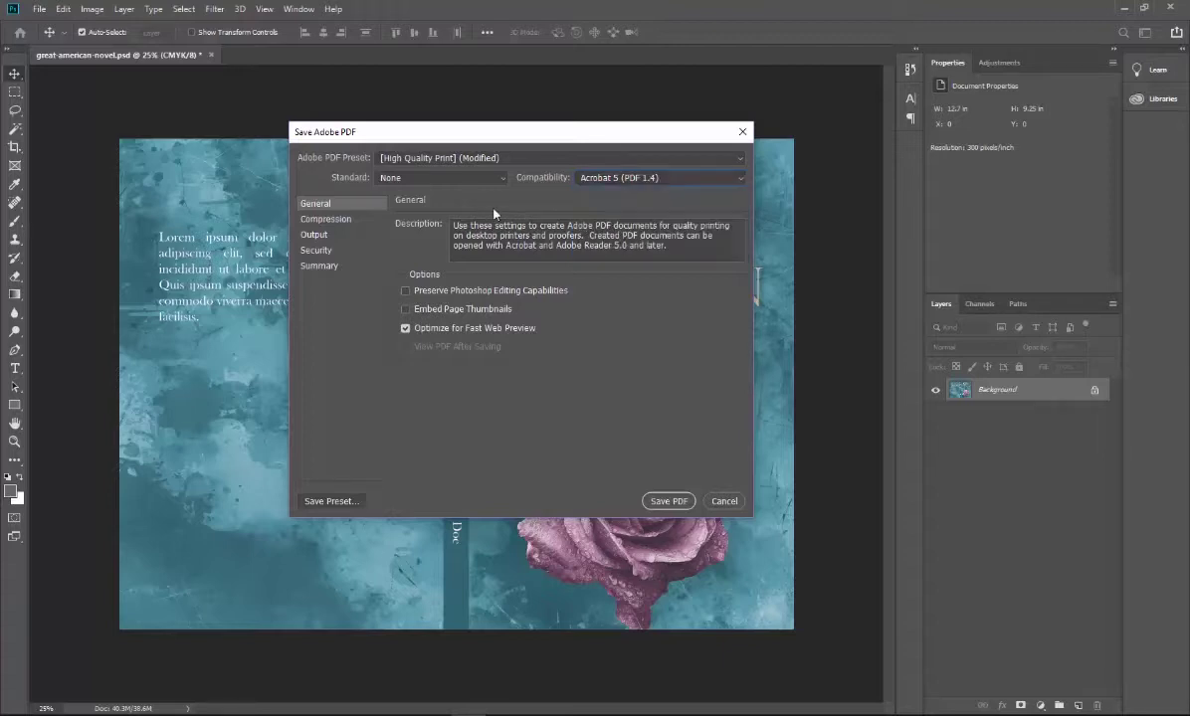
click(315, 221)
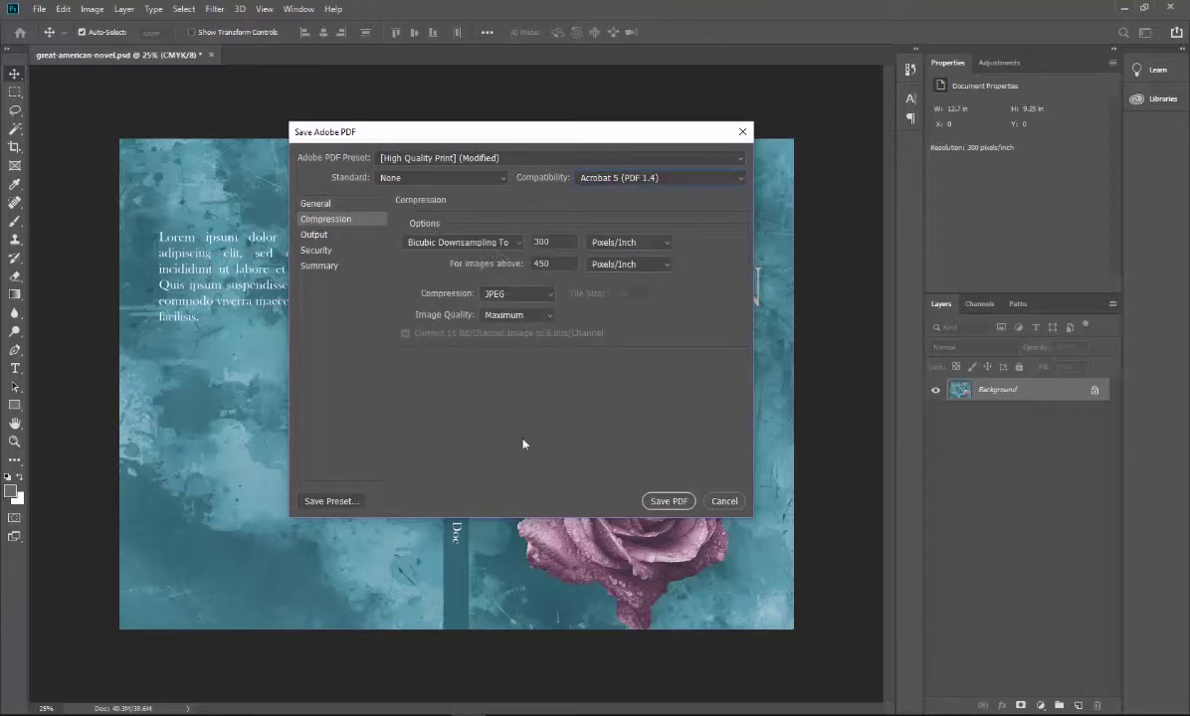
click(314, 235)
click(315, 265)
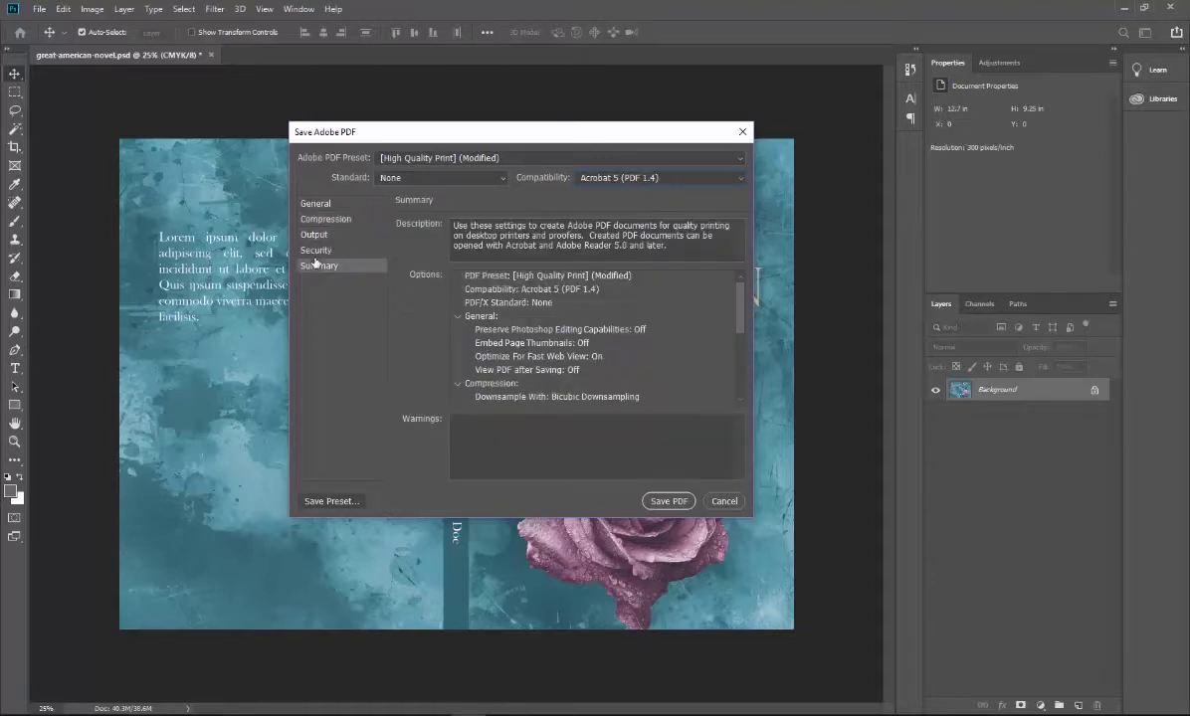
click(315, 250)
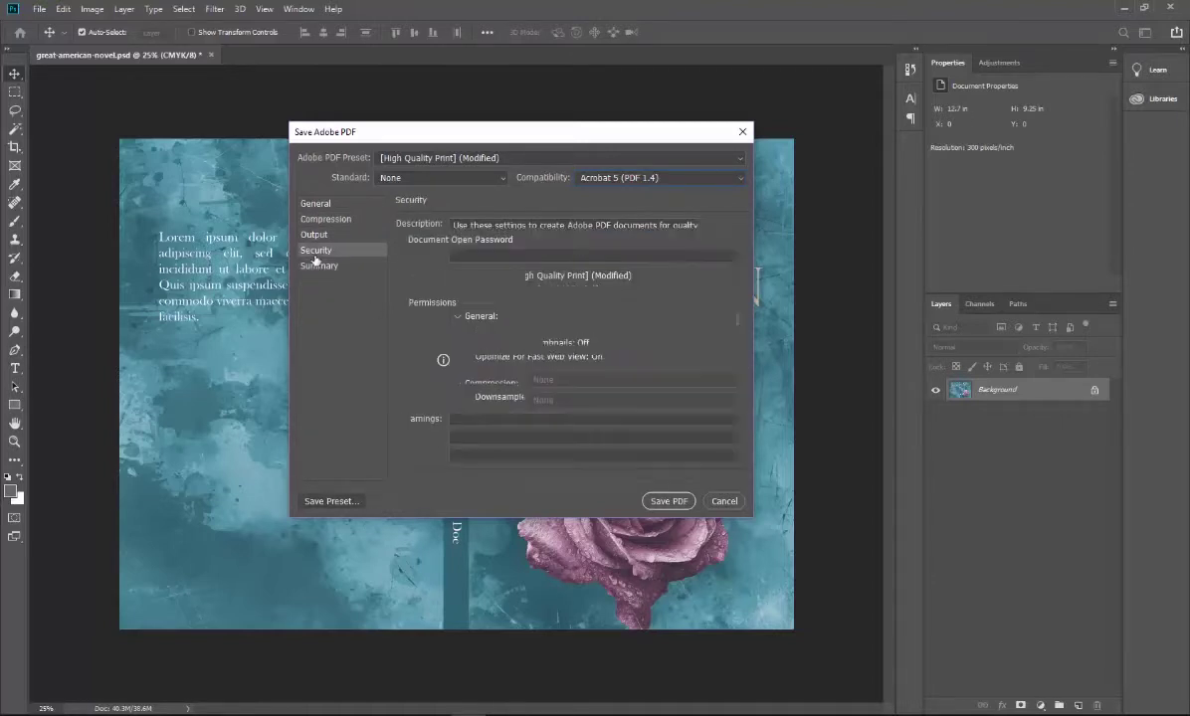
click(320, 205)
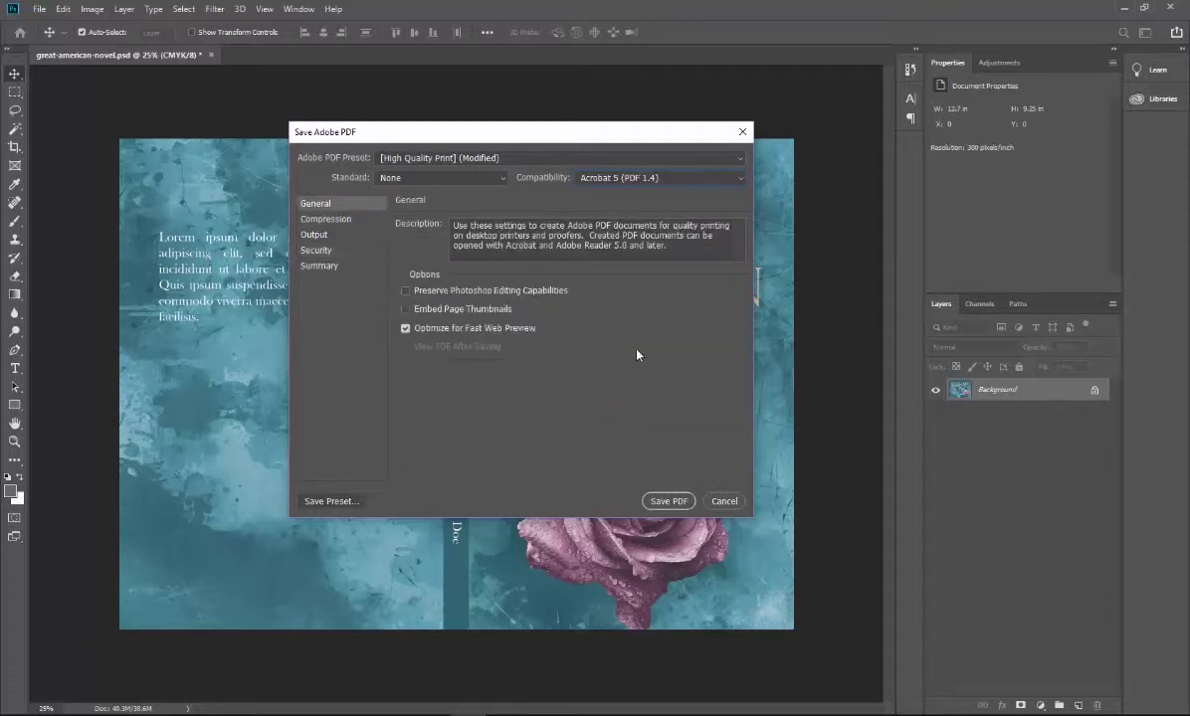
click(679, 505)
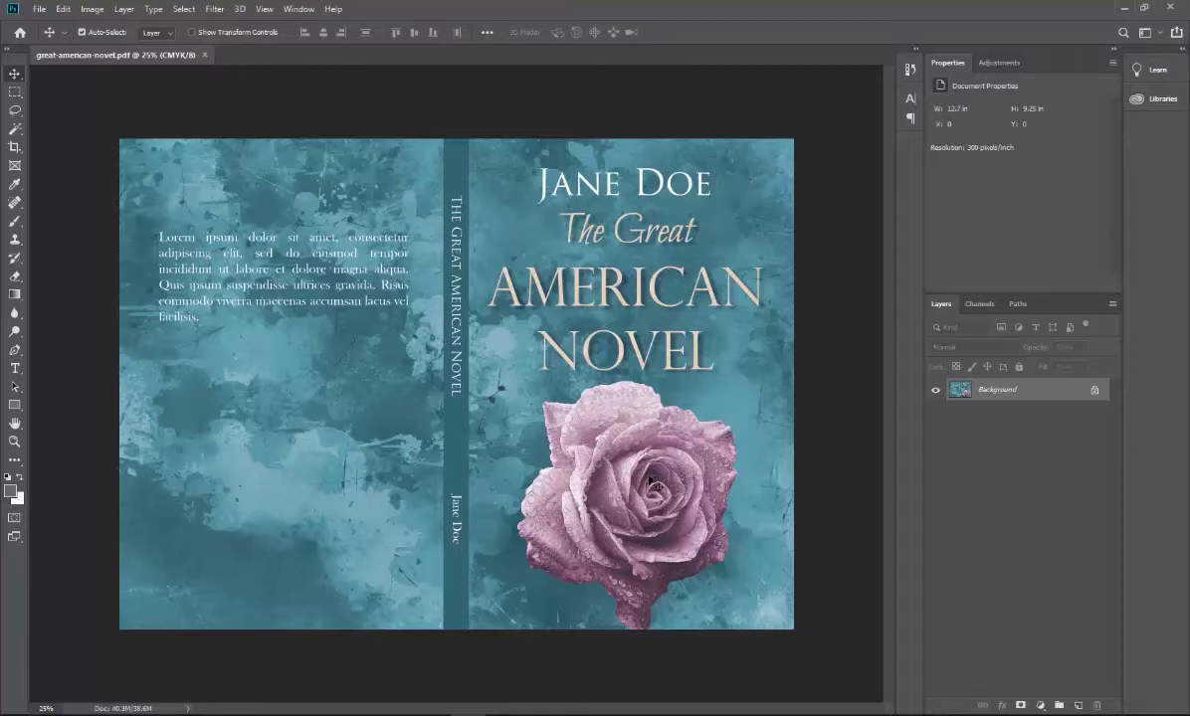
Switch to the covers\Video folder in File Explorer and select great-american-novel.pdf.
key(alt+Tab)
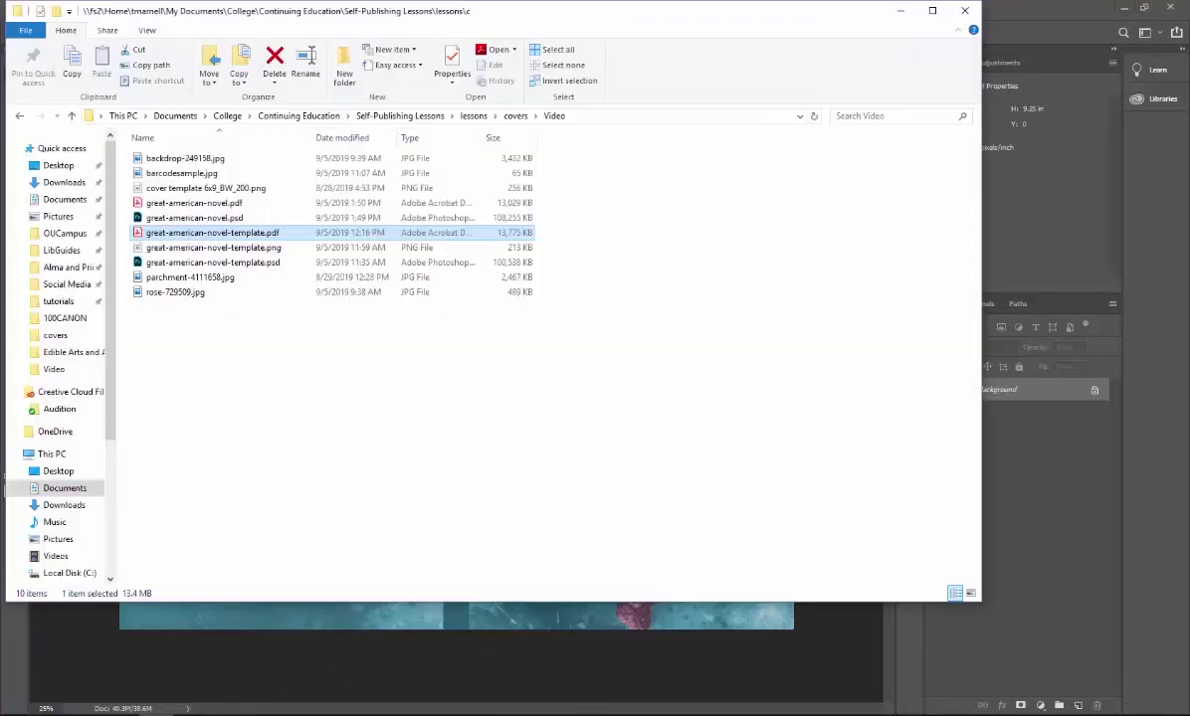
click(205, 204)
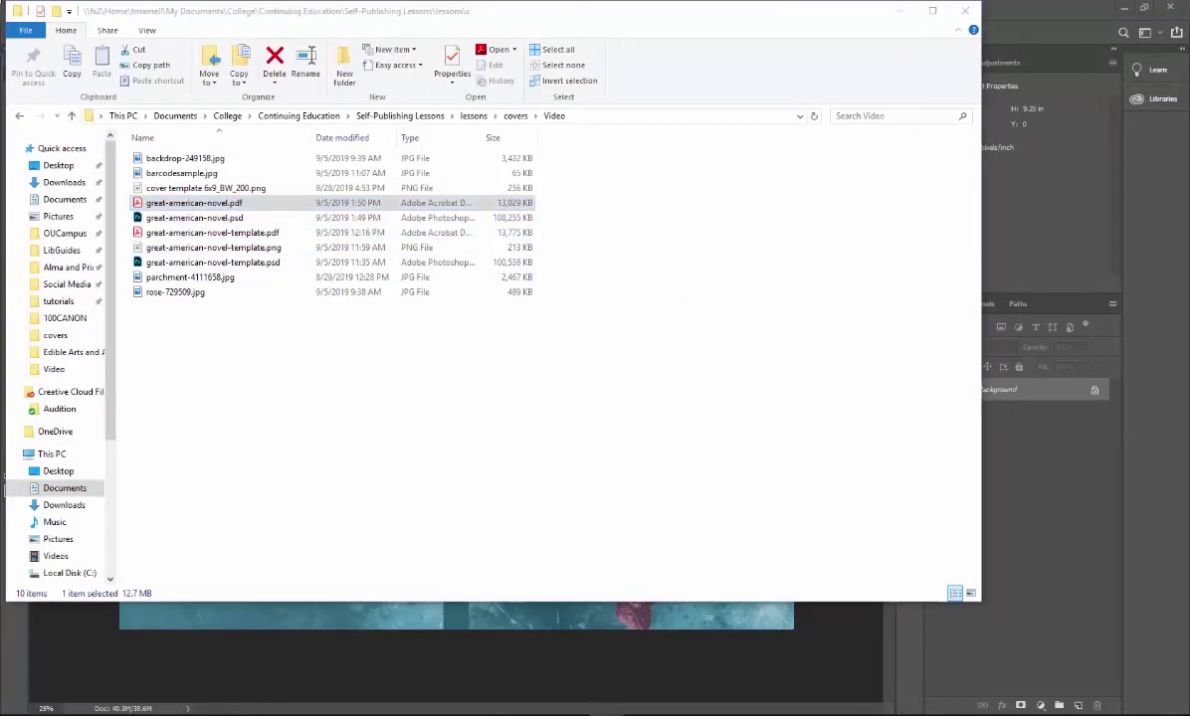